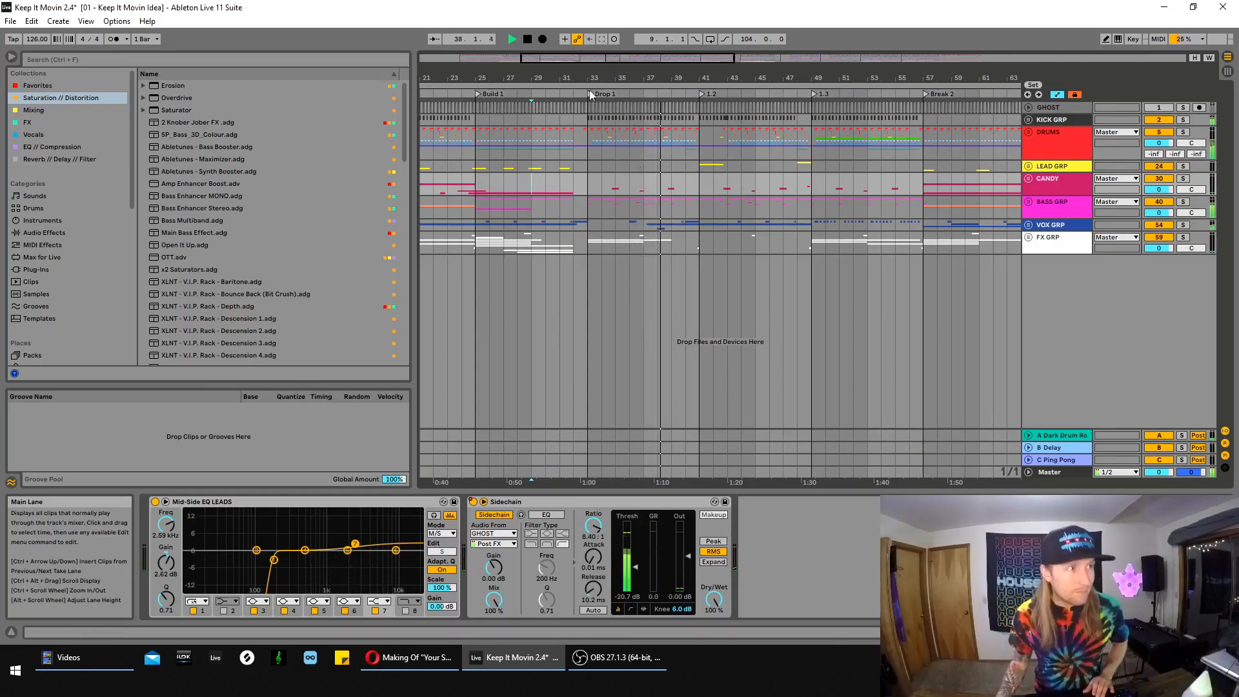
Stop playback and place the insert mark at the start of Build 1, bar 25, on the DRUMS group
{"action": "left_click", "coordinate": [527, 40]}
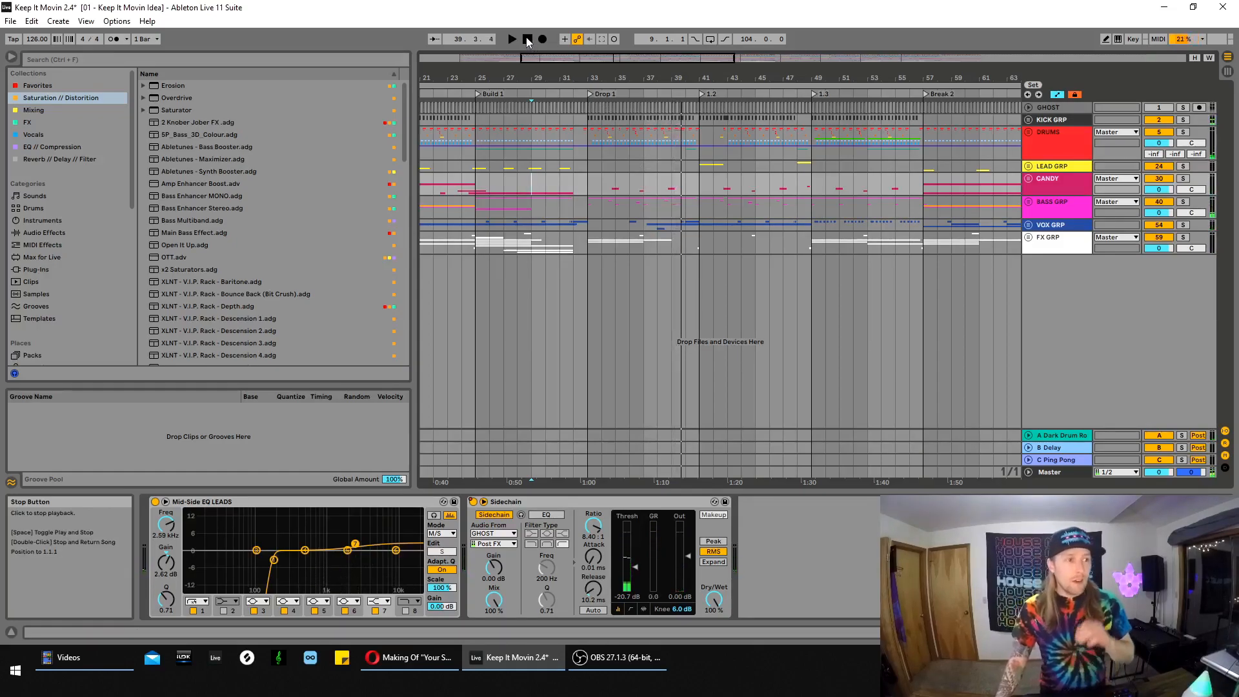
{"action": "left_click_drag", "start_coordinate": [566, 80], "coordinate": [639, 132]}
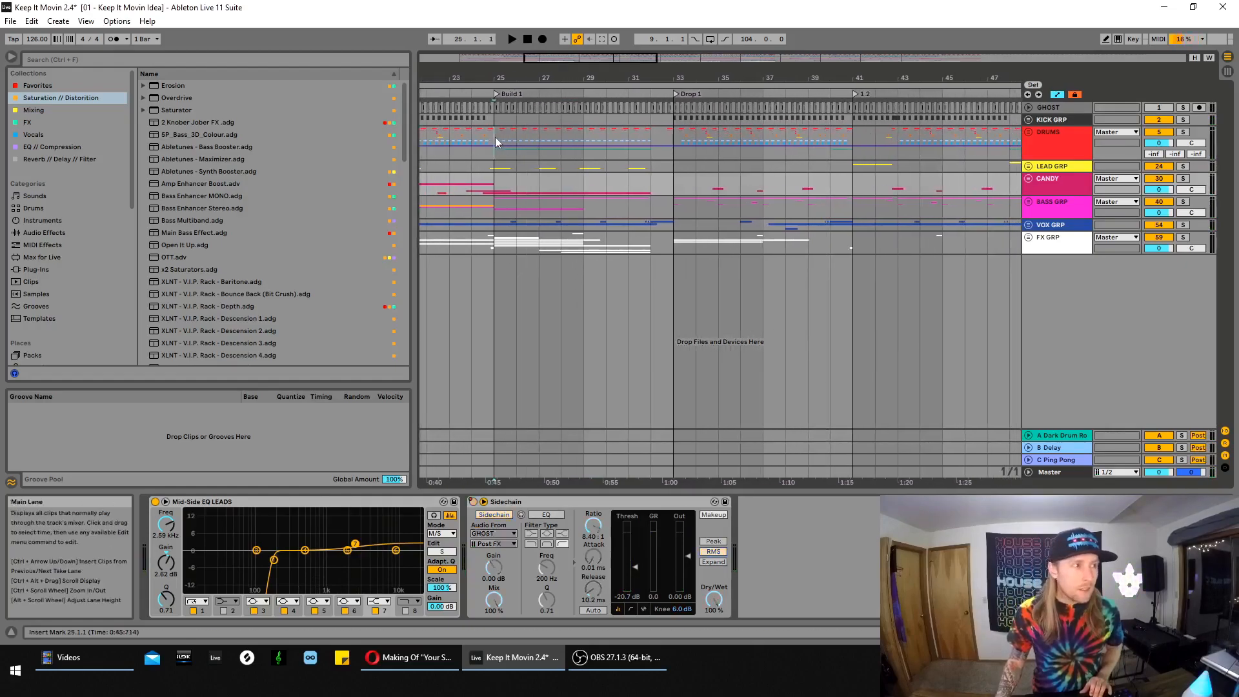
{"action": "left_click", "coordinate": [495, 142]}
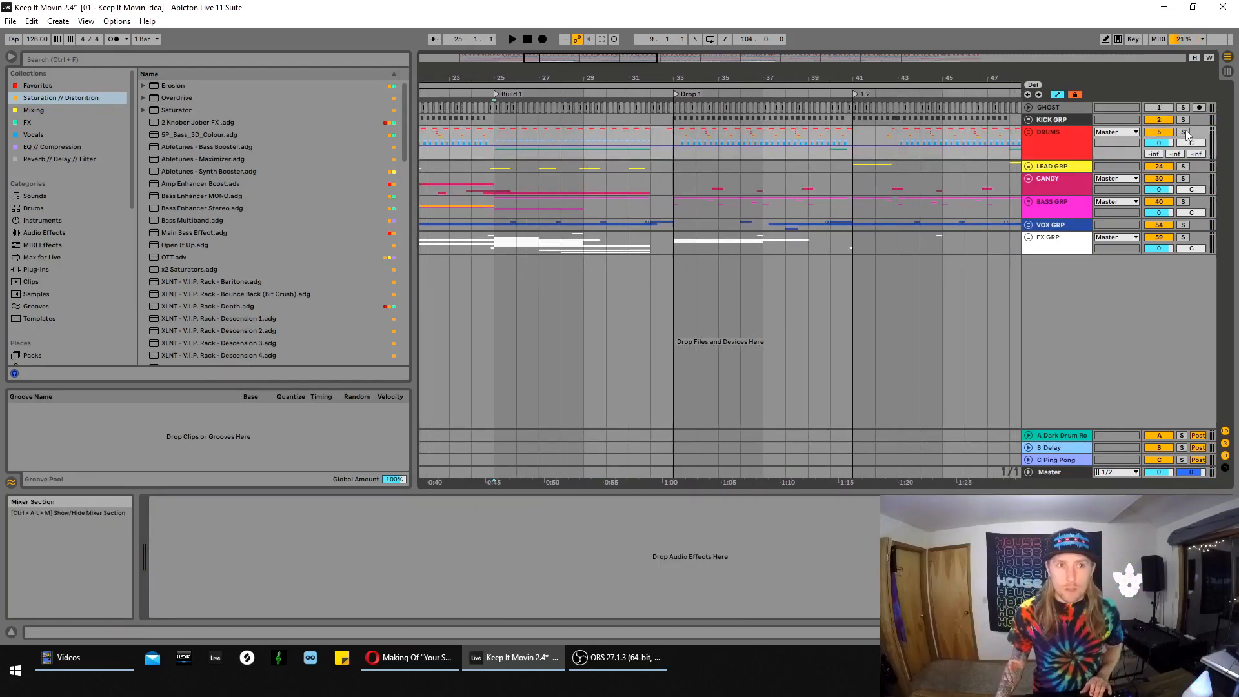
{"action": "left_click_drag", "start_coordinate": [637, 65], "coordinate": [555, 163]}
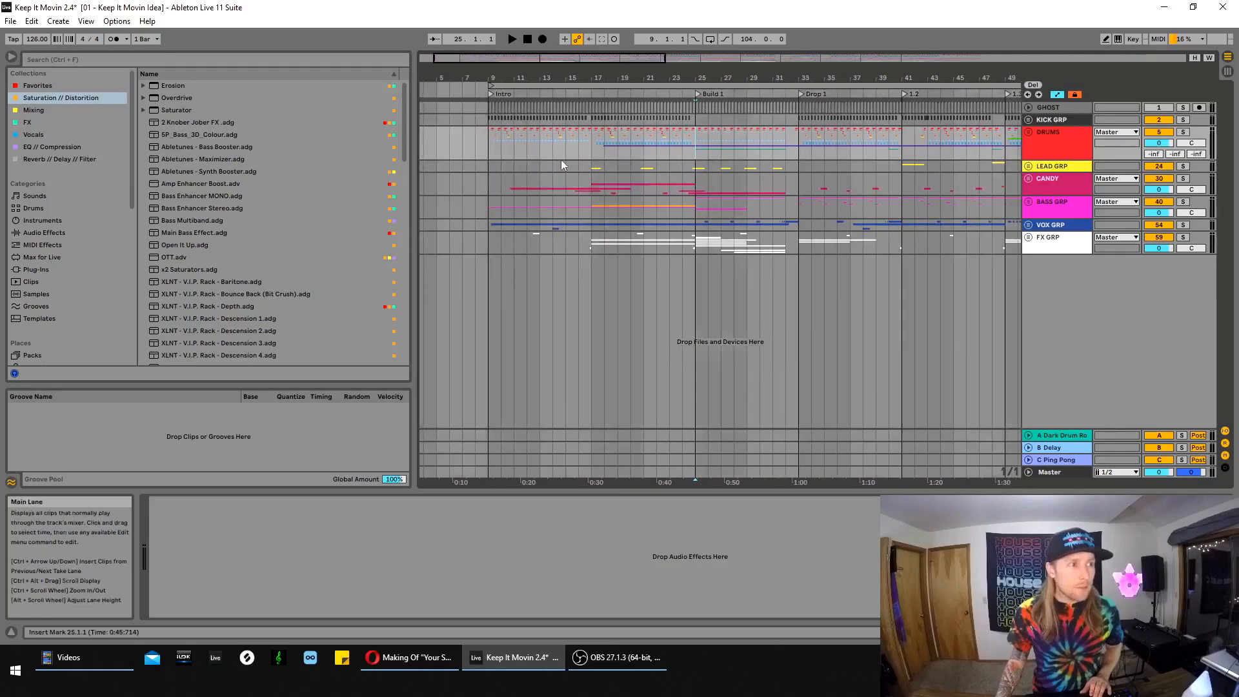
Solo the DRUMS group and briefly audition it from the start of Build 1
{"action": "left_click", "coordinate": [1183, 132]}
{"action": "key", "text": "space"}
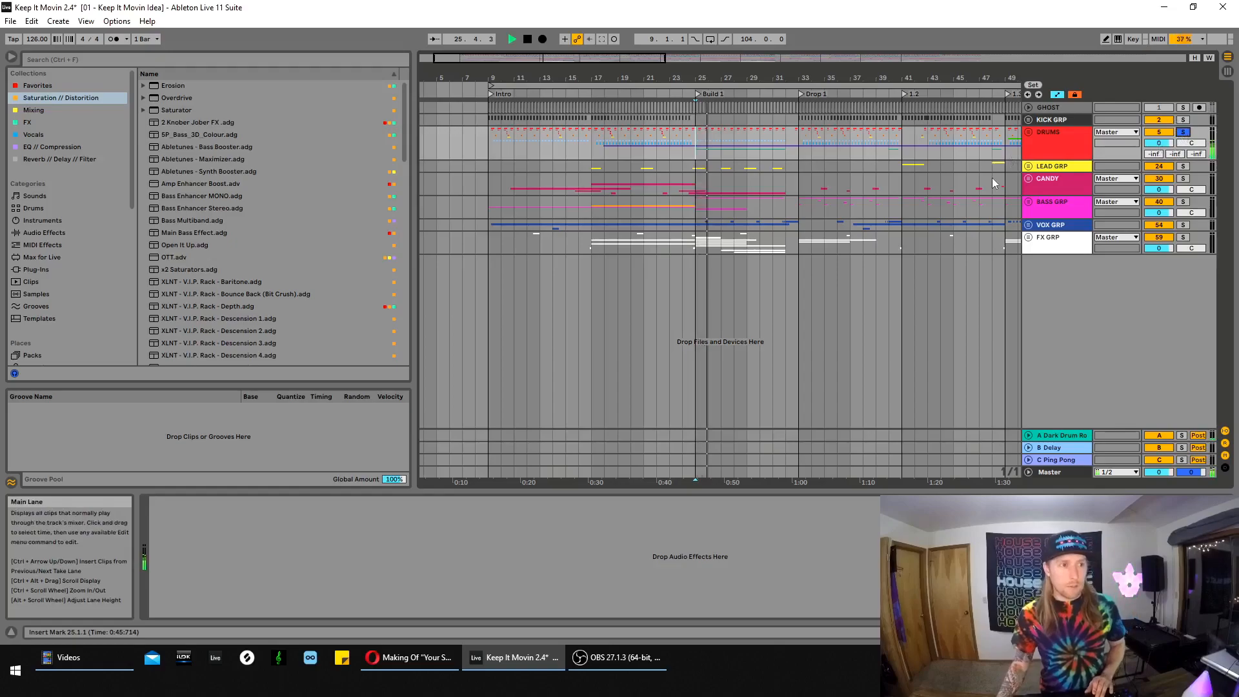
{"action": "key", "text": "space"}
Return the insert mark to bar 25, unfold the DRUMS group and display the DRUM GRP device chain
{"action": "left_click_drag", "start_coordinate": [602, 62], "coordinate": [553, 98]}
{"action": "left_click", "coordinate": [479, 137]}
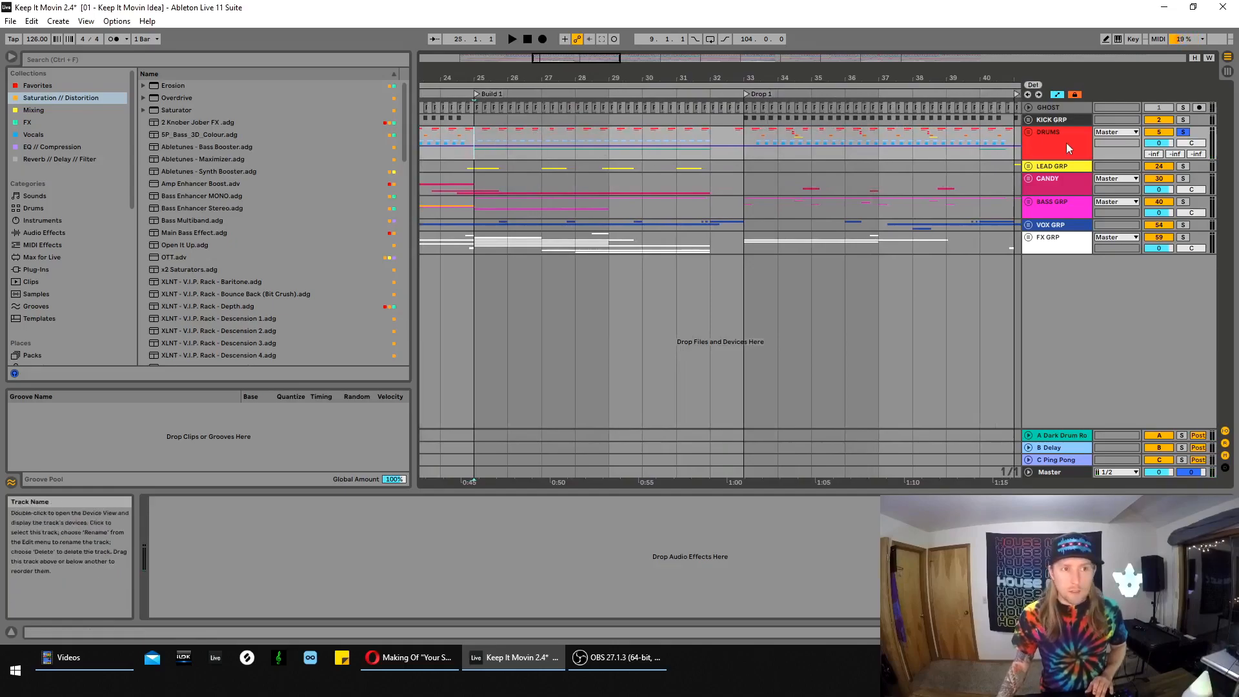
{"action": "left_click", "coordinate": [1029, 131]}
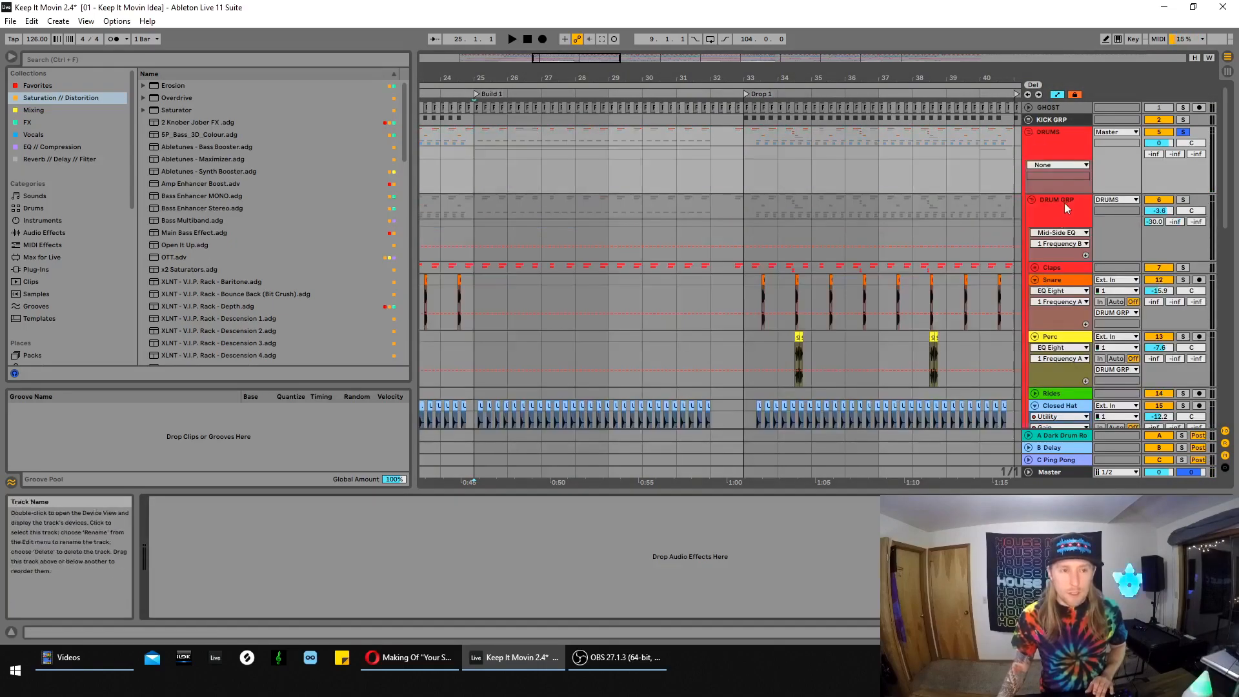
{"action": "left_click", "coordinate": [1064, 202]}
{"action": "scroll", "coordinate": [1063, 209], "scroll_direction": "down", "scroll_amount": 1}
{"action": "scroll", "coordinate": [826, 539], "scroll_direction": "down", "scroll_amount": 3}
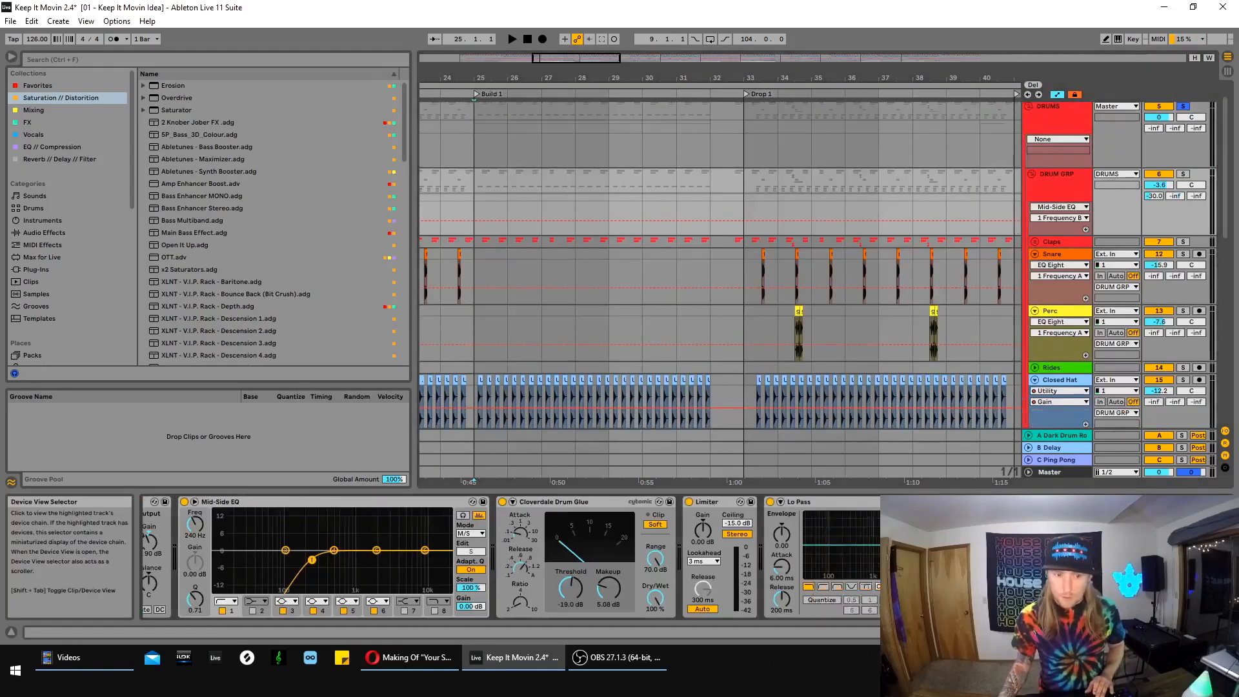
Display the DRUM GRP's Lo Pass and Hi Pass frequency automation in turn, ending on the Lo Pass envelope
{"action": "left_click", "coordinate": [824, 535]}
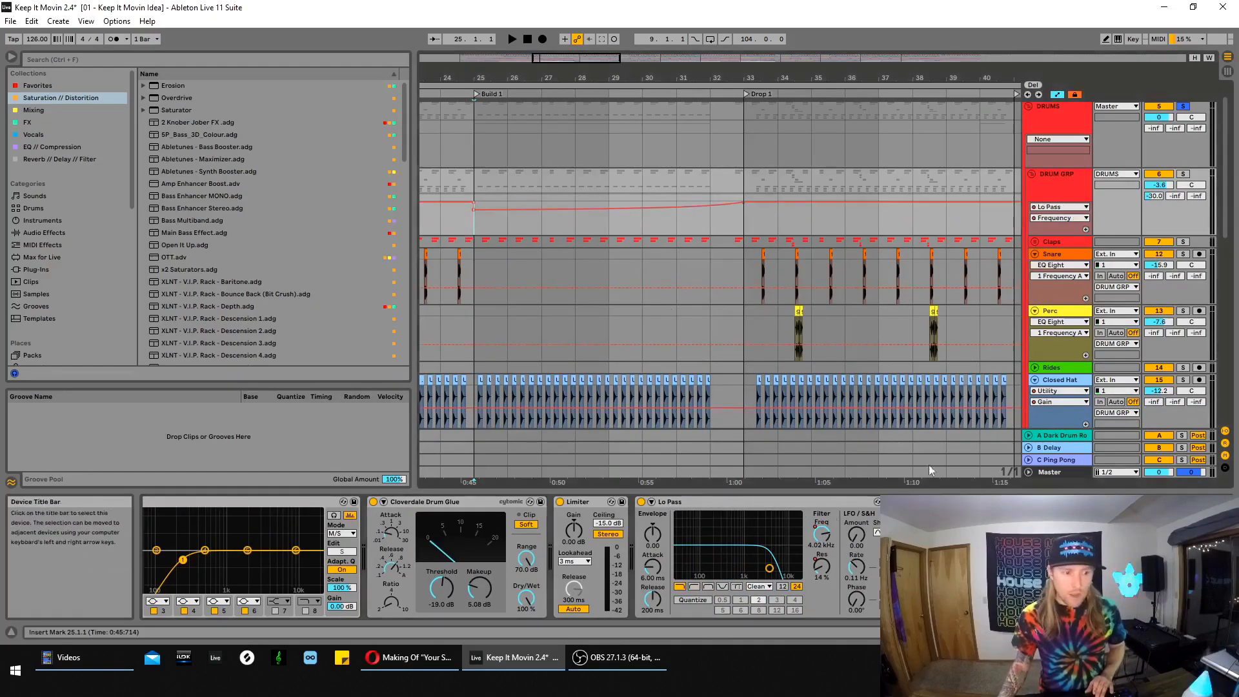
{"action": "left_click", "coordinate": [1088, 535]}
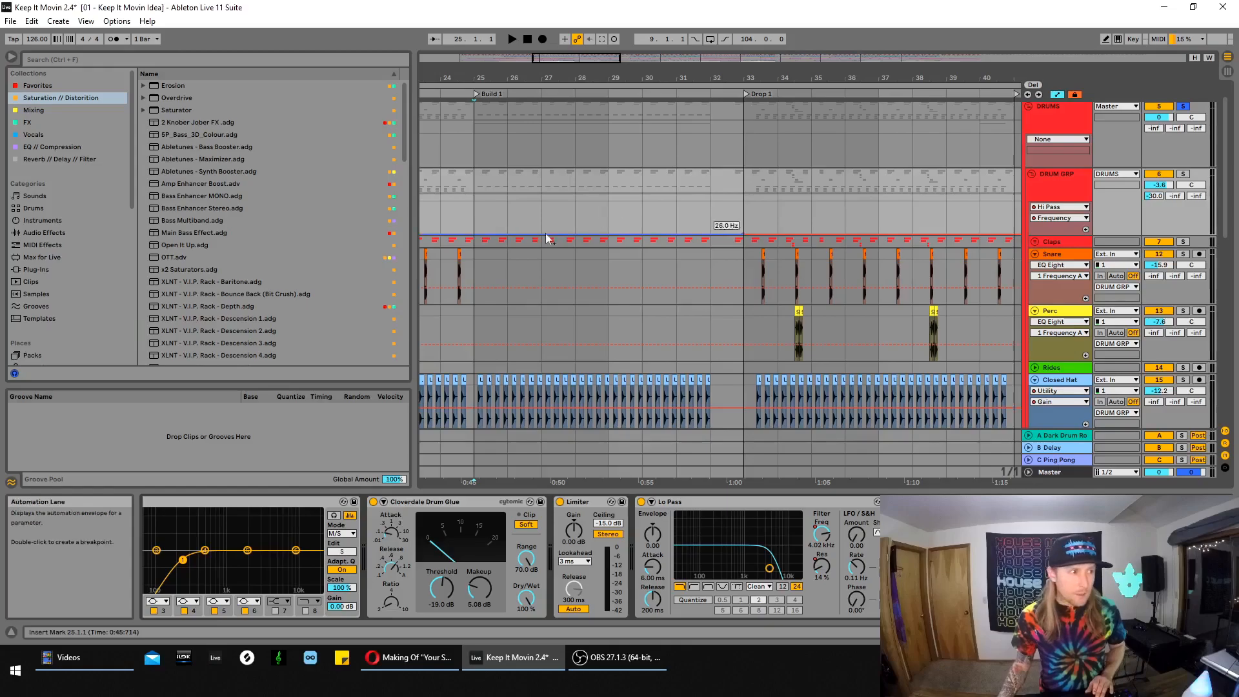
{"action": "left_click", "coordinate": [821, 535]}
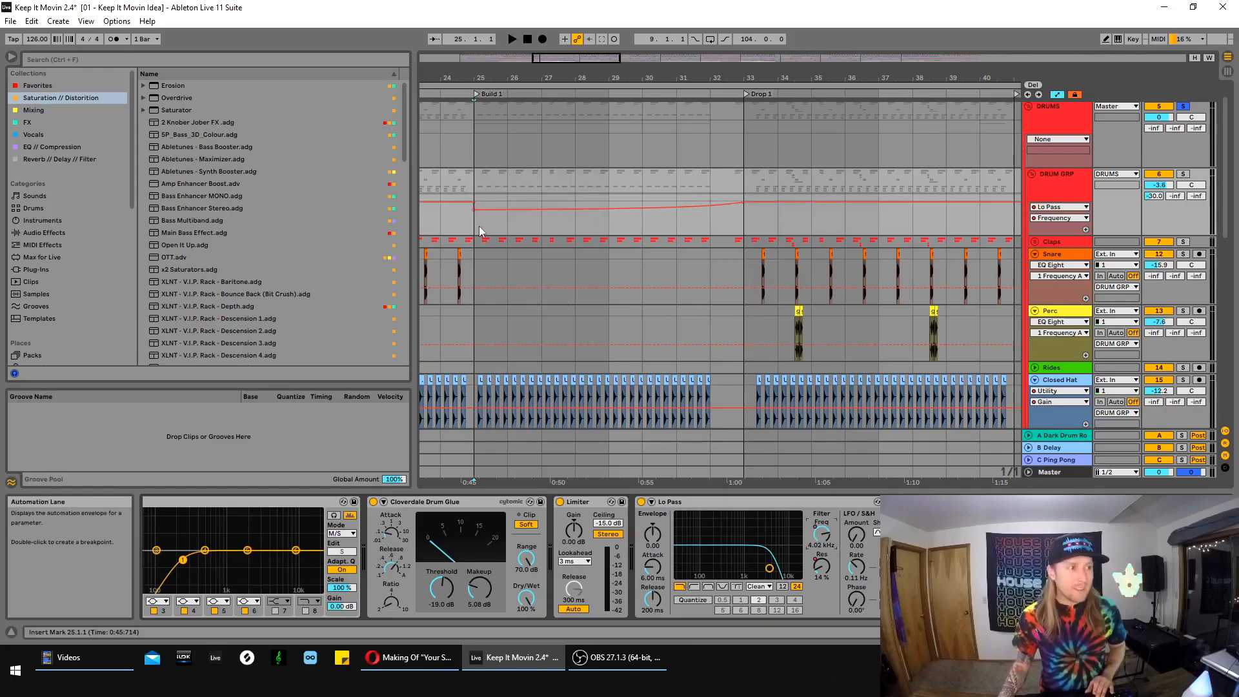
Play the soloed drums from the start of Build 1 and bring the Build track into view
{"action": "key", "text": "space"}
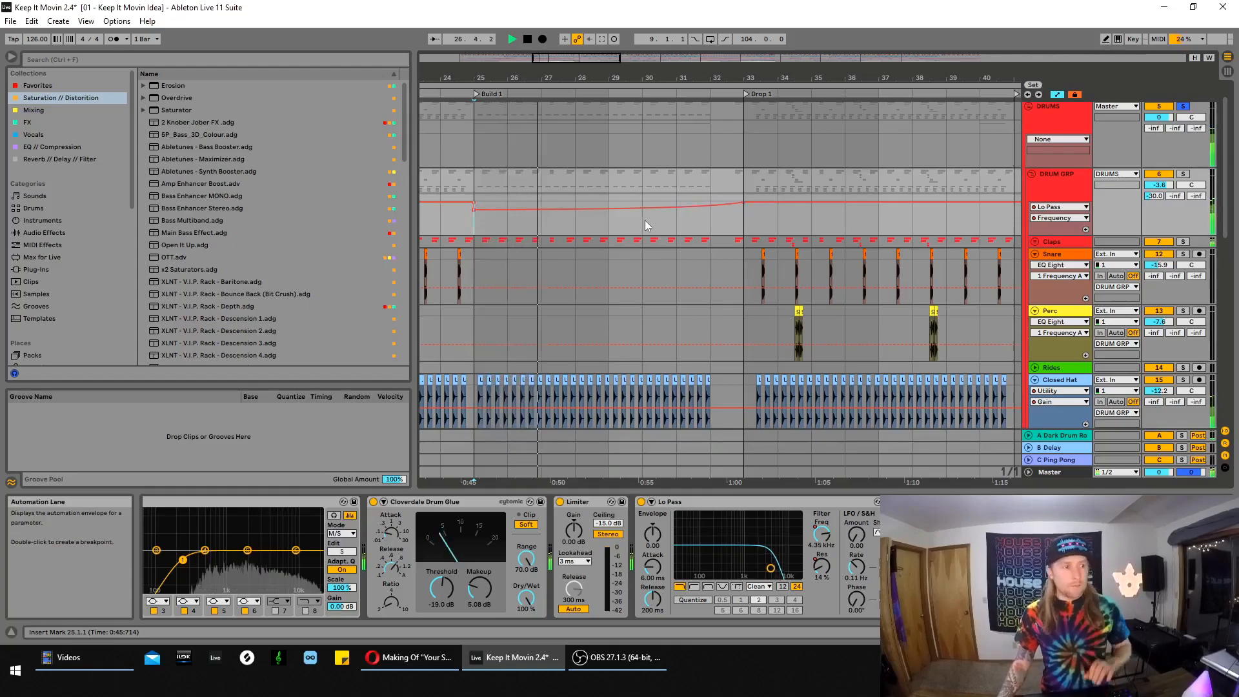
{"action": "scroll", "coordinate": [647, 223], "scroll_direction": "down", "scroll_amount": 5}
{"action": "scroll", "coordinate": [707, 241], "scroll_direction": "down", "scroll_amount": 10}
{"action": "key", "text": "space"}
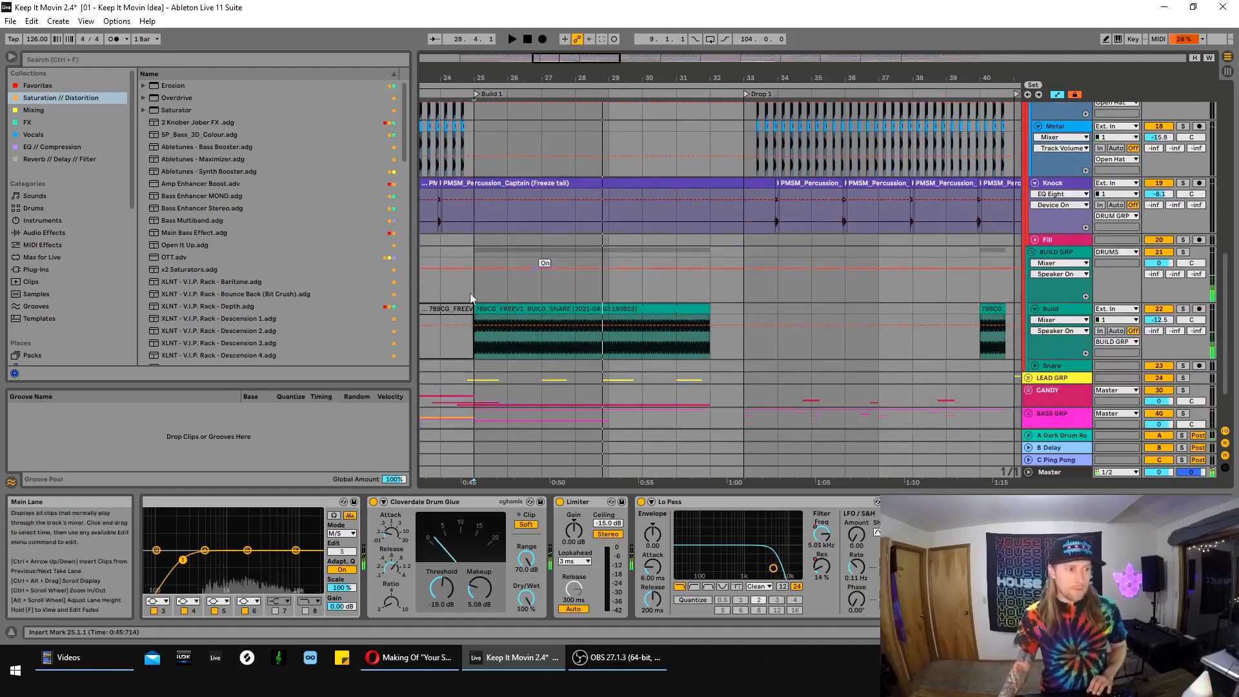
Select the build snare clip spanning Build 1 on the Build track to show its devices
{"action": "left_click", "coordinate": [571, 319]}
{"action": "scroll", "coordinate": [770, 290], "scroll_direction": "up", "scroll_amount": 3}
{"action": "scroll", "coordinate": [769, 289], "scroll_direction": "down", "scroll_amount": 5}
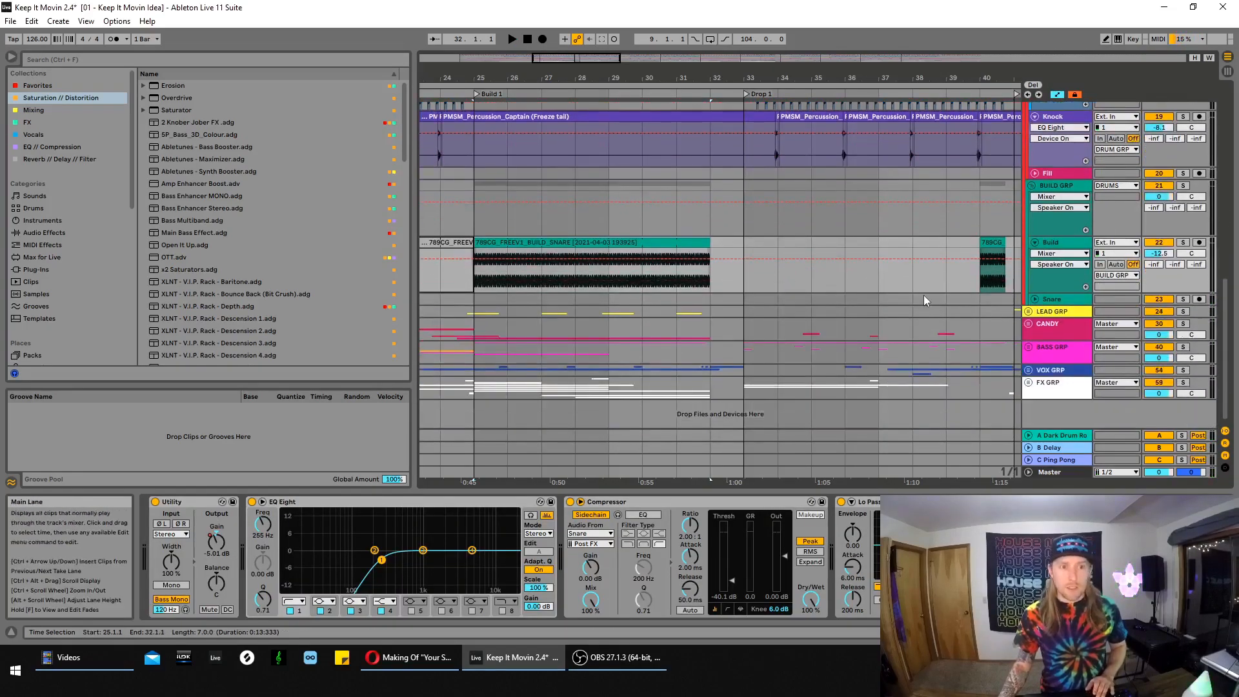
Unfold LEAD GRP and select the short ARP clip just before Build 1, from 24.4.2 to 25.1.1
{"action": "left_click", "coordinate": [1029, 311]}
{"action": "scroll", "coordinate": [433, 281], "scroll_direction": "down", "scroll_amount": 6}
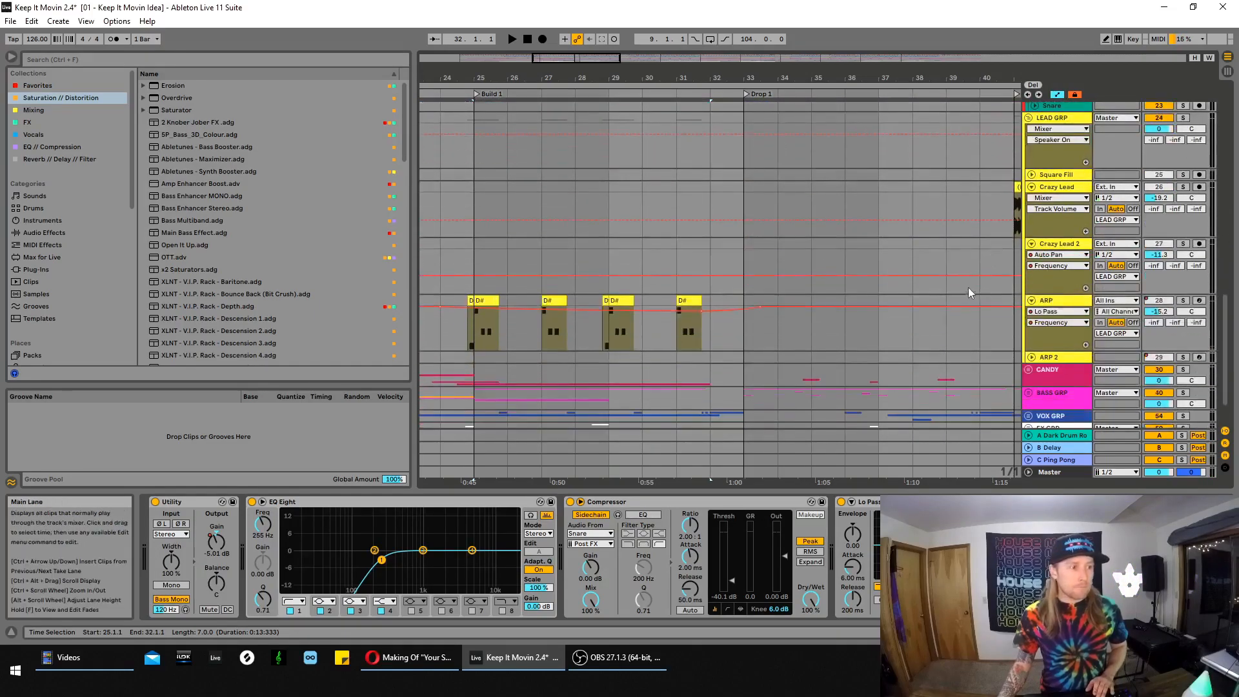
{"action": "left_click", "coordinate": [471, 287]}
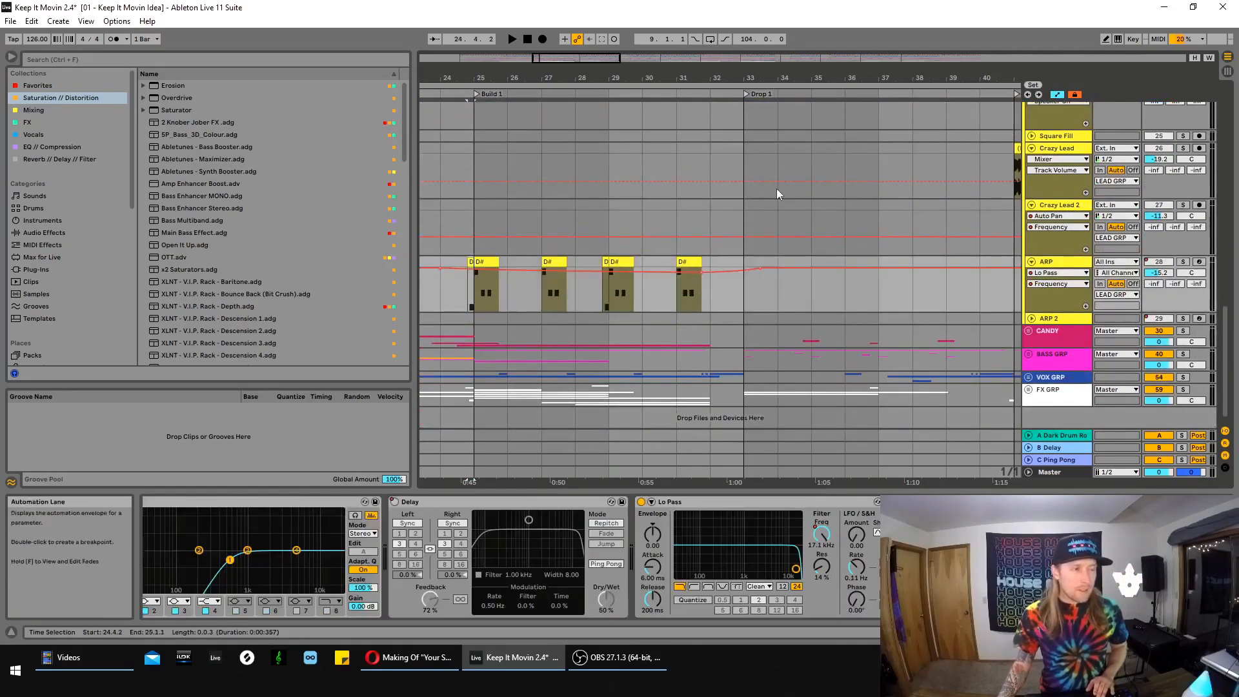
Solo the ARP track and audition it from just before Build 1 to the end of its clips
{"action": "left_click_drag", "start_coordinate": [612, 75], "coordinate": [632, 87]}
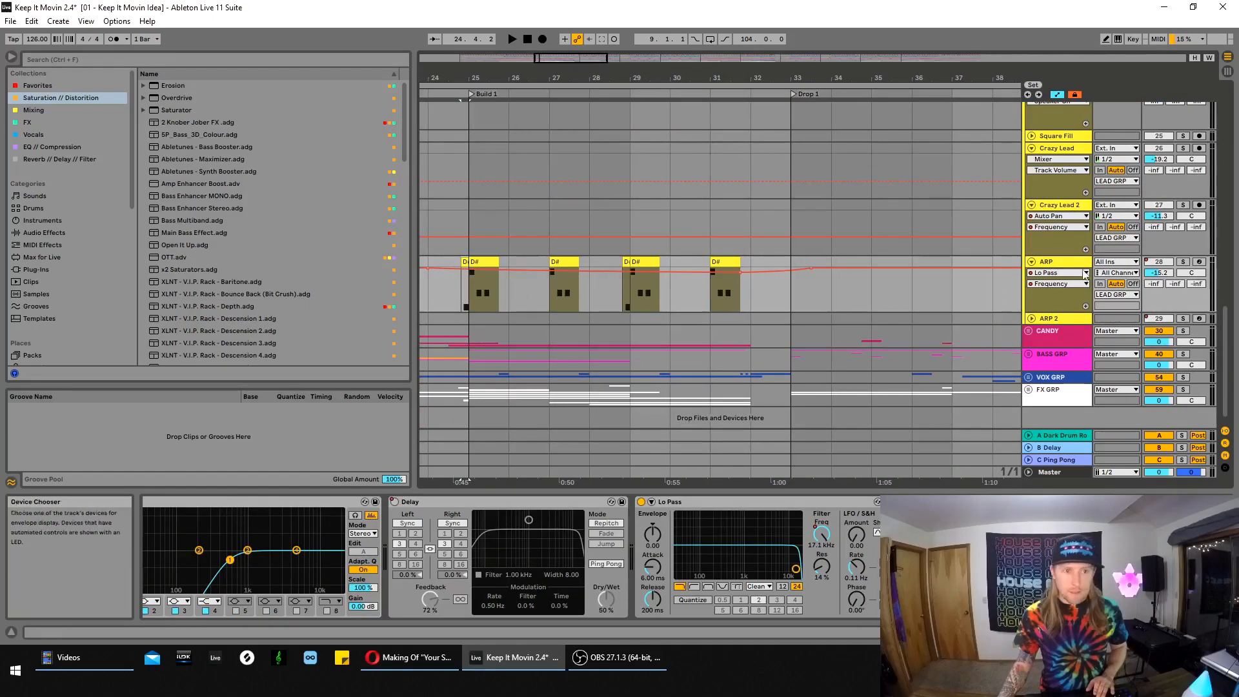
{"action": "left_click", "coordinate": [1182, 262]}
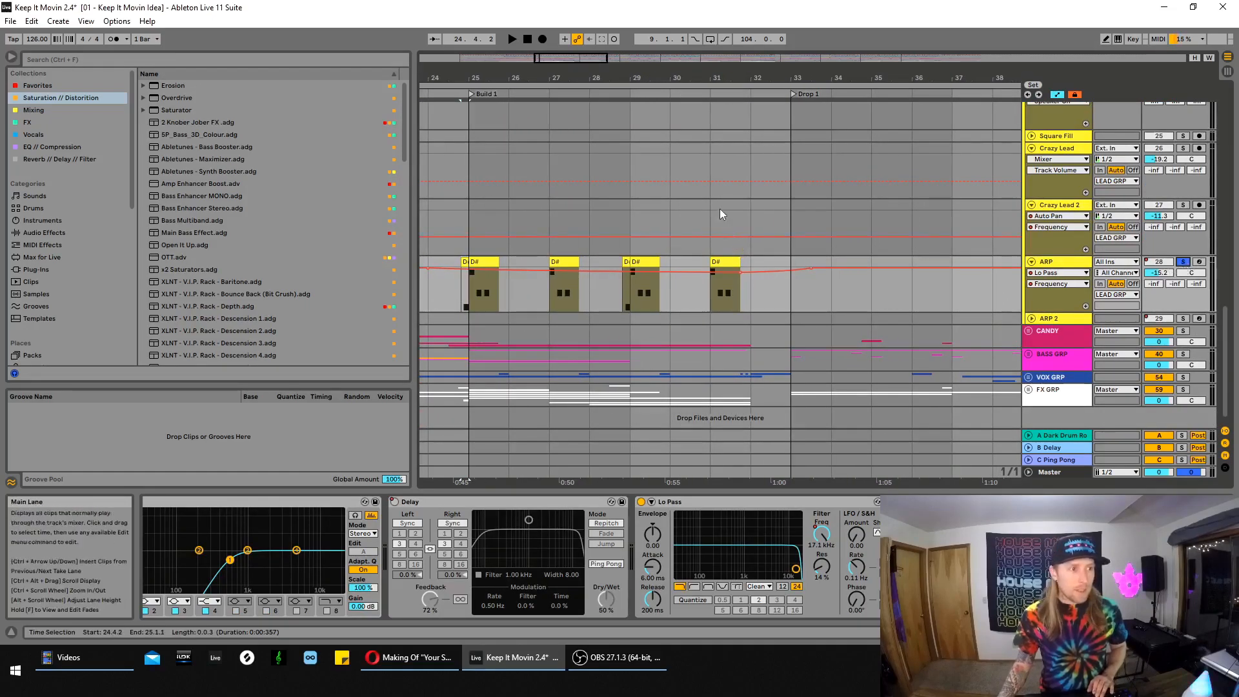
{"action": "key", "text": "space"}
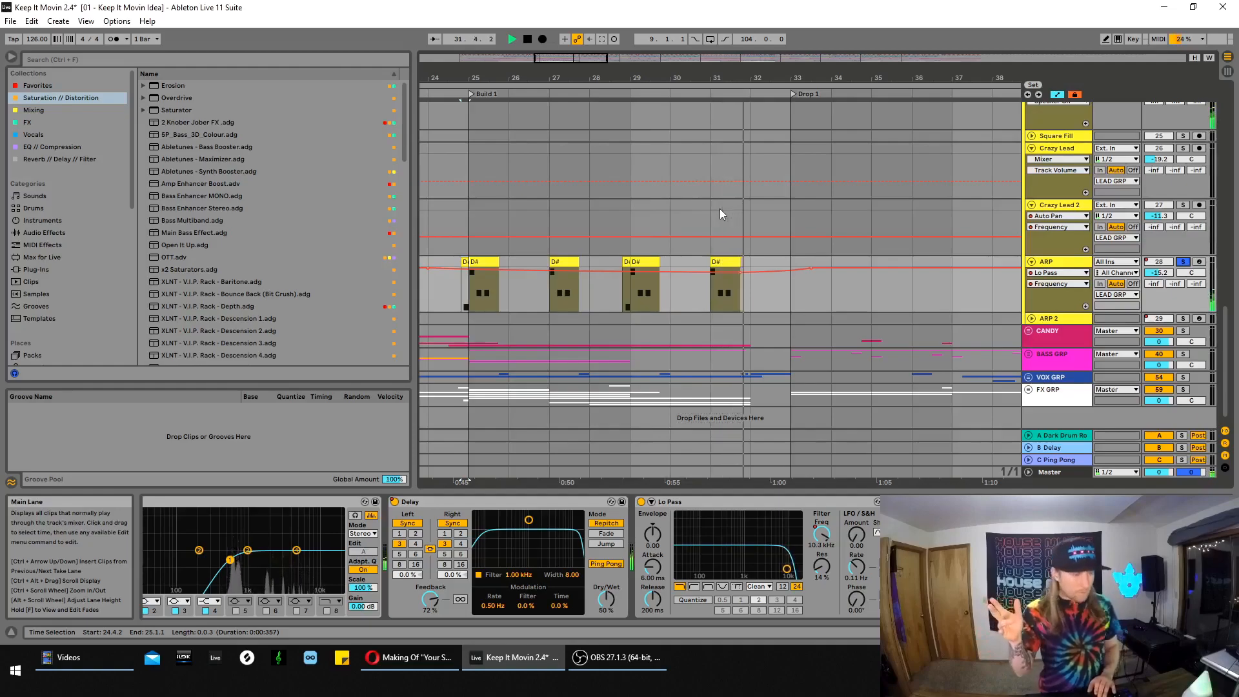
{"action": "key", "text": "space"}
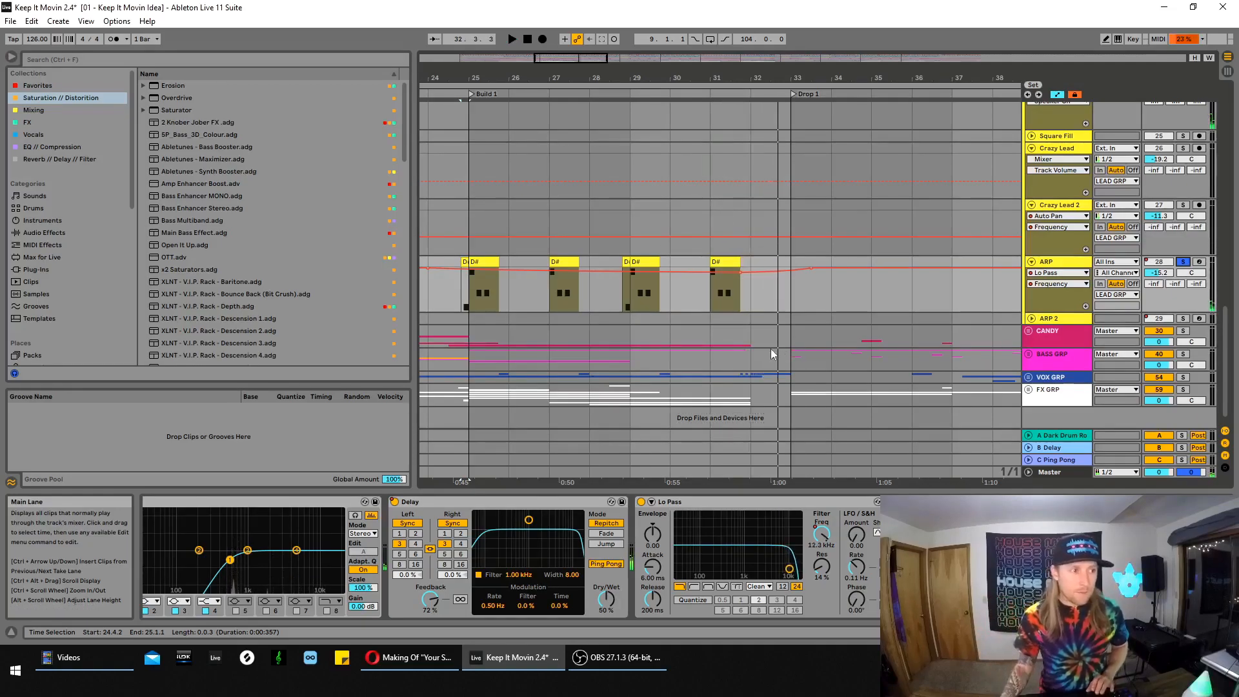
Unfold BASS GRP and examine the Bassline clips beneath the ARP track in Build 1
{"action": "scroll", "coordinate": [737, 308], "scroll_direction": "down", "scroll_amount": 1}
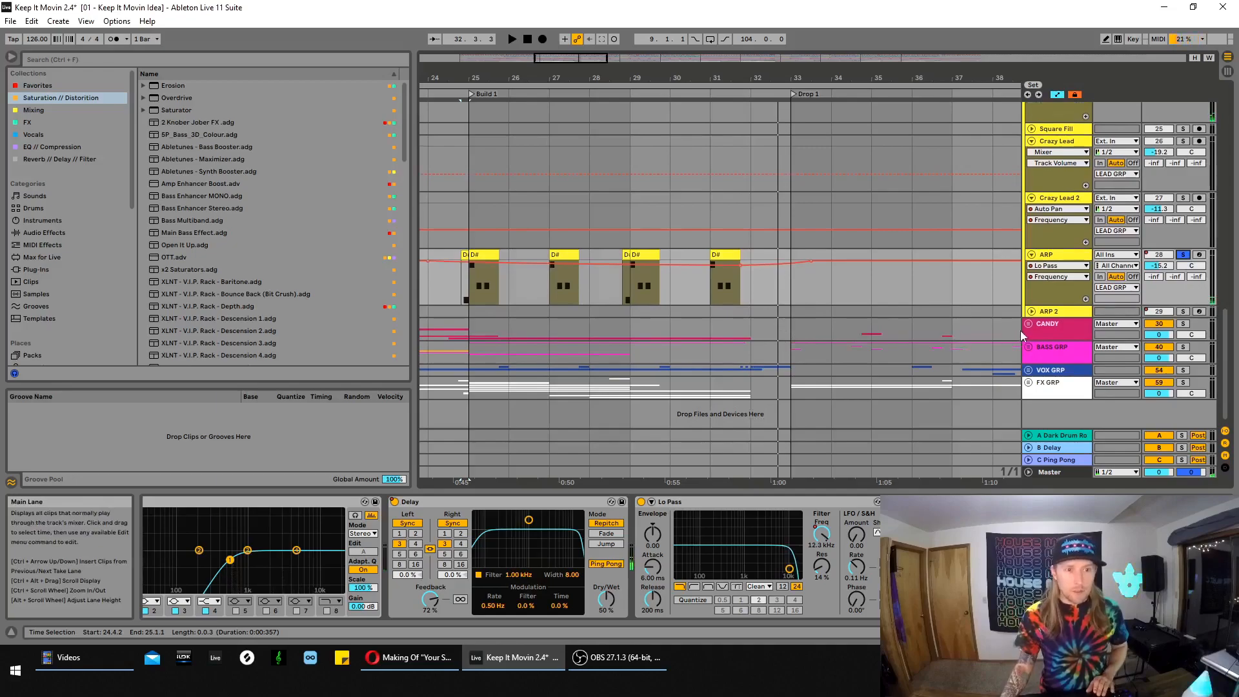
{"action": "left_click", "coordinate": [1031, 345]}
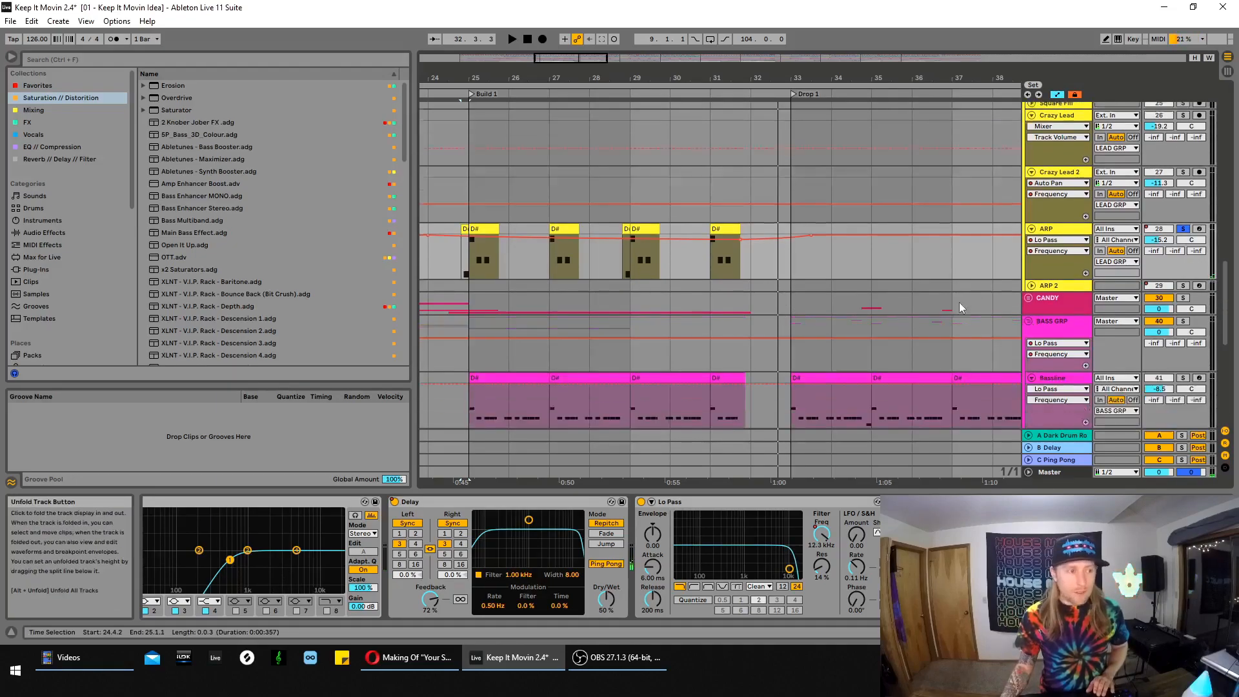
{"action": "scroll", "coordinate": [950, 309], "scroll_direction": "down", "scroll_amount": 5}
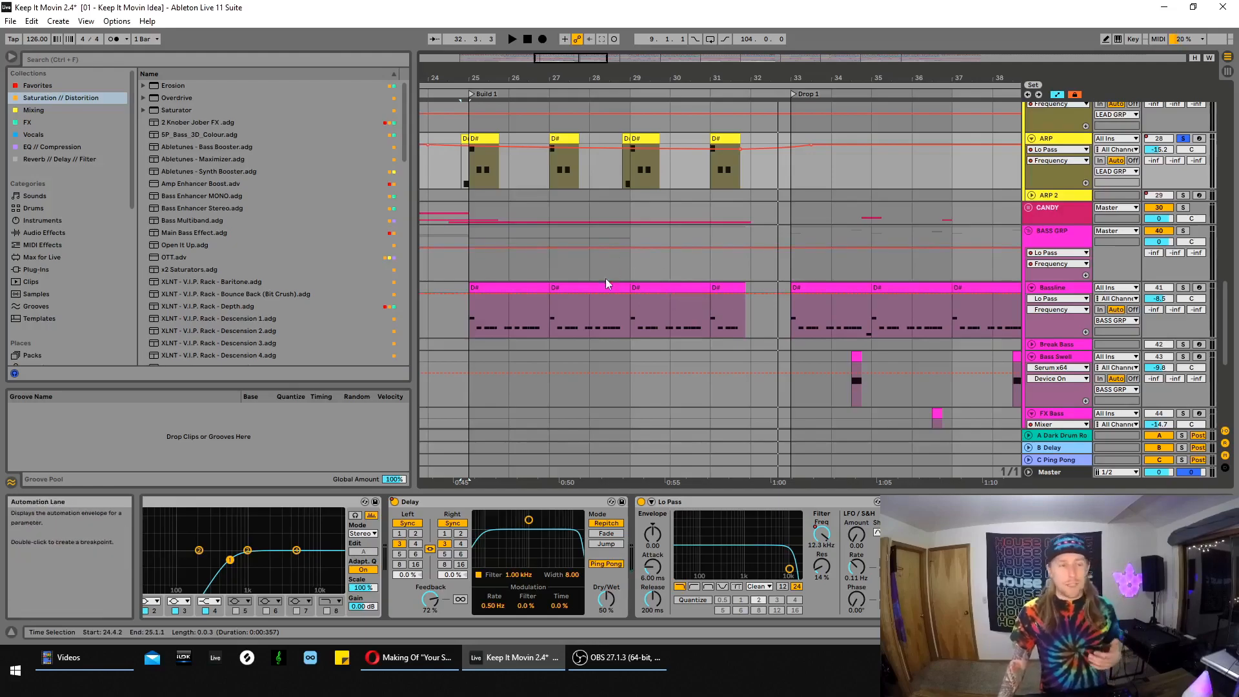
{"action": "scroll", "coordinate": [608, 273], "scroll_direction": "up", "scroll_amount": 3}
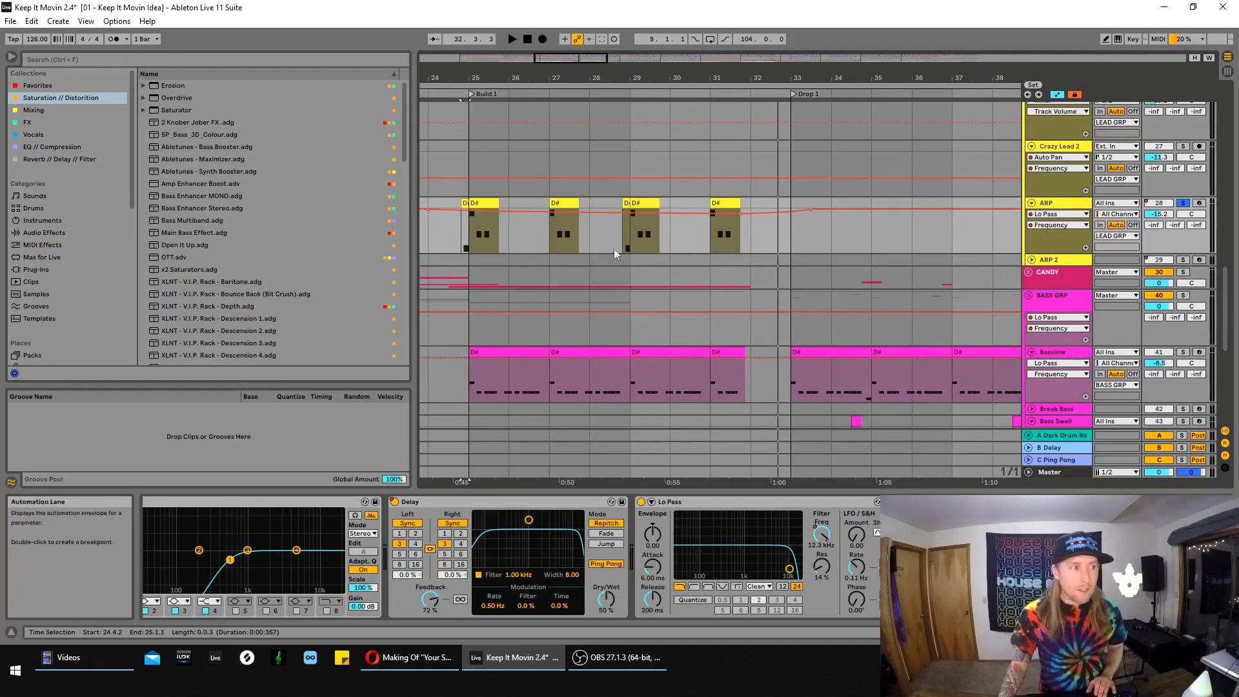
Display the ARP track's Delay Device On automation, followed by its Lo Pass frequency automation
{"action": "left_click", "coordinate": [1071, 214]}
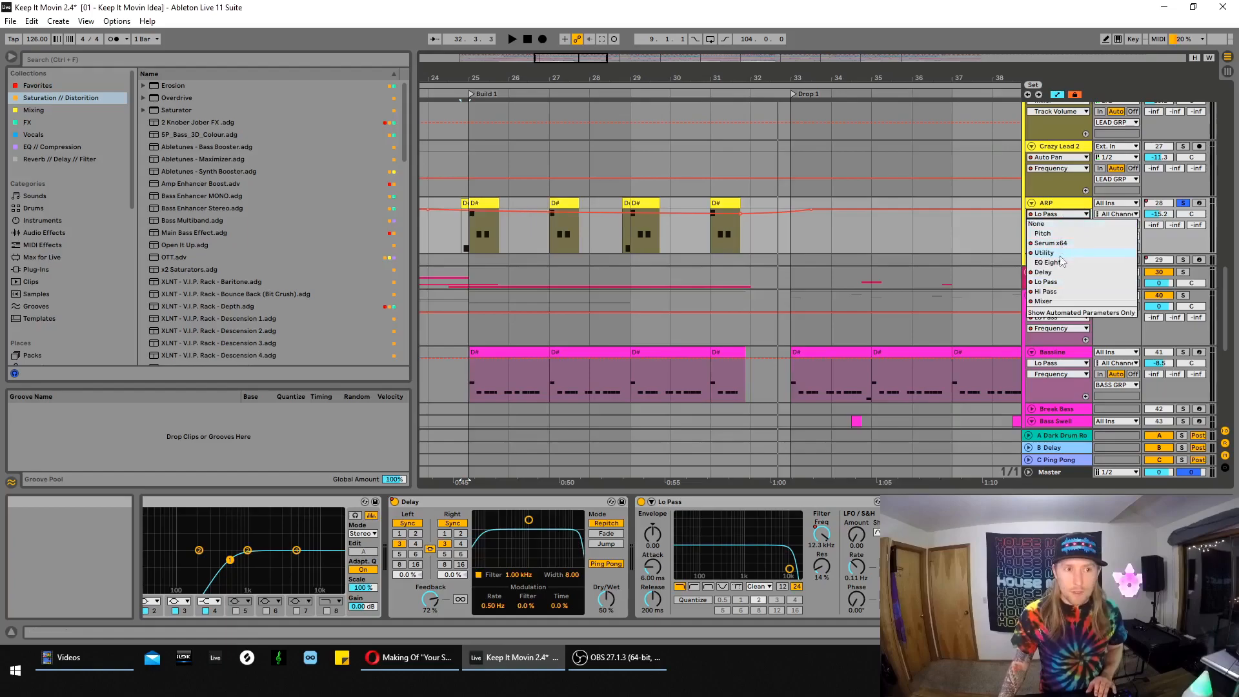
{"action": "left_click", "coordinate": [1062, 273]}
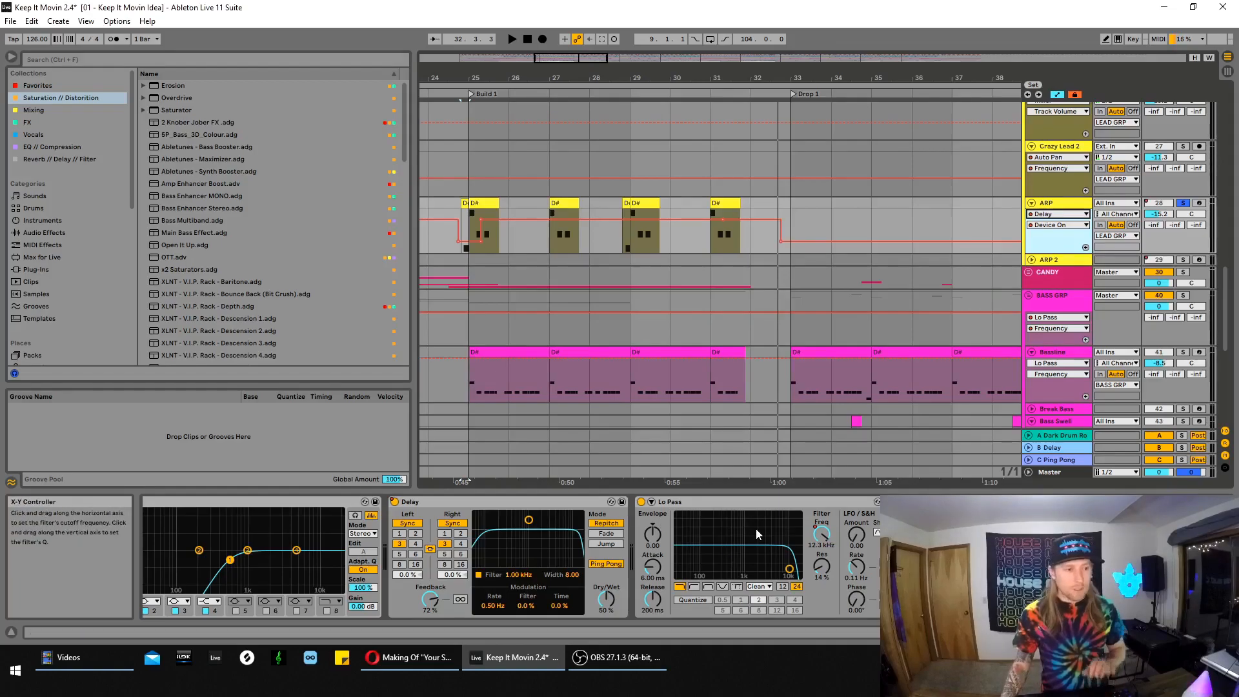
{"action": "left_click", "coordinate": [817, 541]}
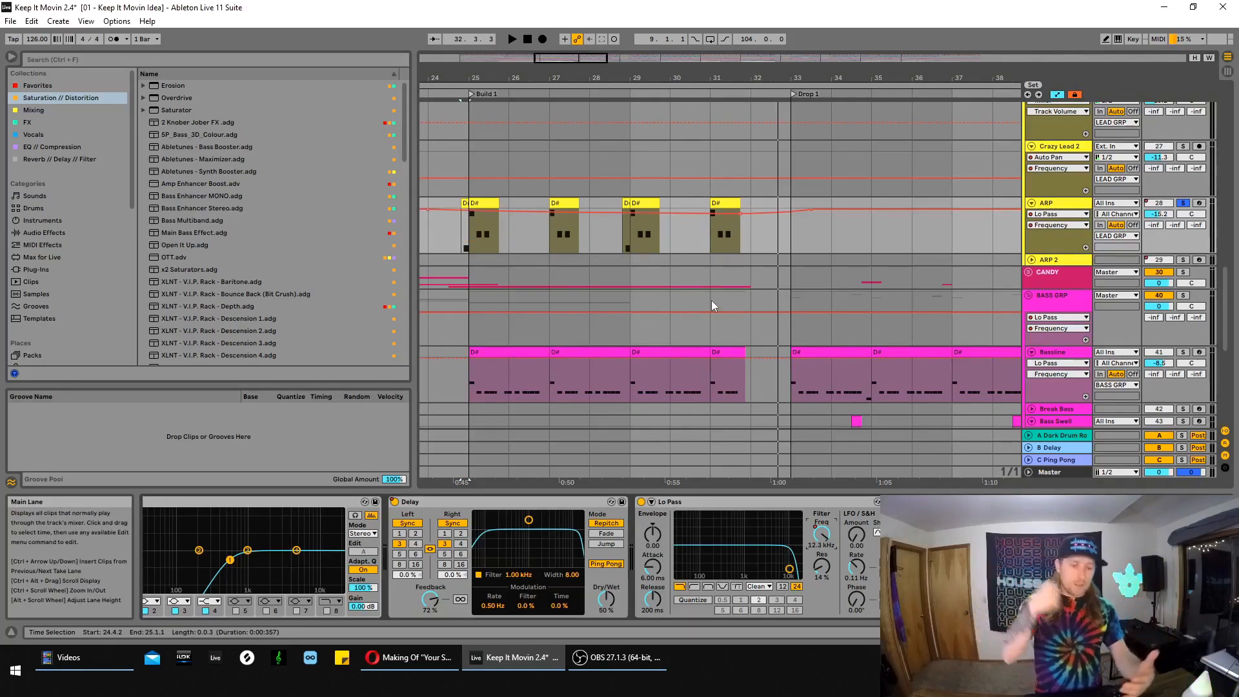
Unfold the CANDY group and select the Police clip leading into Build 1, from 24.3.1 to 25.1.1
{"action": "scroll", "coordinate": [714, 337], "scroll_direction": "down", "scroll_amount": 2}
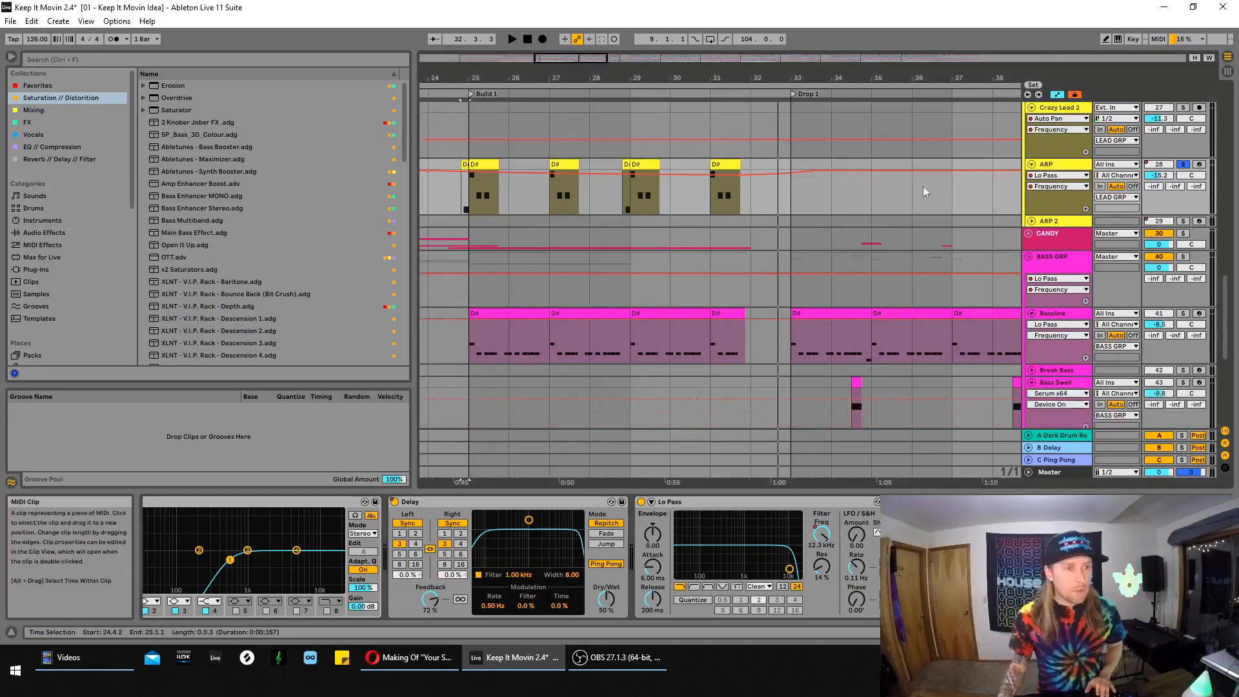
{"action": "left_click", "coordinate": [1029, 235]}
{"action": "scroll", "coordinate": [924, 227], "scroll_direction": "down", "scroll_amount": 5}
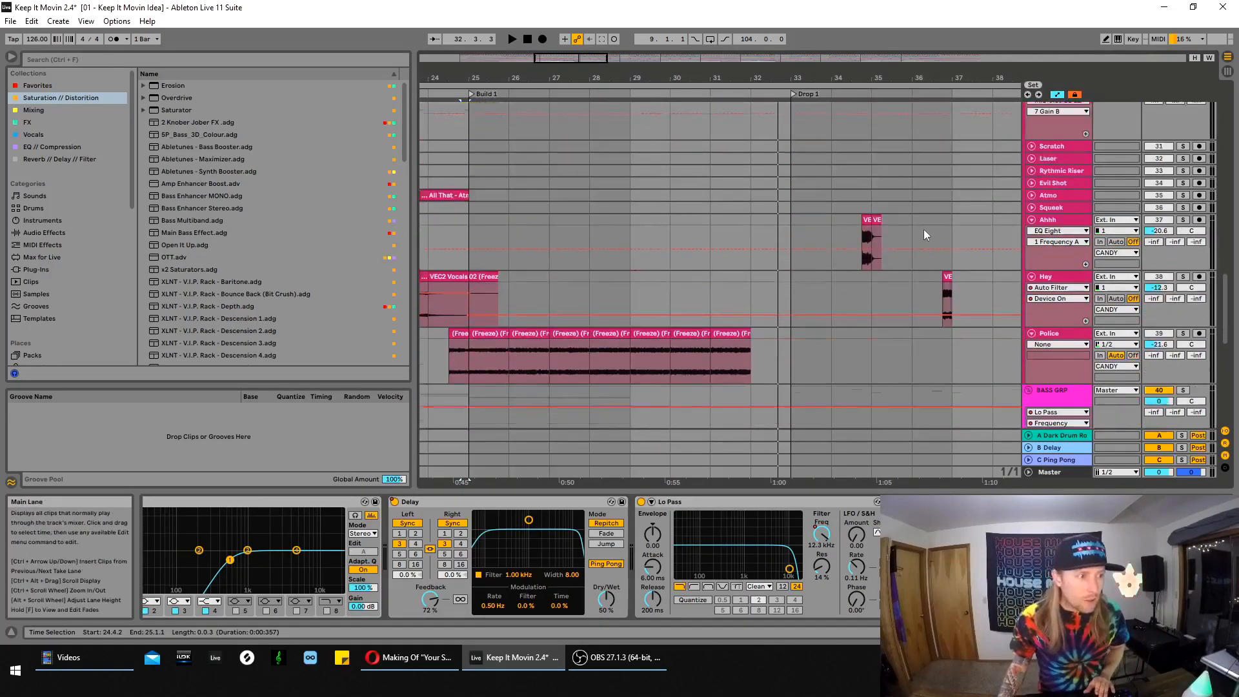
{"action": "left_click", "coordinate": [460, 269]}
{"action": "left_click_drag", "start_coordinate": [575, 58], "coordinate": [574, 40]}
{"action": "scroll", "coordinate": [817, 222], "scroll_direction": "up", "scroll_amount": 2}
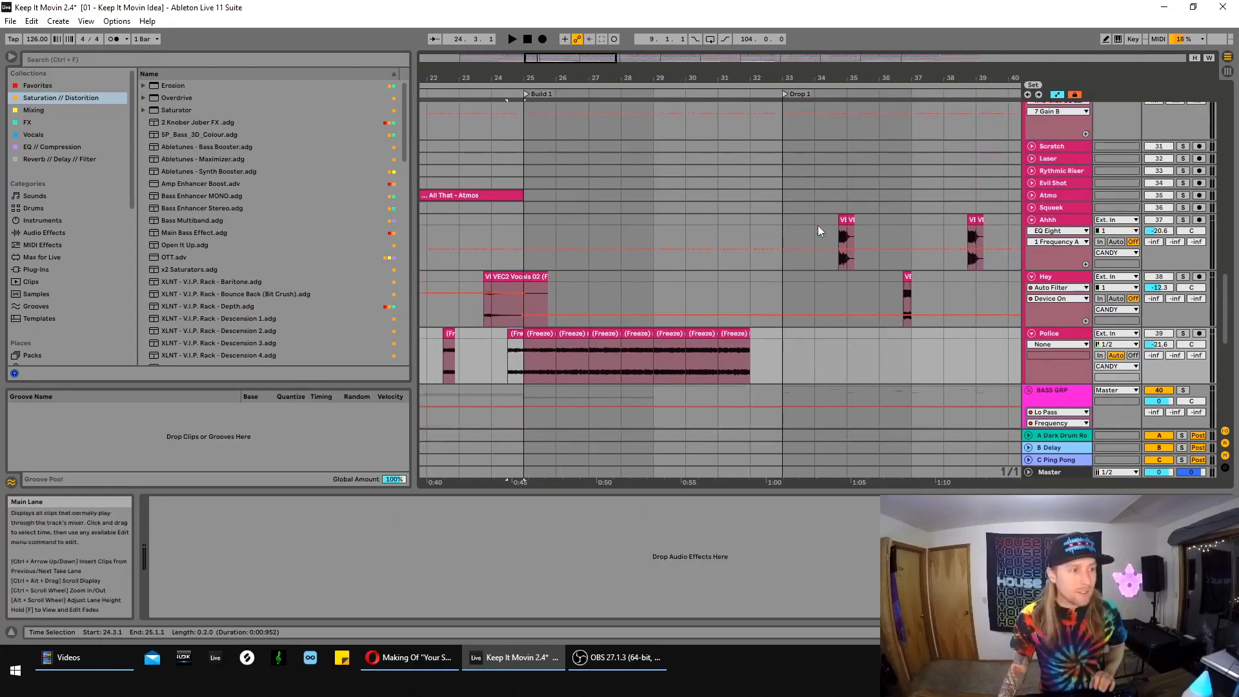
Solo the Police track and audition it from just before Build 1
{"action": "left_click", "coordinate": [1184, 309]}
{"action": "key", "text": "space"}
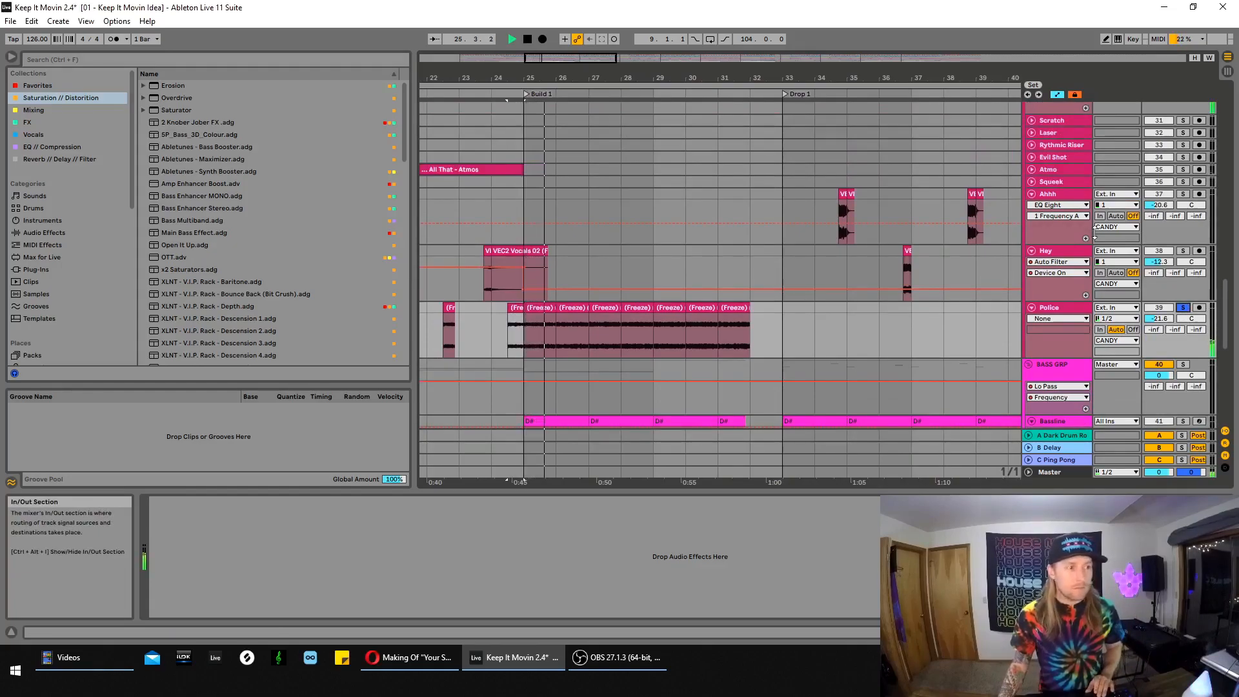
{"action": "left_click", "coordinate": [1061, 309]}
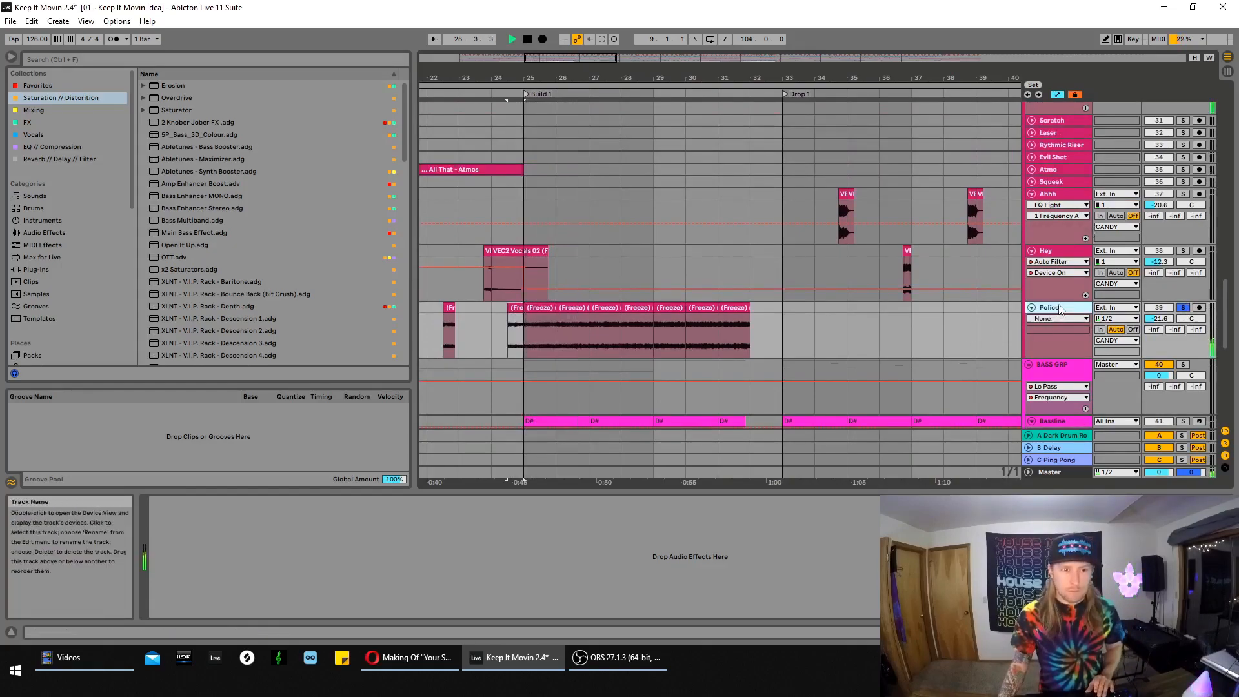
{"action": "key", "text": "space"}
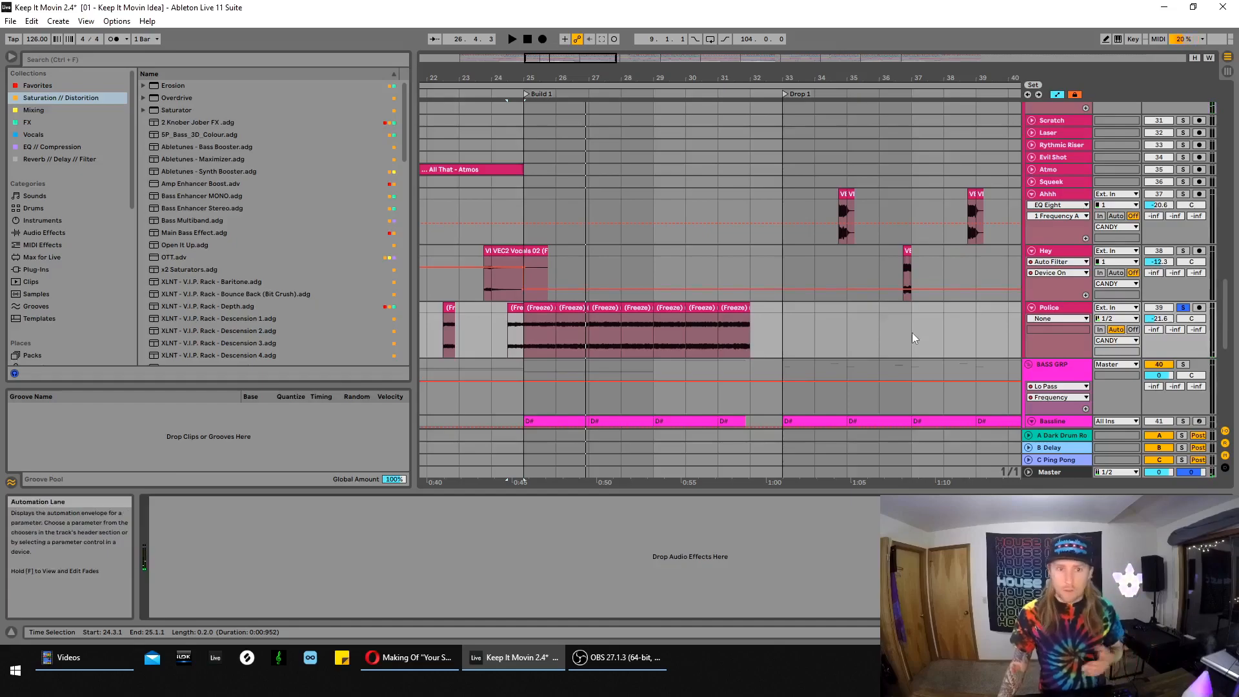
Select the first Bassline clip in Build 1 and display the track's Hi Pass frequency automation
{"action": "scroll", "coordinate": [911, 332], "scroll_direction": "down", "scroll_amount": 6}
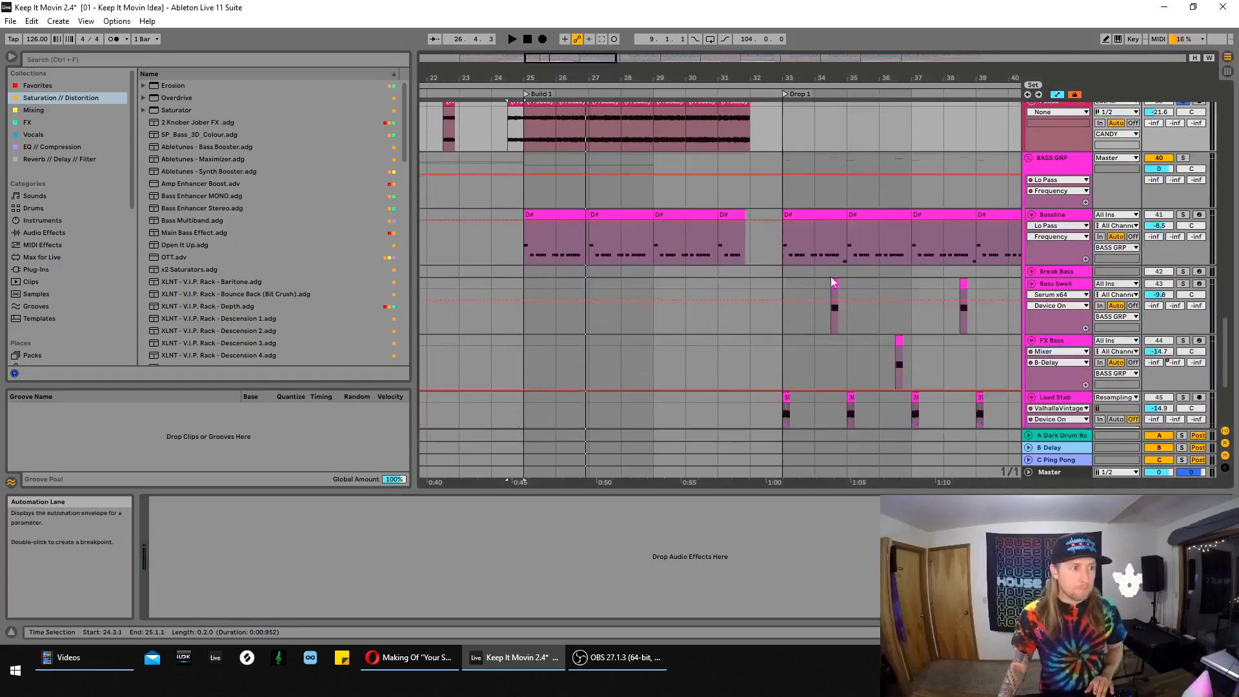
{"action": "left_click", "coordinate": [560, 213]}
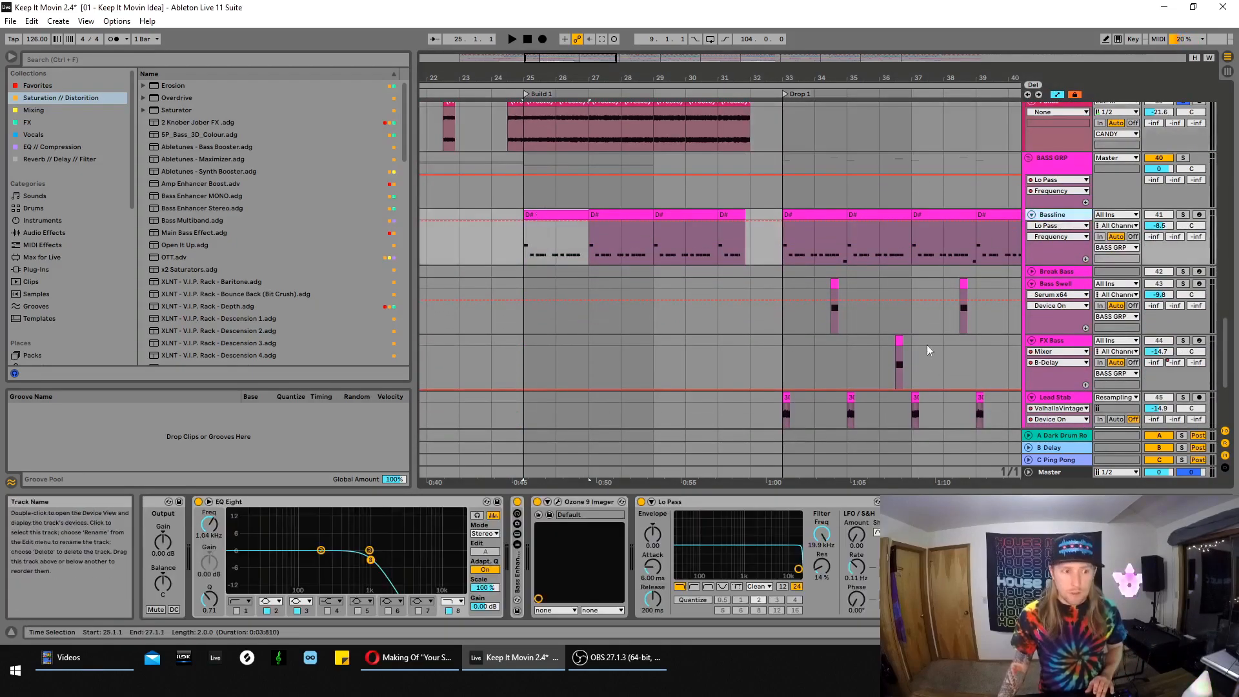
{"action": "left_click", "coordinate": [1088, 535]}
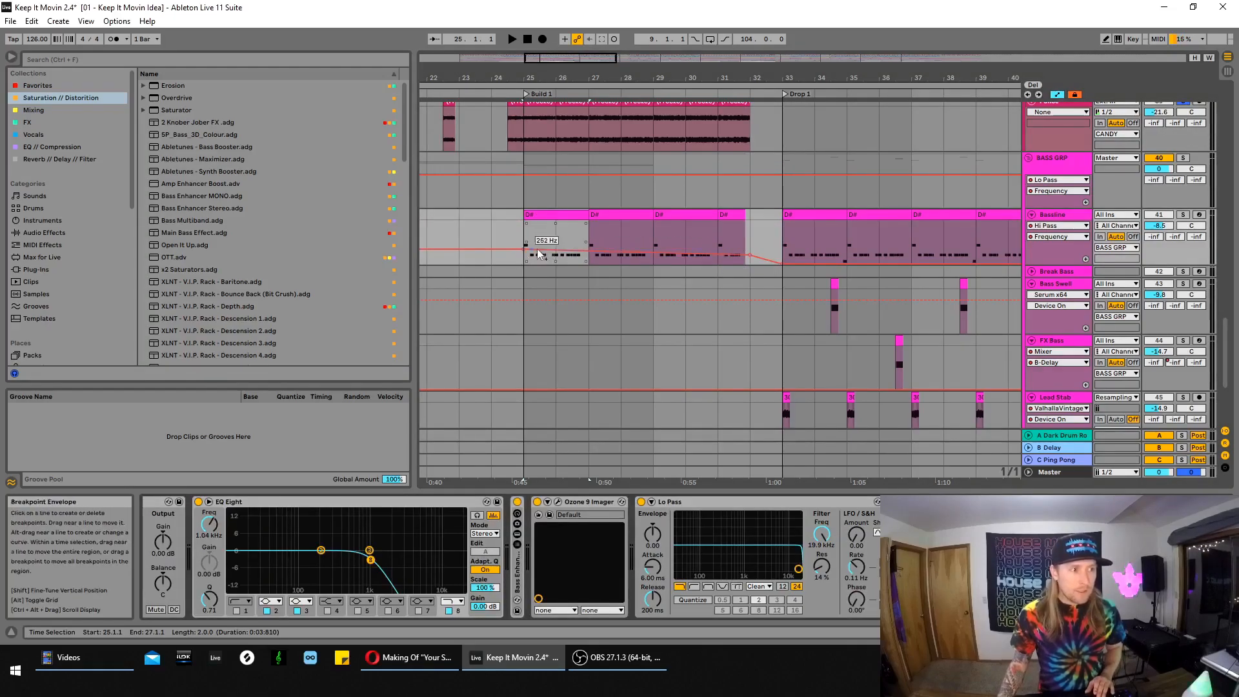
{"action": "left_click", "coordinate": [522, 231]}
Select bars 17.1.1 to 25.1.1 on the Bassline track and unfold the Reese Group among the bass tracks
{"action": "left_click_drag", "start_coordinate": [585, 59], "coordinate": [585, 2]}
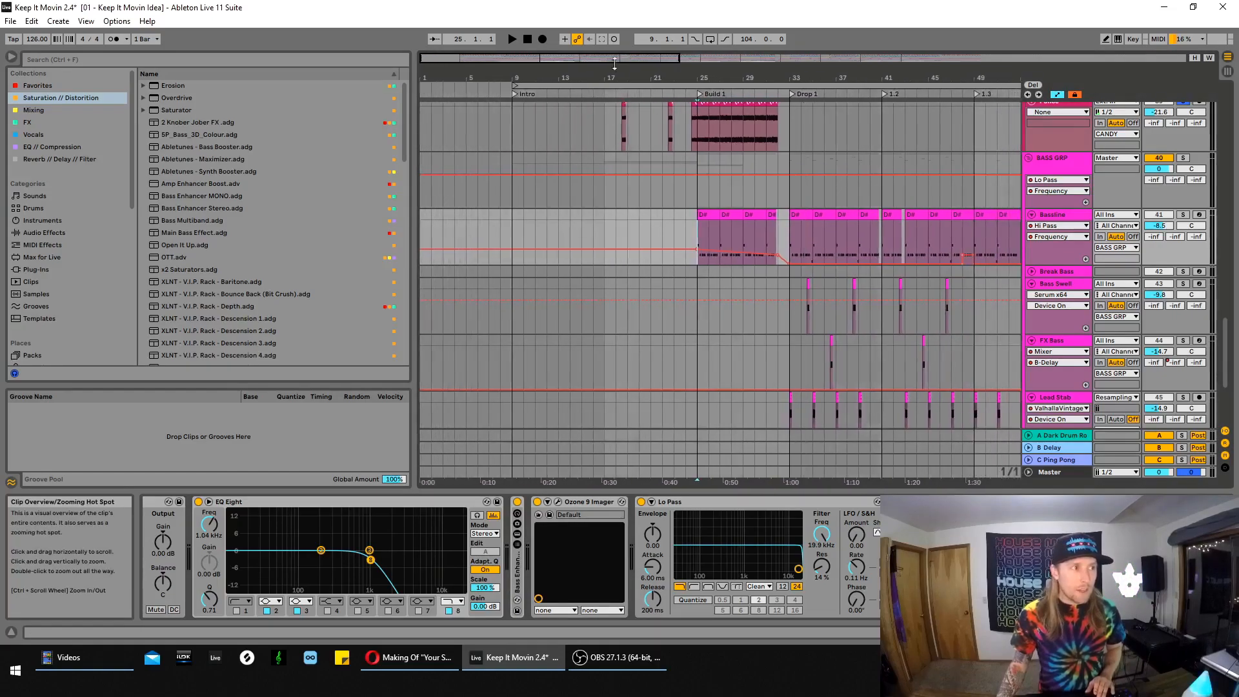
{"action": "scroll", "coordinate": [610, 203], "scroll_direction": "down", "scroll_amount": 2}
{"action": "left_click_drag", "start_coordinate": [607, 171], "coordinate": [697, 193]}
{"action": "scroll", "coordinate": [706, 270], "scroll_direction": "down", "scroll_amount": 3}
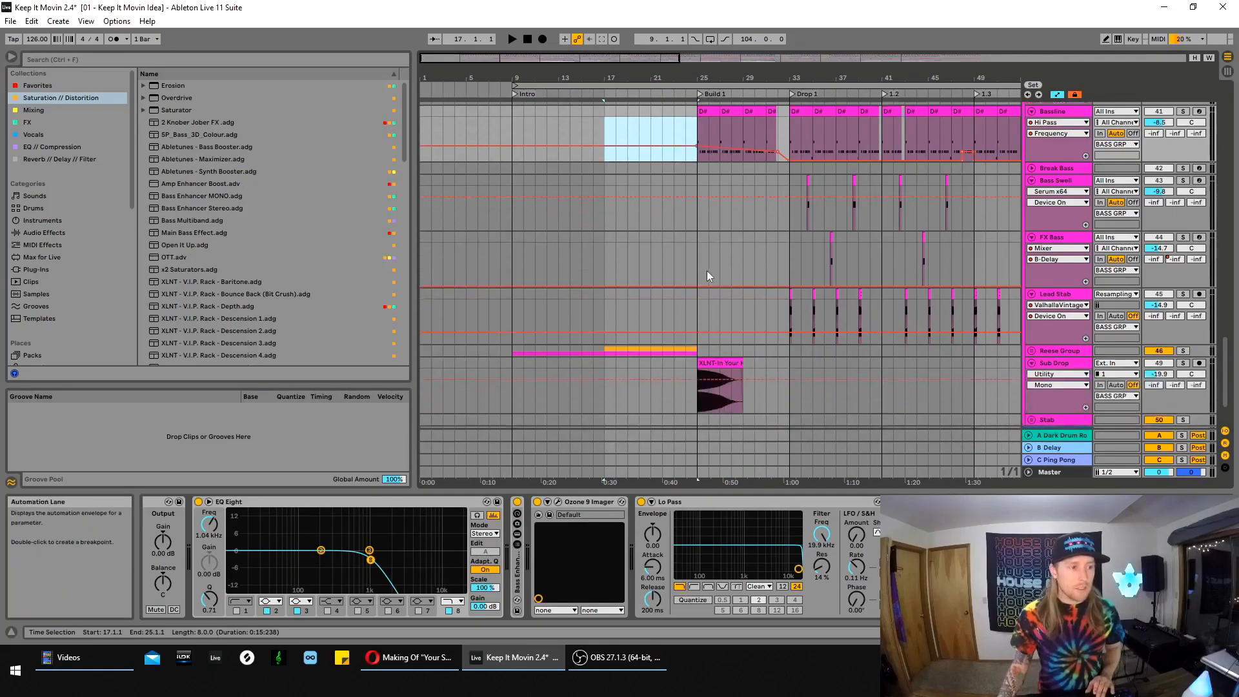
{"action": "left_click", "coordinate": [1032, 312]}
{"action": "scroll", "coordinate": [1035, 332], "scroll_direction": "down", "scroll_amount": 1}
{"action": "scroll", "coordinate": [940, 286], "scroll_direction": "up", "scroll_amount": 5}
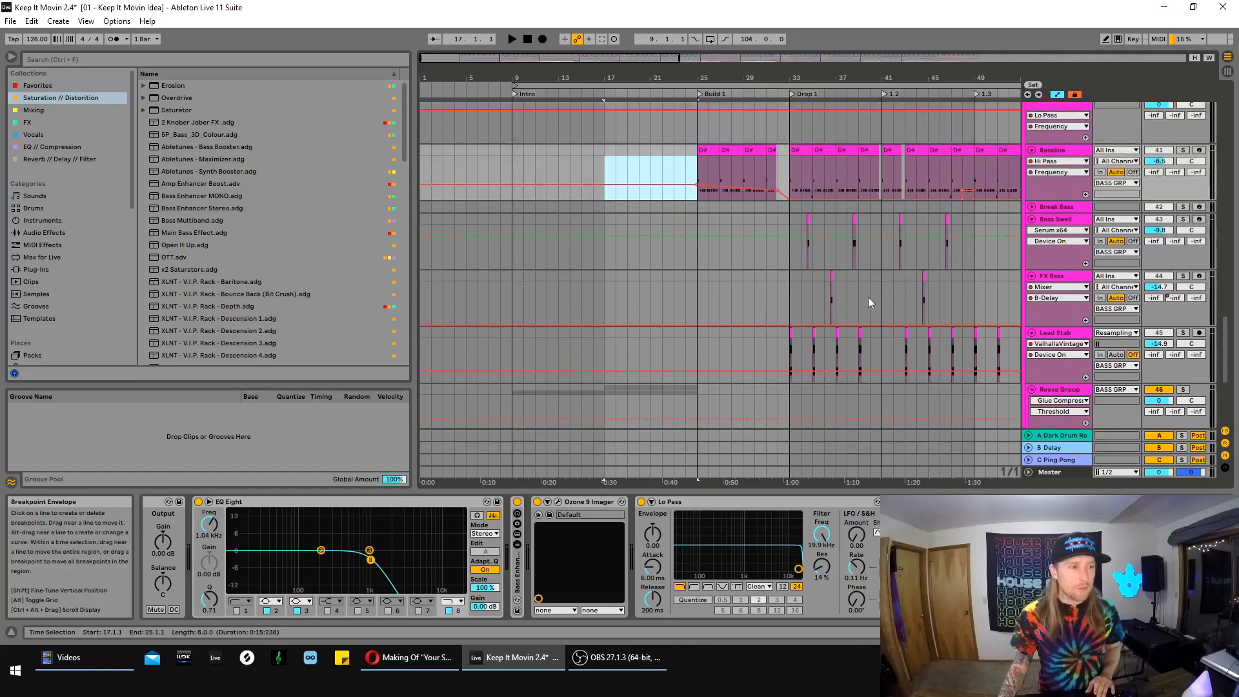
Clear the track solo and audition the arrangement from 21.1.1 into Build 1, where the Bassline enters
{"action": "left_click", "coordinate": [662, 193]}
{"action": "left_click", "coordinate": [675, 195]}
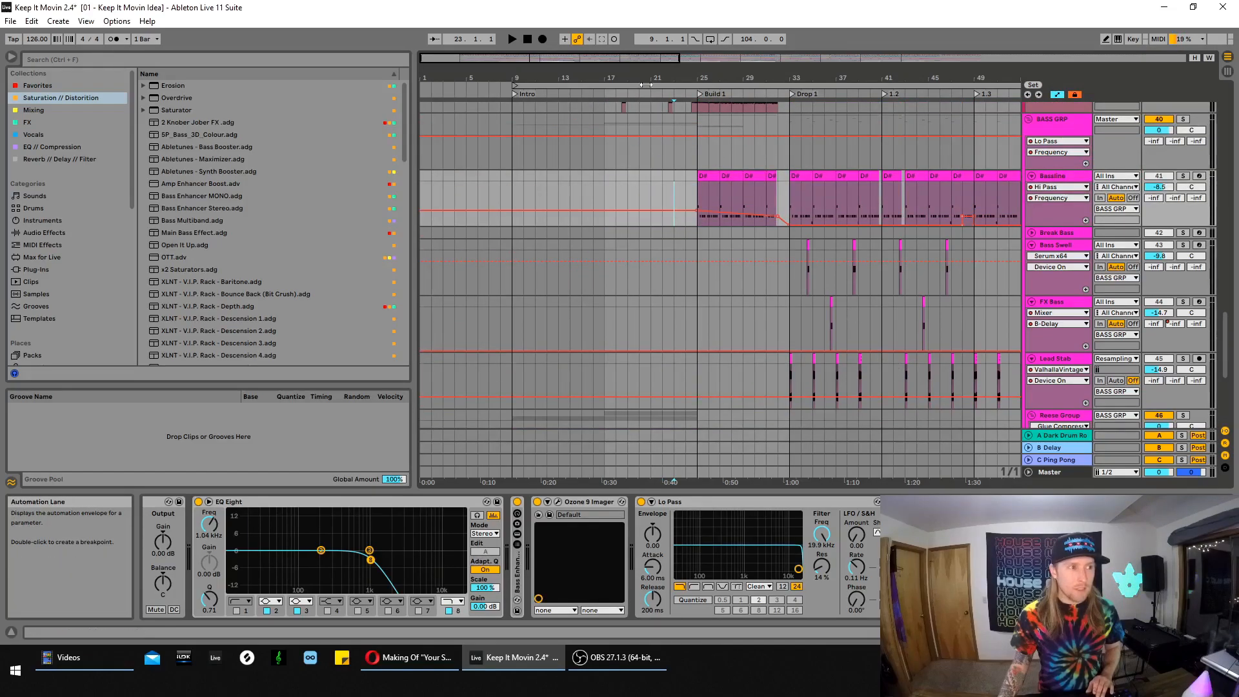
{"action": "left_click_drag", "start_coordinate": [645, 71], "coordinate": [608, 100]}
{"action": "left_click", "coordinate": [507, 195]}
{"action": "key", "text": "space"}
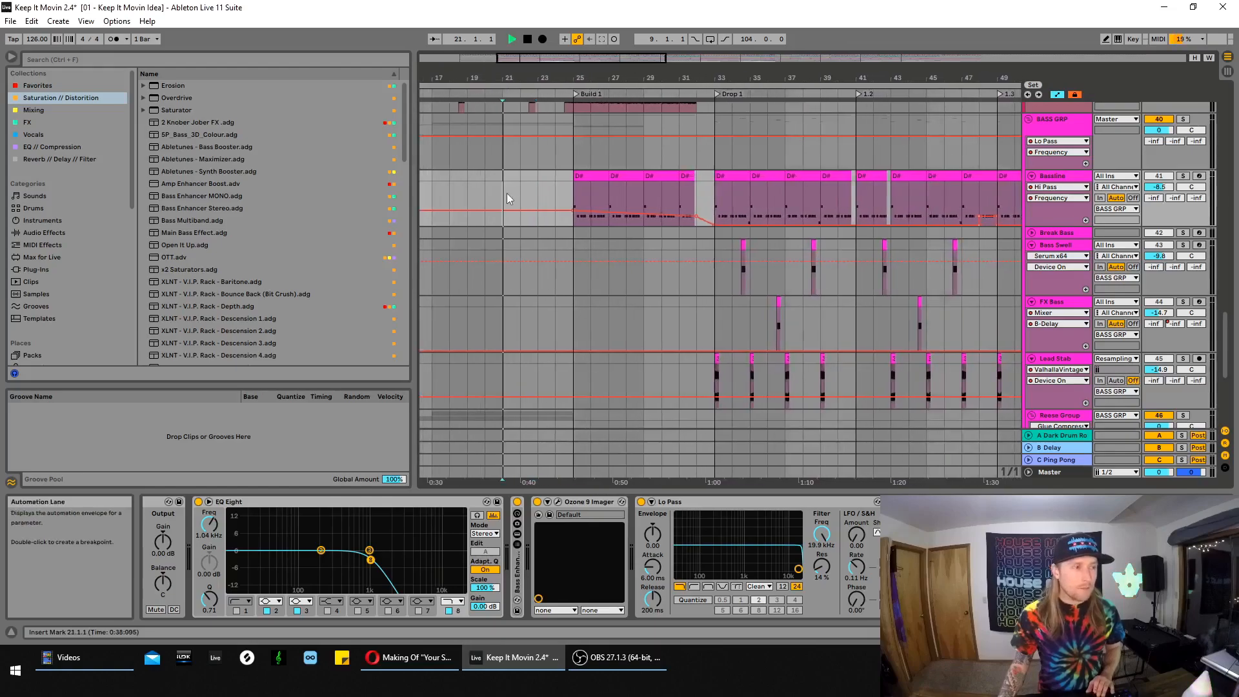
{"action": "key", "text": "space"}
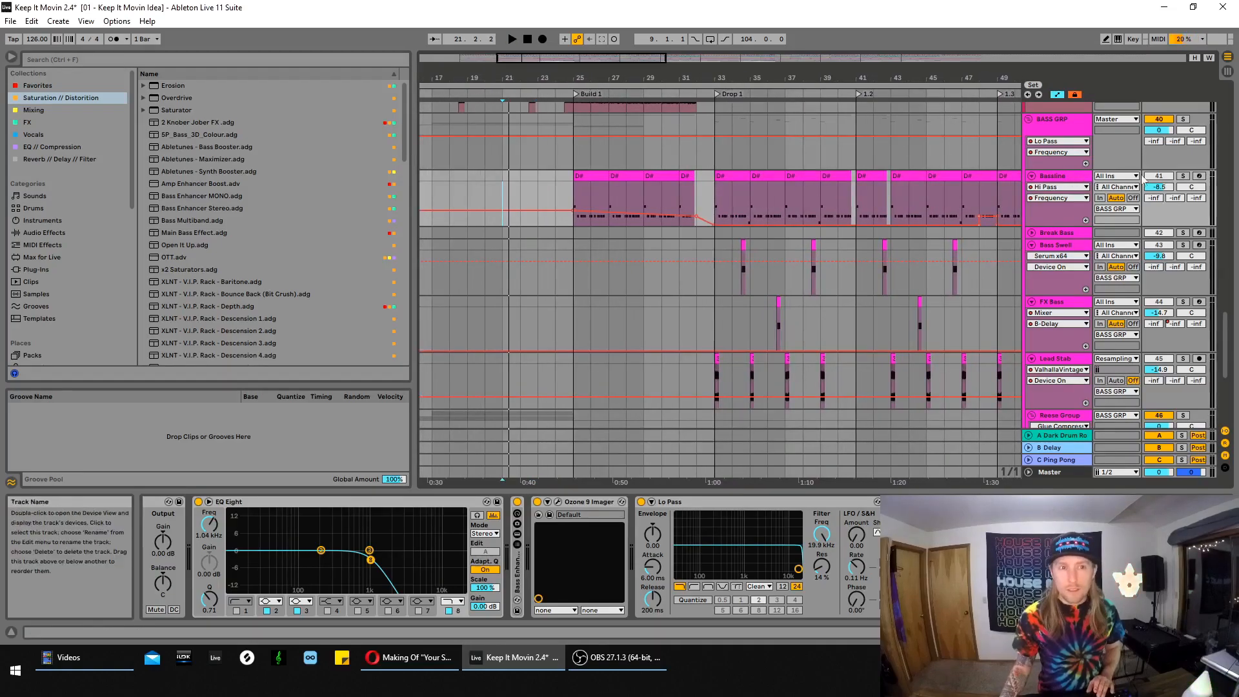
{"action": "left_click", "coordinate": [1183, 176]}
{"action": "key", "text": "space"}
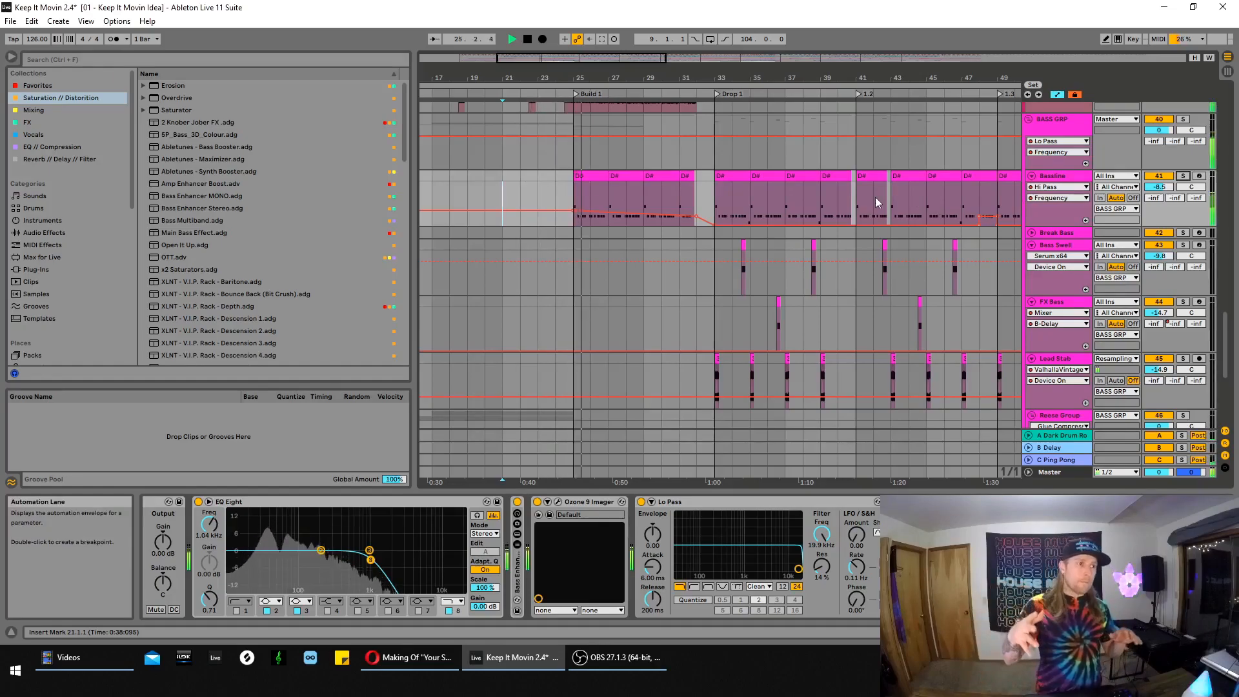
{"action": "key", "text": "space"}
Select the Sub Drop clip at the start of Build 1, followed by the first Bassline clip above it
{"action": "scroll", "coordinate": [591, 259], "scroll_direction": "down", "scroll_amount": 5}
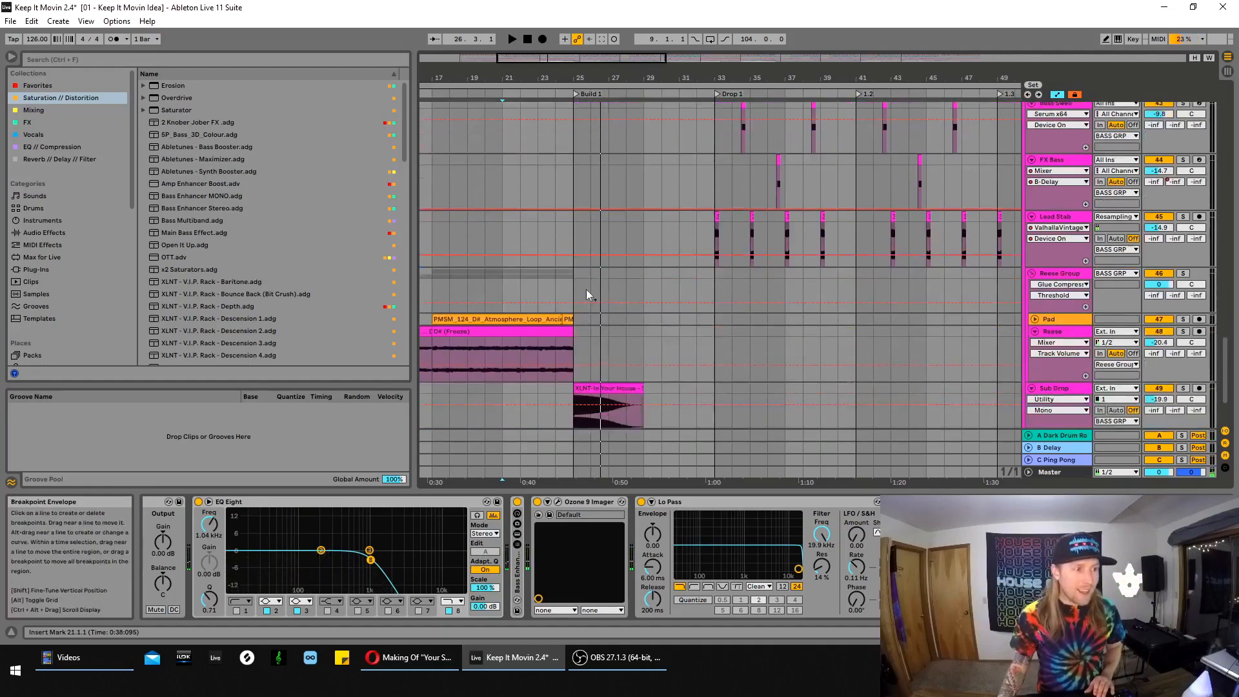
{"action": "left_click", "coordinate": [607, 361]}
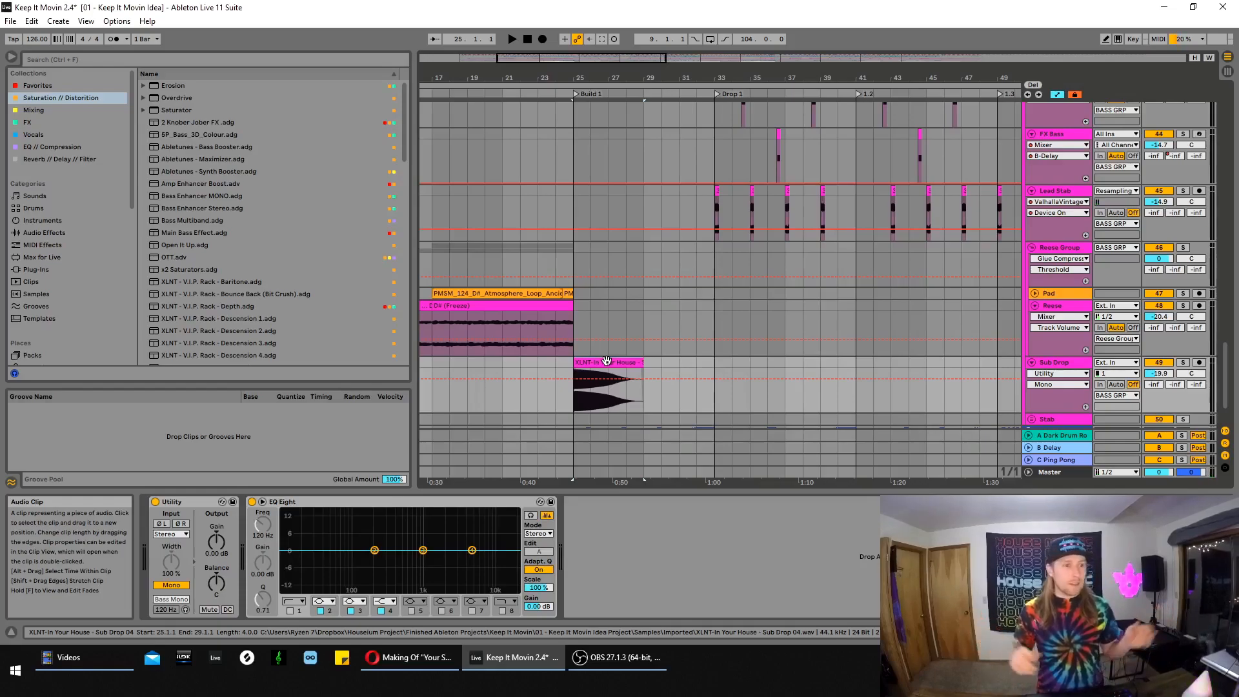
{"action": "scroll", "coordinate": [608, 351], "scroll_direction": "up", "scroll_amount": 5}
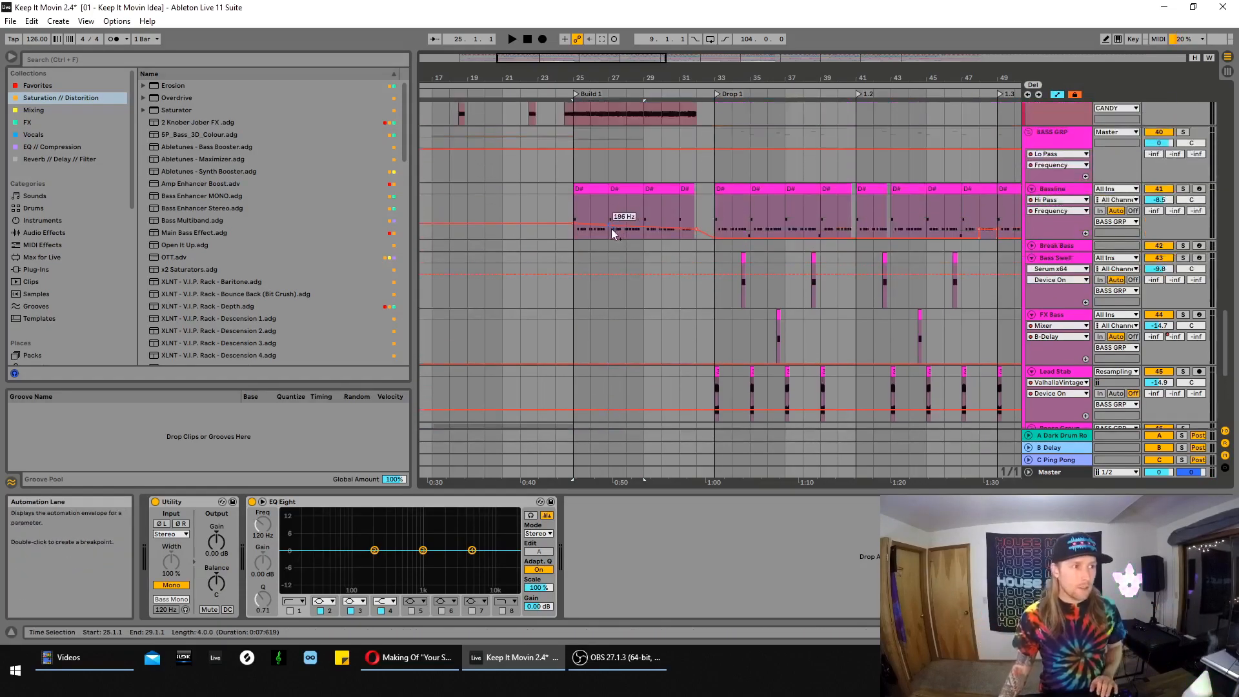
{"action": "left_click", "coordinate": [597, 189]}
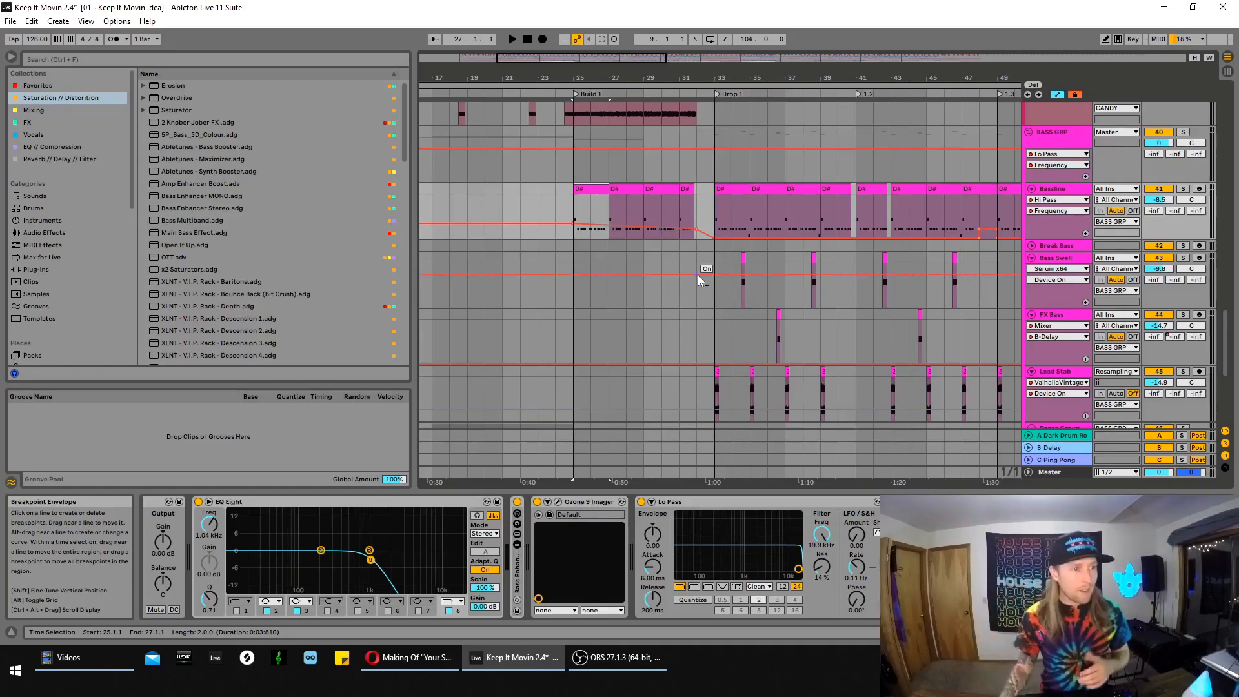
Unfold VOX GRP, solo the Ya We and Keep It Movin vocal tracks, and audition them from 25.1.1
{"action": "scroll", "coordinate": [664, 294], "scroll_direction": "down", "scroll_amount": 5}
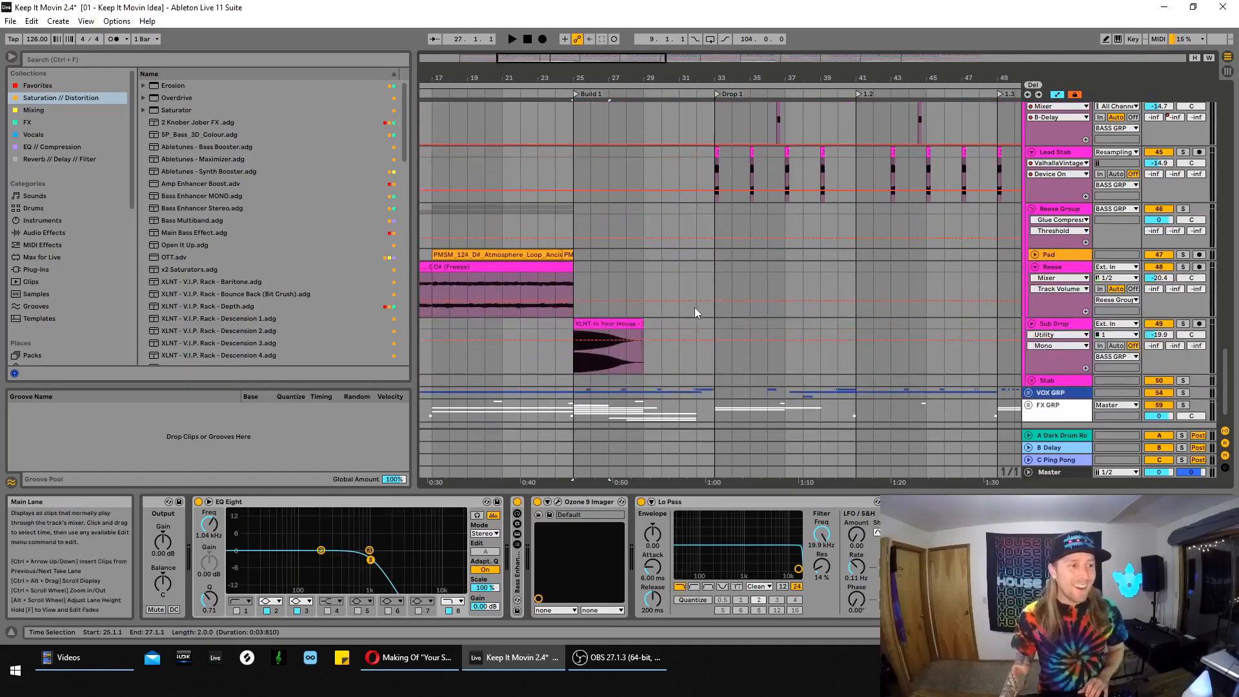
{"action": "scroll", "coordinate": [1031, 325], "scroll_direction": "down", "scroll_amount": 2}
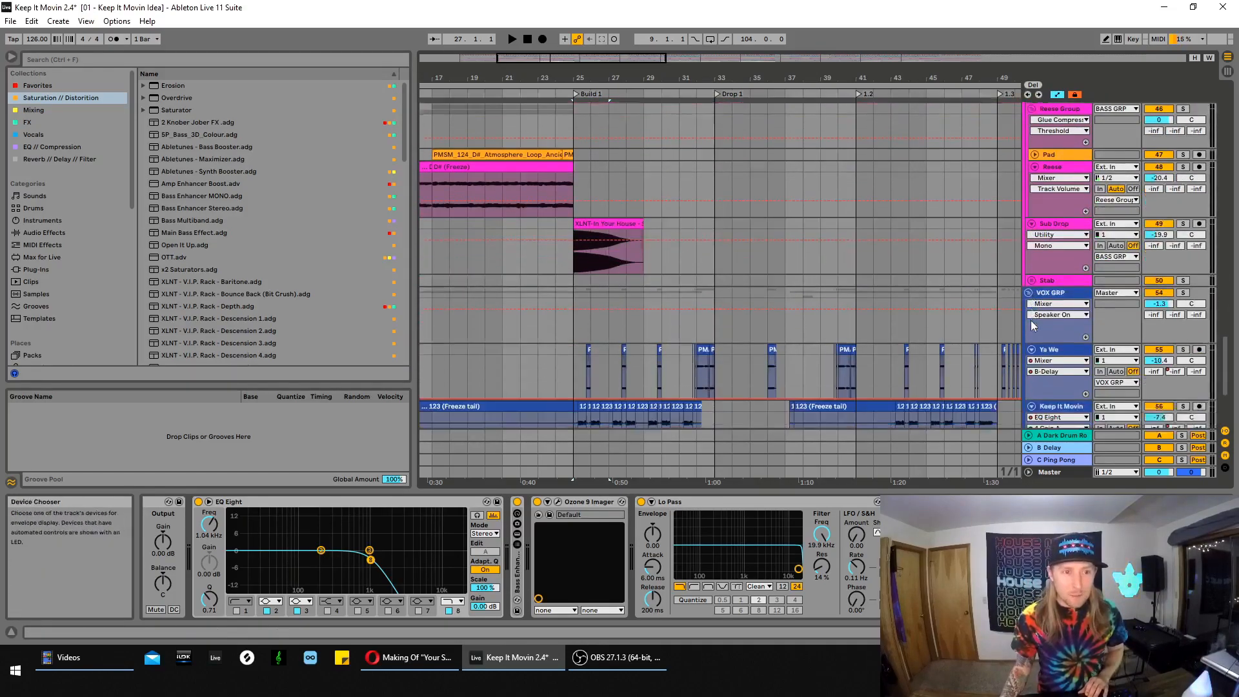
{"action": "scroll", "coordinate": [984, 323], "scroll_direction": "down", "scroll_amount": 3}
{"action": "left_click", "coordinate": [576, 265]}
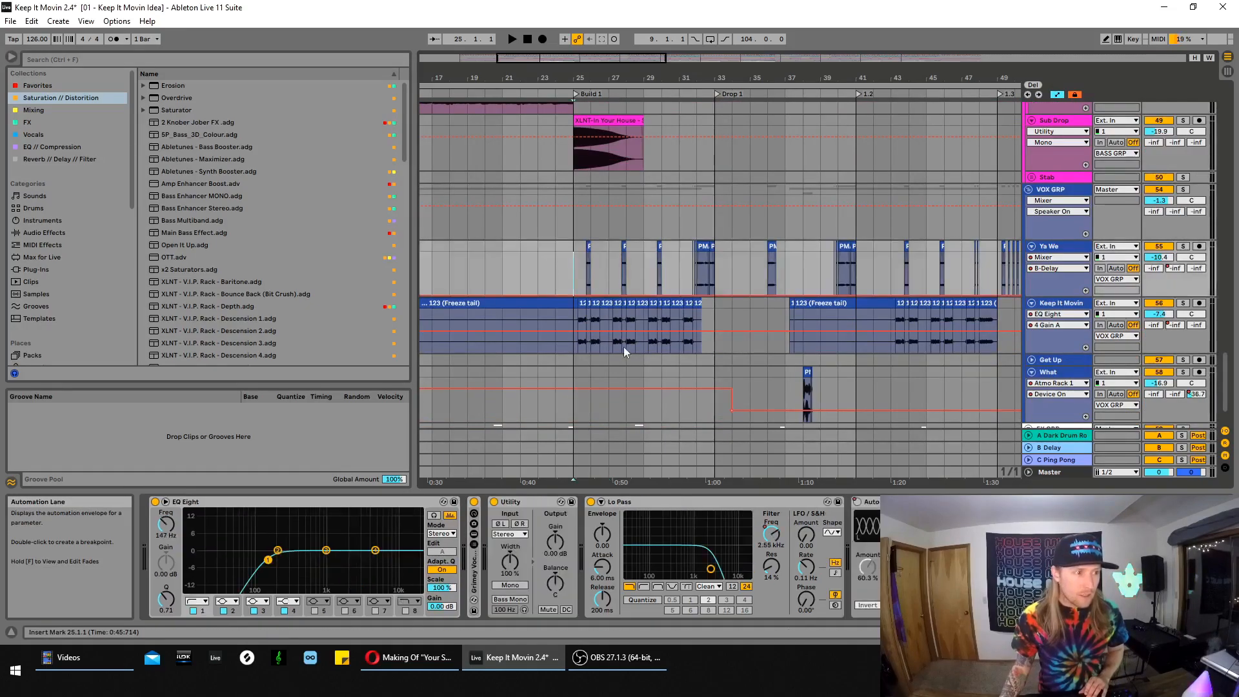
{"action": "left_click", "coordinate": [571, 311]}
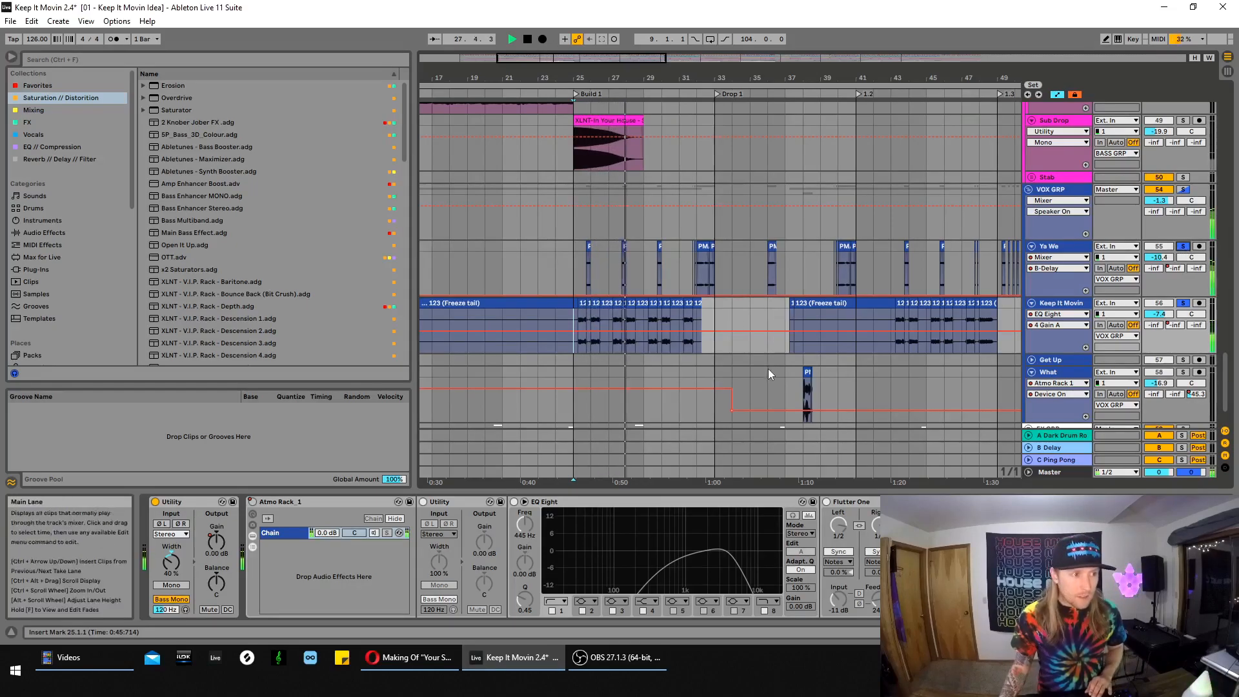
{"action": "key", "text": "space"}
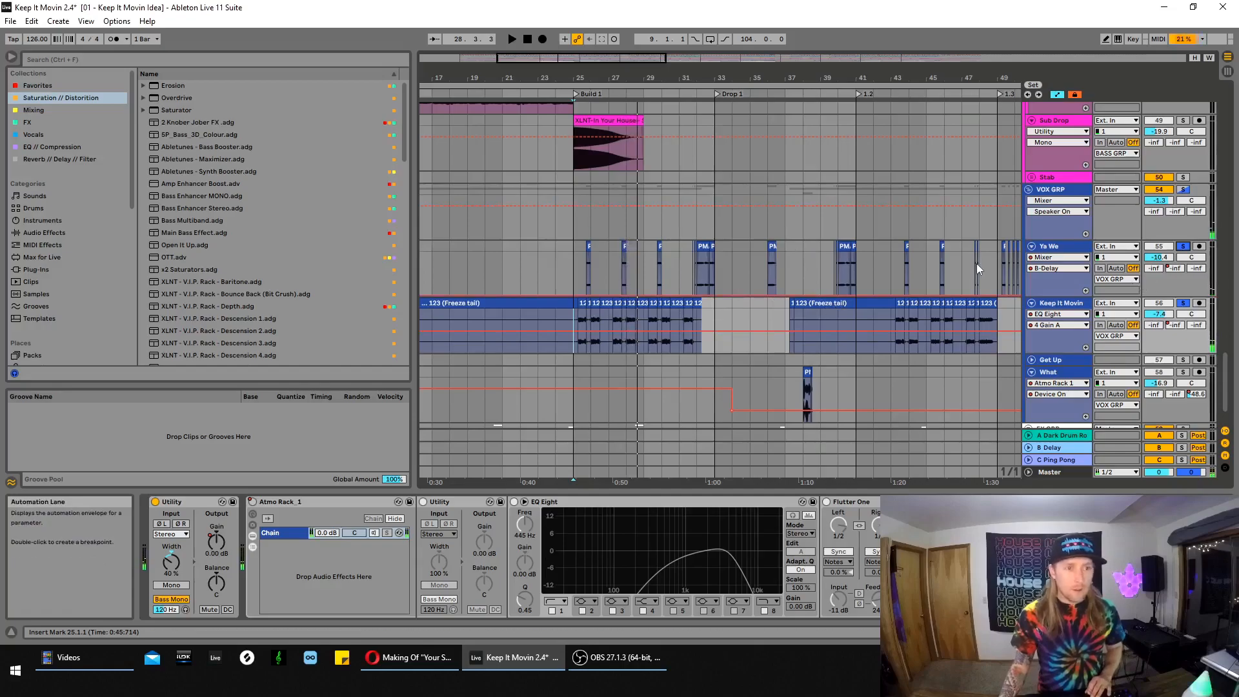
Show the Ya We track's device chain through Lo Pass and Auto Pan to Atmo Rack
{"action": "left_click", "coordinate": [1030, 256]}
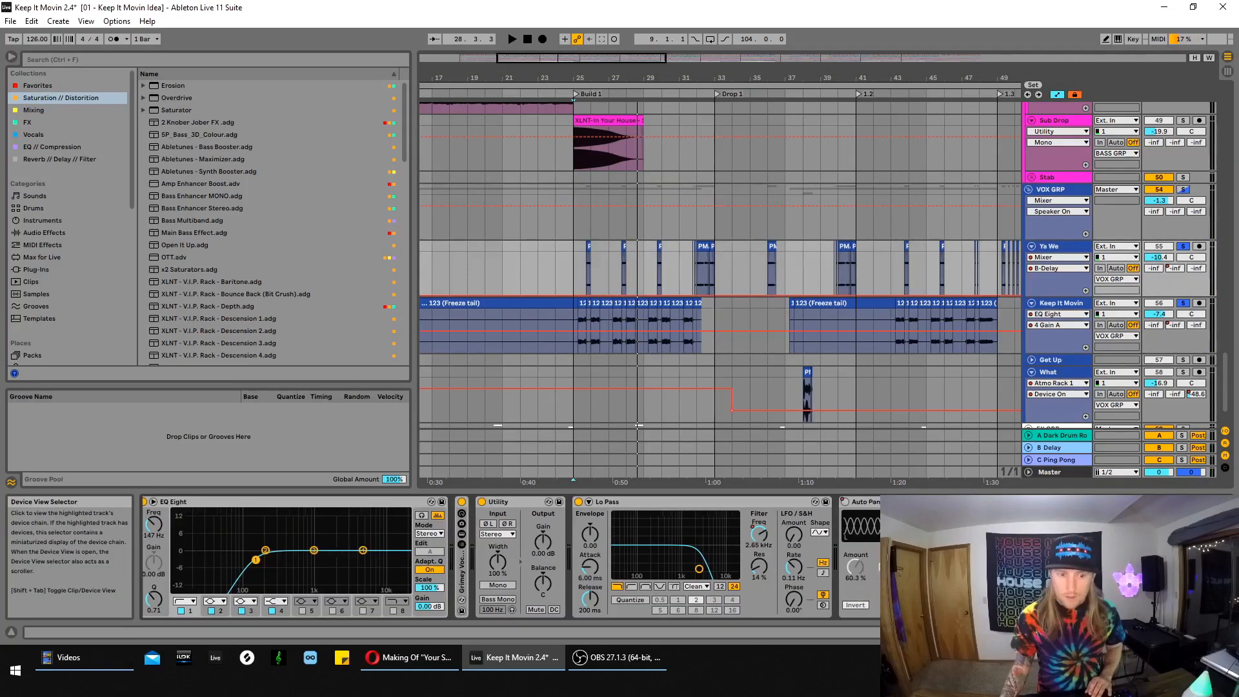
{"action": "left_click_drag", "start_coordinate": [1168, 632], "coordinate": [1169, 632]}
{"action": "mouse_move", "coordinate": [632, 58]}
{"action": "left_mouse_down"}
{"action": "mouse_move", "coordinate": [680, 58]}
{"action": "mouse_move", "coordinate": [650, 53]}
{"action": "left_mouse_up"}
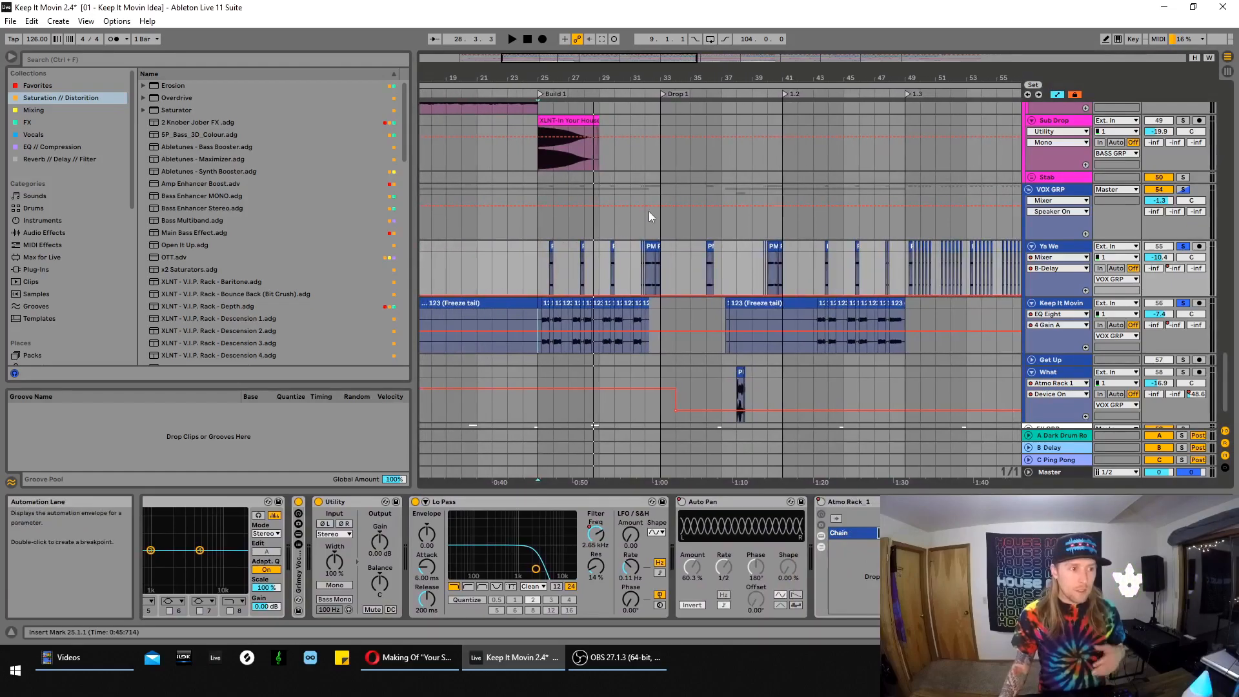
Unfold FX GRP, select the Crash clip from 25.1.1 to 27.1.1, and examine the effect tracks below it
{"action": "scroll", "coordinate": [603, 250], "scroll_direction": "down", "scroll_amount": 2}
{"action": "scroll", "coordinate": [710, 297], "scroll_direction": "down", "scroll_amount": 1}
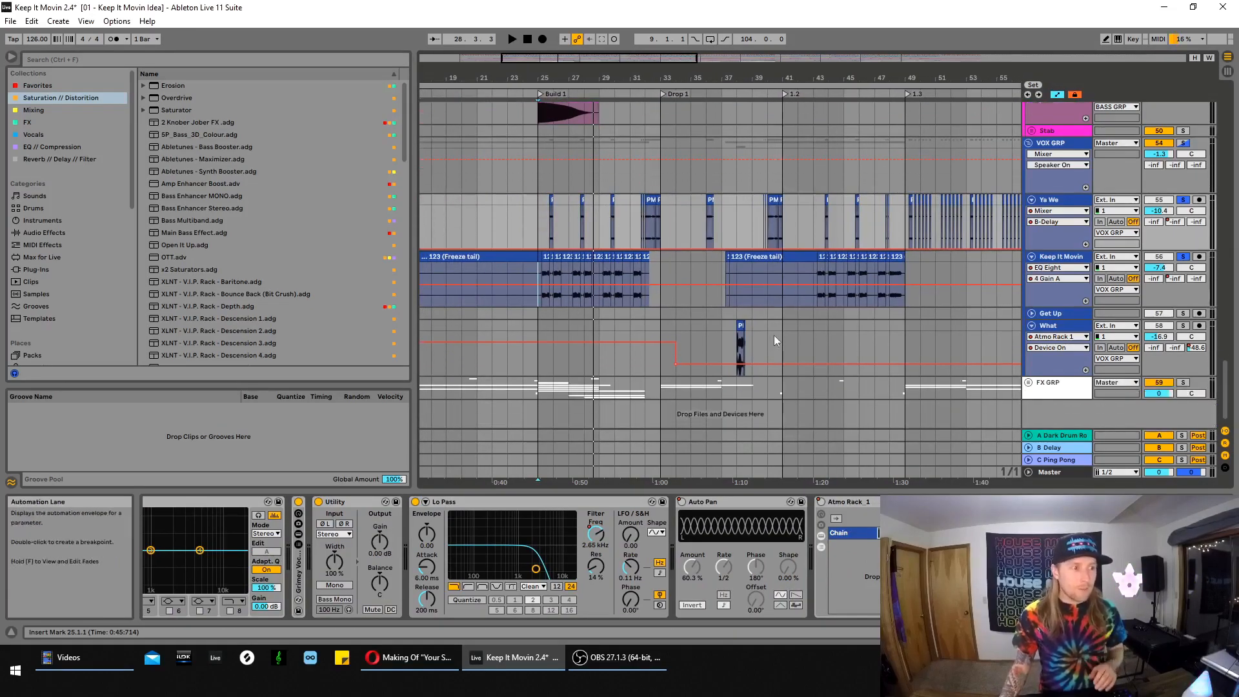
{"action": "left_click", "coordinate": [1029, 385]}
{"action": "scroll", "coordinate": [913, 232], "scroll_direction": "down", "scroll_amount": 10}
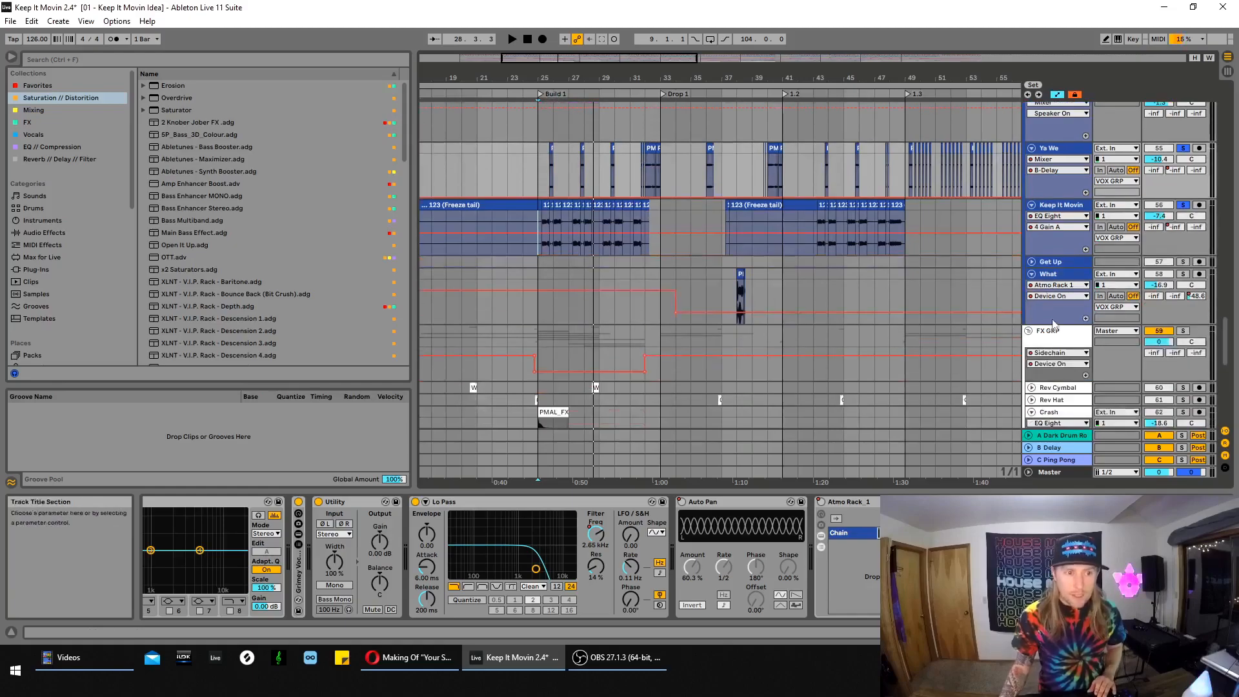
{"action": "left_click", "coordinate": [553, 219]}
{"action": "scroll", "coordinate": [694, 320], "scroll_direction": "down", "scroll_amount": 1}
{"action": "scroll", "coordinate": [680, 331], "scroll_direction": "down", "scroll_amount": 1}
{"action": "scroll", "coordinate": [671, 309], "scroll_direction": "down", "scroll_amount": 1}
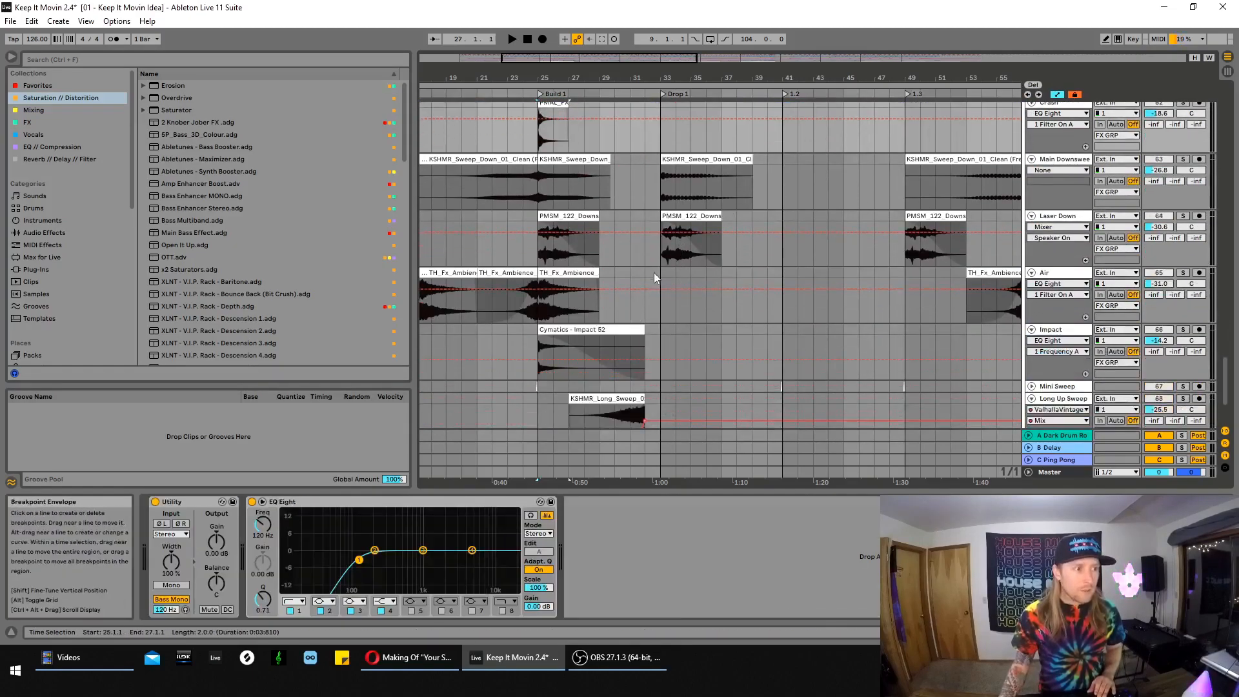
Select the Air track's TH_Fx_Ambience clip at 25.1.1, solo the track and audition it through Build 1
{"action": "left_click", "coordinate": [573, 285]}
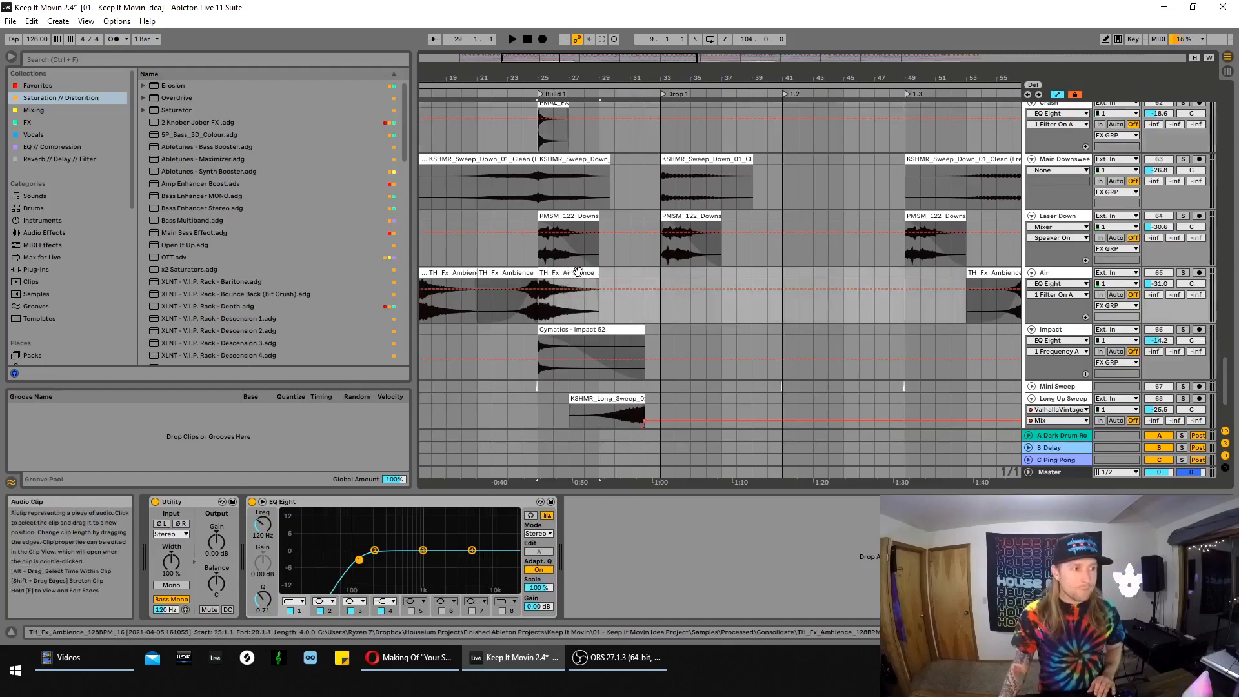
{"action": "scroll", "coordinate": [716, 300], "scroll_direction": "down", "scroll_amount": 2}
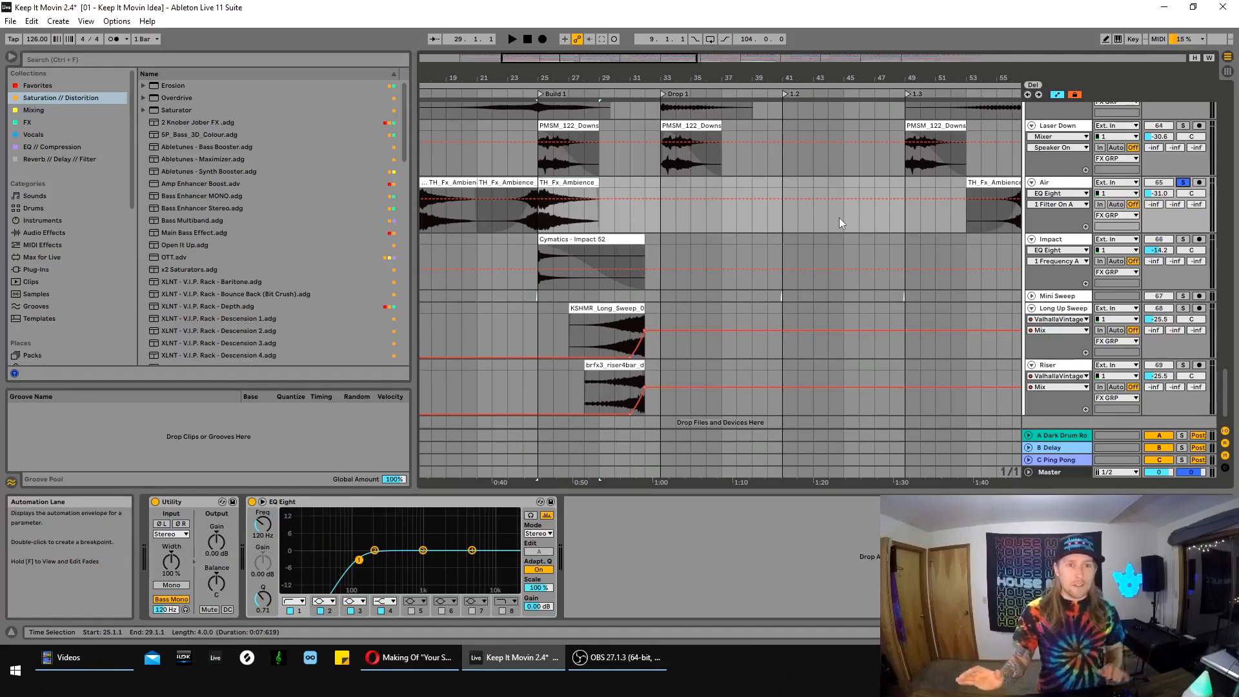
{"action": "key", "text": "space"}
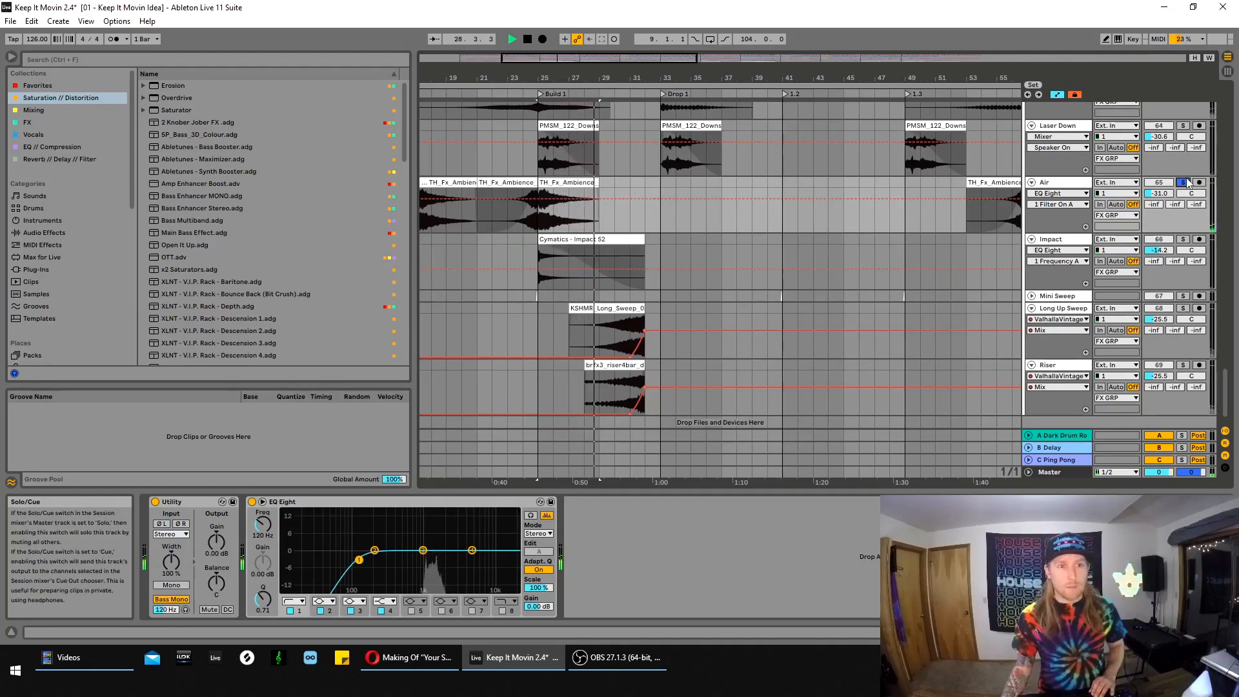
Clear the Air track's solo and audition the layered effects from 24.1.1 into Build 1
{"action": "left_click", "coordinate": [529, 226]}
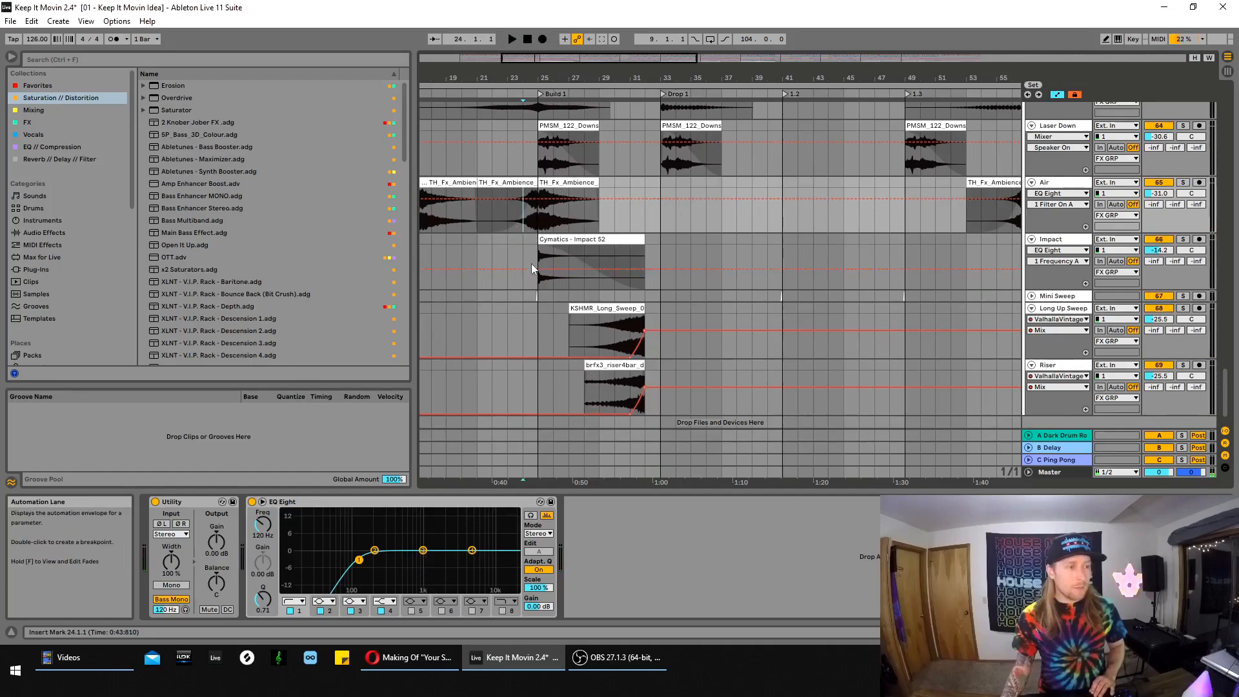
{"action": "key", "text": "space"}
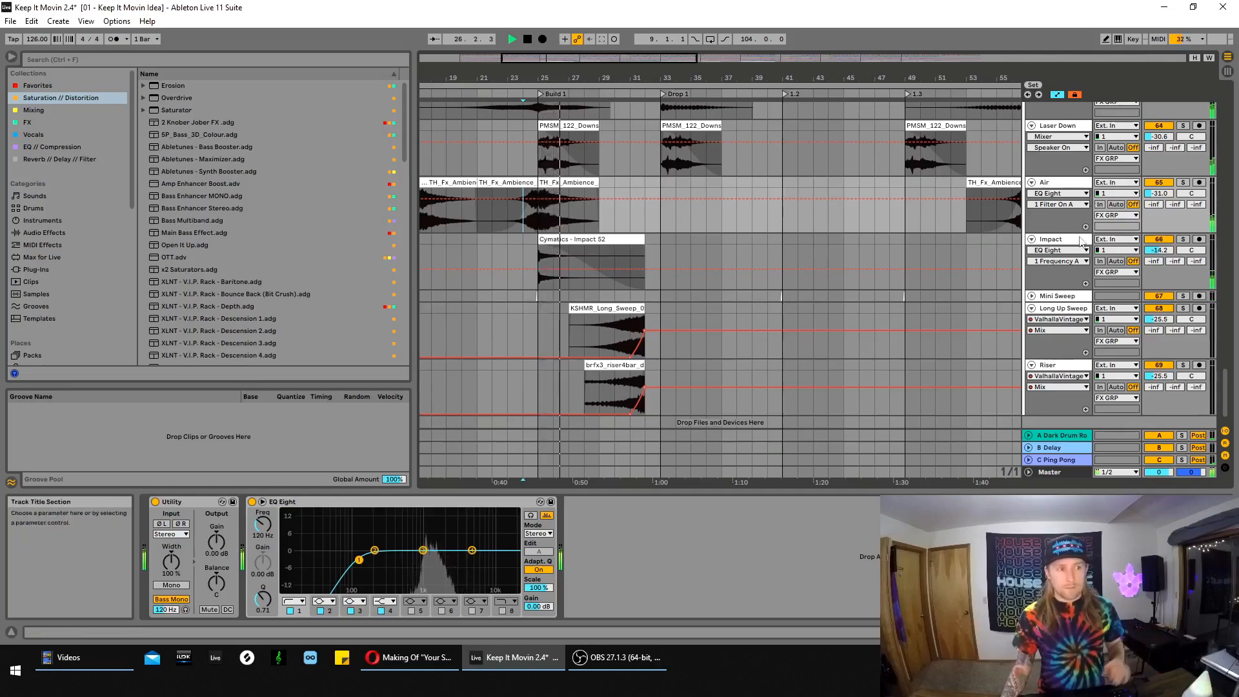
{"action": "key", "text": "space"}
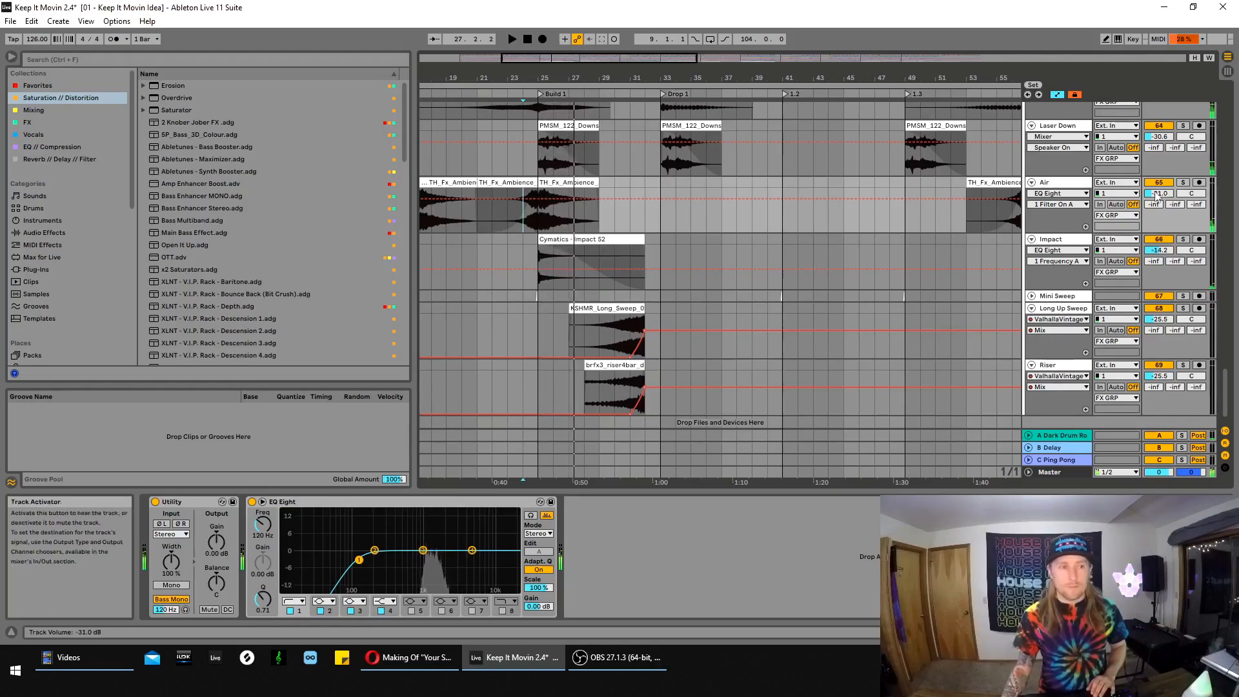
Check the Long Up Sweep's ValhallaVintageVerb settings, then solo Long Up Sweep and Riser and audition them from 29.1.1
{"action": "scroll", "coordinate": [770, 330], "scroll_direction": "down", "scroll_amount": 1}
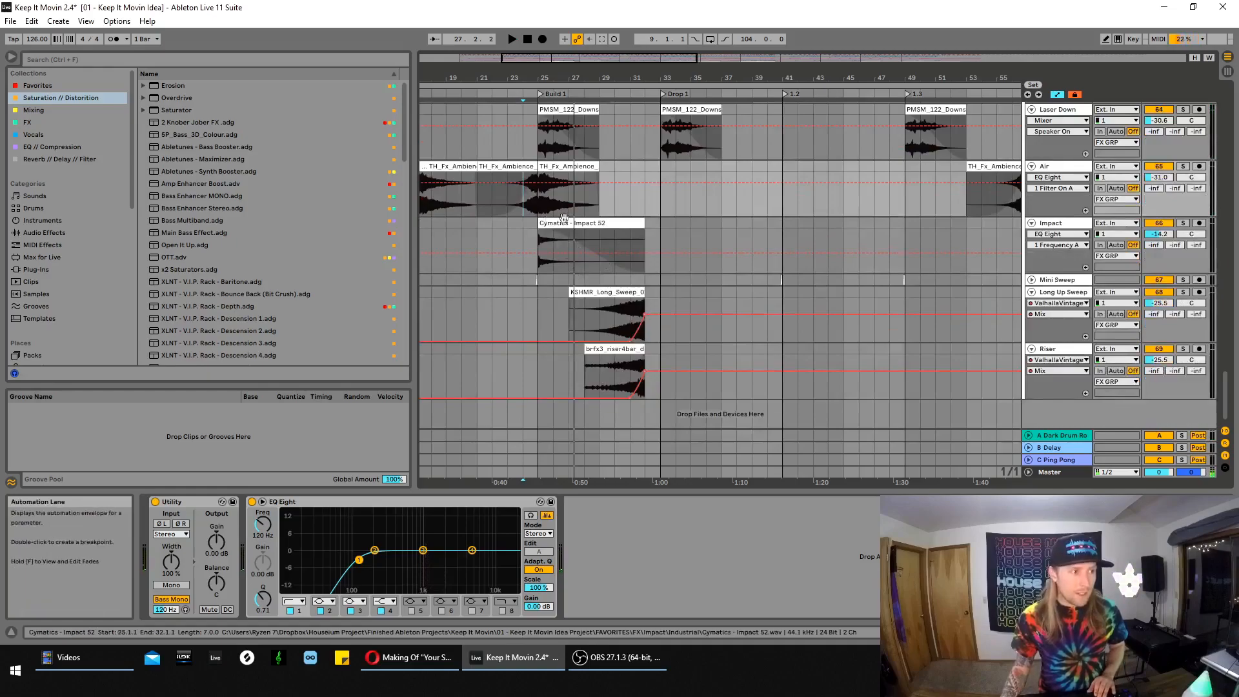
{"action": "left_click", "coordinate": [597, 321]}
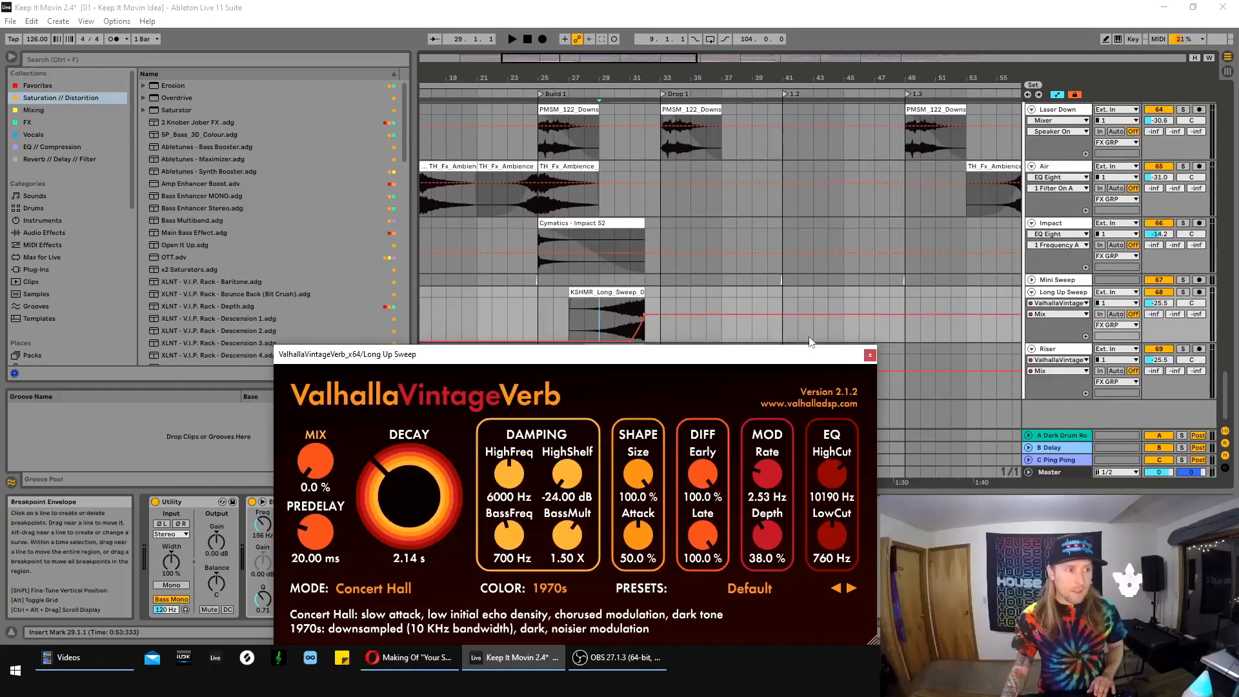
{"action": "left_click", "coordinate": [870, 354]}
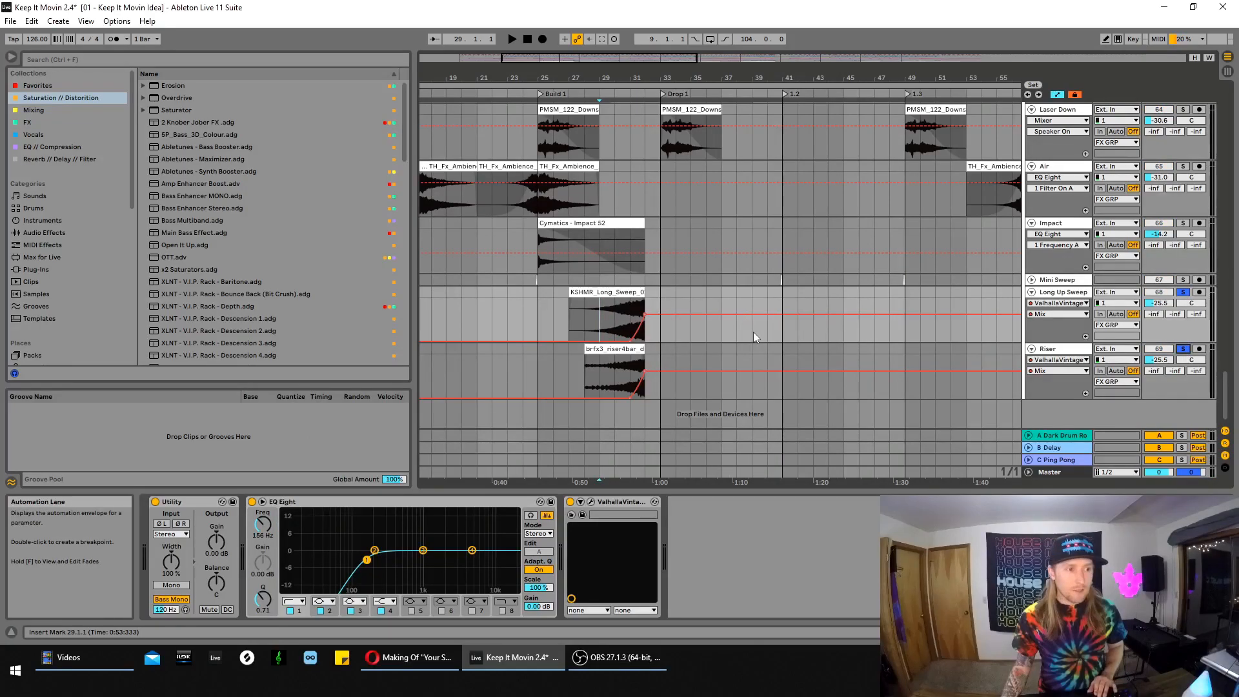
{"action": "key", "text": "space"}
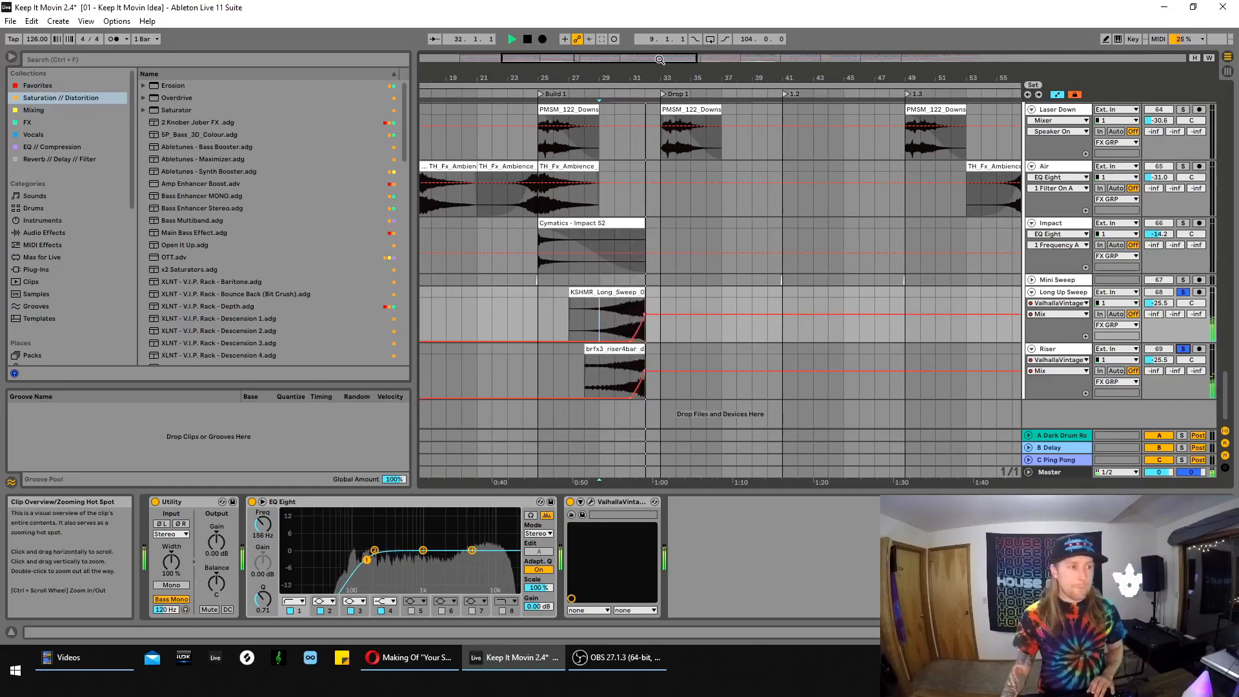
{"action": "key", "text": "space"}
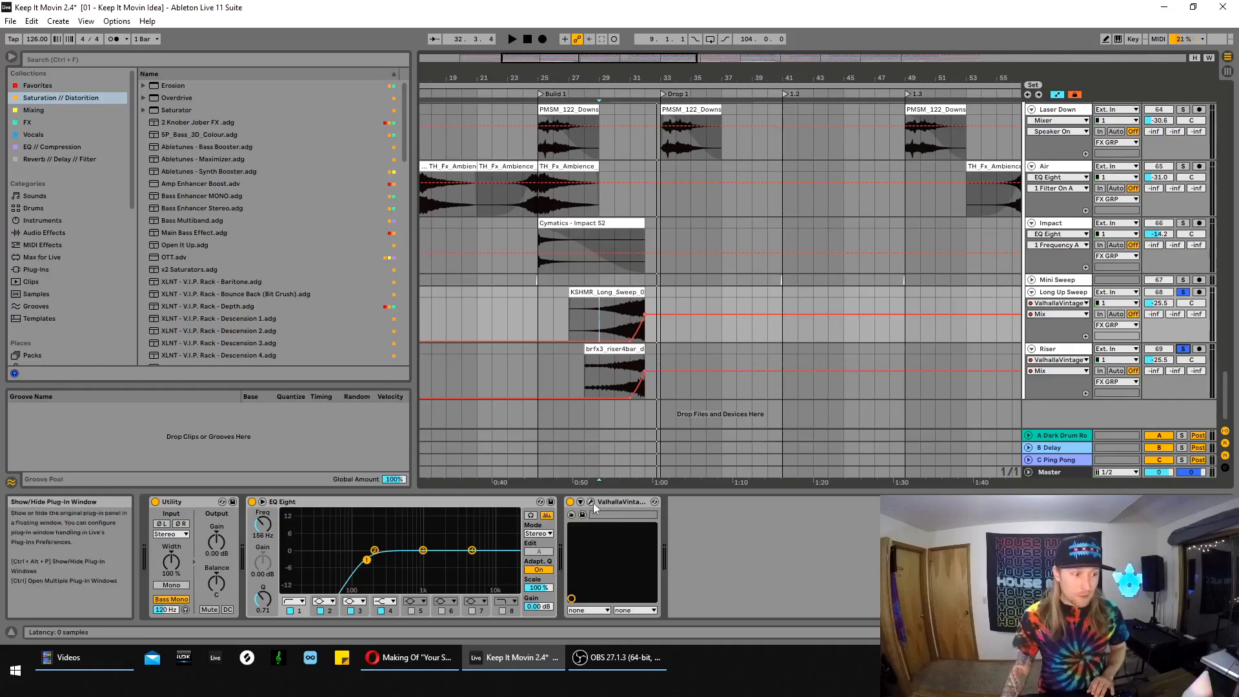
Open the Long Up Sweep's ValhallaVintageVerb, try its Mix at 65.6%, and re-enable the overridden automation
{"action": "left_click", "coordinate": [592, 504]}
{"action": "left_click_drag", "start_coordinate": [518, 361], "coordinate": [606, 396]}
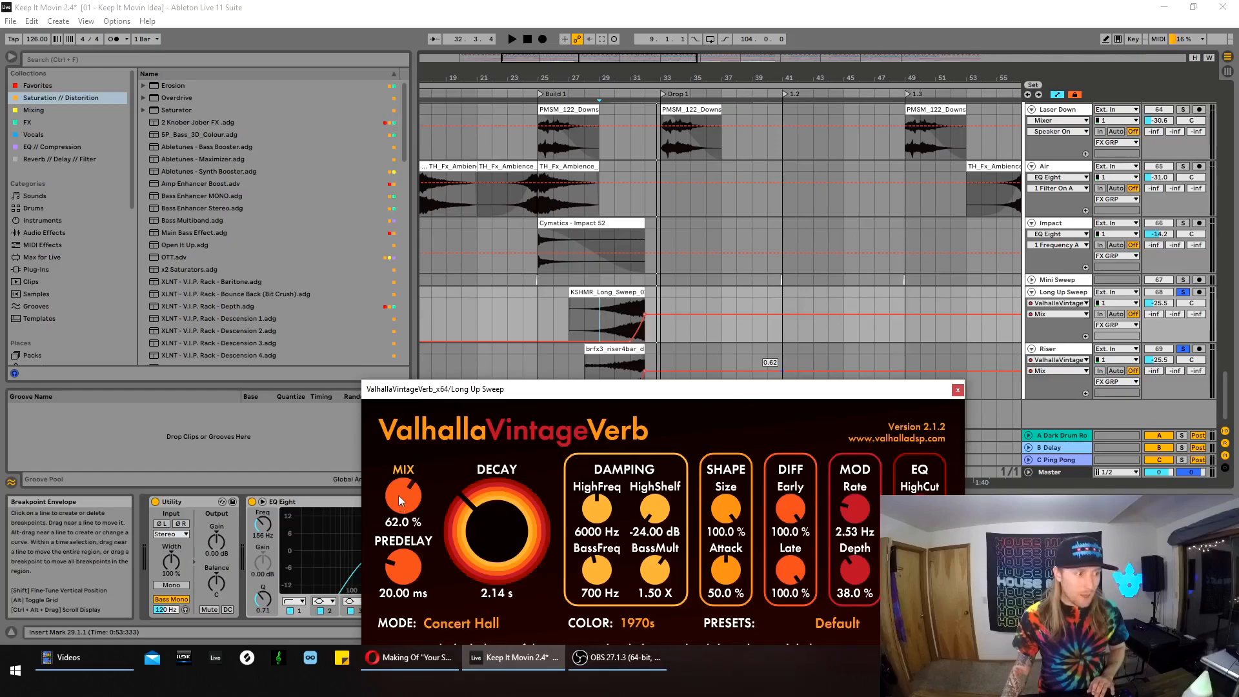
{"action": "left_click_drag", "start_coordinate": [400, 499], "coordinate": [407, 473]}
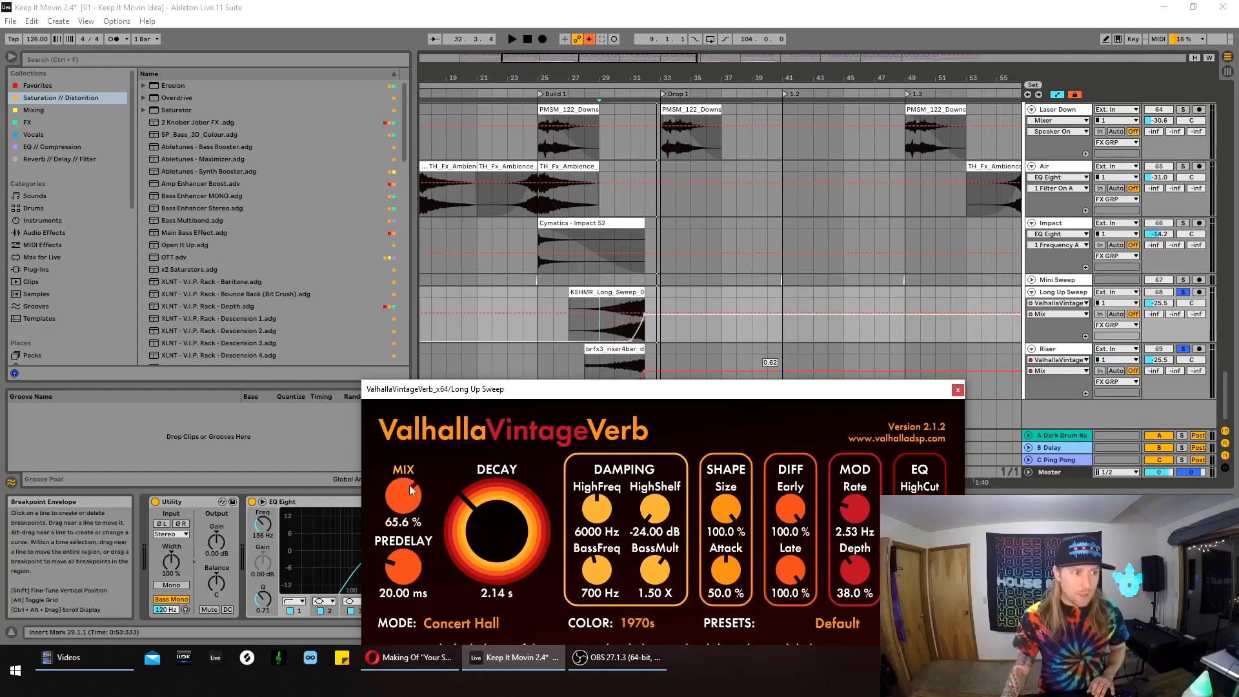
{"action": "left_click", "coordinate": [584, 39]}
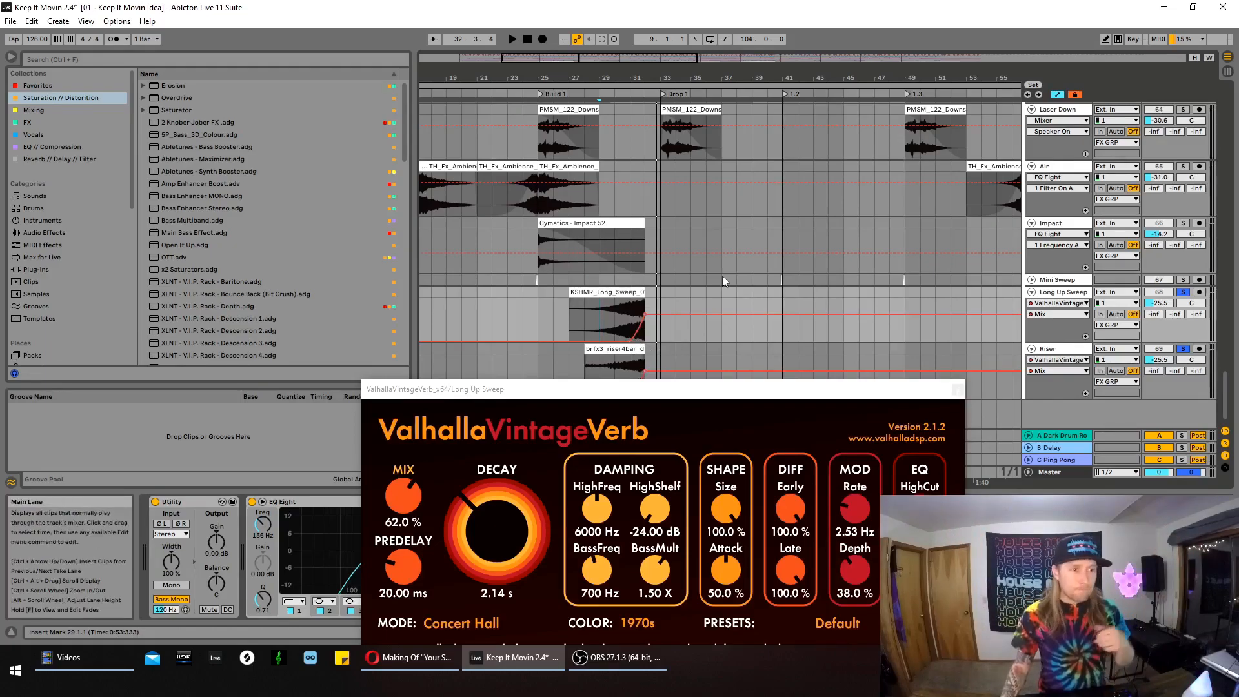
Clear the Long Up Sweep and Riser solos and audition the transition into Drop 1 from 32.1.1
{"action": "left_click", "coordinate": [644, 200]}
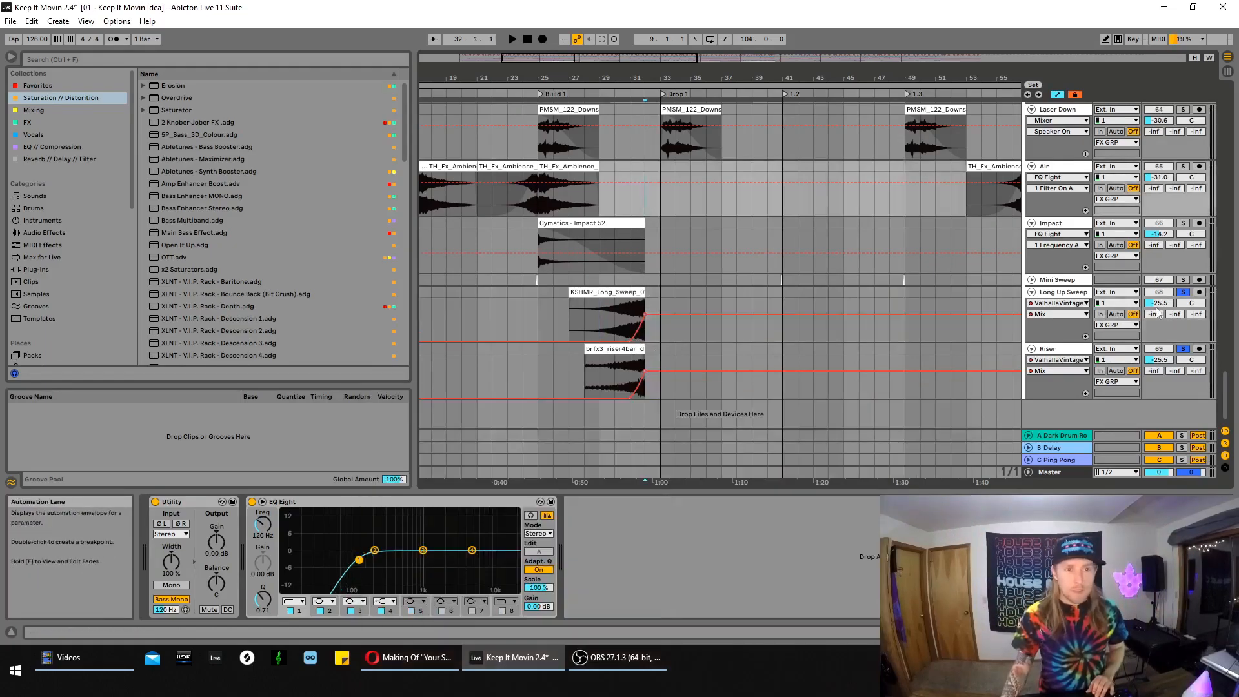
{"action": "key", "text": "space"}
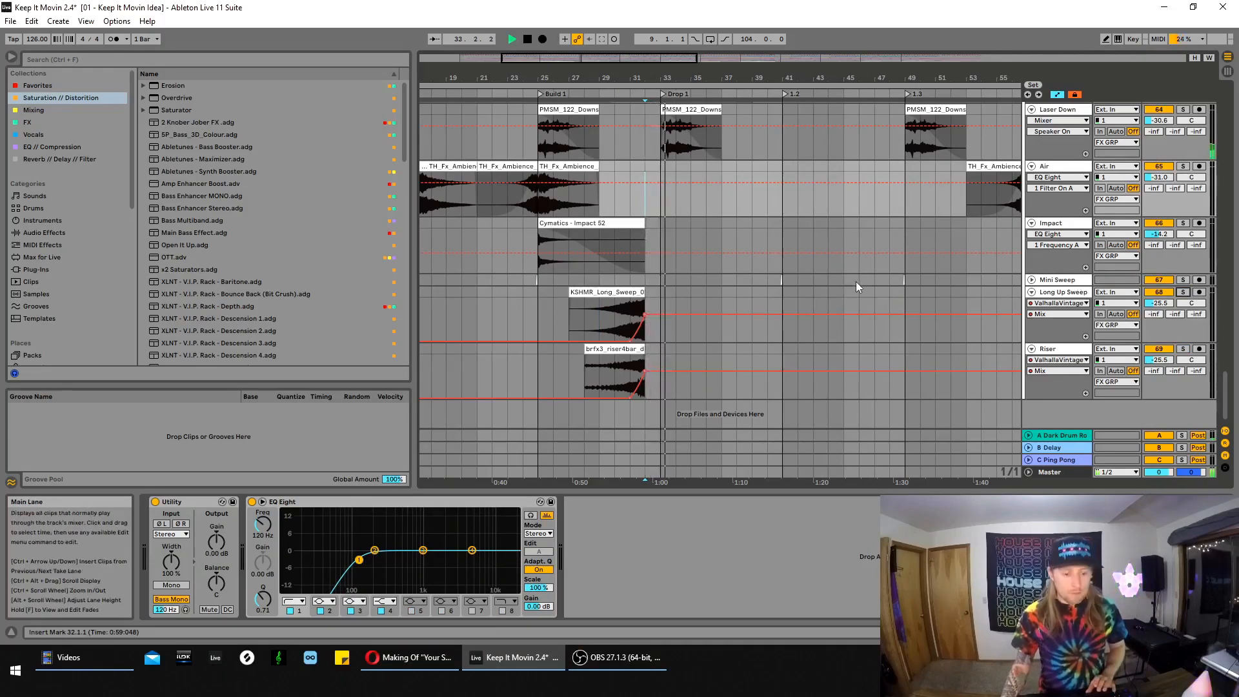
{"action": "key", "text": "space"}
Go back to the drum tracks, place the insert mark at 33.1.1 on DRUM GRP, and solo KICK GRP and DRUMS
{"action": "scroll", "coordinate": [932, 398], "scroll_direction": "up", "scroll_amount": 2}
{"action": "scroll", "coordinate": [938, 290], "scroll_direction": "up", "scroll_amount": 10}
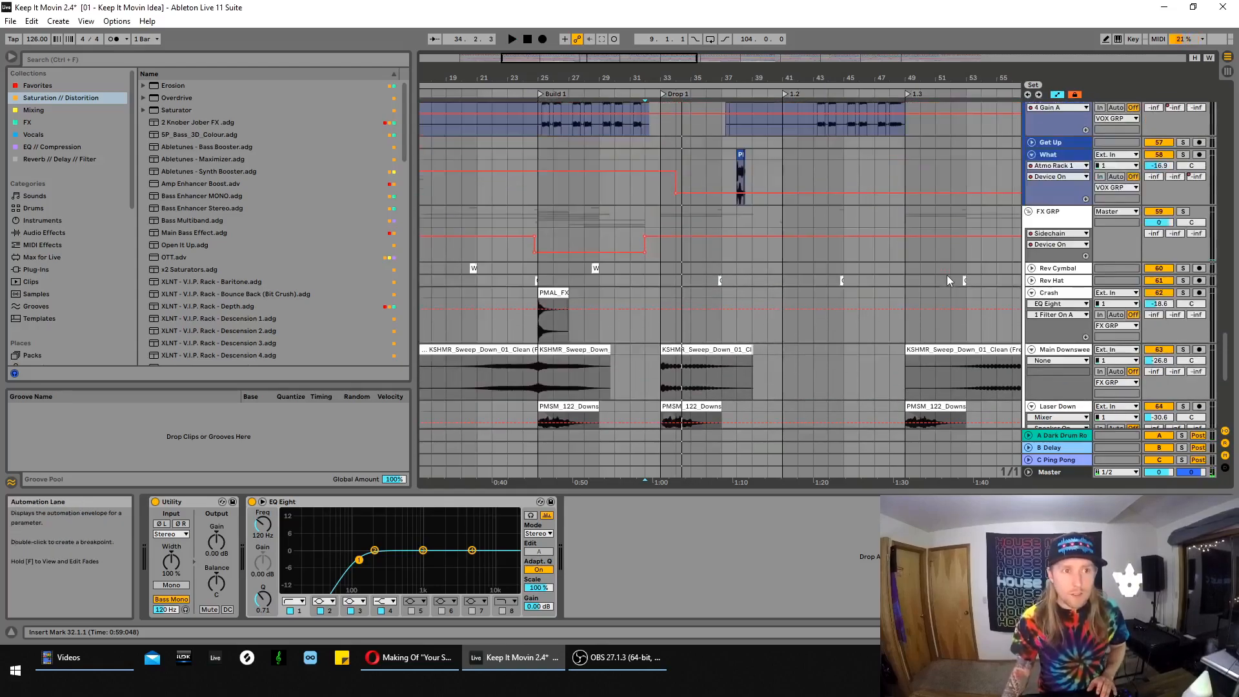
{"action": "scroll", "coordinate": [939, 266], "scroll_direction": "up", "scroll_amount": 6}
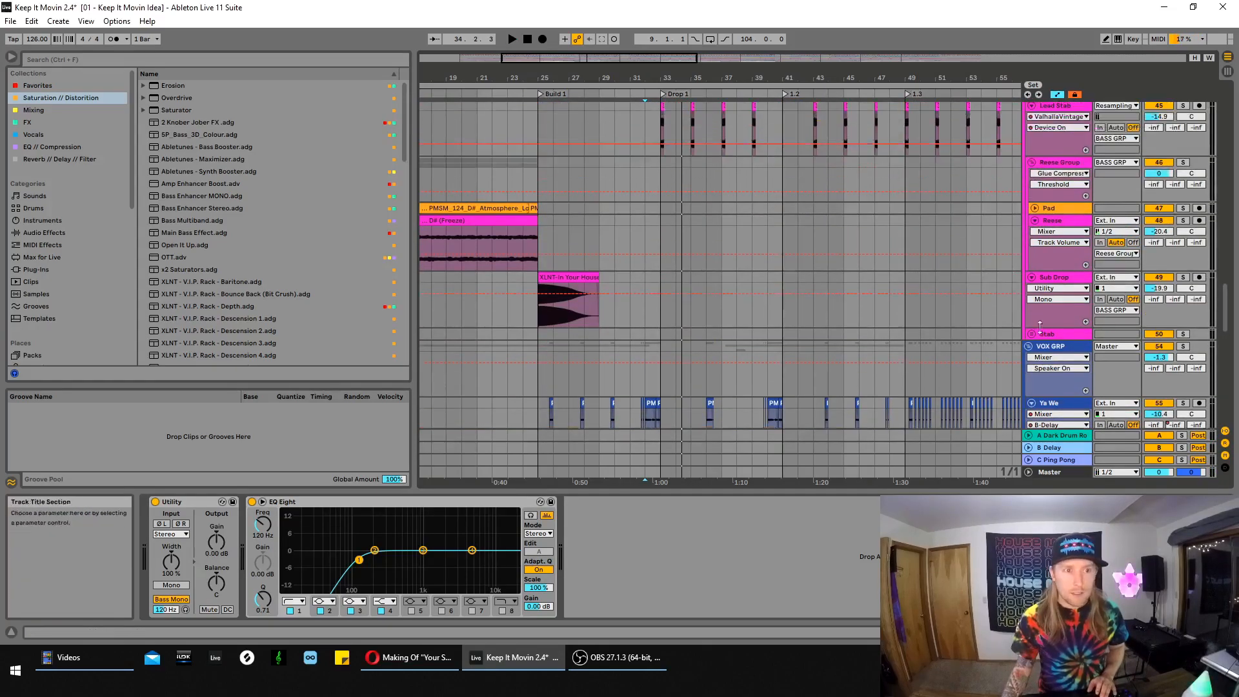
{"action": "left_click_drag", "start_coordinate": [1227, 298], "coordinate": [1227, 106]}
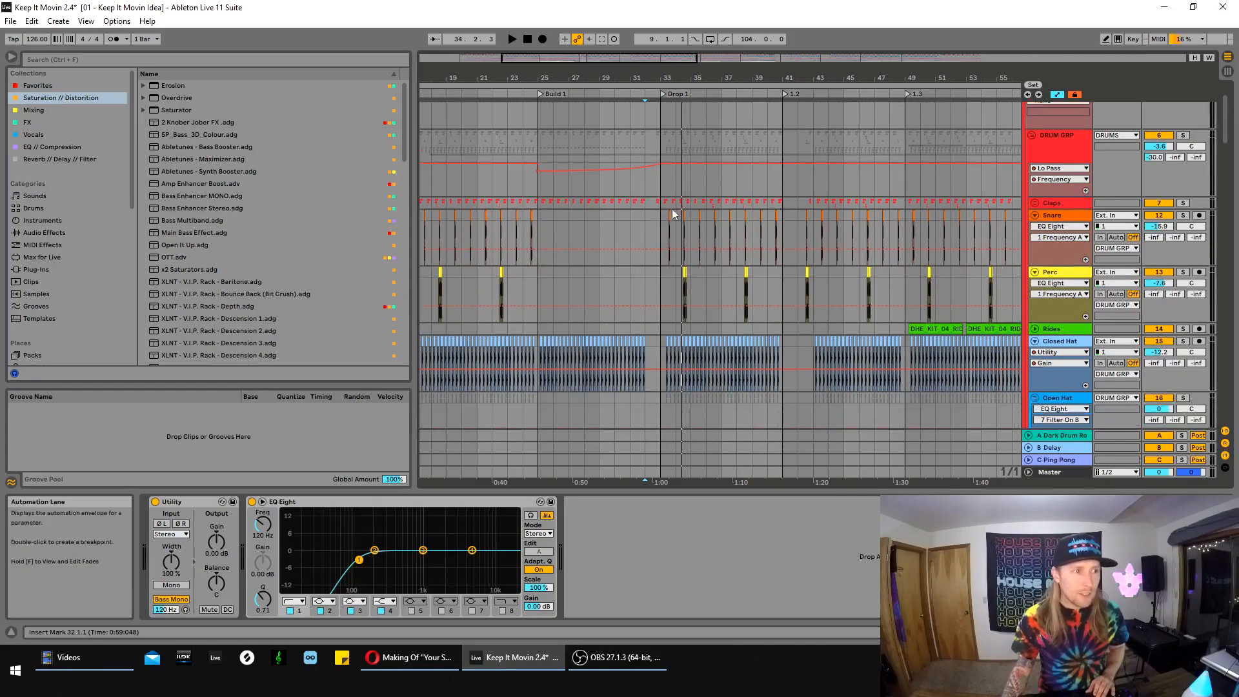
{"action": "left_click", "coordinate": [655, 182]}
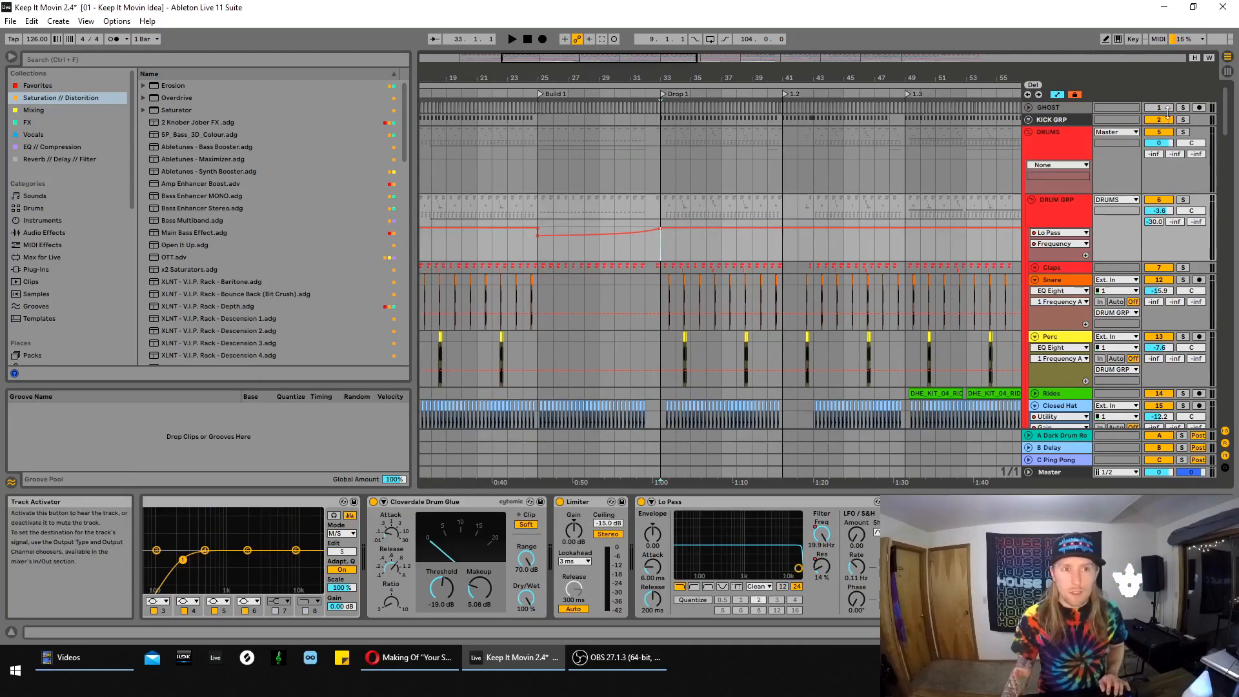
{"action": "left_click", "coordinate": [1185, 133]}
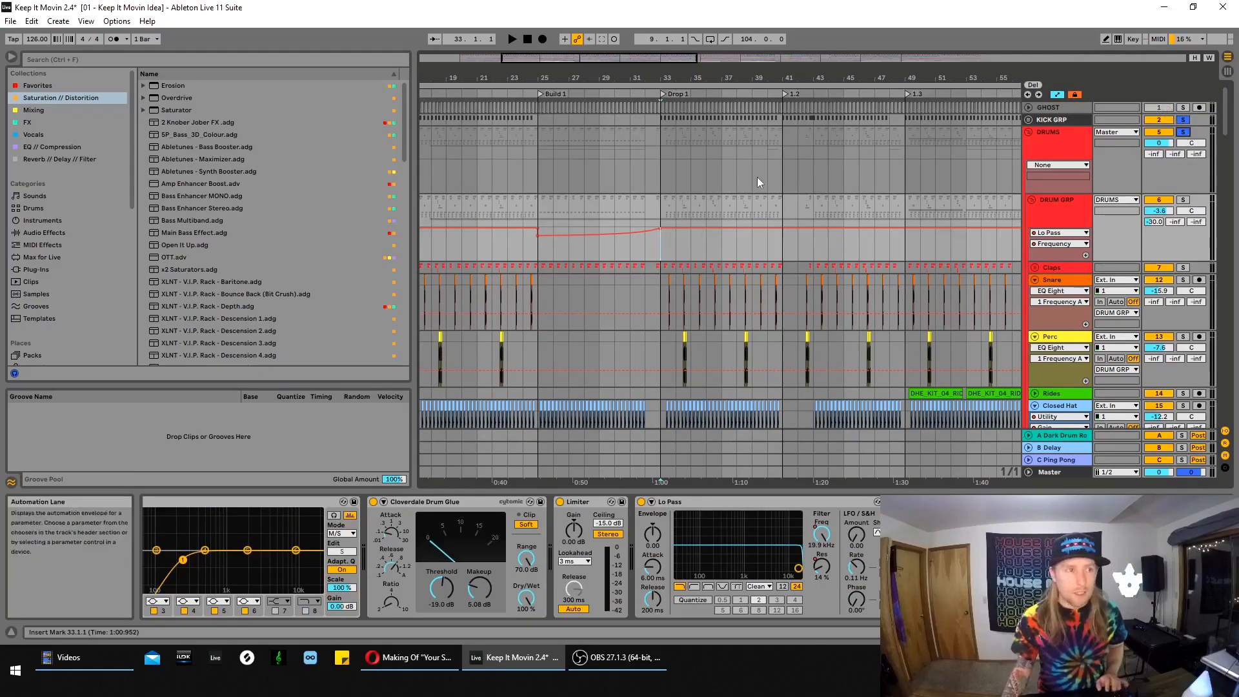
Audition the soloed kick and drums from the start of Drop 1 at 33.1.1, focusing on its first bars
{"action": "left_click", "coordinate": [656, 177]}
{"action": "key", "text": "space"}
{"action": "scroll", "coordinate": [903, 229], "scroll_direction": "down", "scroll_amount": 3}
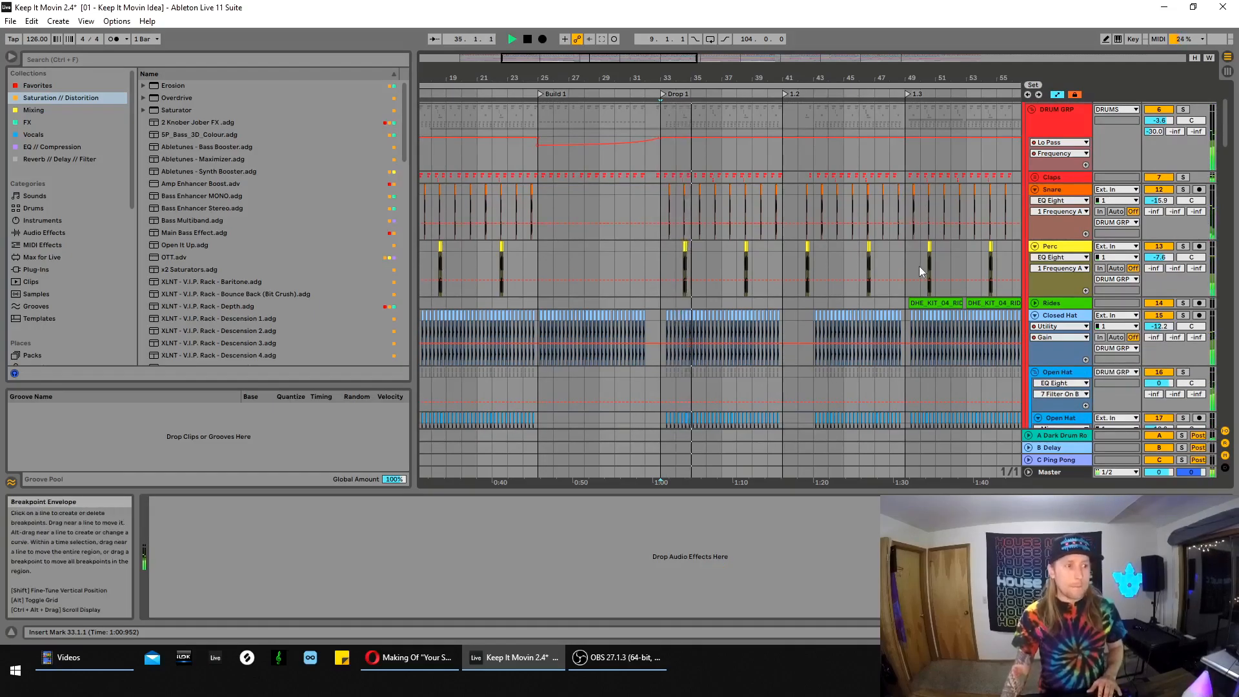
{"action": "scroll", "coordinate": [724, 133], "scroll_direction": "down", "scroll_amount": 1}
{"action": "left_click_drag", "start_coordinate": [591, 58], "coordinate": [584, 81]}
{"action": "key", "text": "space"}
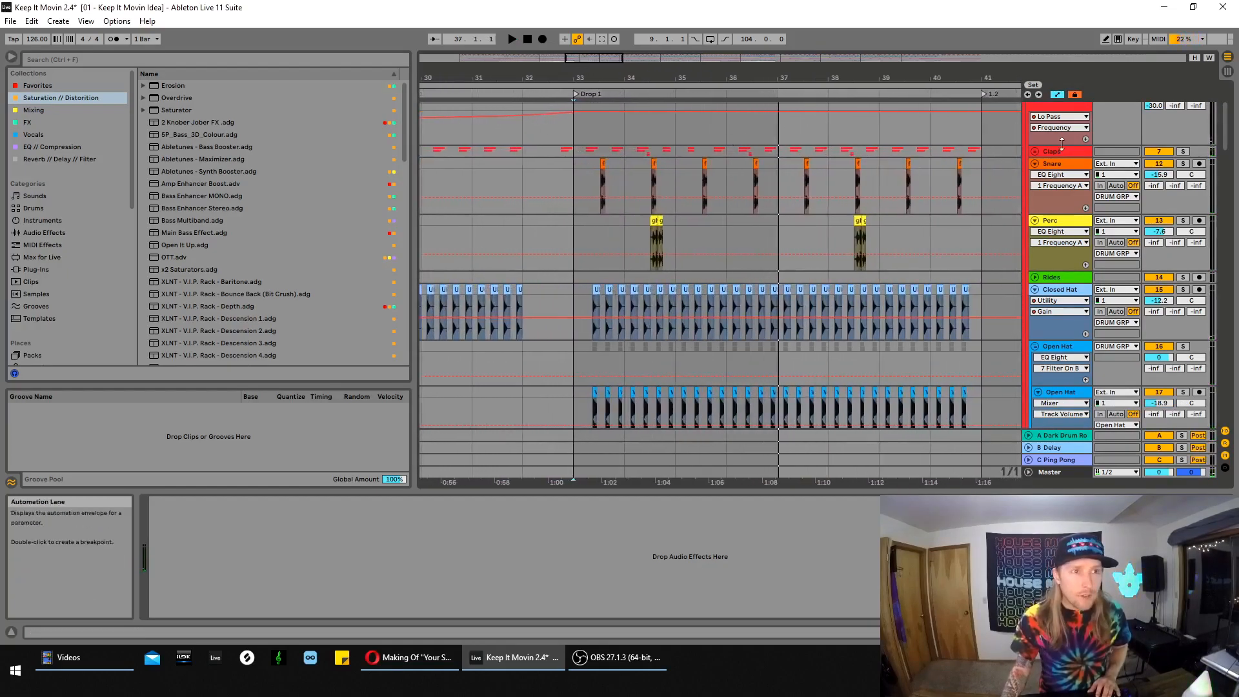
Unfold the Claps group, place the insert mark at 34.1.1 on Swing Clap, and unfold that track
{"action": "left_click", "coordinate": [1035, 152]}
{"action": "scroll", "coordinate": [994, 175], "scroll_direction": "down", "scroll_amount": 2}
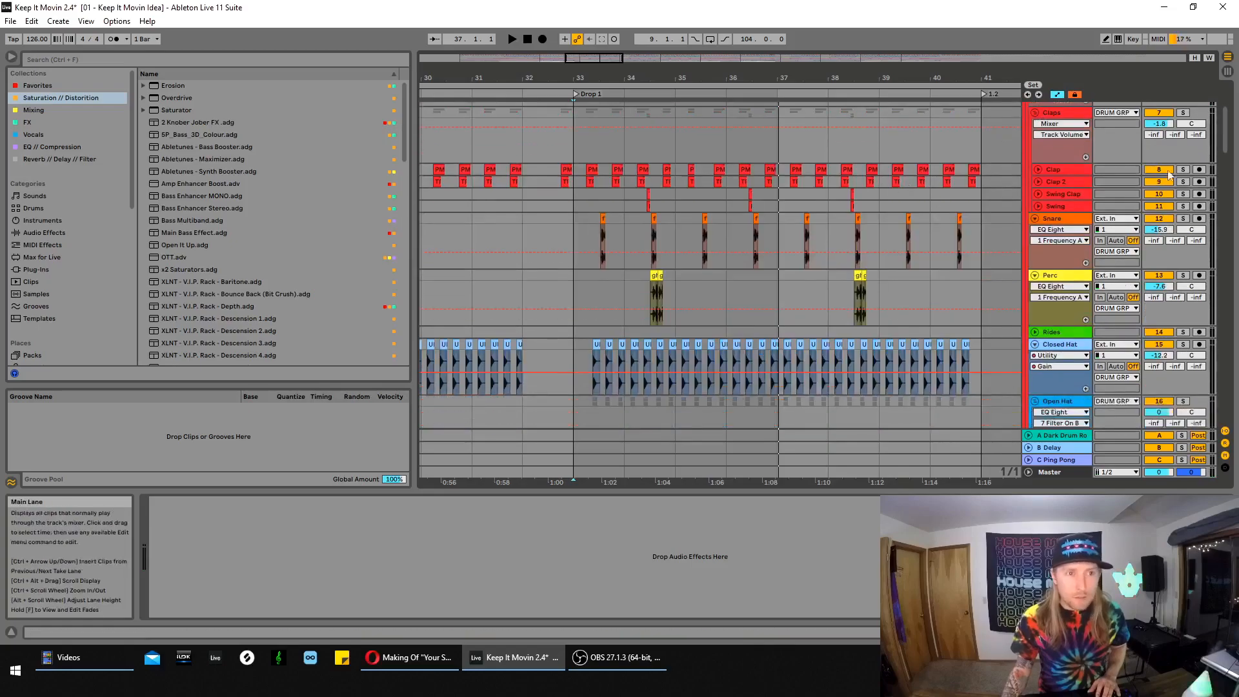
{"action": "left_click", "coordinate": [624, 193]}
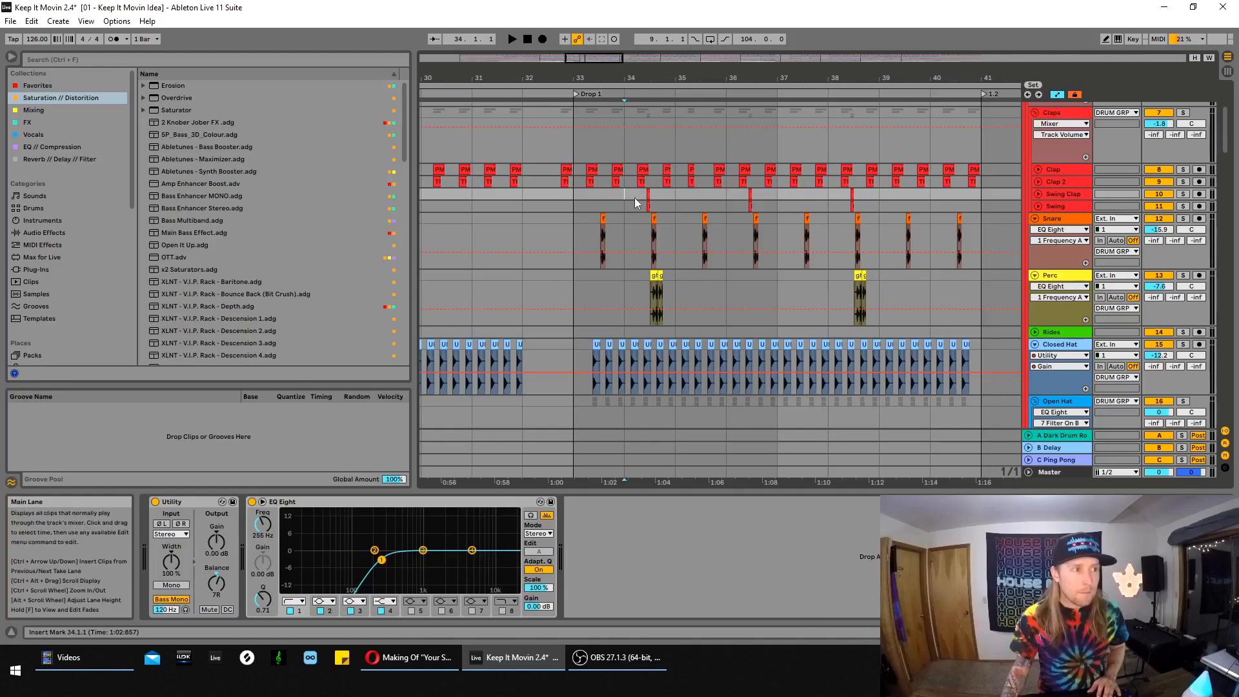
{"action": "scroll", "coordinate": [626, 196], "scroll_direction": "up", "scroll_amount": 2}
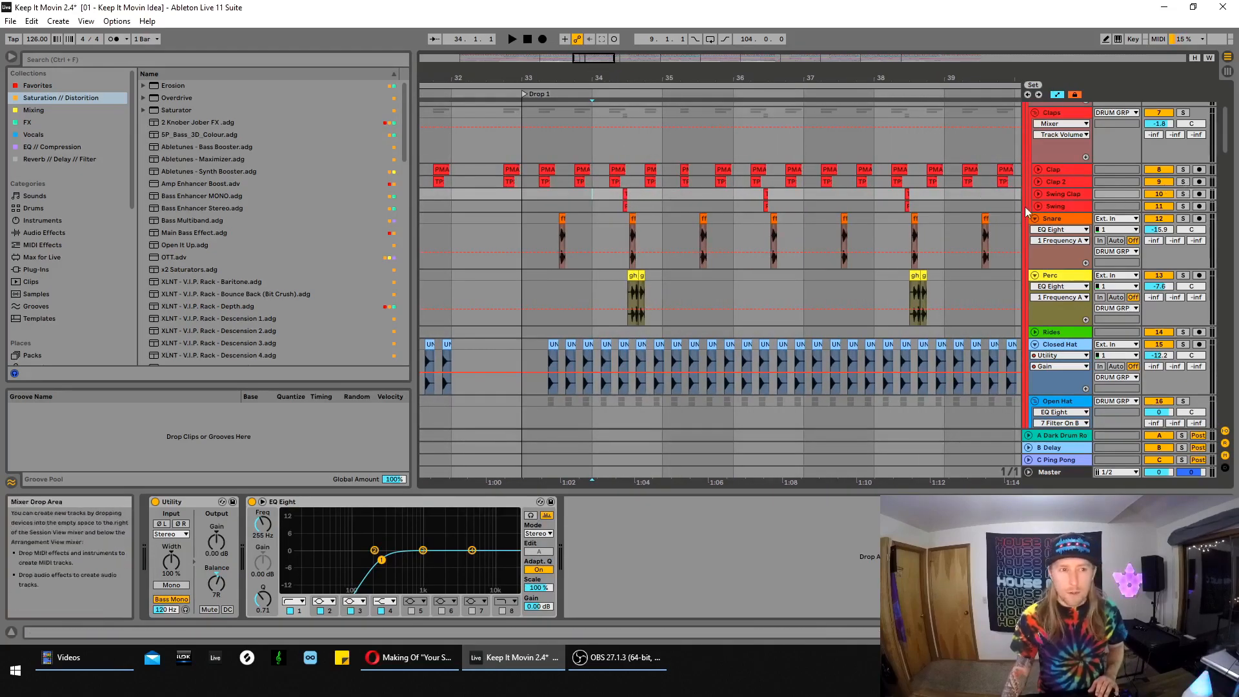
{"action": "left_click", "coordinate": [1036, 194]}
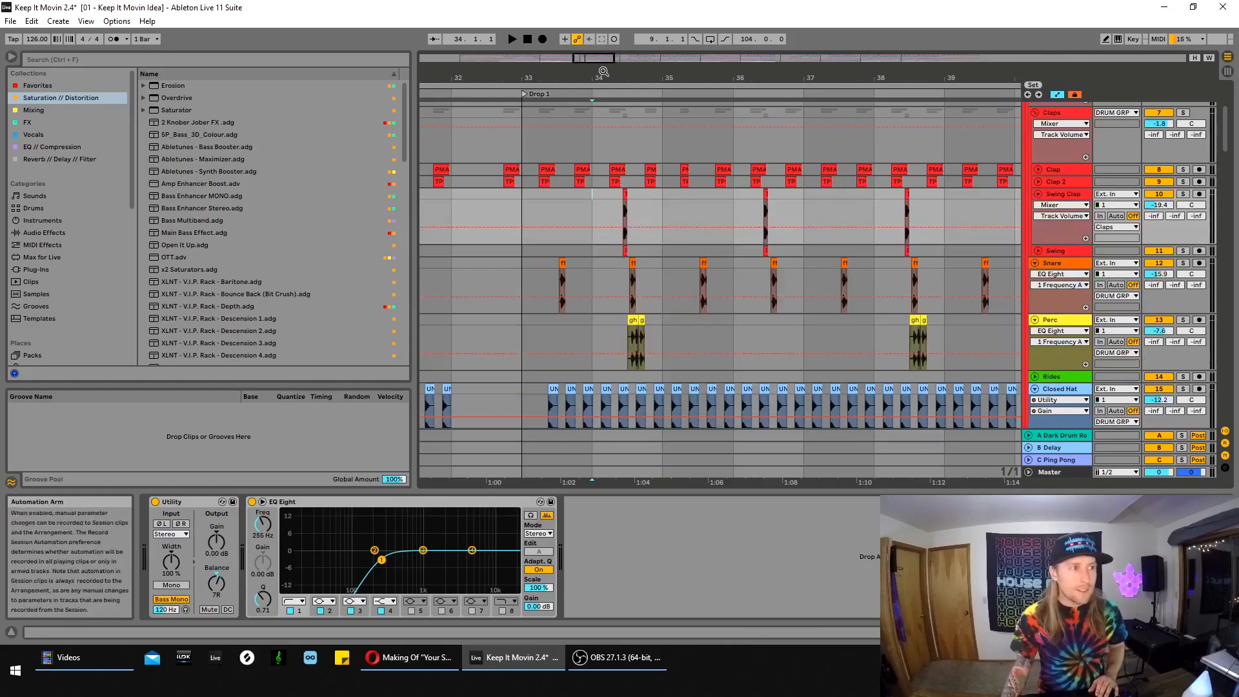
Set the fixed grid to 1/16 and audition the swing clap with the drums from 34.1.1
{"action": "scroll", "coordinate": [592, 194], "scroll_direction": "up", "scroll_amount": 2}
{"action": "right_click", "coordinate": [603, 142]}
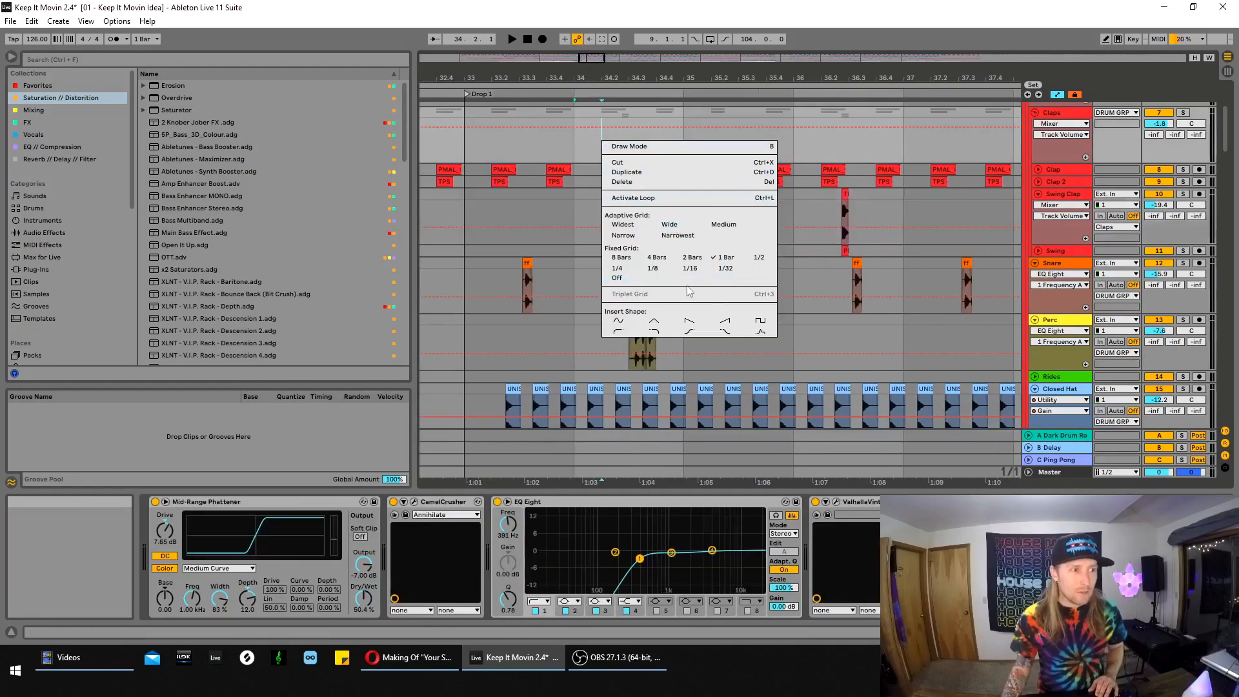
{"action": "left_click", "coordinate": [688, 267]}
{"action": "left_click", "coordinate": [577, 197]}
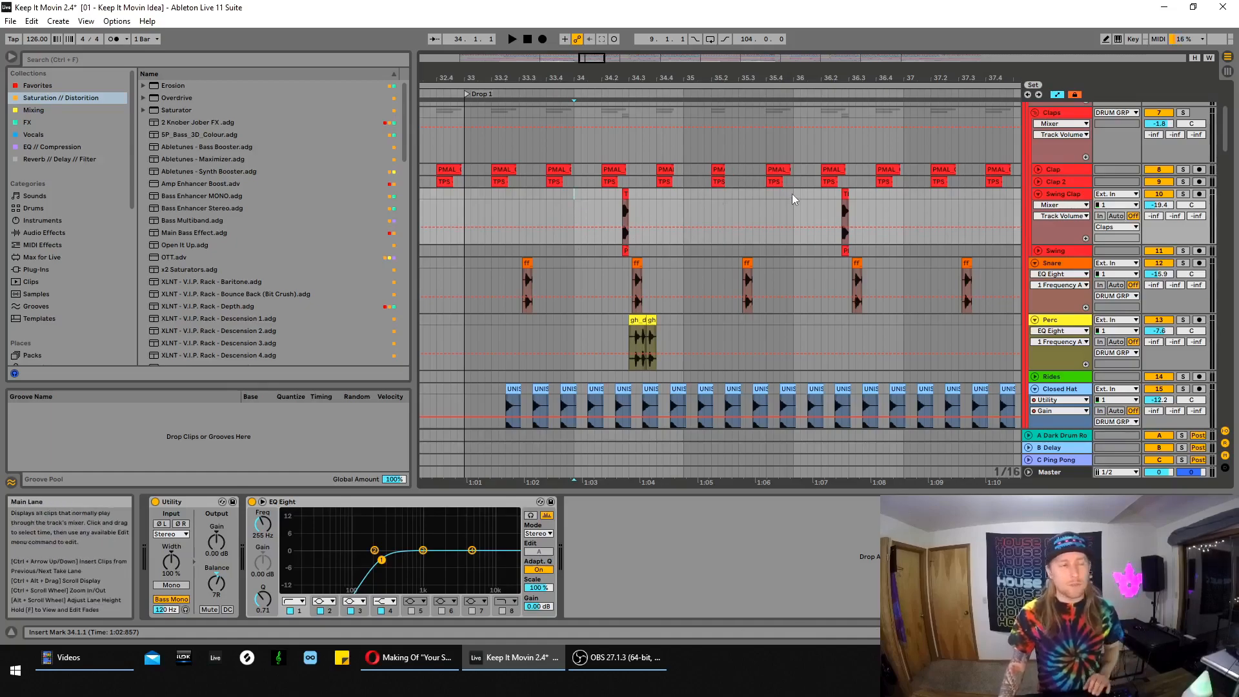
{"action": "key", "text": "space"}
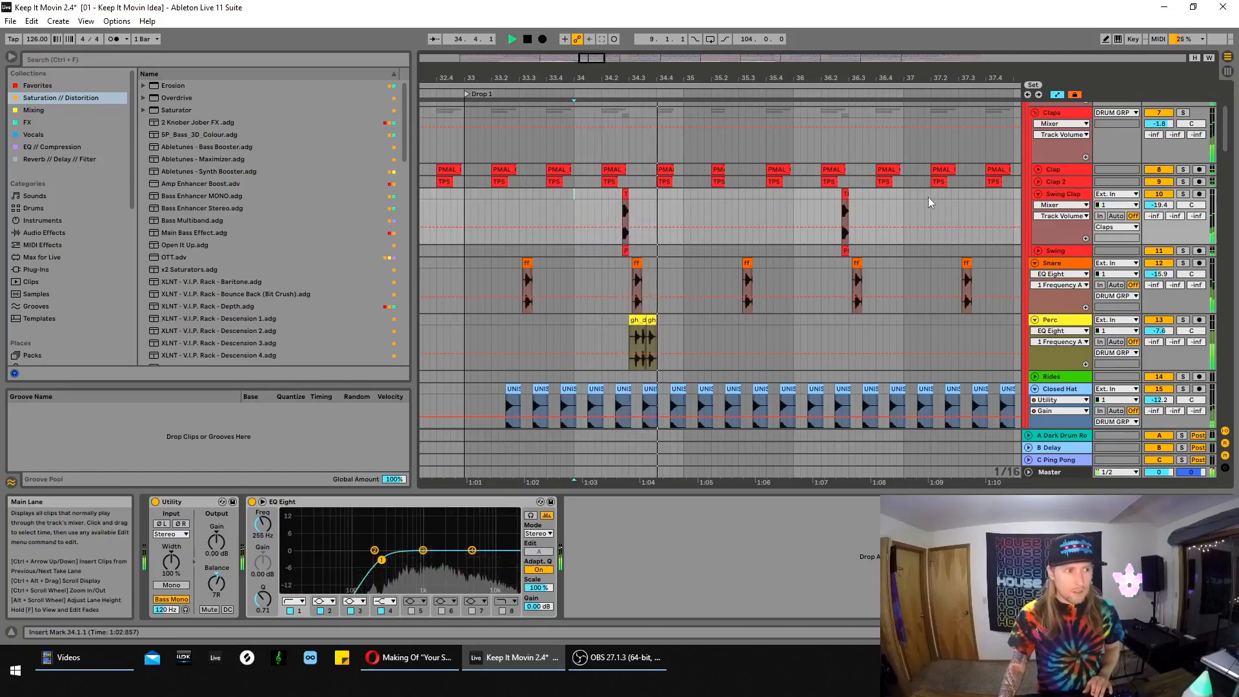
{"action": "key", "text": "space"}
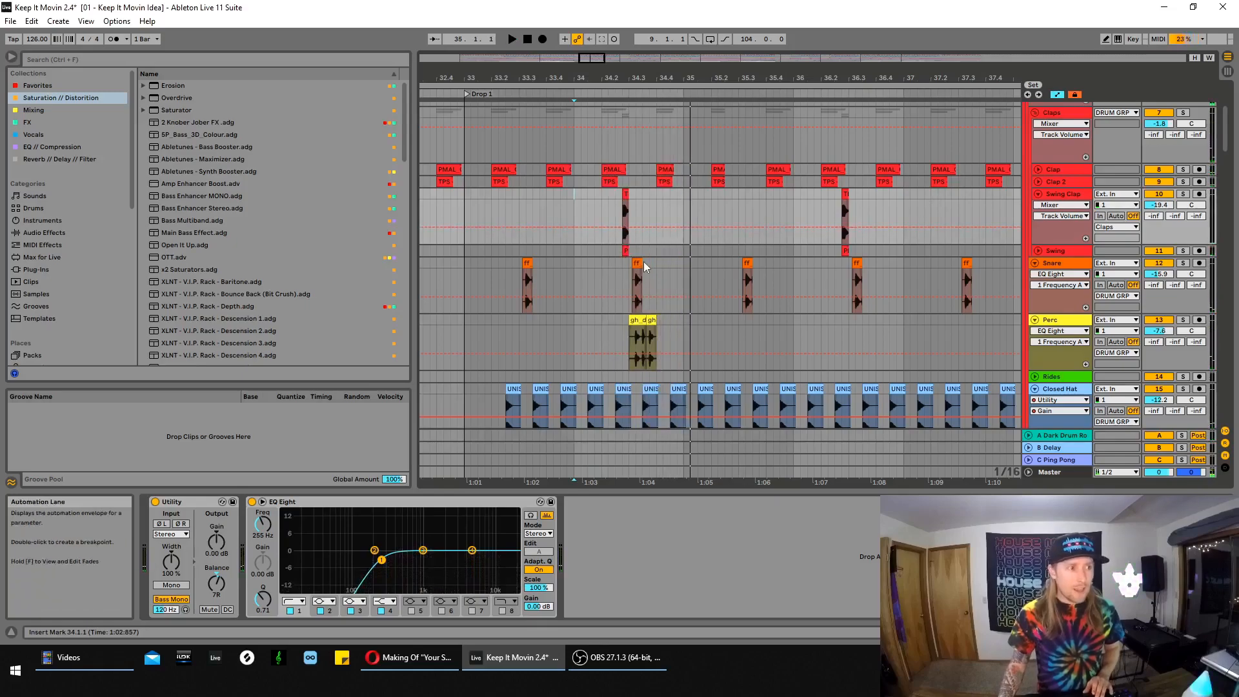
Select the Snare clip at 34.3.1, solo the Snare track and audition the hit
{"action": "scroll", "coordinate": [645, 266], "scroll_direction": "down", "scroll_amount": 2}
{"action": "left_click", "coordinate": [639, 242]}
{"action": "left_click", "coordinate": [1183, 224]}
{"action": "key", "text": "space"}
{"action": "key", "text": "space"}
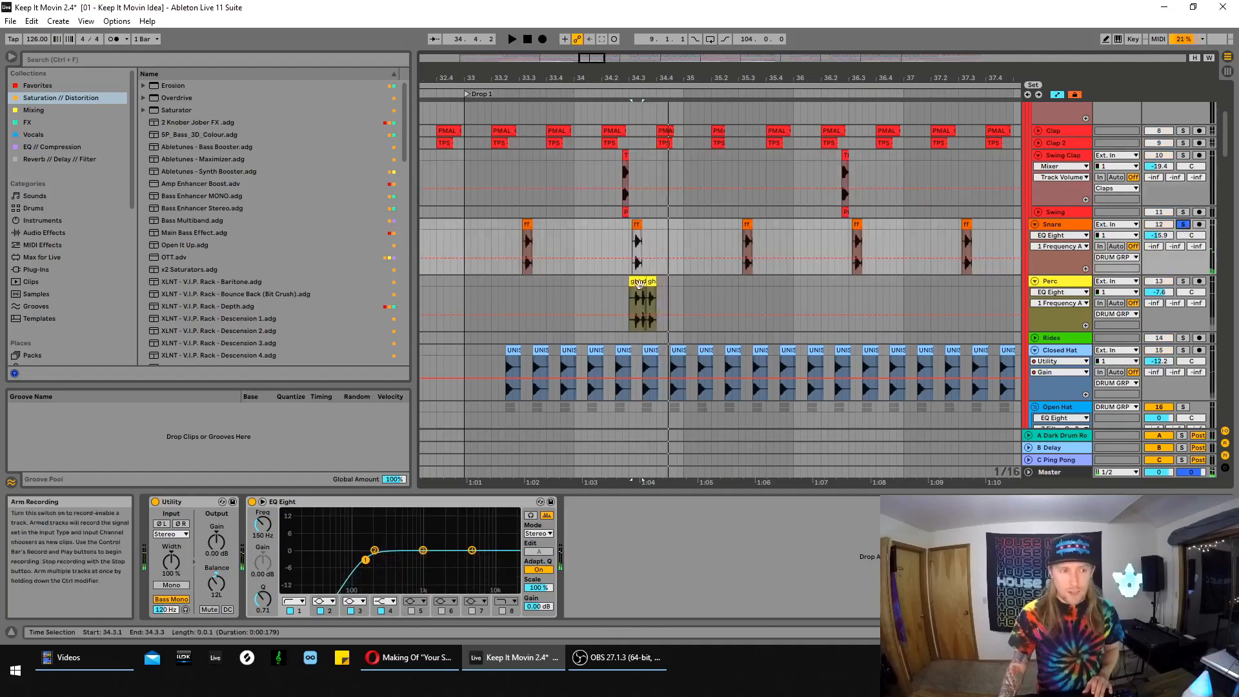
Select the first Perc clip in Drop 1, solo the Perc track and audition it
{"action": "left_click", "coordinate": [639, 282]}
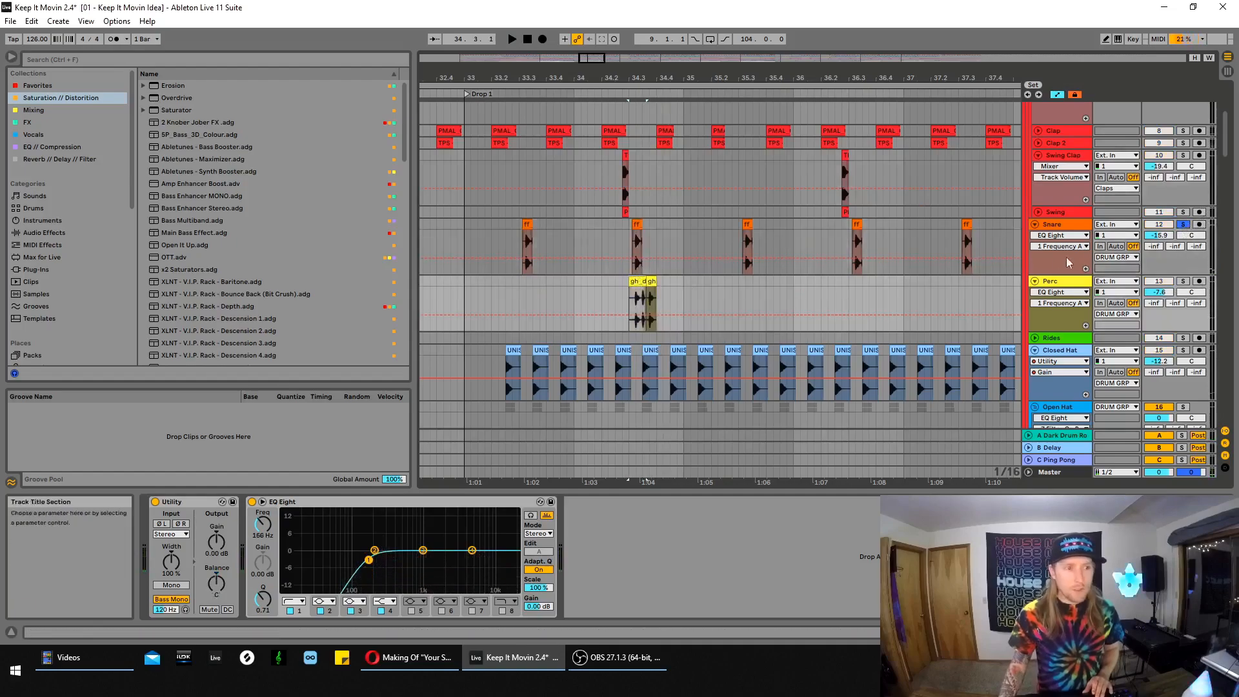
{"action": "left_click", "coordinate": [1186, 282]}
{"action": "key", "text": "space"}
{"action": "key", "text": "space"}
Clear the Snare and Perc solos and audition the layered drums from 34.1.1 on the Swing Clap track
{"action": "left_click", "coordinate": [574, 157]}
{"action": "scroll", "coordinate": [1201, 163], "scroll_direction": "up", "scroll_amount": 5}
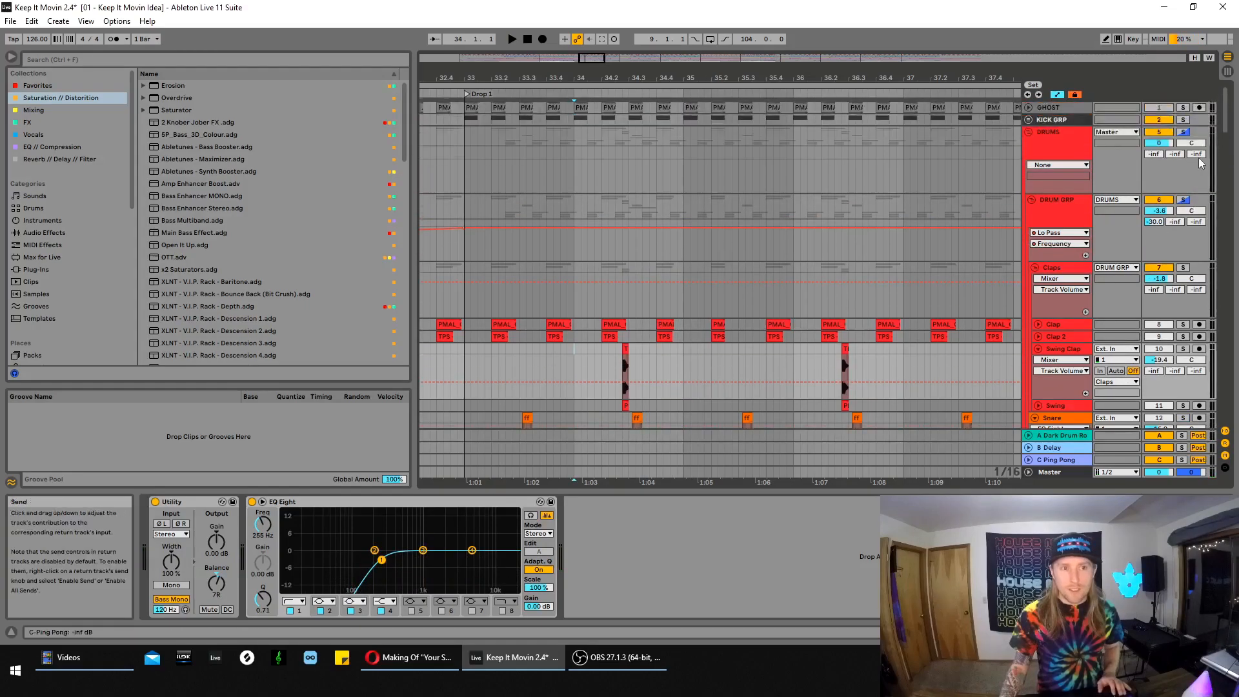
{"action": "scroll", "coordinate": [951, 220], "scroll_direction": "down", "scroll_amount": 5}
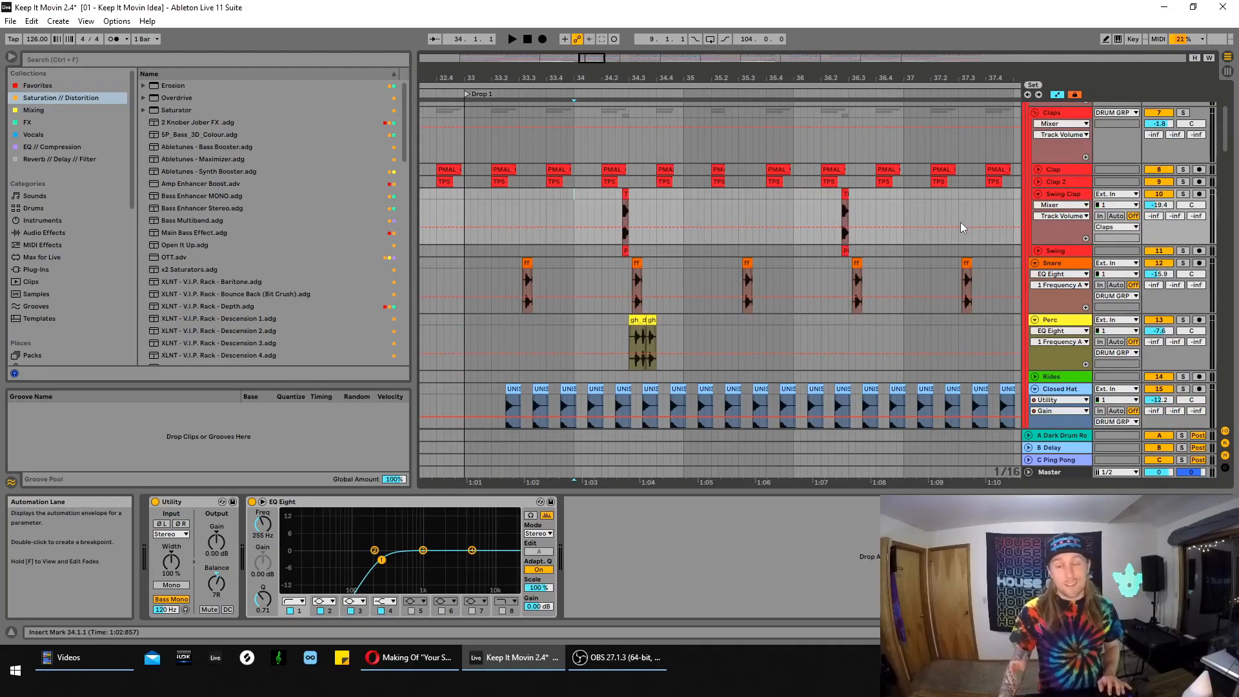
{"action": "scroll", "coordinate": [901, 233], "scroll_direction": "down", "scroll_amount": 3}
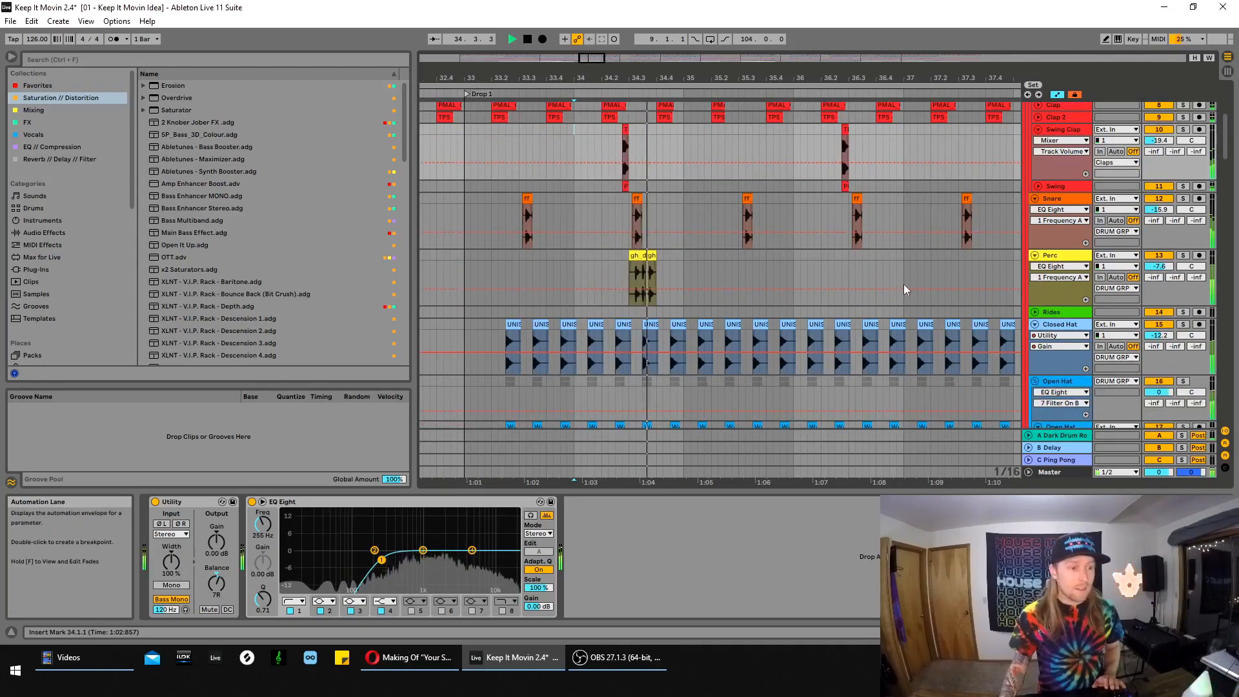
{"action": "key", "text": "space"}
Solo the Open Hat group and audition its layered hats from 33.2.3
{"action": "scroll", "coordinate": [911, 255], "scroll_direction": "down", "scroll_amount": 6}
{"action": "scroll", "coordinate": [964, 237], "scroll_direction": "down", "scroll_amount": 1}
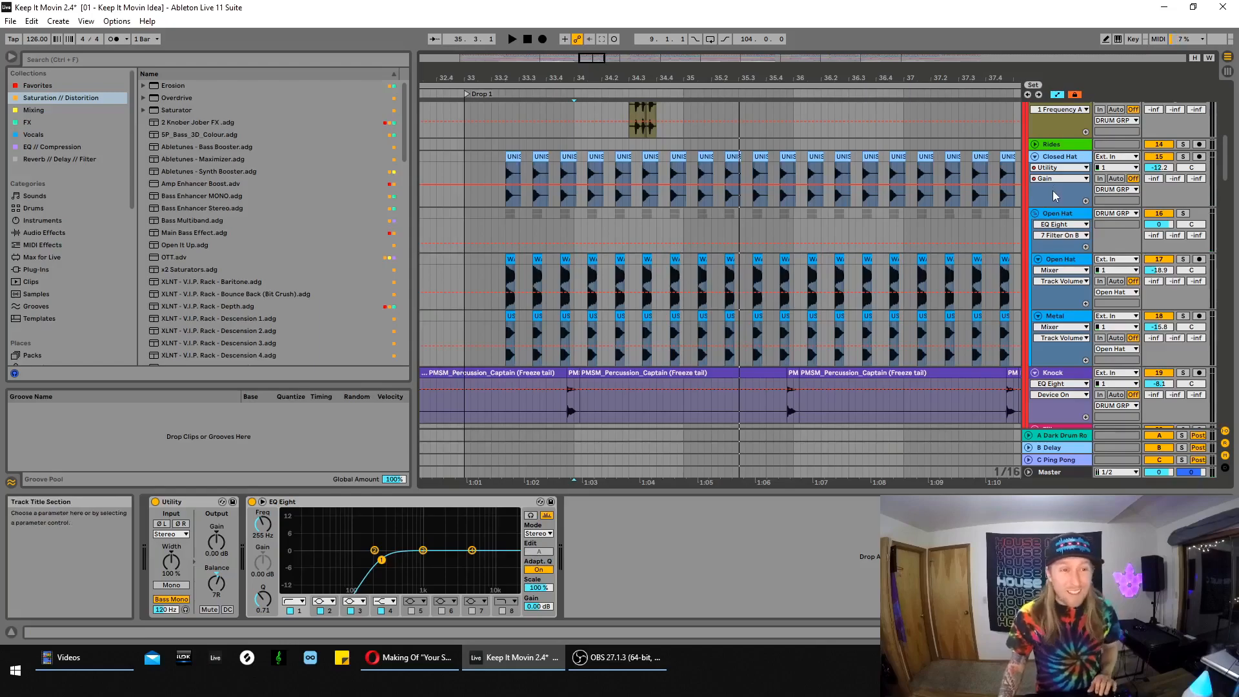
{"action": "left_click", "coordinate": [1183, 213]}
{"action": "left_click", "coordinate": [505, 231]}
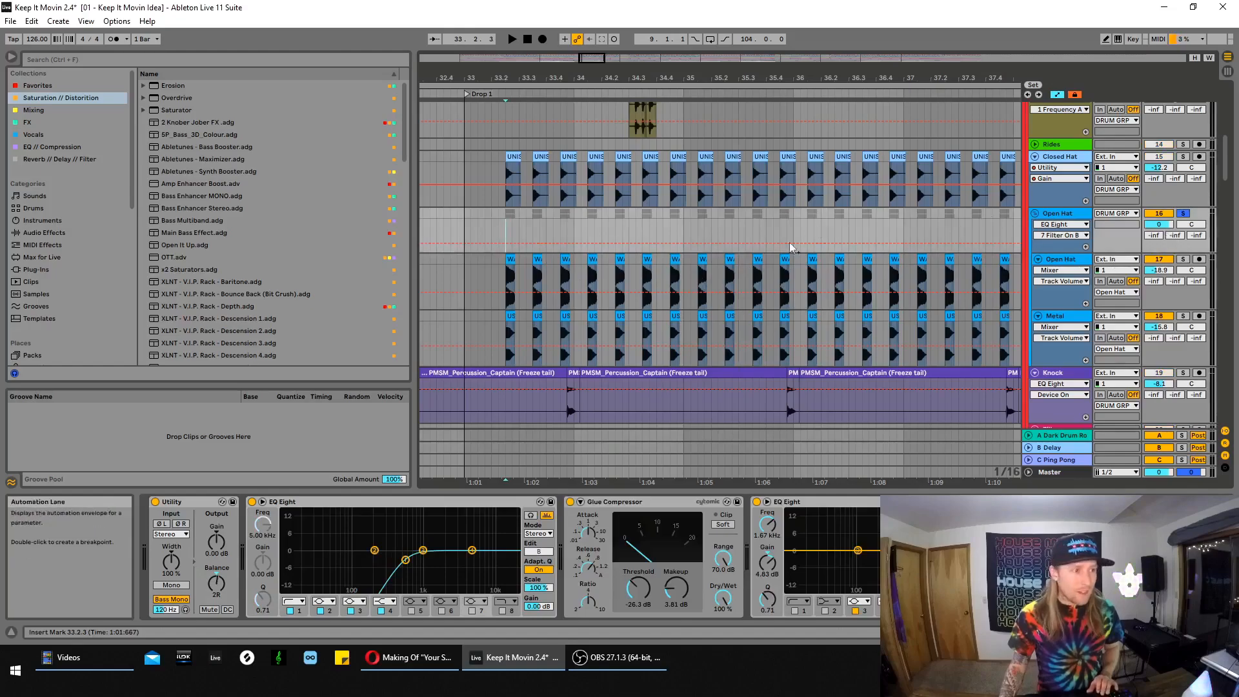
{"action": "key", "text": "space"}
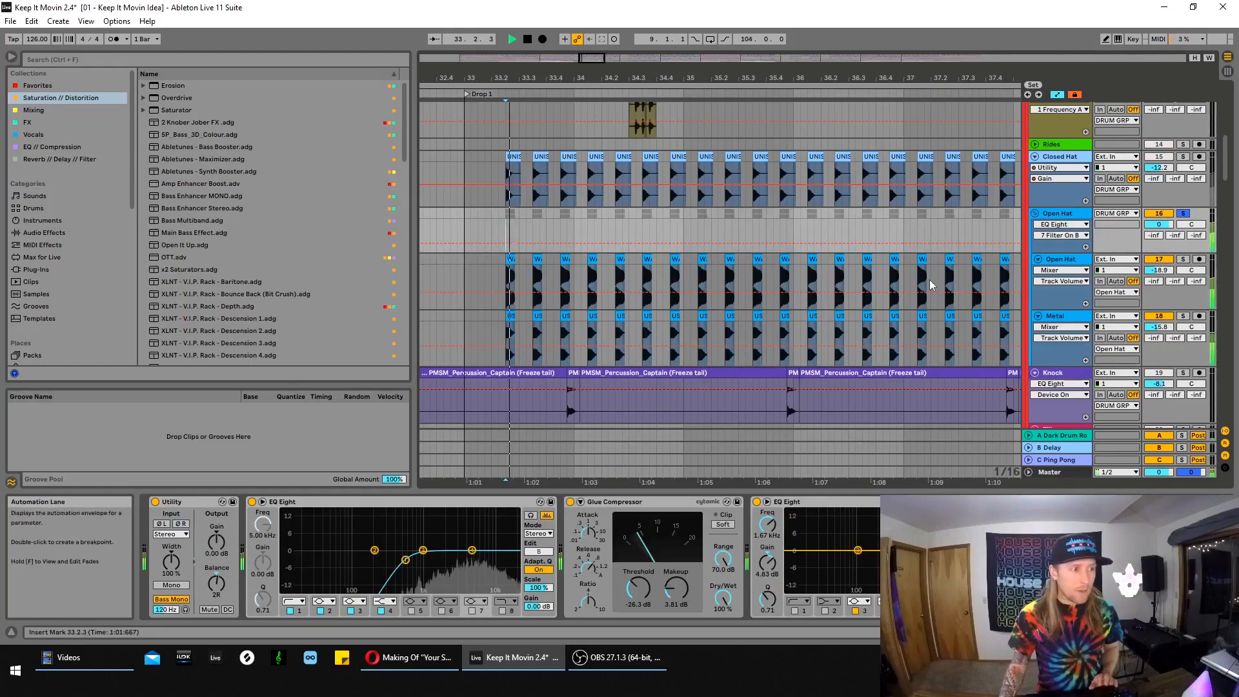
{"action": "key", "text": "space"}
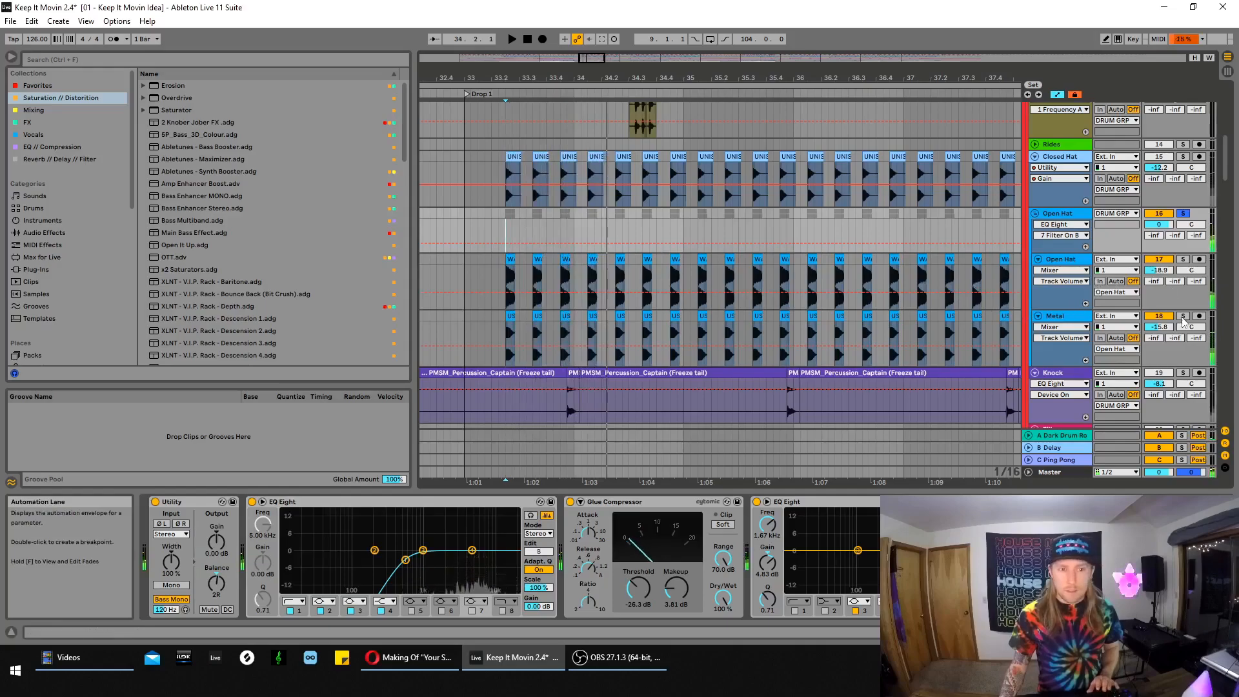
Solo the Metal and Open Hat layers one at a time and audition each from 33.2.3
{"action": "left_click", "coordinate": [1183, 316]}
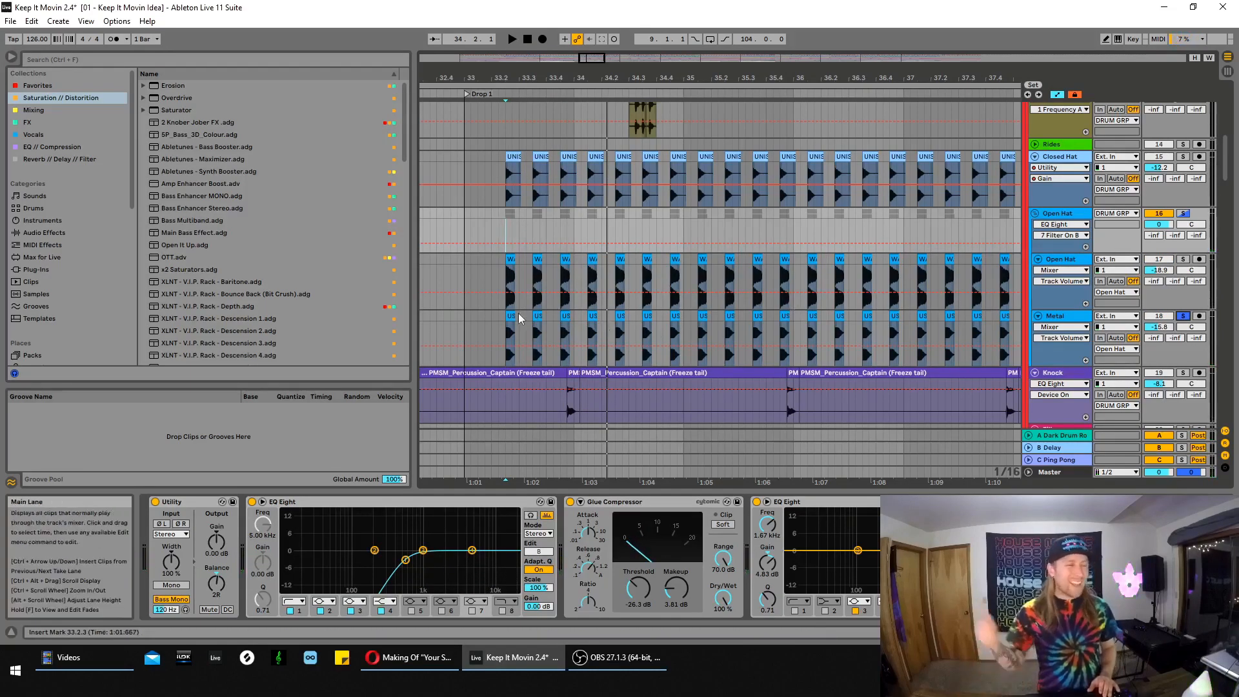
{"action": "key", "text": "space"}
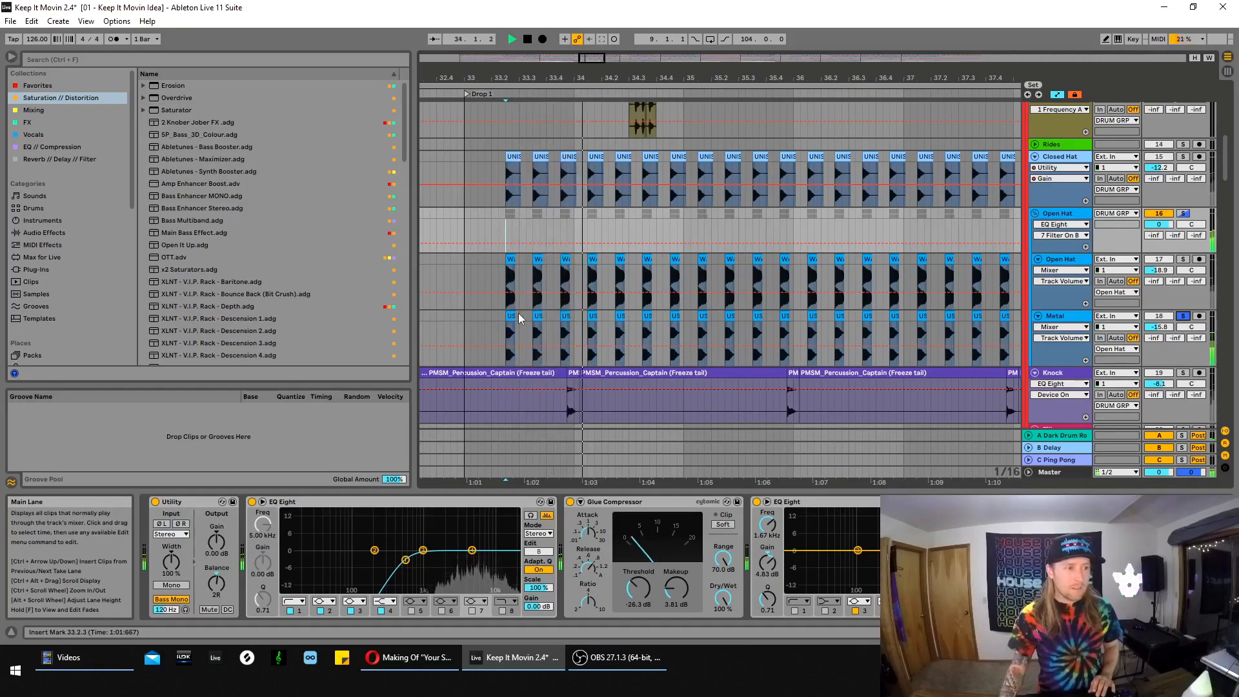
{"action": "key", "text": "space"}
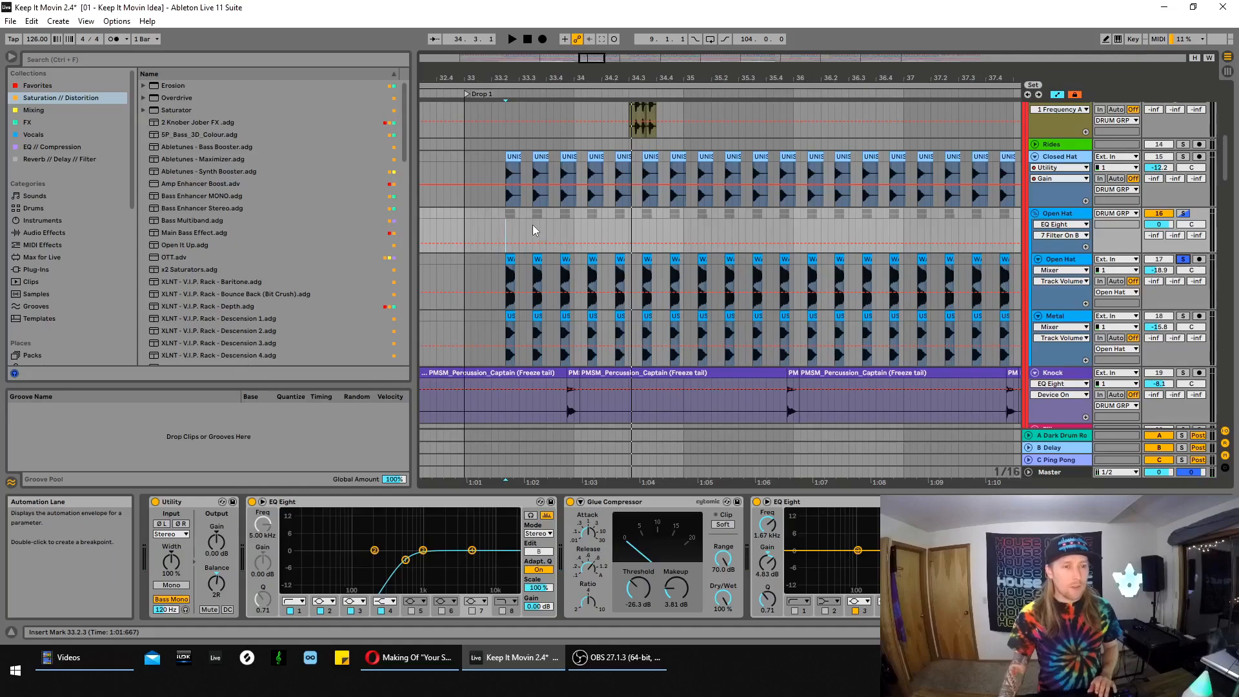
{"action": "key", "text": "space"}
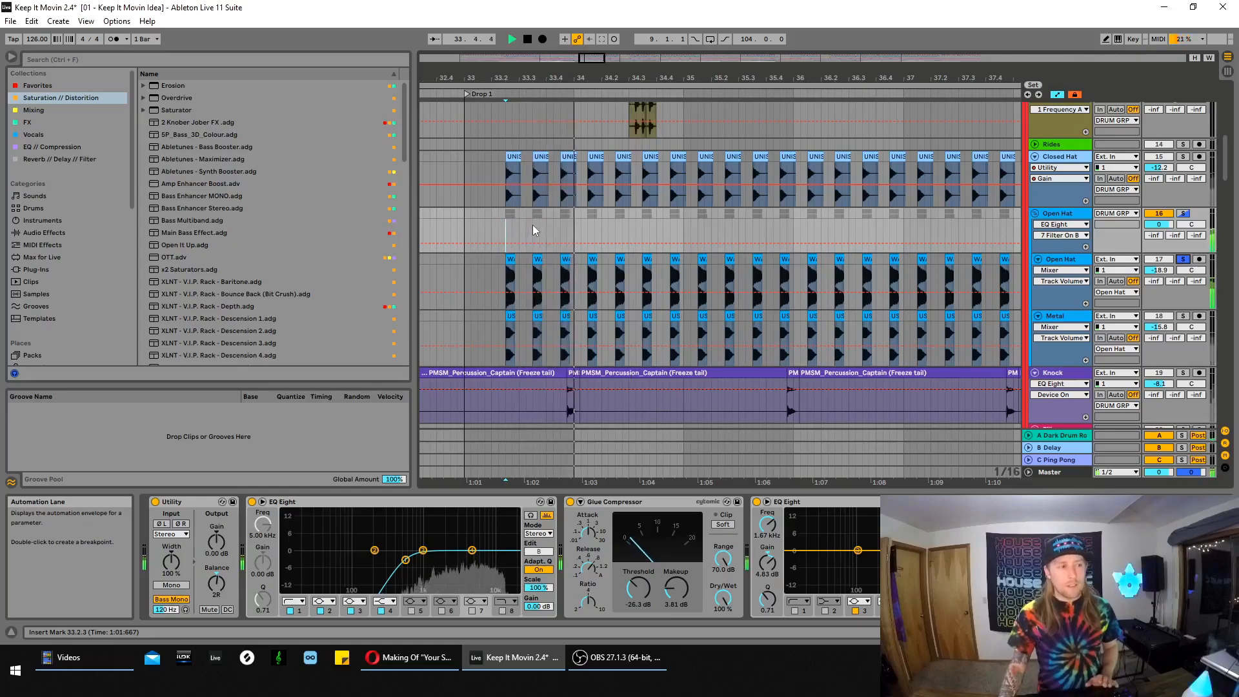
{"action": "key", "text": "space"}
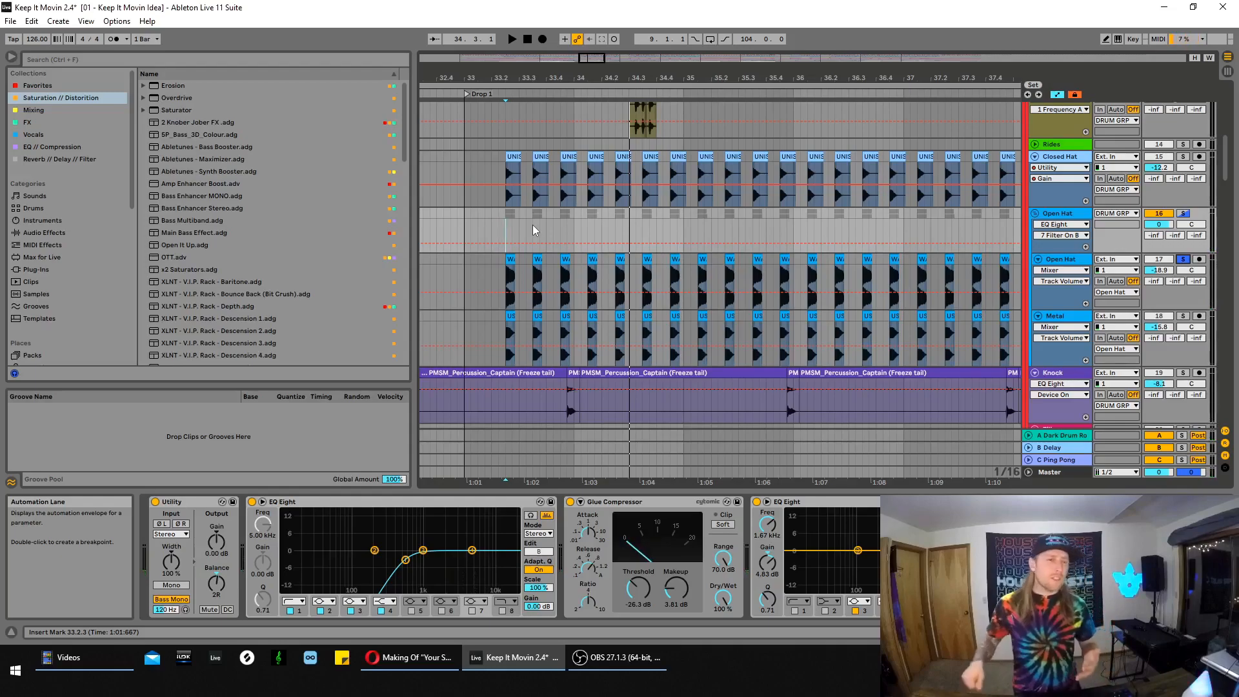
Solo the Closed Hat track and audition it from 33.2.3
{"action": "left_click", "coordinate": [1183, 157]}
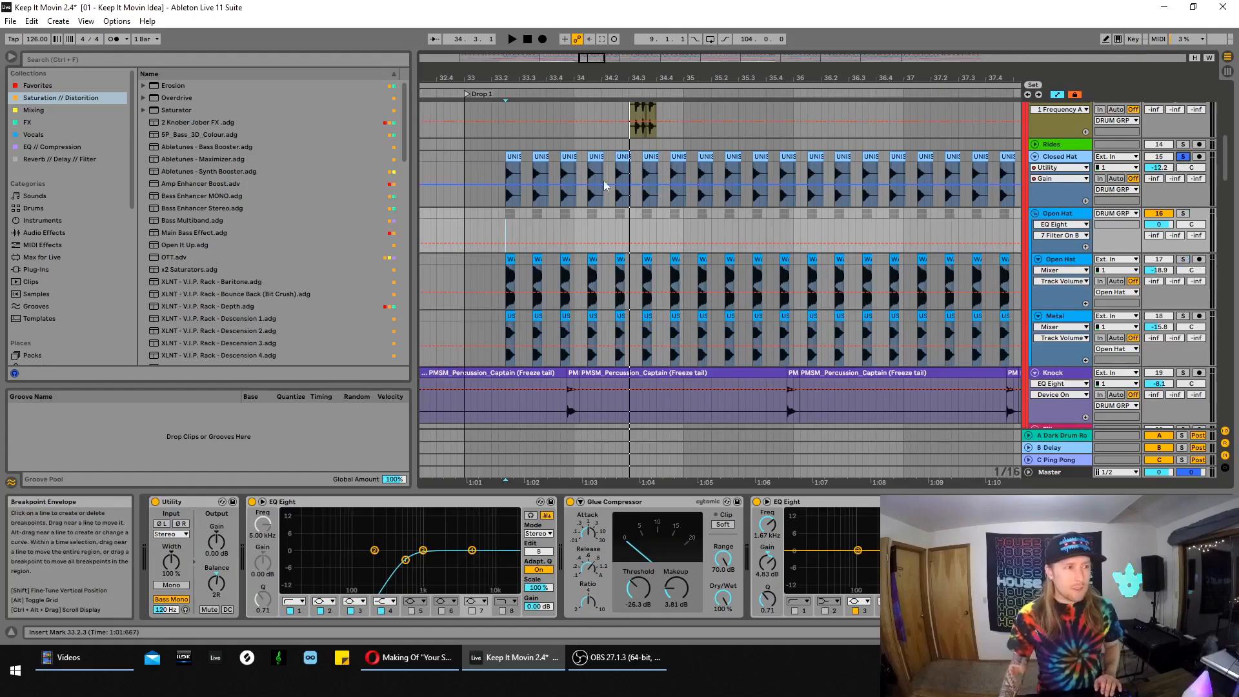
{"action": "key", "text": "space"}
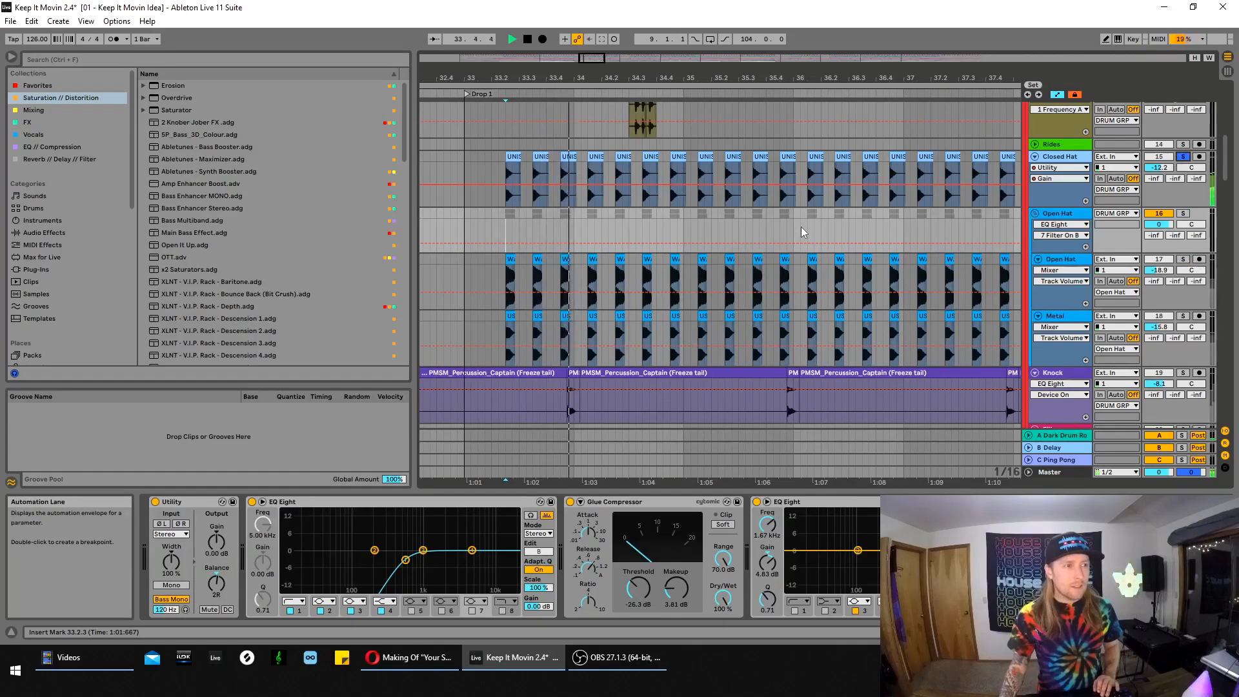
{"action": "key", "text": "space"}
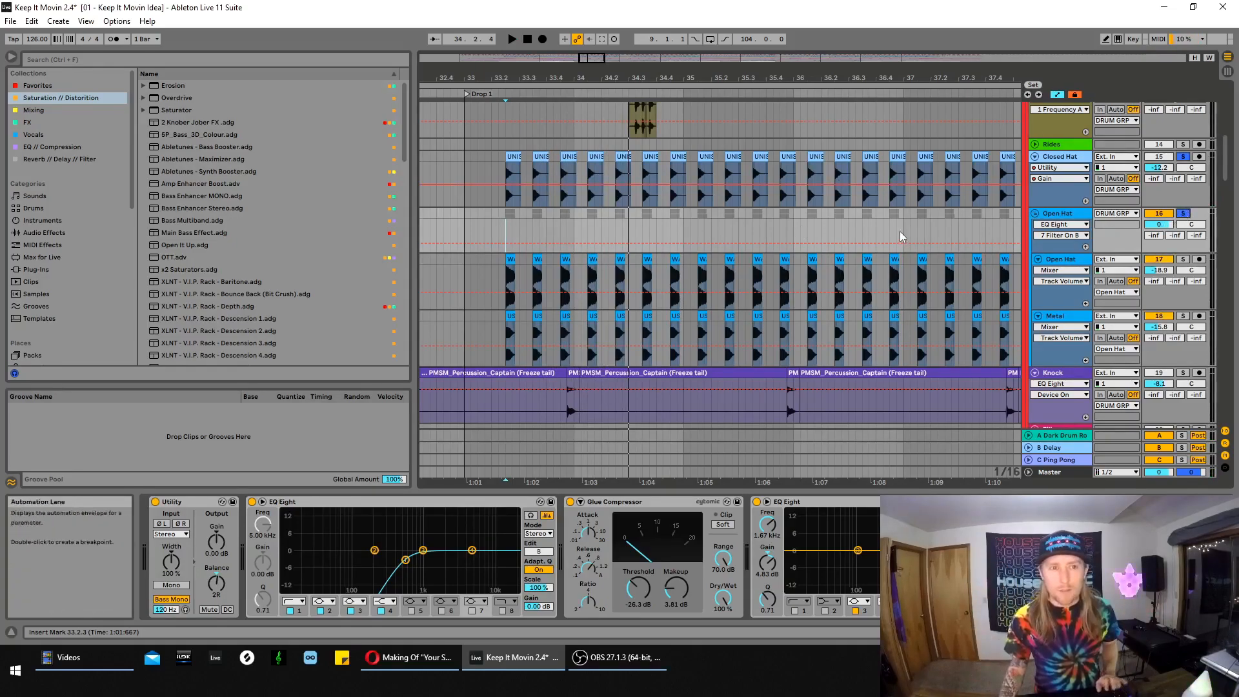
Audition the Closed Hat and Open Hat group together from 33.2.3, toggling the Closed Hat solo off and on to compare
{"action": "key", "text": "space"}
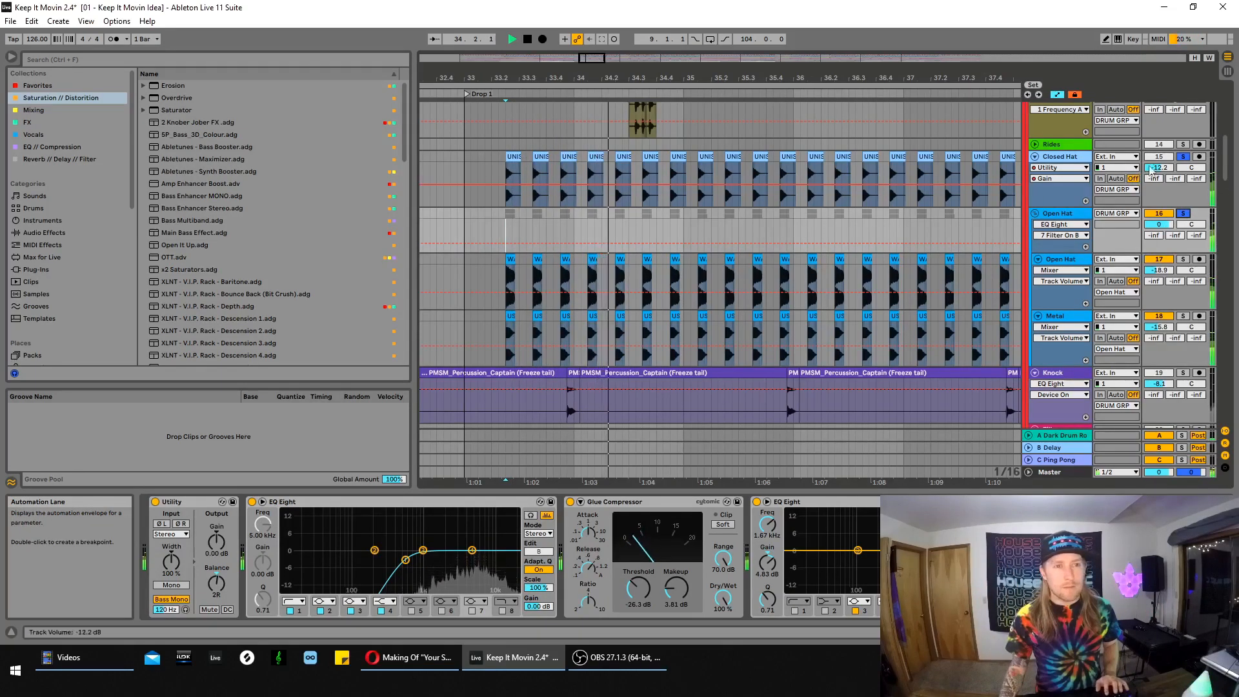
{"action": "left_click", "coordinate": [1186, 157]}
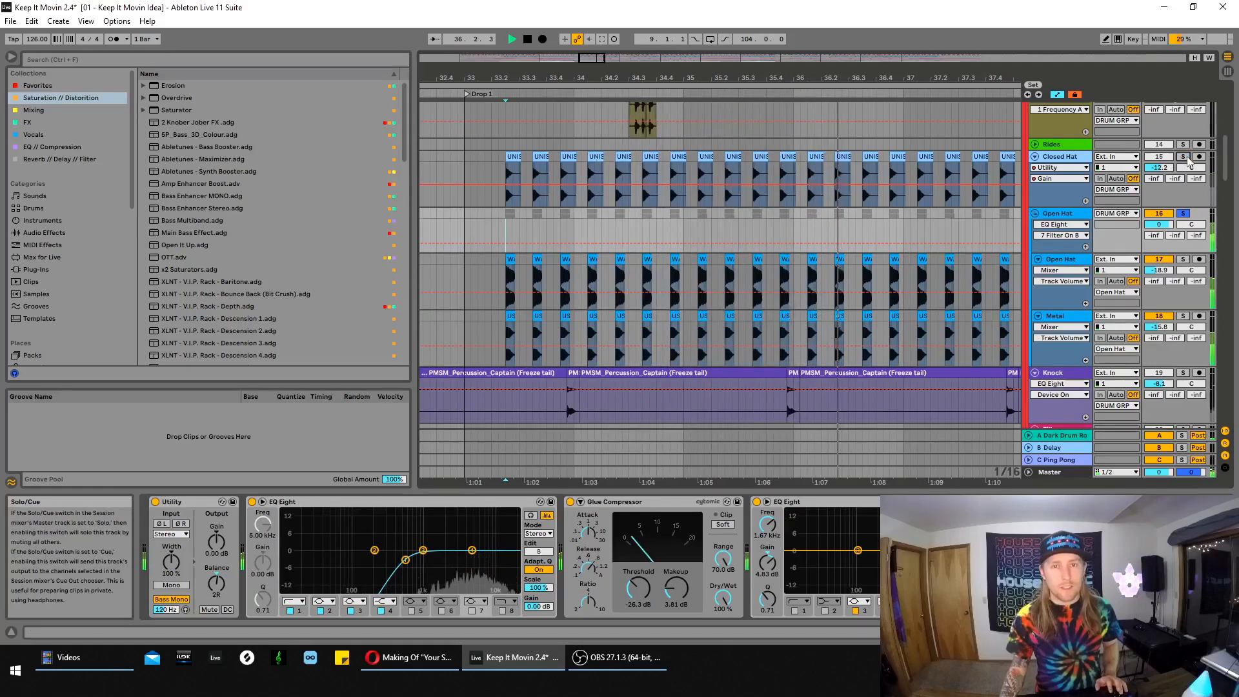
{"action": "left_click", "coordinate": [1186, 157]}
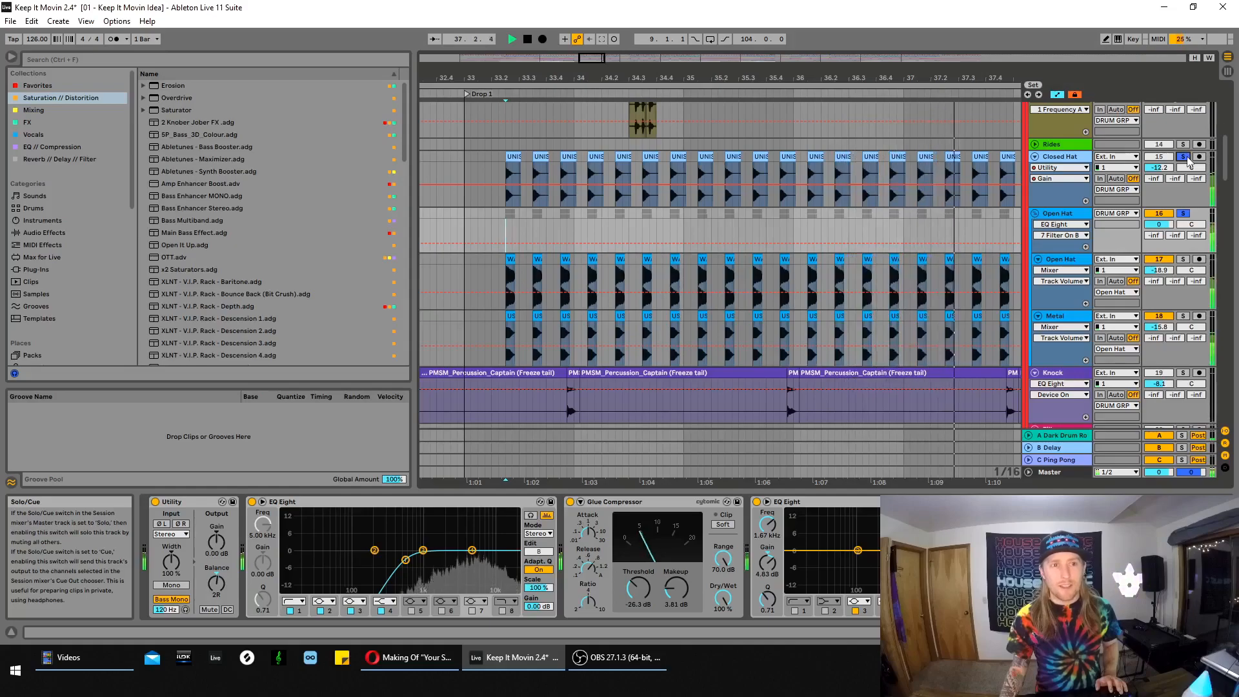
{"action": "key", "text": "space"}
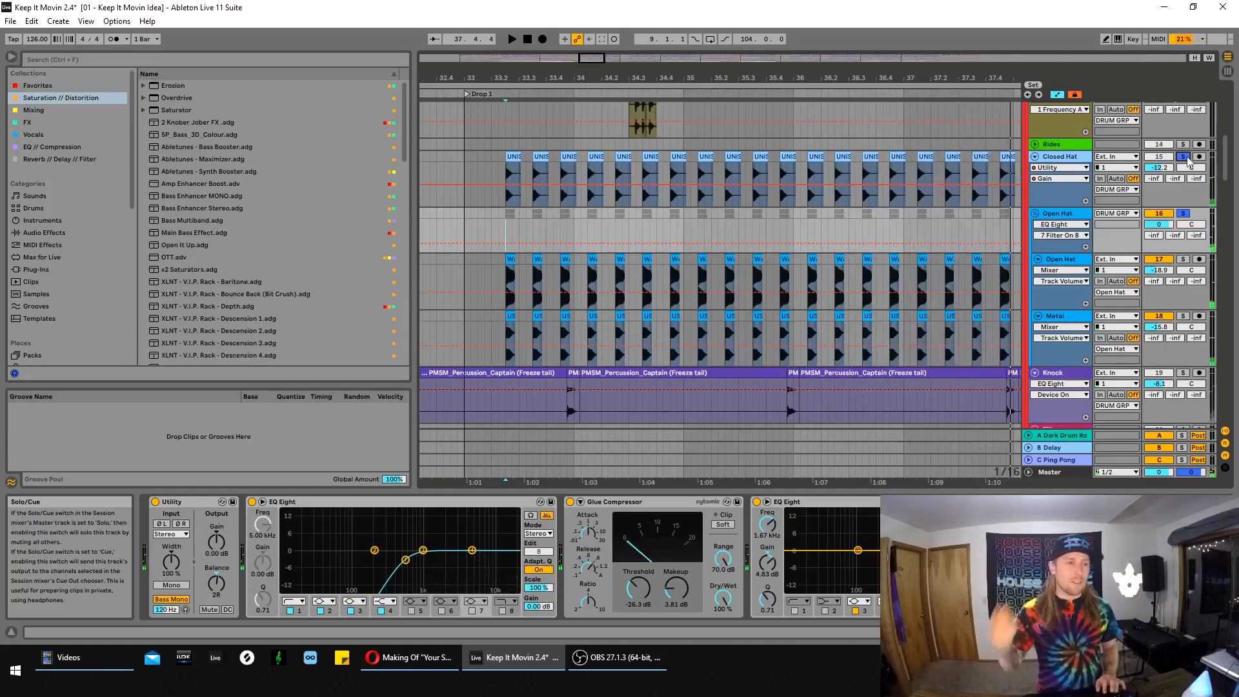
Solo the Knock track and audition it from 33.3.4
{"action": "scroll", "coordinate": [1041, 334], "scroll_direction": "down", "scroll_amount": 4}
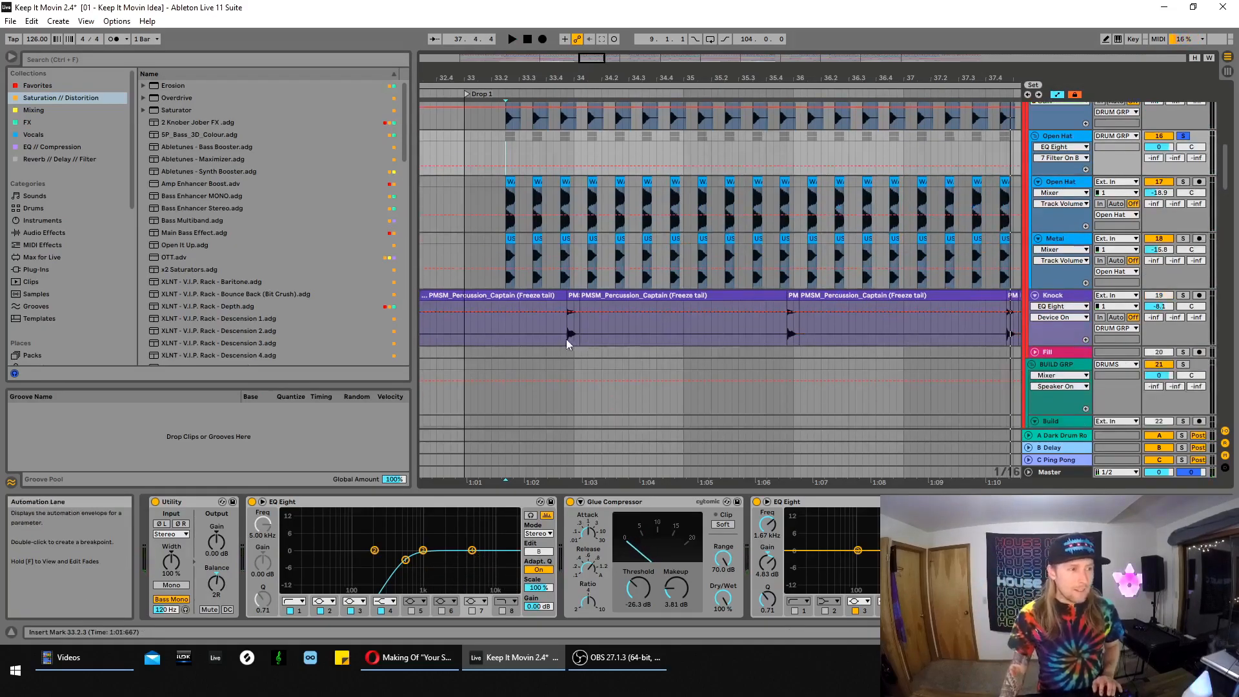
{"action": "left_click", "coordinate": [540, 339]}
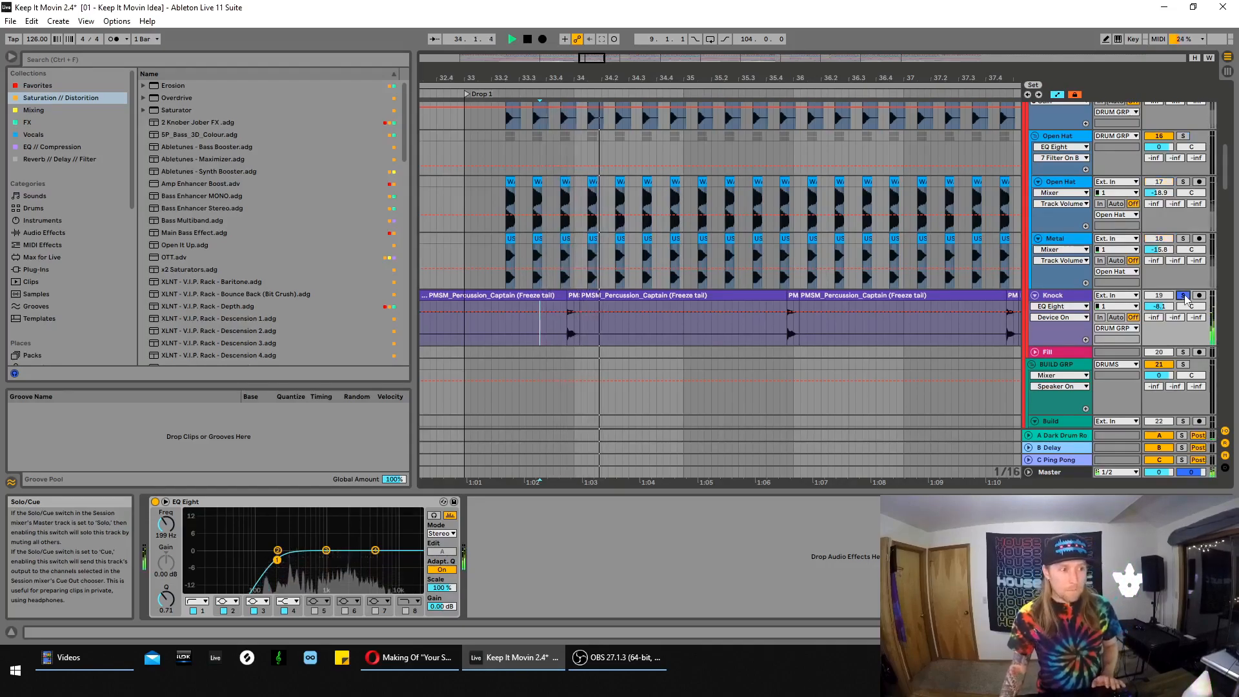
{"action": "key", "text": "space"}
Solo the whole DRUM GRP and audition all its layers together from 33.3.4
{"action": "scroll", "coordinate": [1190, 277], "scroll_direction": "up", "scroll_amount": 5}
{"action": "scroll", "coordinate": [1190, 263], "scroll_direction": "up", "scroll_amount": 10}
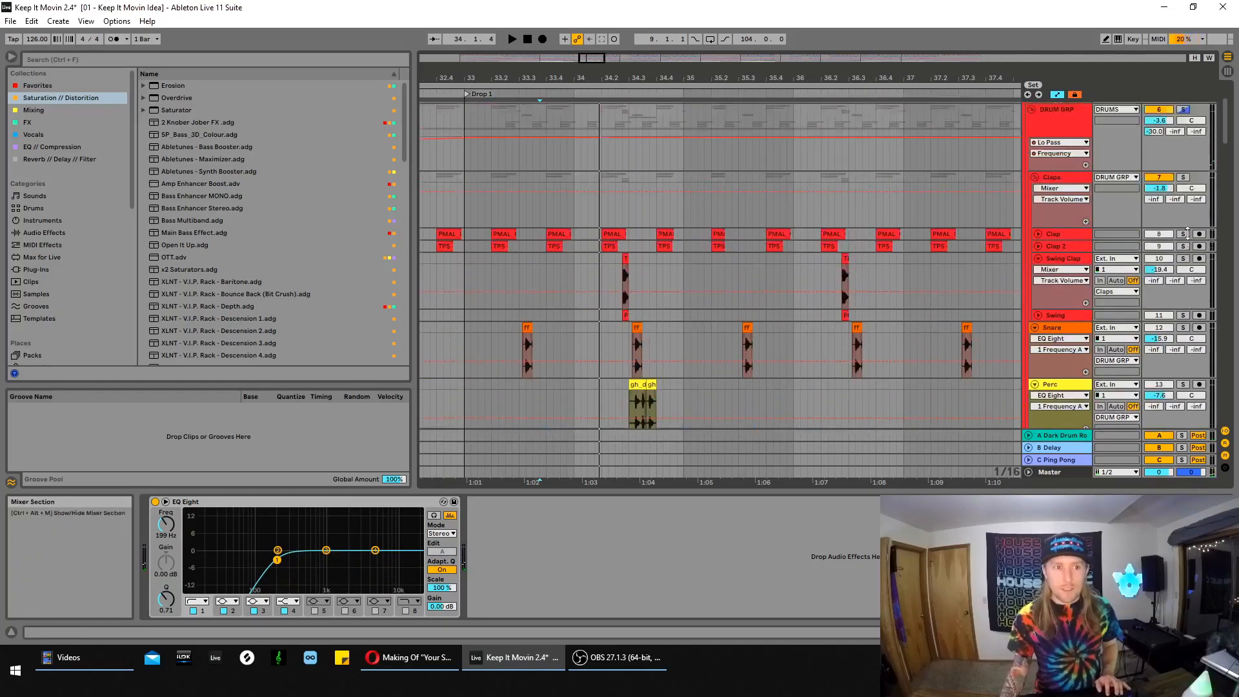
{"action": "left_click", "coordinate": [1186, 201]}
{"action": "key", "text": "space"}
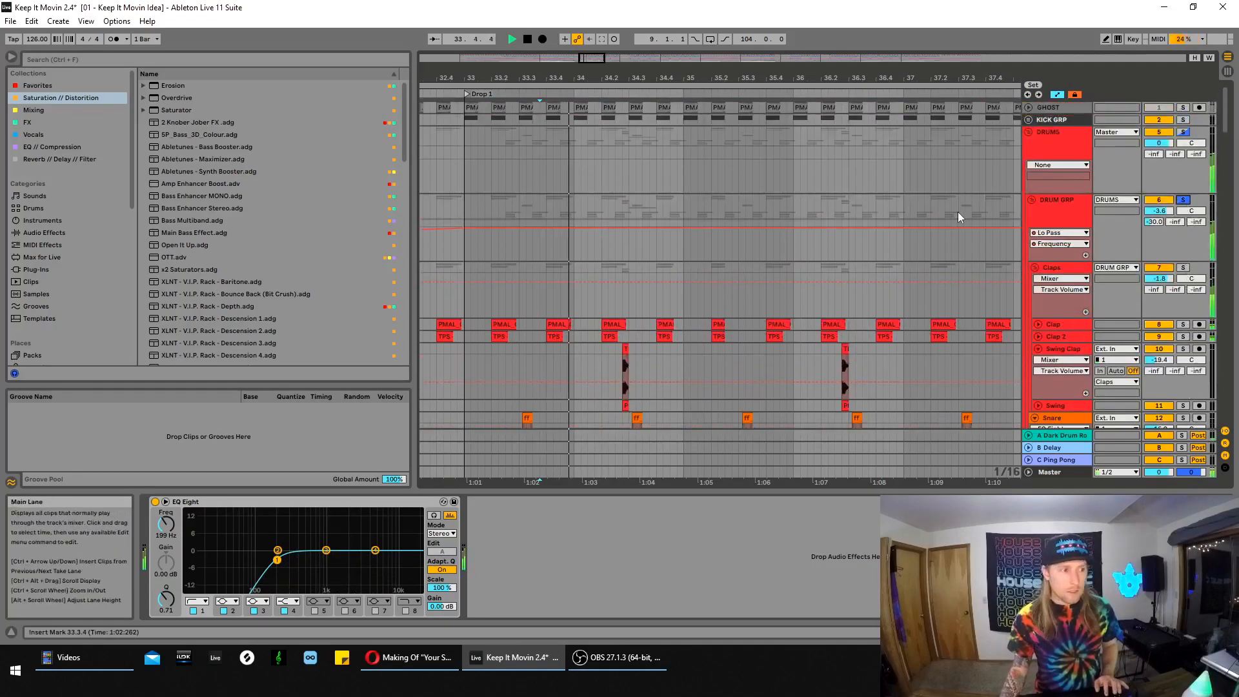
{"action": "scroll", "coordinate": [966, 297], "scroll_direction": "down", "scroll_amount": 2}
{"action": "scroll", "coordinate": [966, 301], "scroll_direction": "down", "scroll_amount": 6}
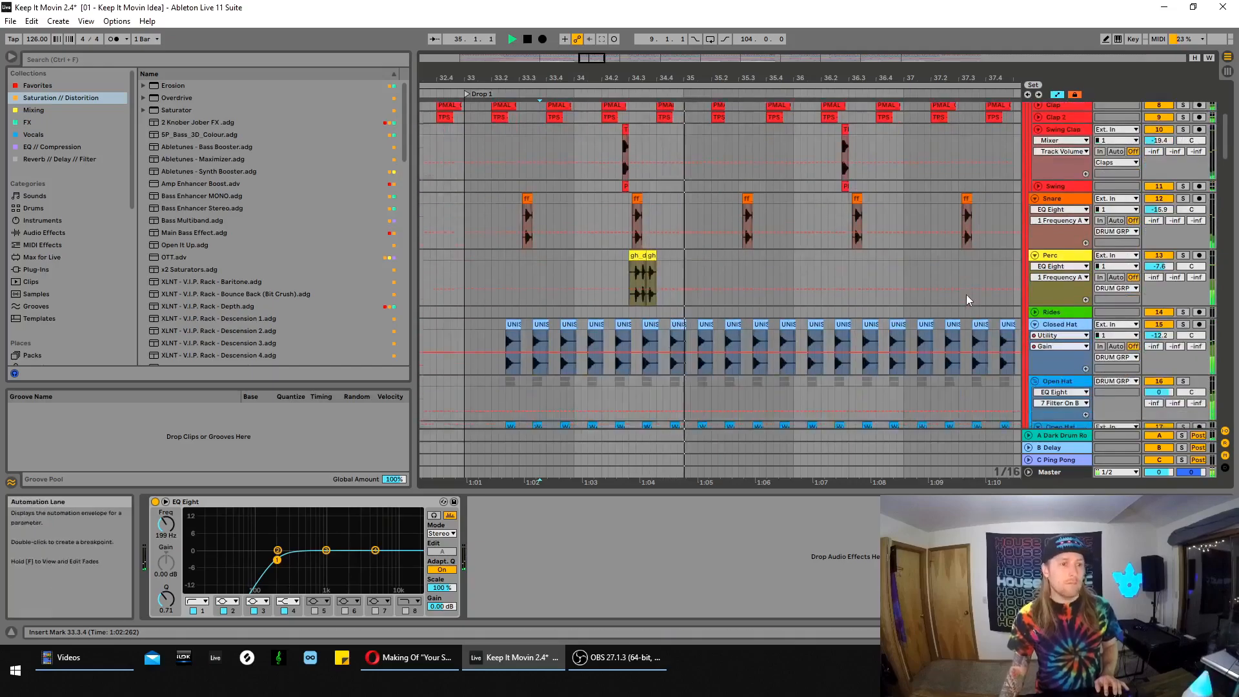
{"action": "scroll", "coordinate": [977, 293], "scroll_direction": "down", "scroll_amount": 1}
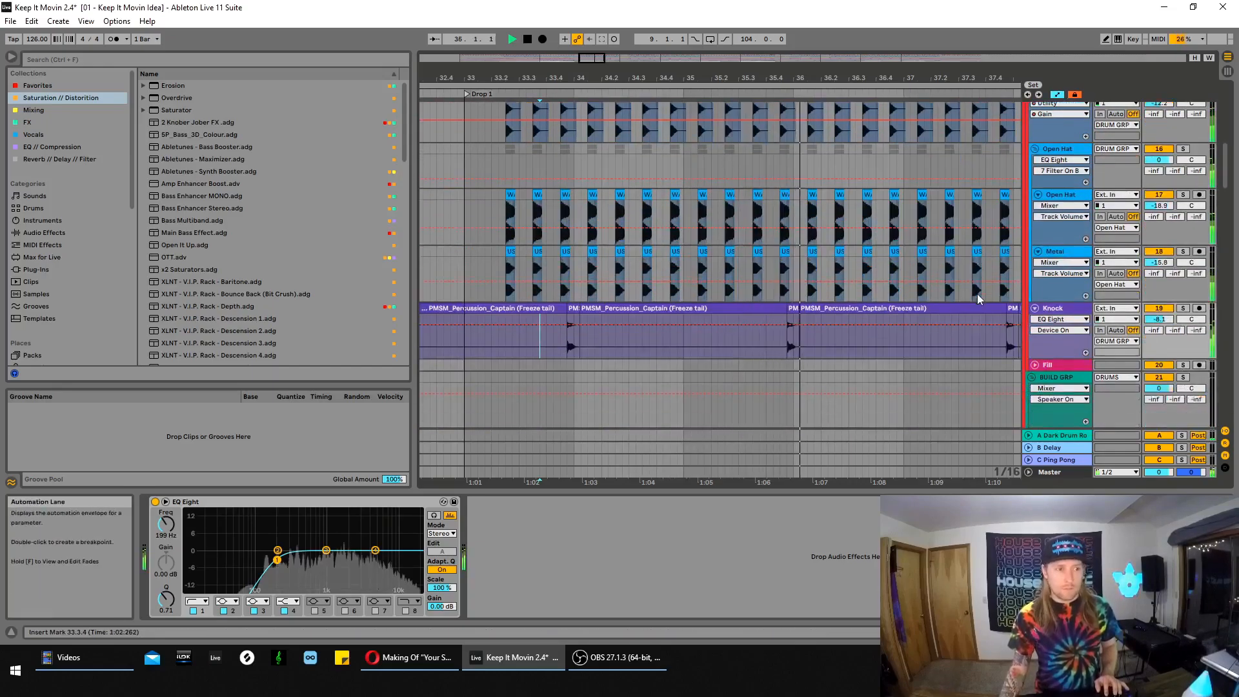
{"action": "key", "text": "space"}
Examine the Knock track's percussion hit at bar 34 up close, placing the insert marker at 33.4.2
{"action": "scroll", "coordinate": [943, 289], "scroll_direction": "down", "scroll_amount": 2}
{"action": "scroll", "coordinate": [942, 290], "scroll_direction": "down", "scroll_amount": 2}
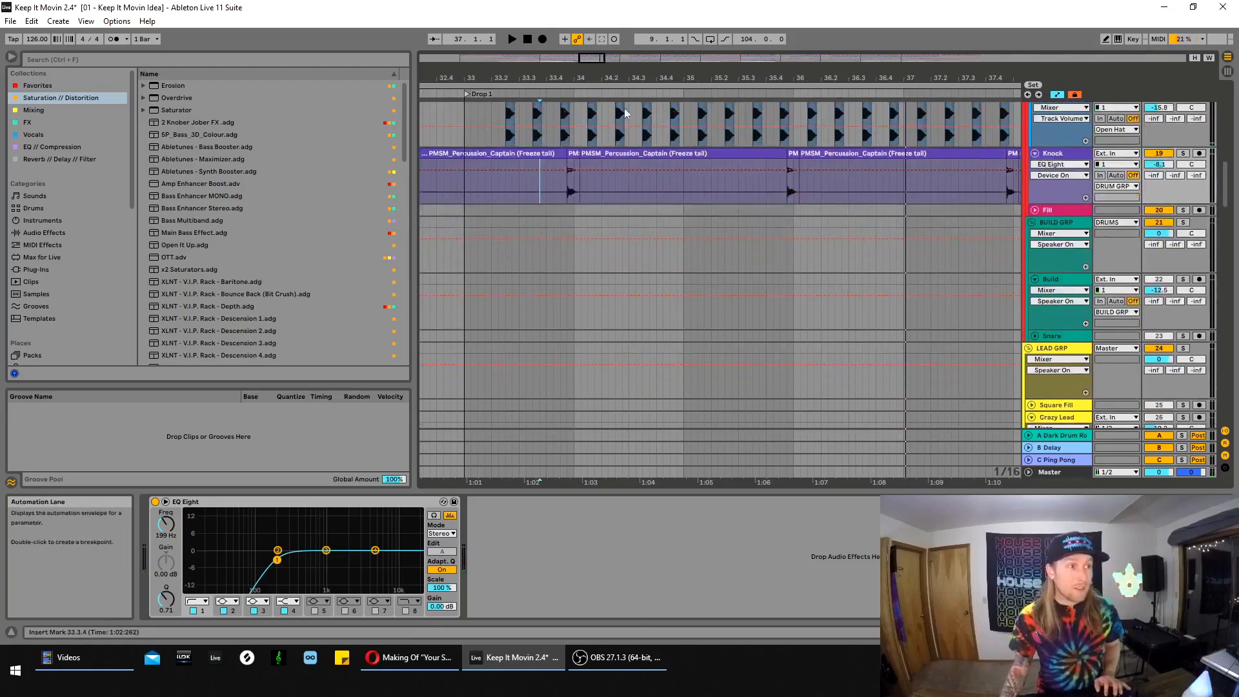
{"action": "mouse_move", "coordinate": [587, 59]}
{"action": "left_mouse_down"}
{"action": "mouse_move", "coordinate": [586, 42]}
{"action": "mouse_move", "coordinate": [587, 80]}
{"action": "left_mouse_up"}
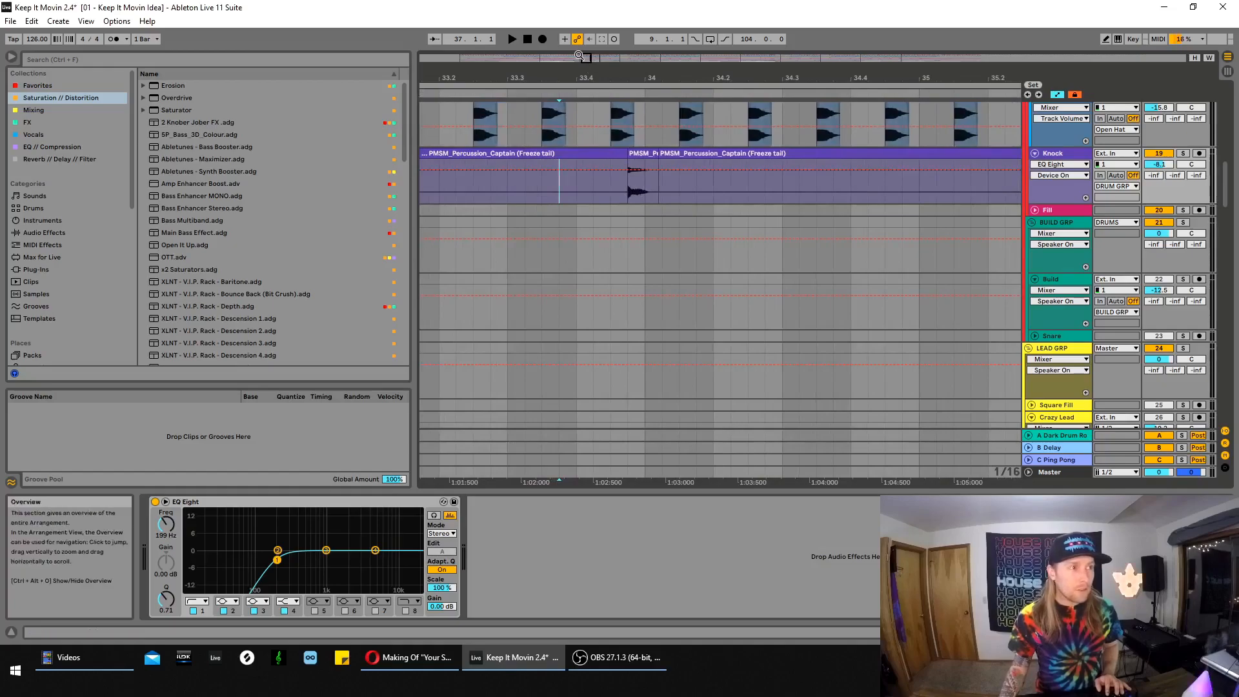
{"action": "left_click_drag", "start_coordinate": [586, 58], "coordinate": [586, 48]}
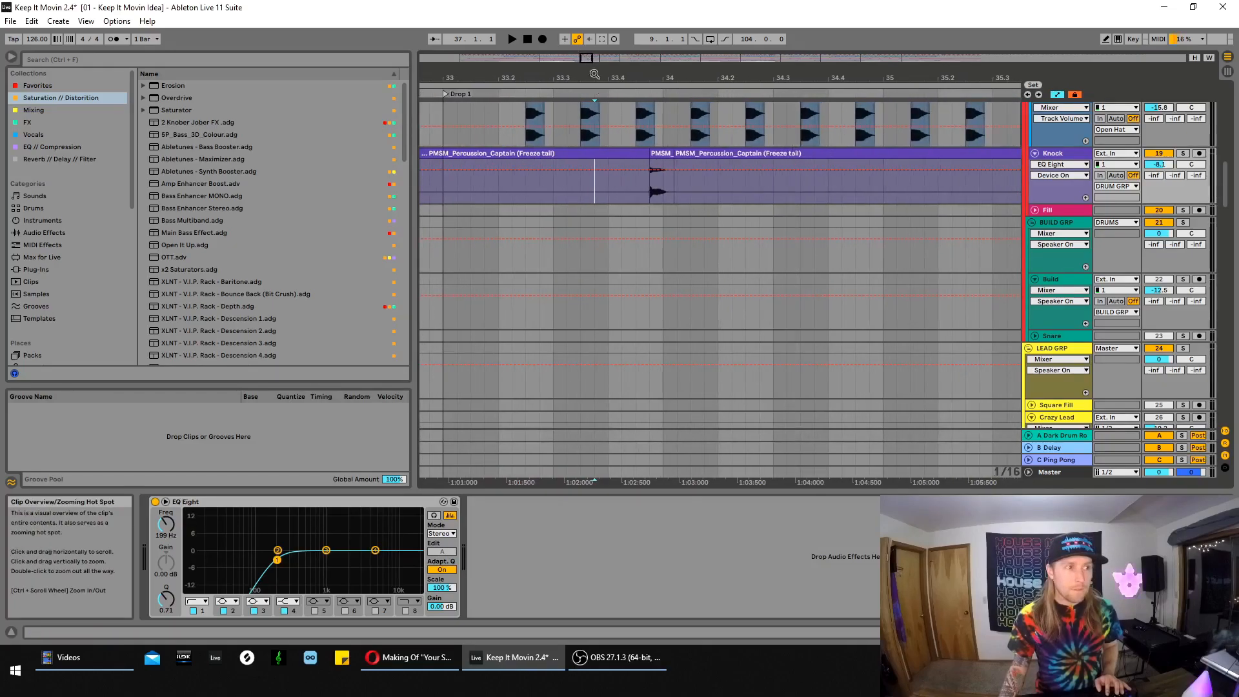
{"action": "right_click", "coordinate": [627, 189]}
{"action": "left_click", "coordinate": [606, 241]}
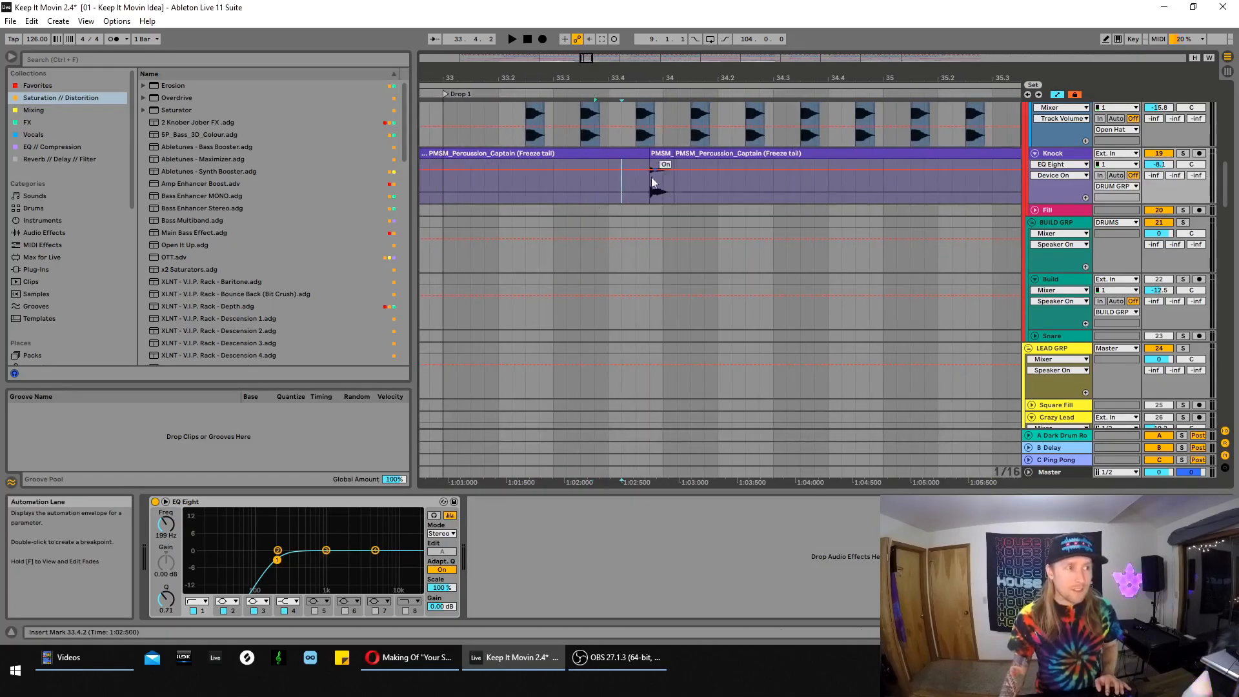
{"action": "scroll", "coordinate": [657, 177], "scroll_direction": "up", "scroll_amount": 1}
{"action": "left_click_drag", "start_coordinate": [586, 59], "coordinate": [590, 51]}
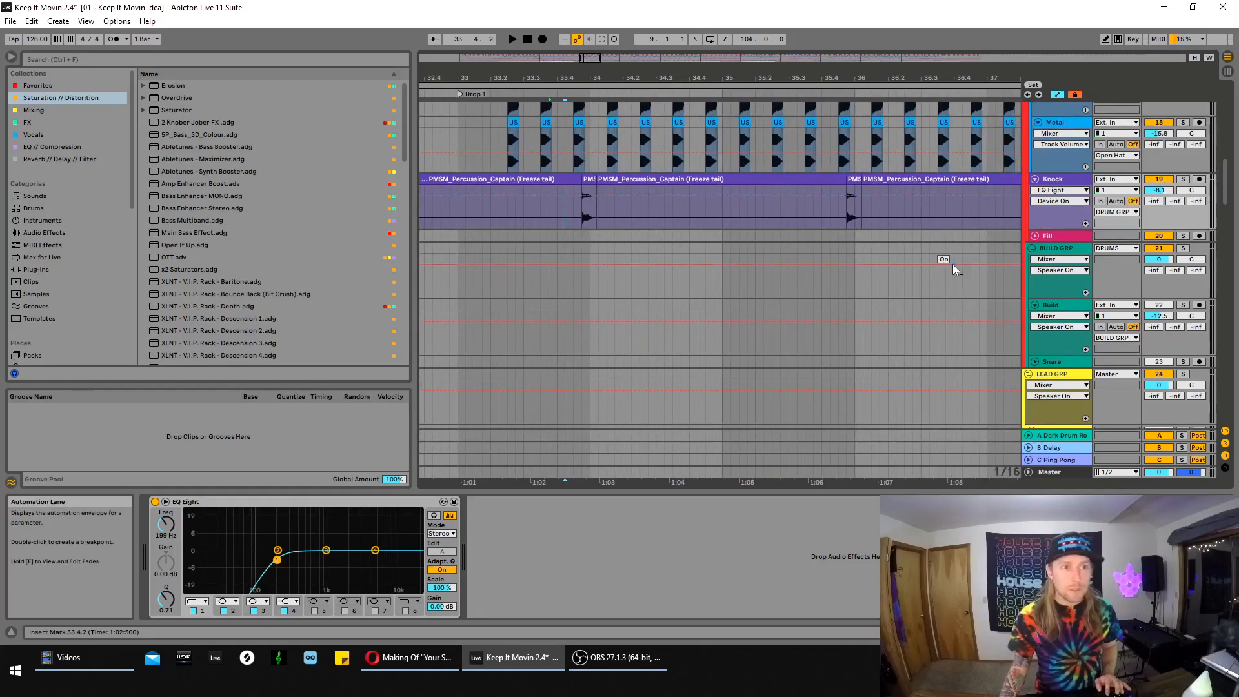
Look through the drum, build and lead tracks around Drop 1, down to the vocal clips in the CANDY group
{"action": "scroll", "coordinate": [953, 264], "scroll_direction": "up", "scroll_amount": 10}
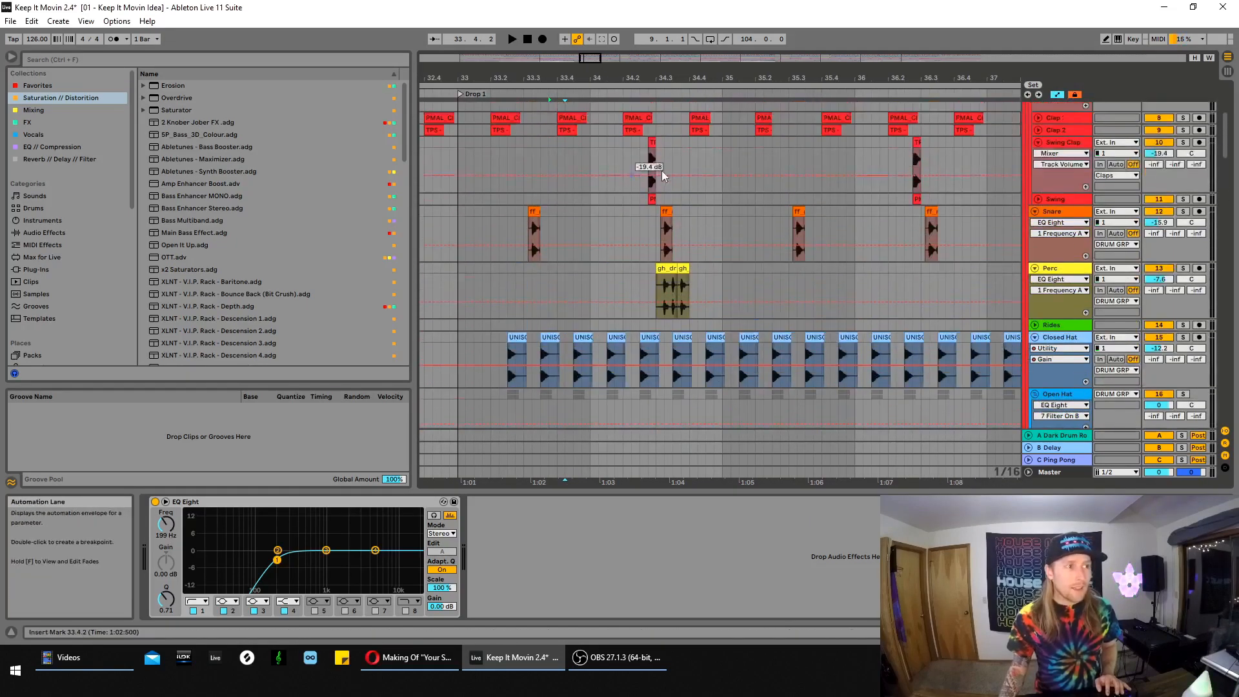
{"action": "scroll", "coordinate": [639, 194], "scroll_direction": "up", "scroll_amount": 1}
{"action": "scroll", "coordinate": [980, 238], "scroll_direction": "down", "scroll_amount": 10}
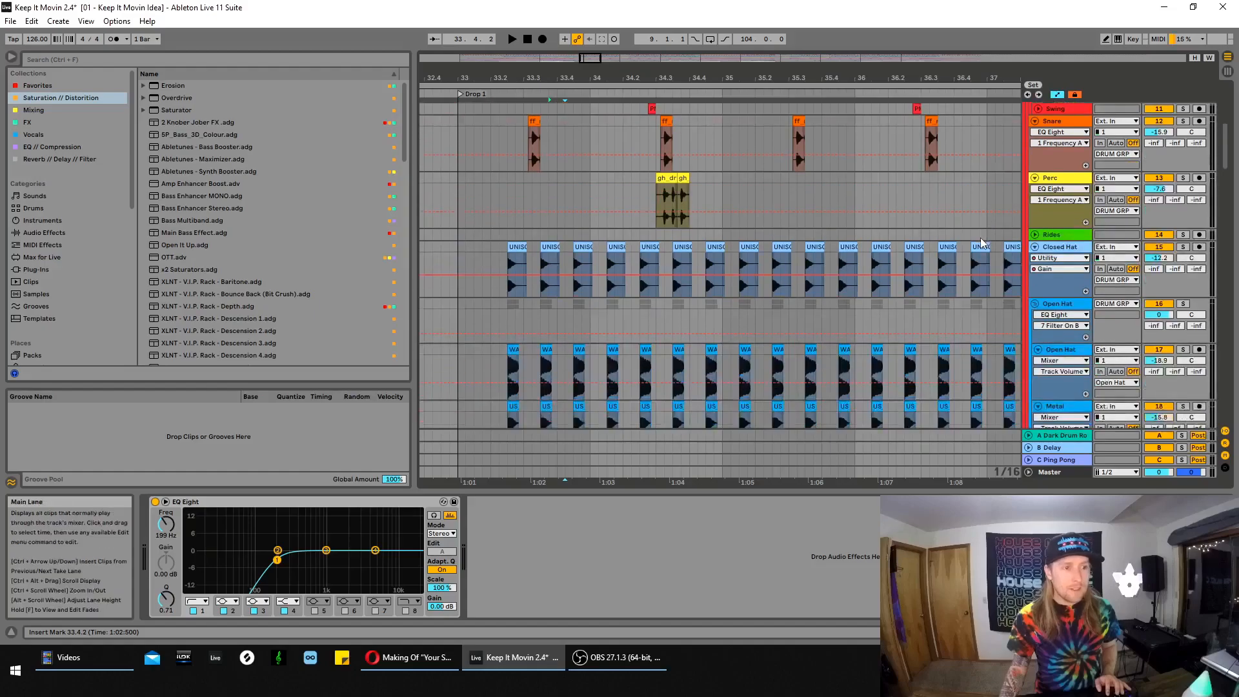
{"action": "scroll", "coordinate": [981, 268], "scroll_direction": "down", "scroll_amount": 4}
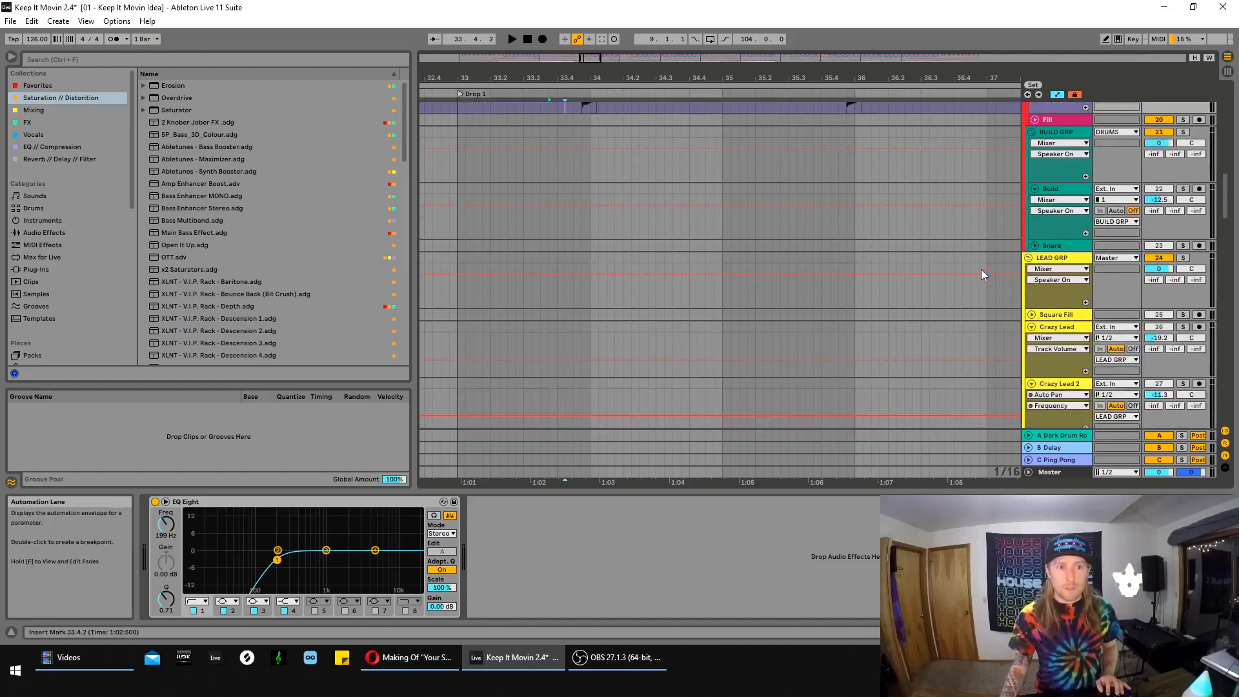
{"action": "left_click_drag", "start_coordinate": [798, 78], "coordinate": [746, 60]}
{"action": "scroll", "coordinate": [876, 224], "scroll_direction": "down", "scroll_amount": 6}
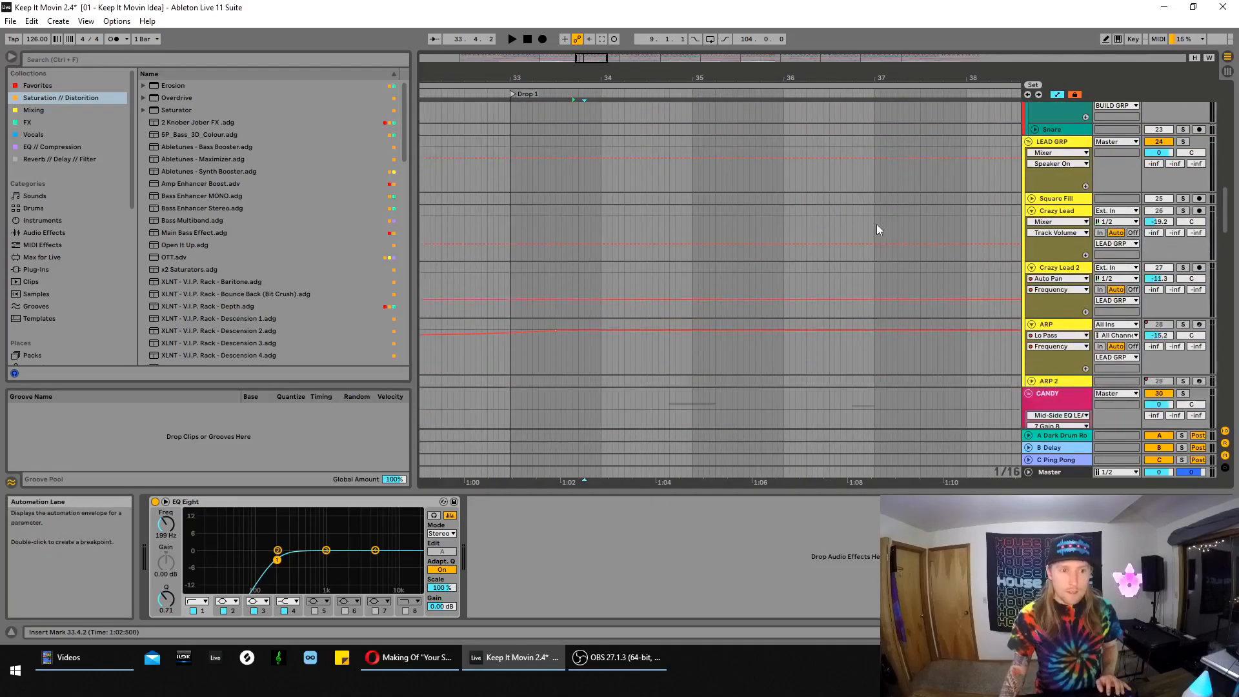
{"action": "scroll", "coordinate": [877, 215], "scroll_direction": "down", "scroll_amount": 2}
{"action": "left_click_drag", "start_coordinate": [588, 72], "coordinate": [536, 38]}
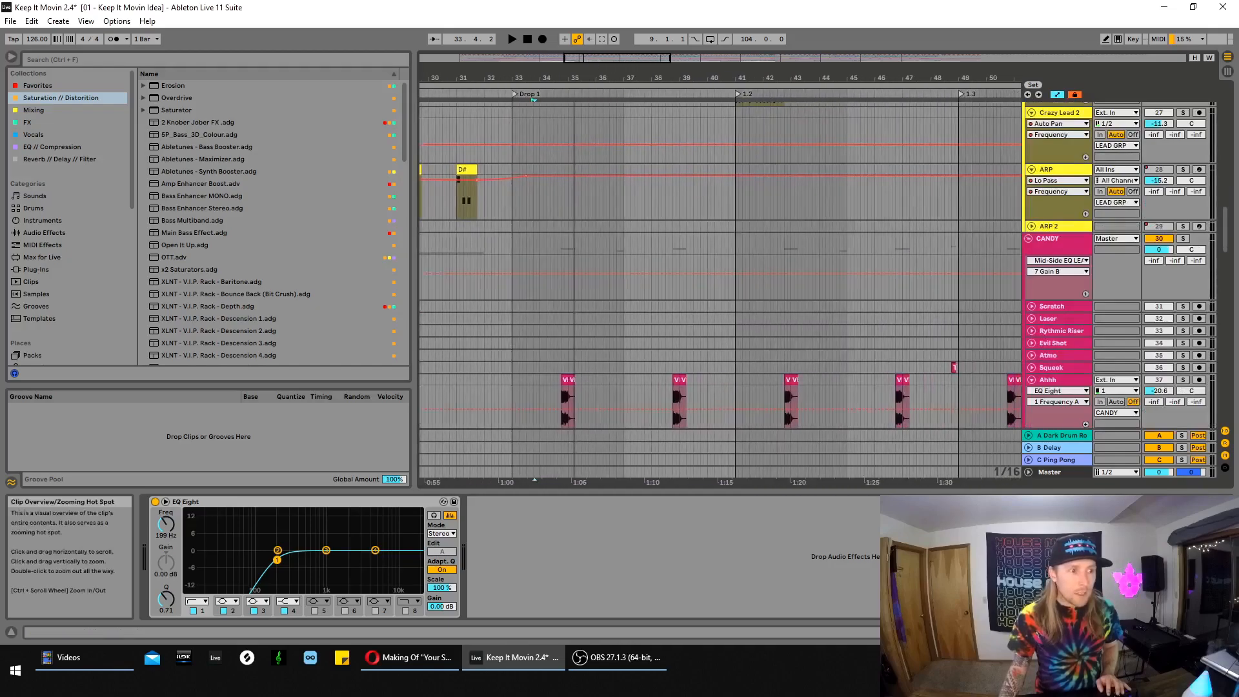
{"action": "scroll", "coordinate": [655, 234], "scroll_direction": "down", "scroll_amount": 2}
{"action": "scroll", "coordinate": [656, 234], "scroll_direction": "down", "scroll_amount": 4}
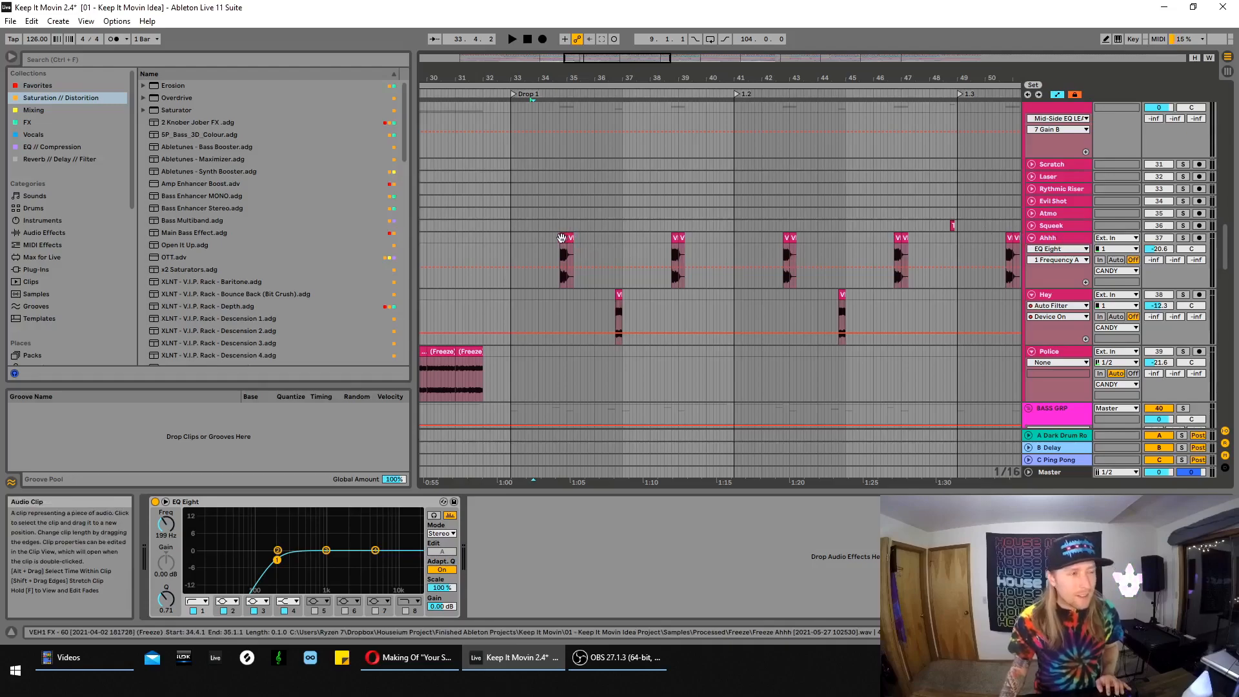
Select the first Ahhh vocal clip at 34.4.1, solo the Ahhh track and audition it
{"action": "left_click", "coordinate": [675, 237]}
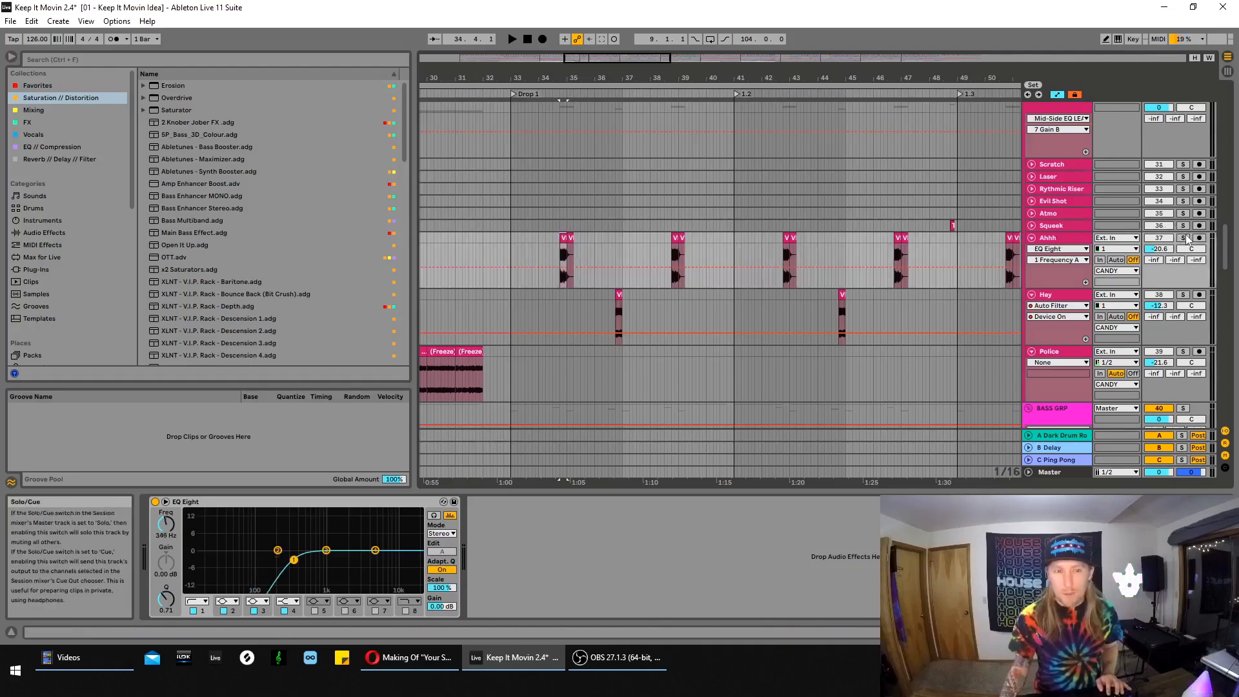
{"action": "scroll", "coordinate": [1110, 209], "scroll_direction": "up", "scroll_amount": 2}
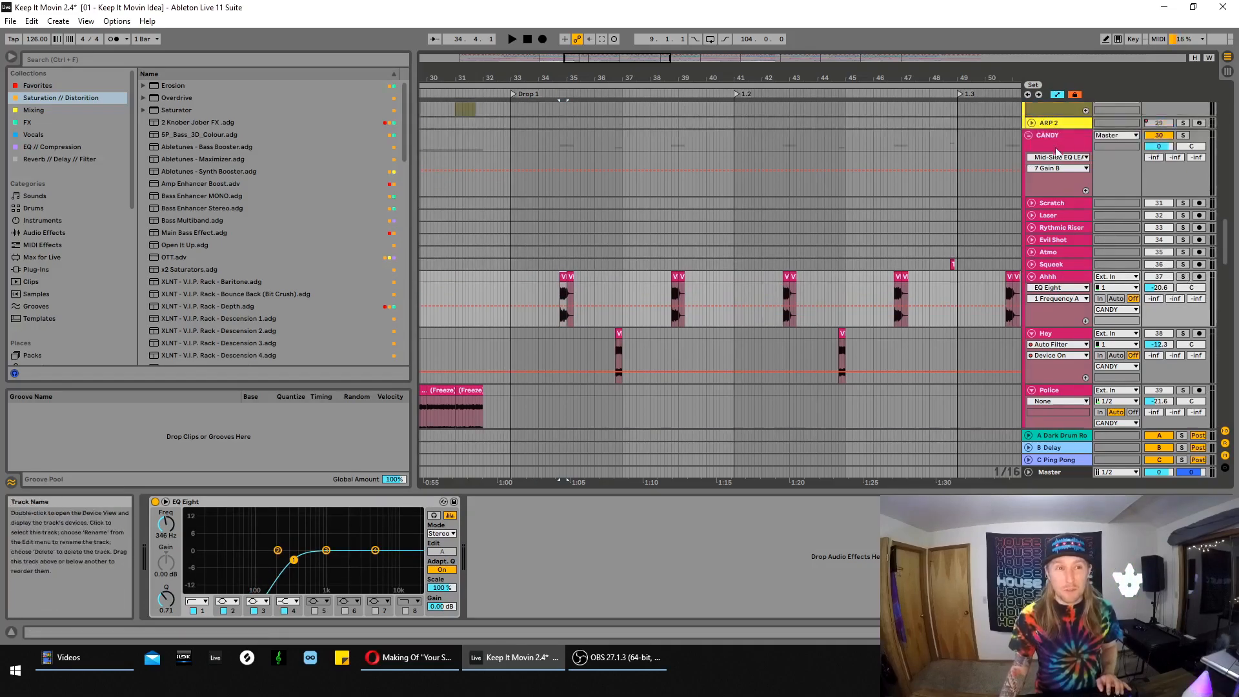
{"action": "scroll", "coordinate": [684, 297], "scroll_direction": "up", "scroll_amount": 4}
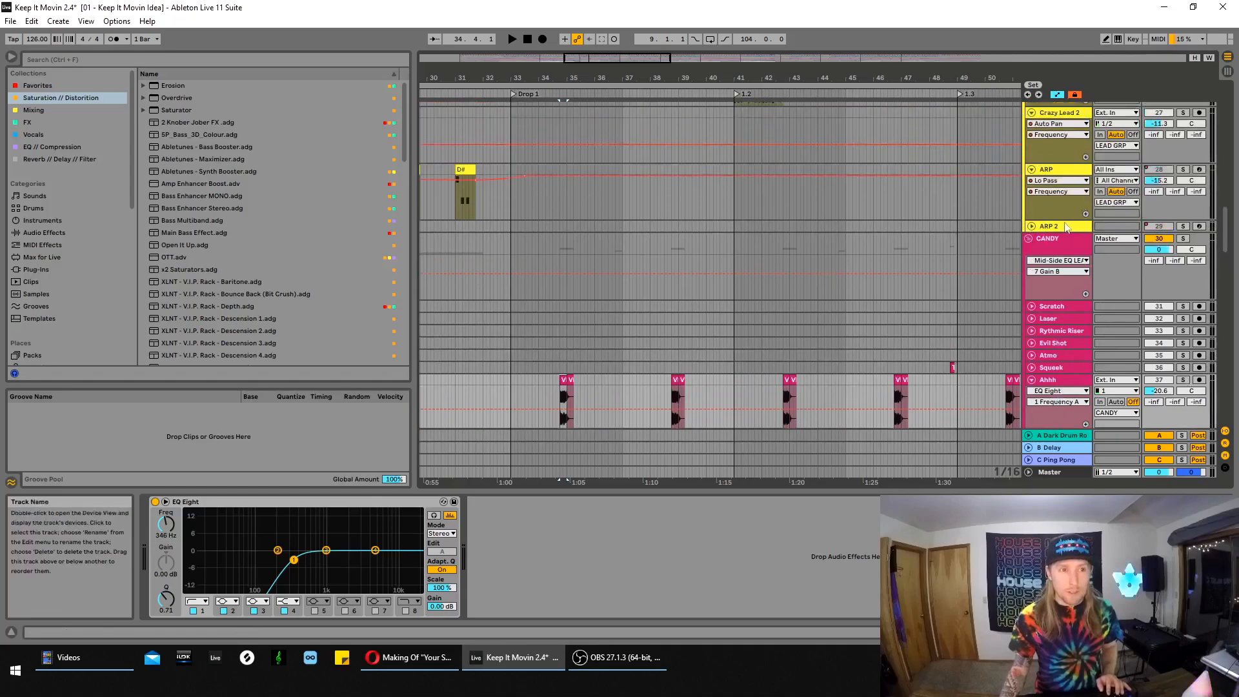
{"action": "scroll", "coordinate": [681, 299], "scroll_direction": "down", "scroll_amount": 4}
{"action": "scroll", "coordinate": [646, 280], "scroll_direction": "down", "scroll_amount": 2}
{"action": "left_click", "coordinate": [1184, 239]}
{"action": "key", "text": "space"}
{"action": "key", "text": "space"}
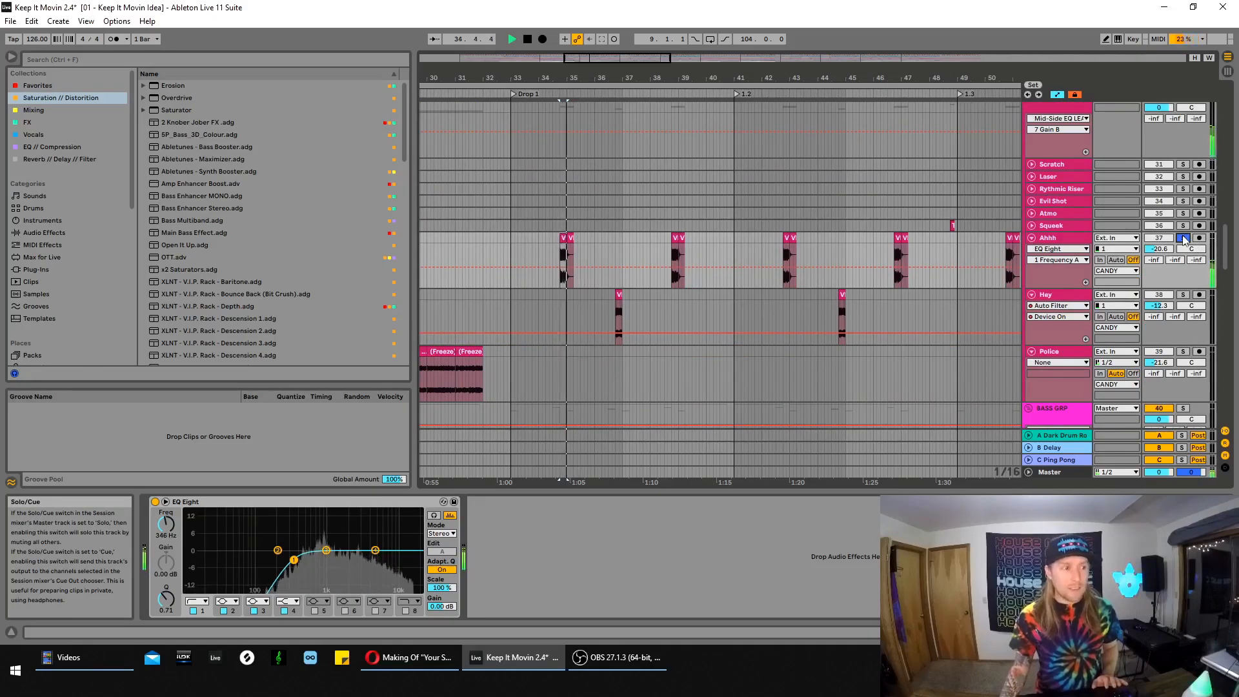
Select the first Hey clip at 36.4.1, solo the Hey track and audition it, examining the clip up close
{"action": "left_click", "coordinate": [620, 303]}
{"action": "left_click", "coordinate": [1183, 295]}
{"action": "key", "text": "space"}
{"action": "key", "text": "space"}
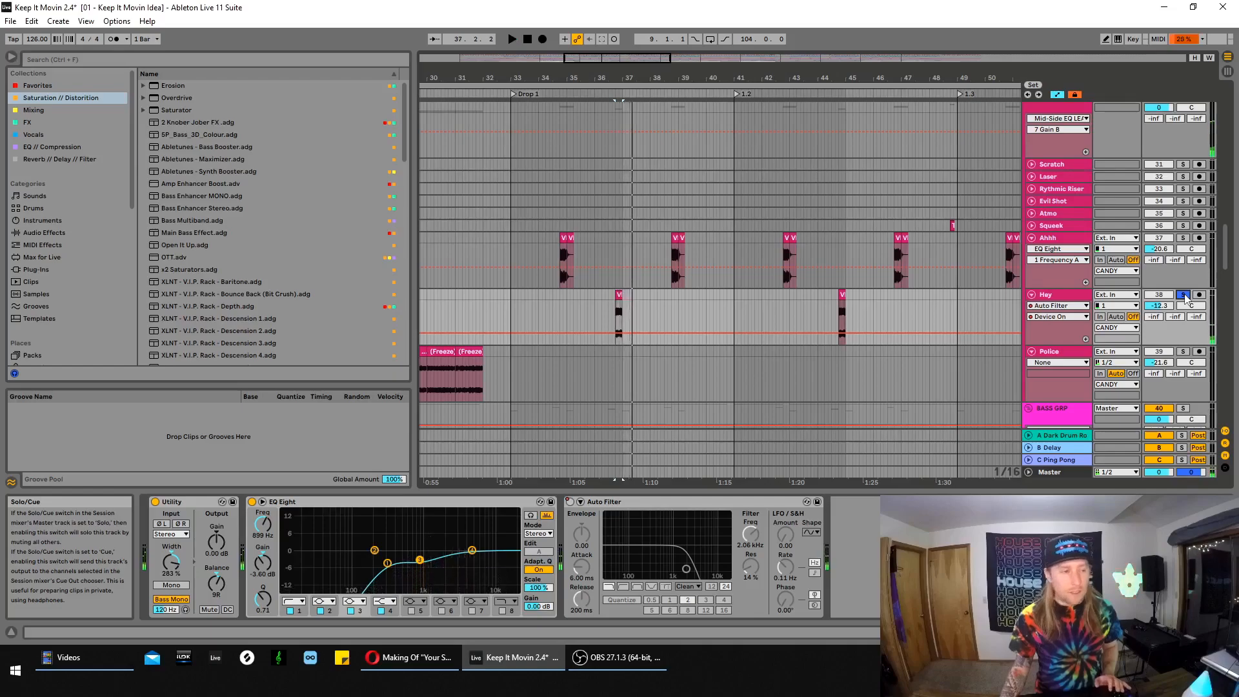
{"action": "scroll", "coordinate": [793, 276], "scroll_direction": "down", "scroll_amount": 2}
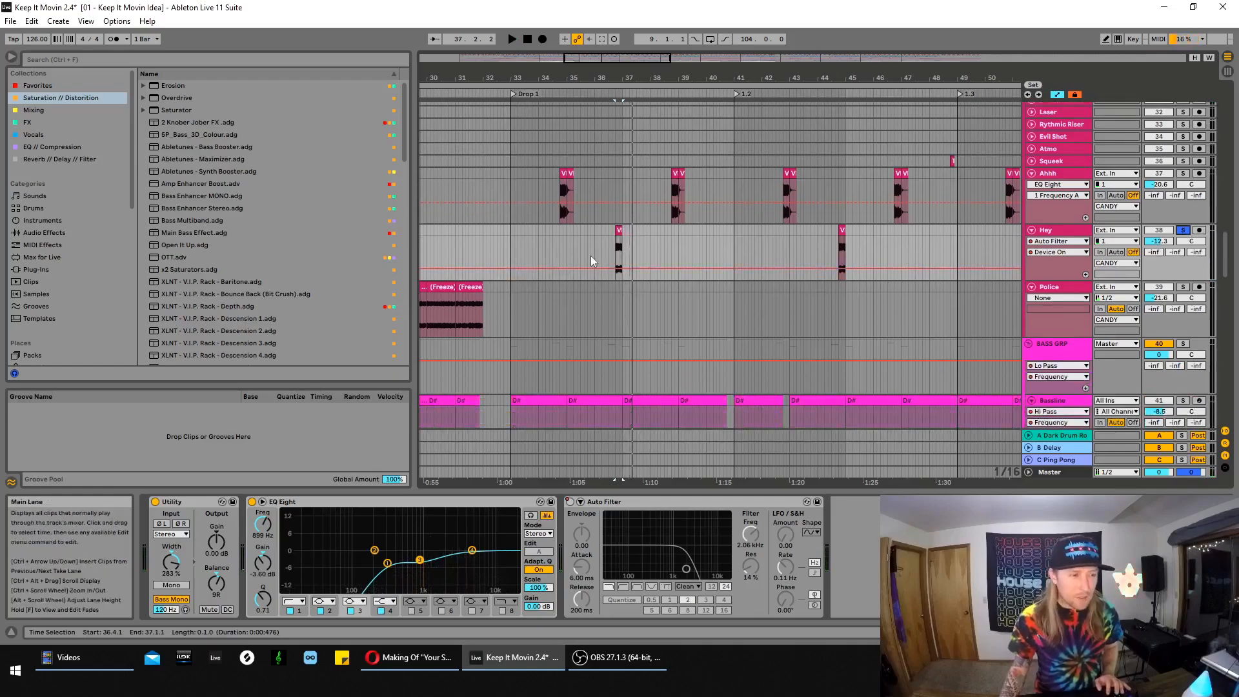
{"action": "left_click_drag", "start_coordinate": [615, 78], "coordinate": [617, 106]}
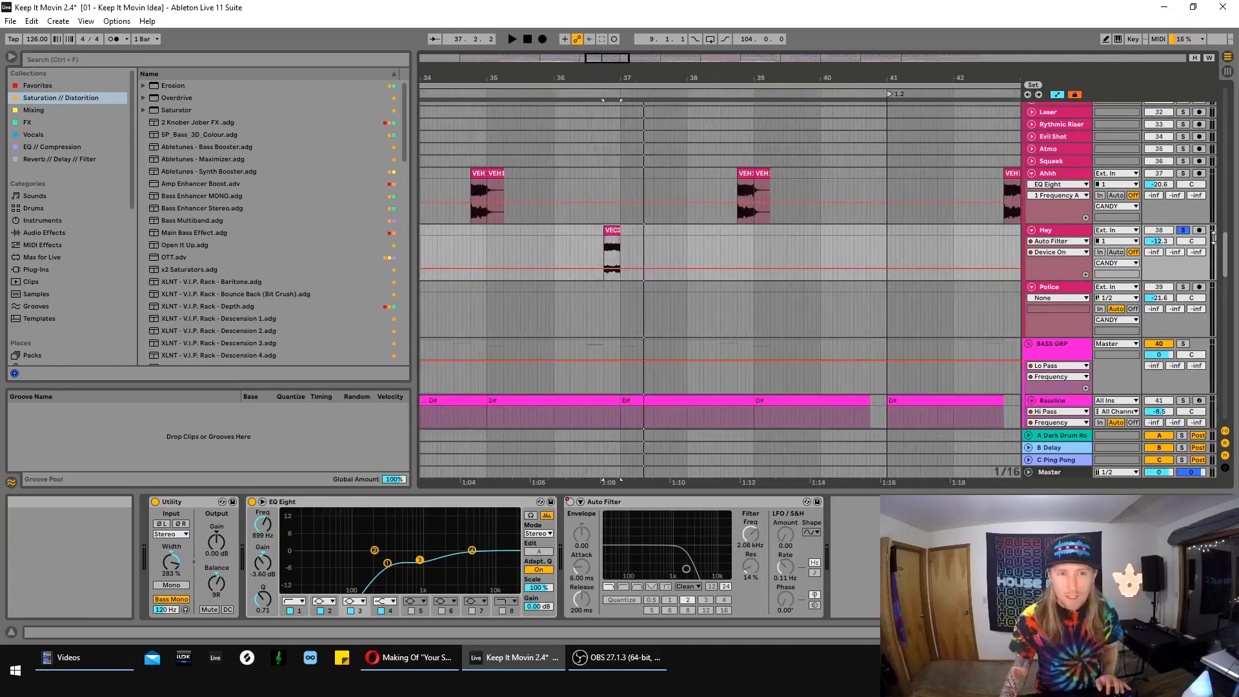
{"action": "key", "text": "space"}
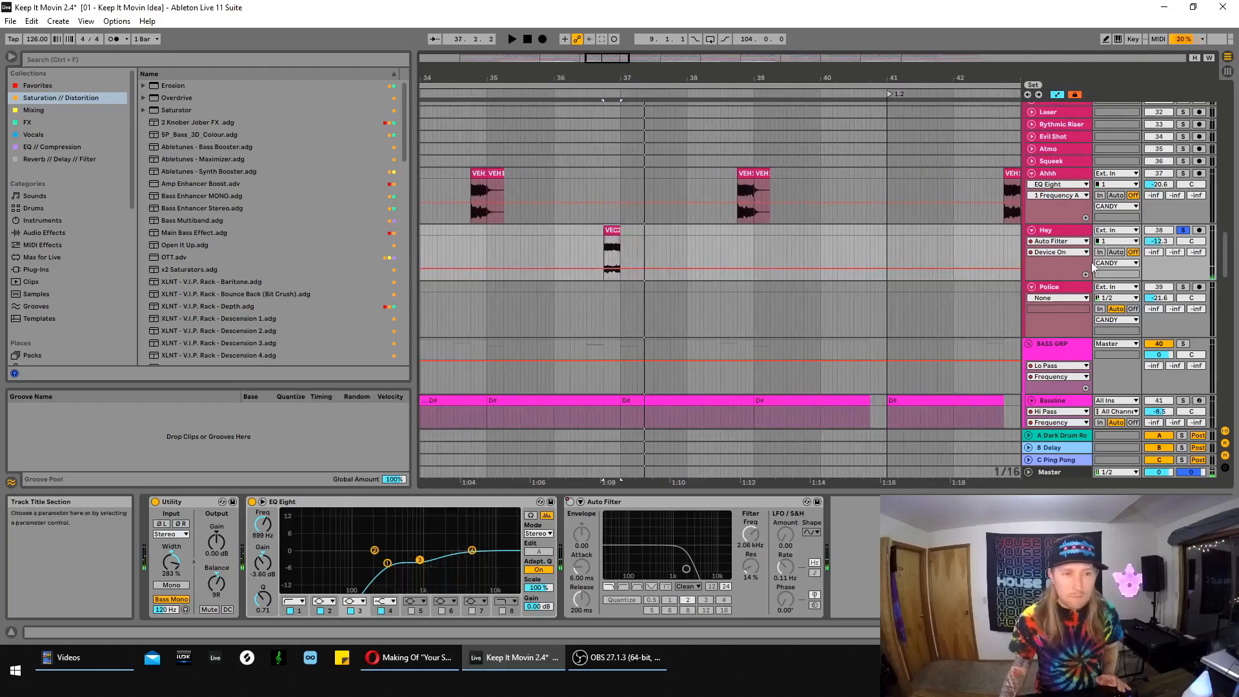
Look through the BASS GRP tracks across Drop 1, including Bassline, Bass Swell, FX Bass and Lead Stab
{"action": "left_click_drag", "start_coordinate": [617, 59], "coordinate": [624, 45]}
{"action": "scroll", "coordinate": [687, 158], "scroll_direction": "down", "scroll_amount": 7}
{"action": "scroll", "coordinate": [699, 173], "scroll_direction": "up", "scroll_amount": 2}
{"action": "scroll", "coordinate": [708, 250], "scroll_direction": "down", "scroll_amount": 1}
{"action": "scroll", "coordinate": [714, 244], "scroll_direction": "up", "scroll_amount": 3}
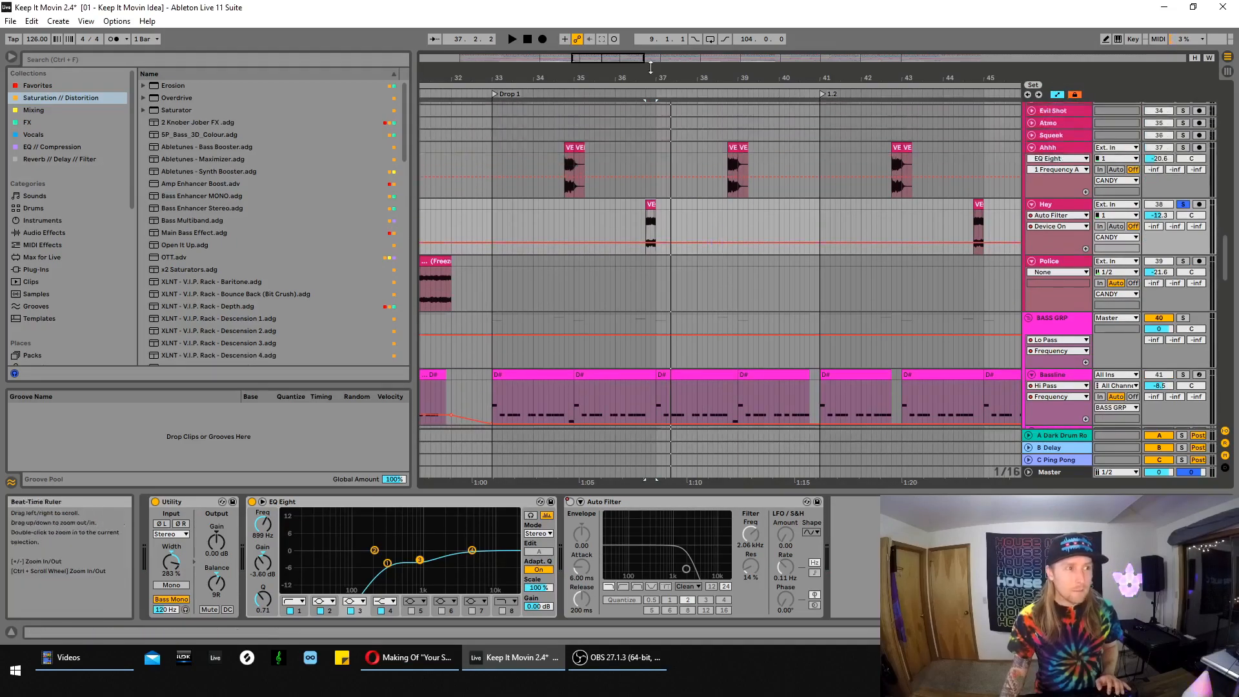
{"action": "left_click_drag", "start_coordinate": [630, 57], "coordinate": [629, 29]}
{"action": "scroll", "coordinate": [897, 239], "scroll_direction": "down", "scroll_amount": 3}
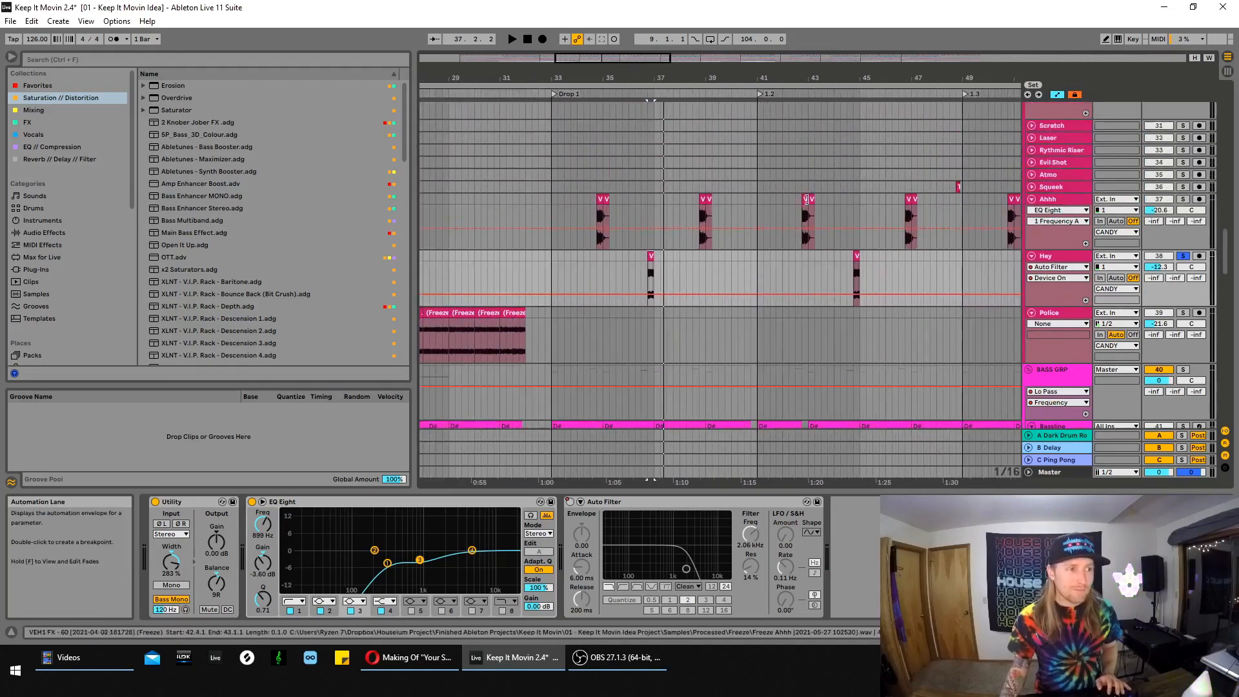
{"action": "scroll", "coordinate": [897, 237], "scroll_direction": "down", "scroll_amount": 3}
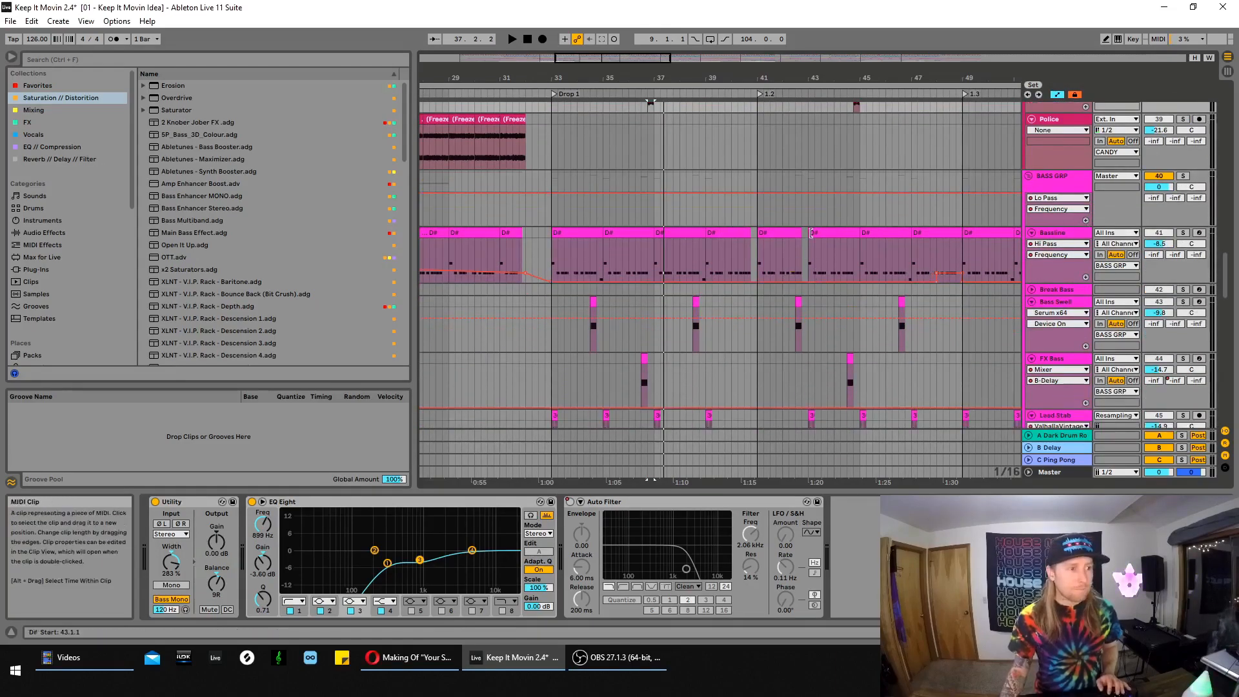
Select the Bassline clip at the start of Drop 1 (33.1.1), solo the Bassline track and audition it
{"action": "left_click", "coordinate": [581, 231]}
{"action": "left_click", "coordinate": [1183, 232]}
{"action": "key", "text": "space"}
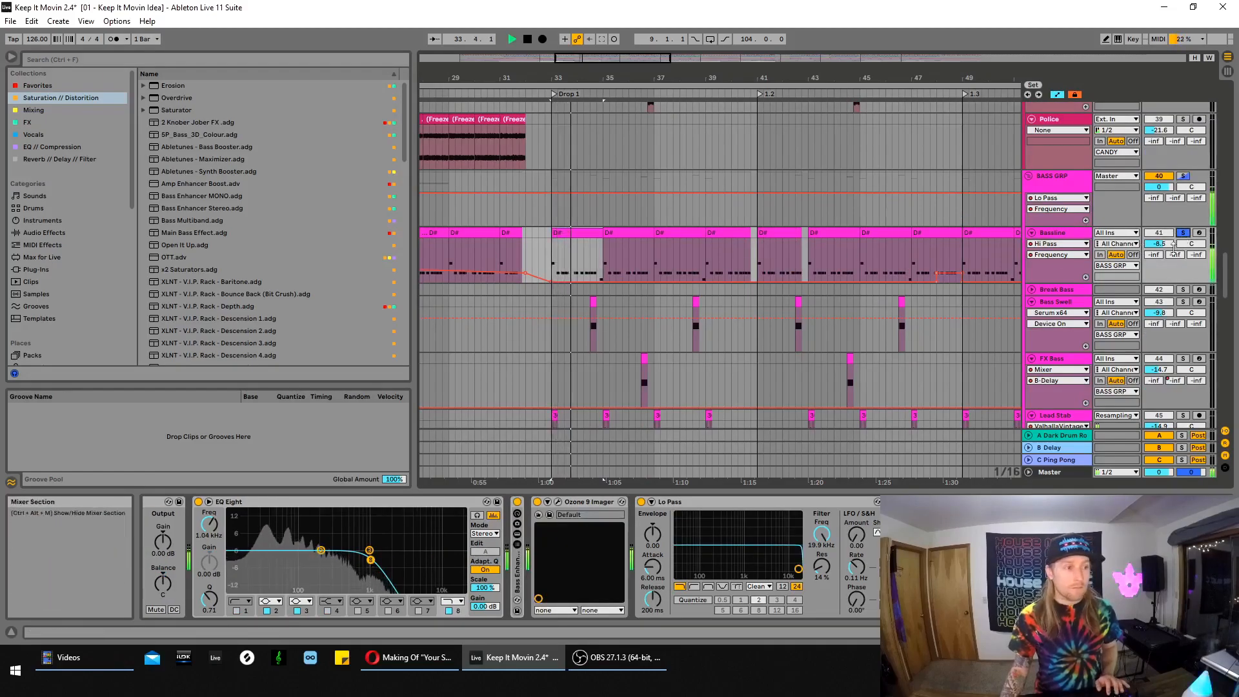
{"action": "key", "text": "space"}
Solo the KICK GRP and Claps groups together with the Bassline and audition Drop 1, looking through the drum tracks during playback
{"action": "key", "text": "s"}
{"action": "left_click_drag", "start_coordinate": [1226, 275], "coordinate": [1234, 110]}
{"action": "left_click", "coordinate": [1183, 267]}
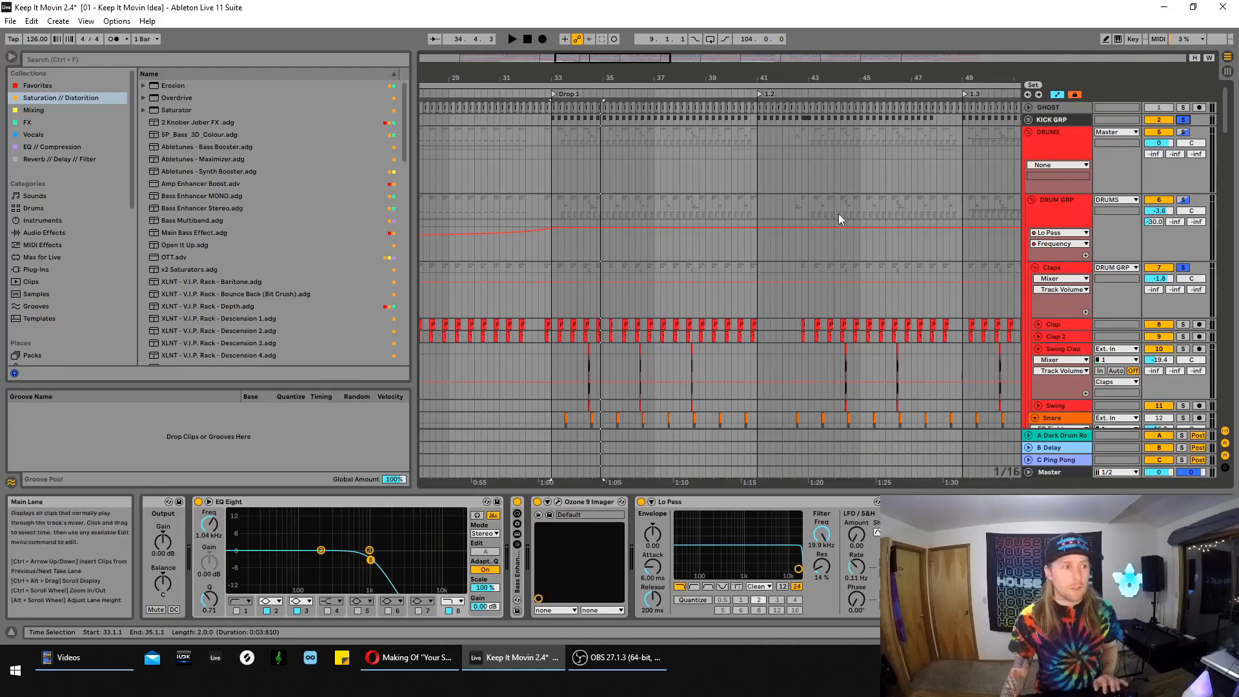
{"action": "scroll", "coordinate": [838, 215], "scroll_direction": "down", "scroll_amount": 4}
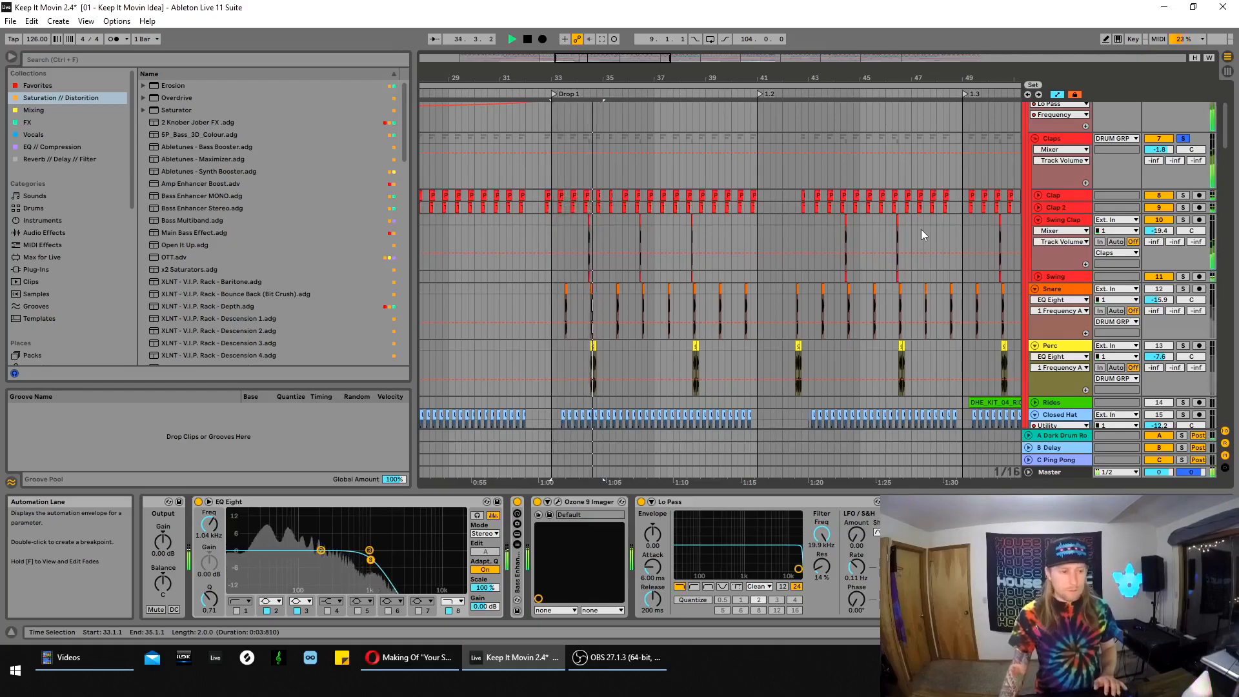
{"action": "scroll", "coordinate": [930, 322], "scroll_direction": "down", "scroll_amount": 3}
{"action": "scroll", "coordinate": [928, 320], "scroll_direction": "down", "scroll_amount": 2}
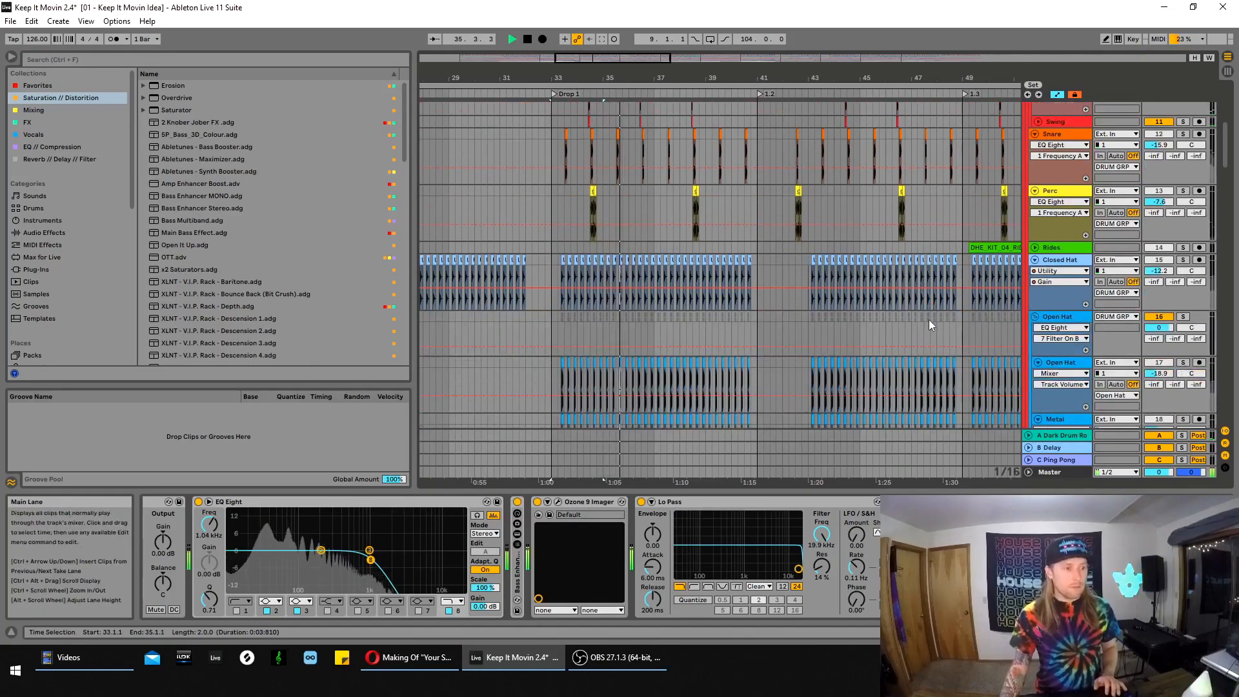
{"action": "scroll", "coordinate": [932, 320], "scroll_direction": "down", "scroll_amount": 2}
{"action": "scroll", "coordinate": [934, 316], "scroll_direction": "down", "scroll_amount": 5}
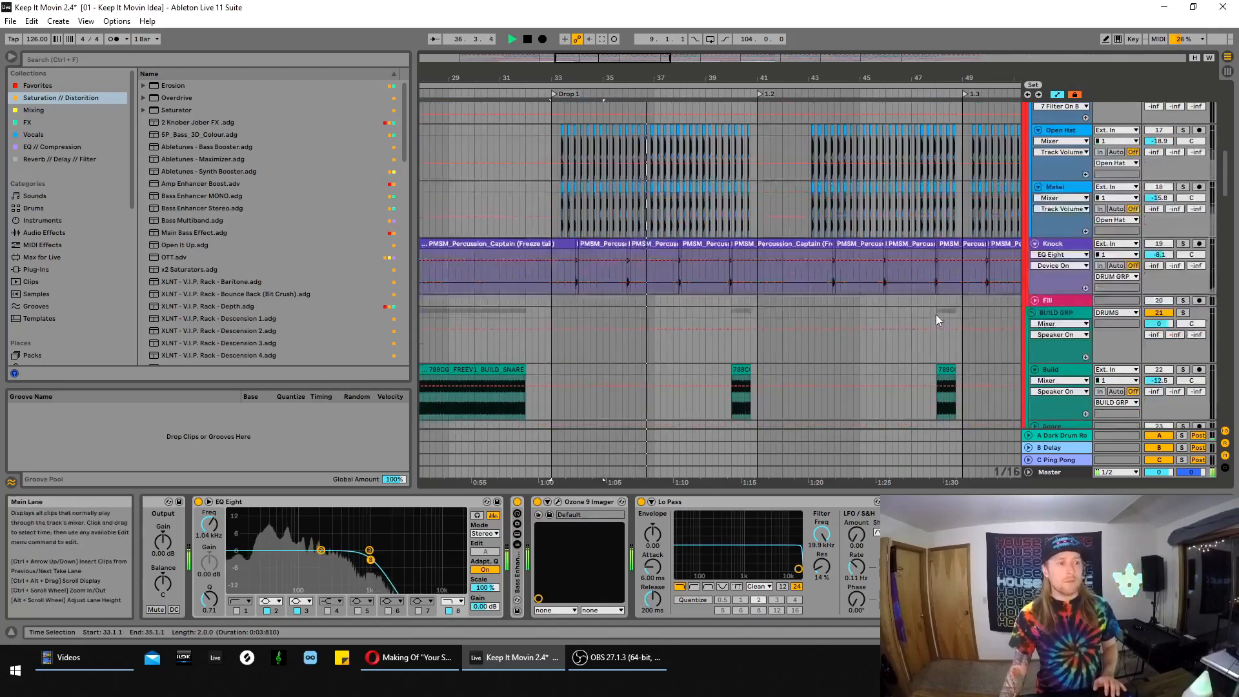
{"action": "key", "text": "space"}
Solo Bass Swell, FX Bass and Lead Stab along with the Bassline and audition them together from 33.1.1
{"action": "scroll", "coordinate": [954, 258], "scroll_direction": "down", "scroll_amount": 8}
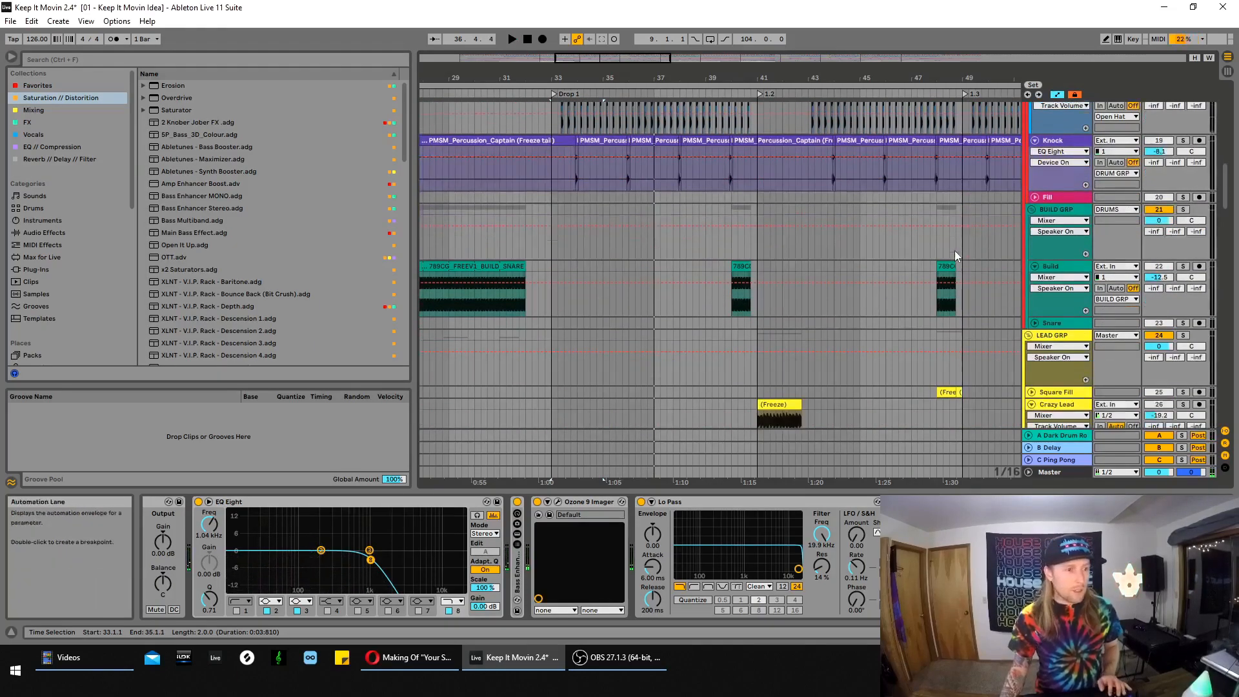
{"action": "scroll", "coordinate": [955, 256], "scroll_direction": "down", "scroll_amount": 6}
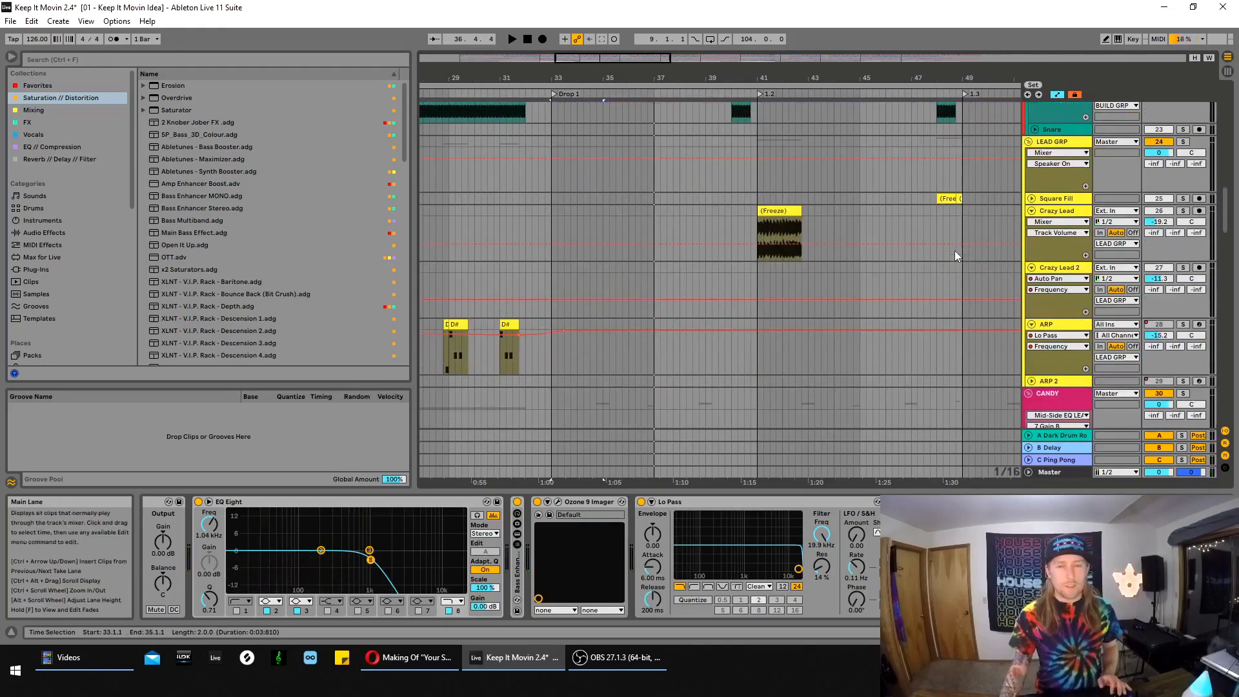
{"action": "scroll", "coordinate": [875, 276], "scroll_direction": "down", "scroll_amount": 5}
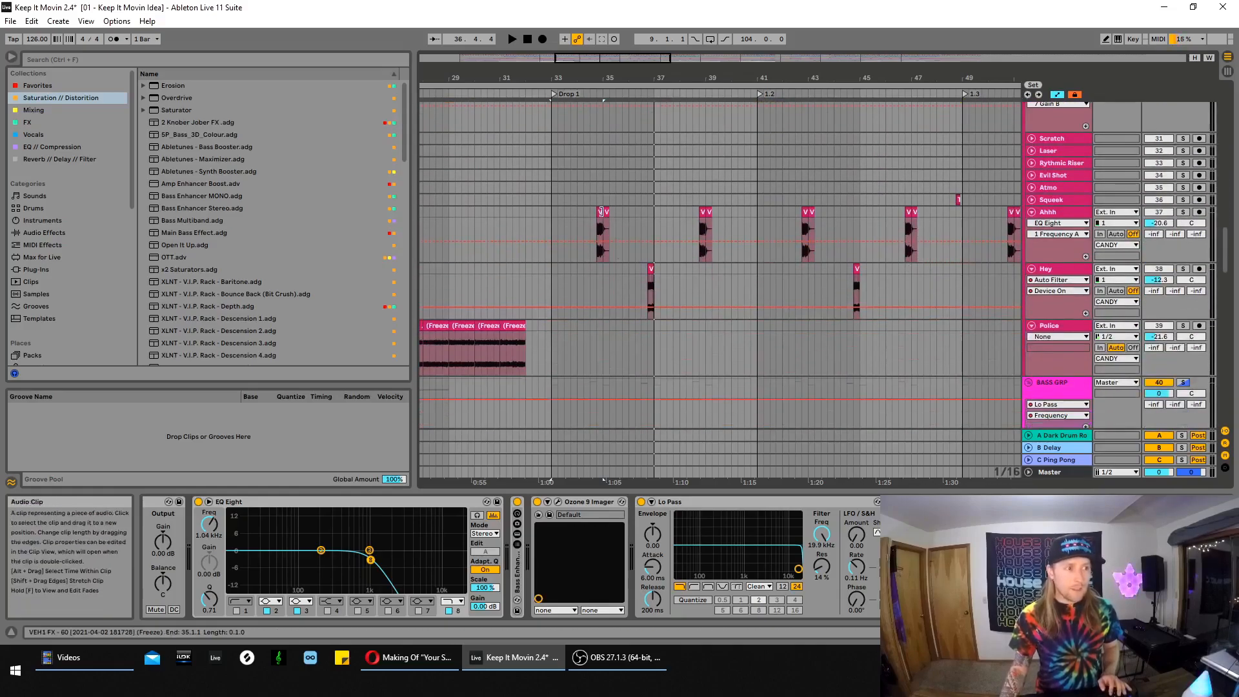
{"action": "scroll", "coordinate": [890, 251], "scroll_direction": "down", "scroll_amount": 5}
{"action": "scroll", "coordinate": [891, 249], "scroll_direction": "down", "scroll_amount": 5}
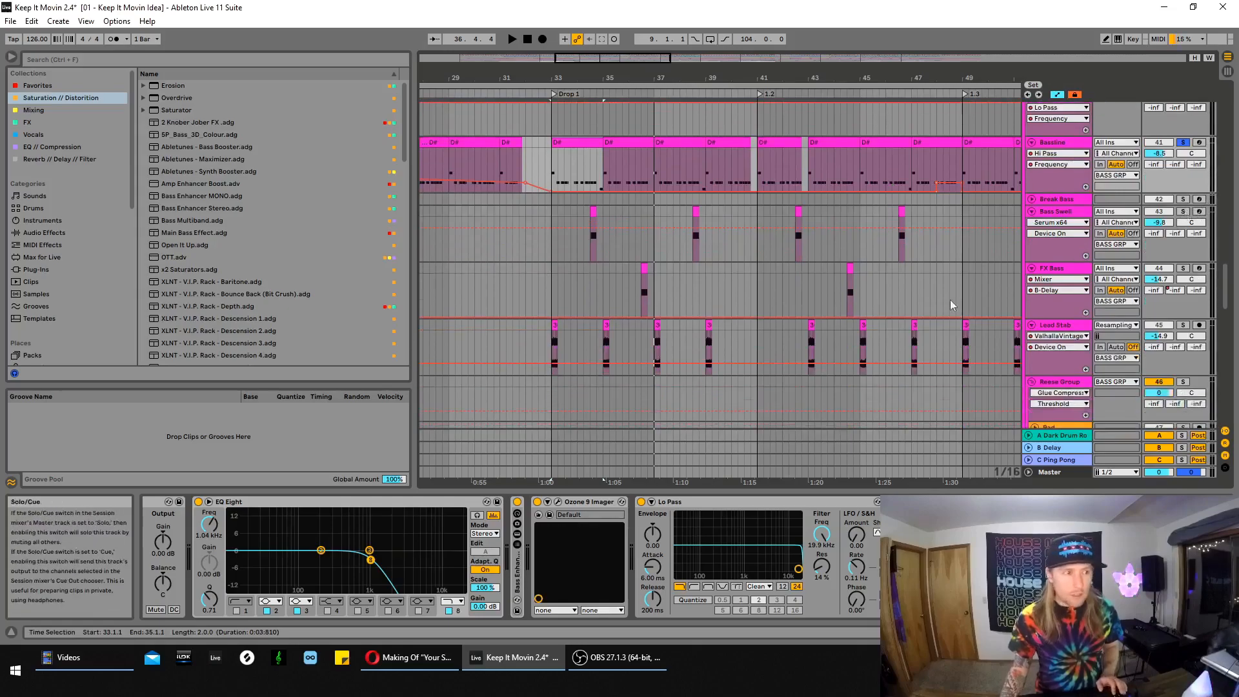
{"action": "left_click", "coordinate": [551, 248]}
{"action": "key", "text": "space"}
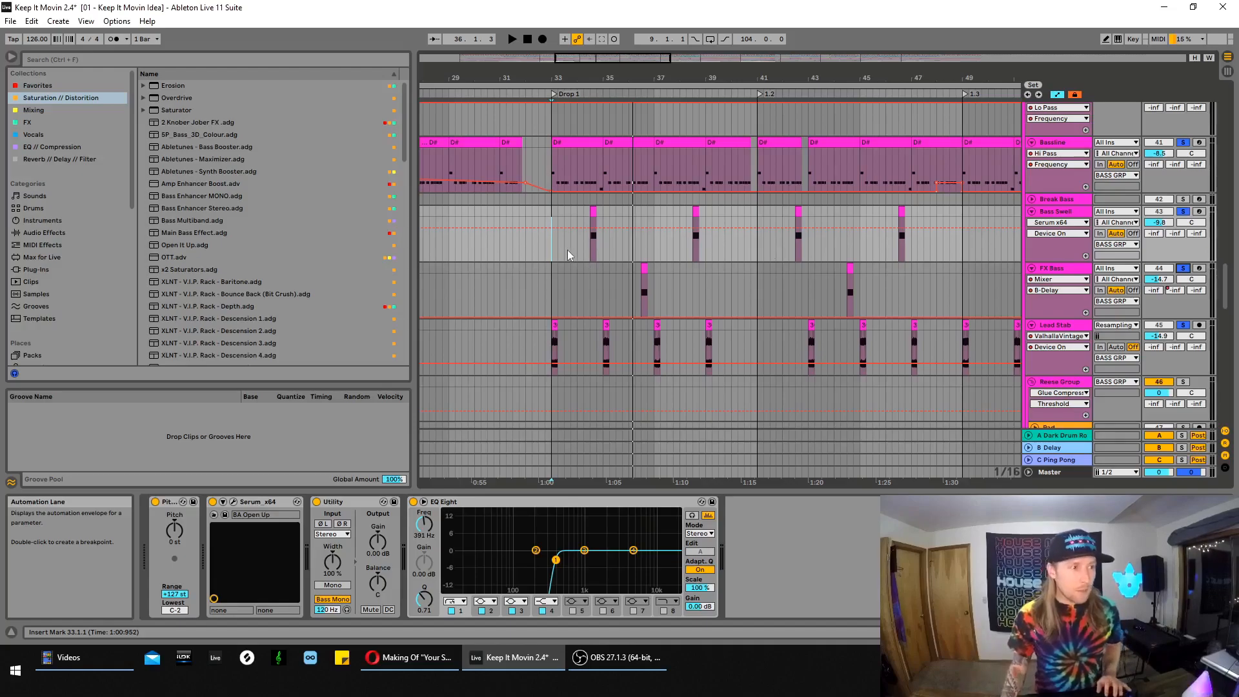
{"action": "left_click", "coordinate": [551, 250]}
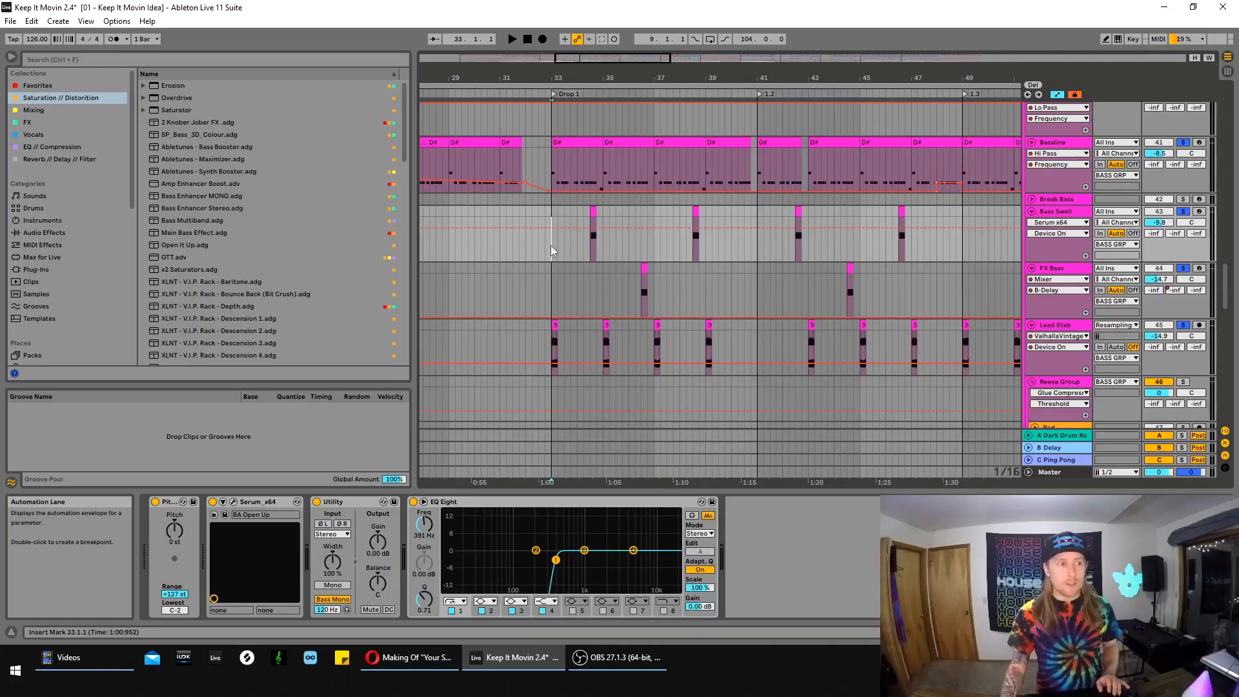
{"action": "key", "text": "space"}
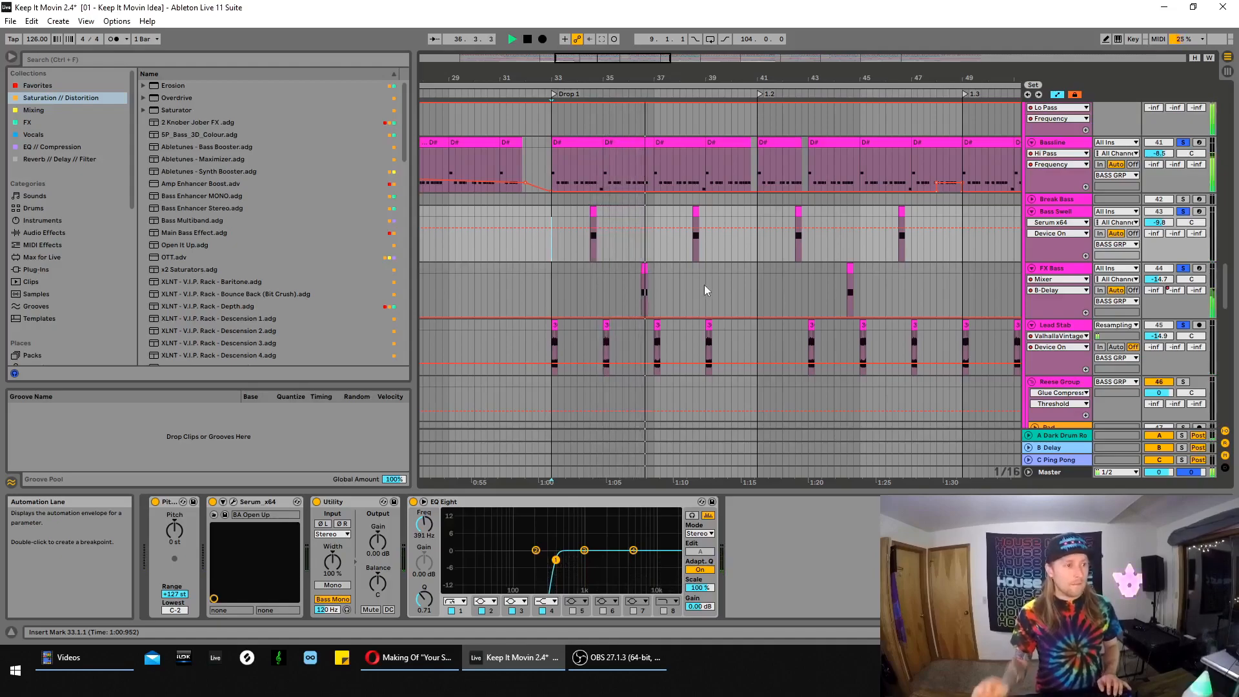
{"action": "key", "text": "space"}
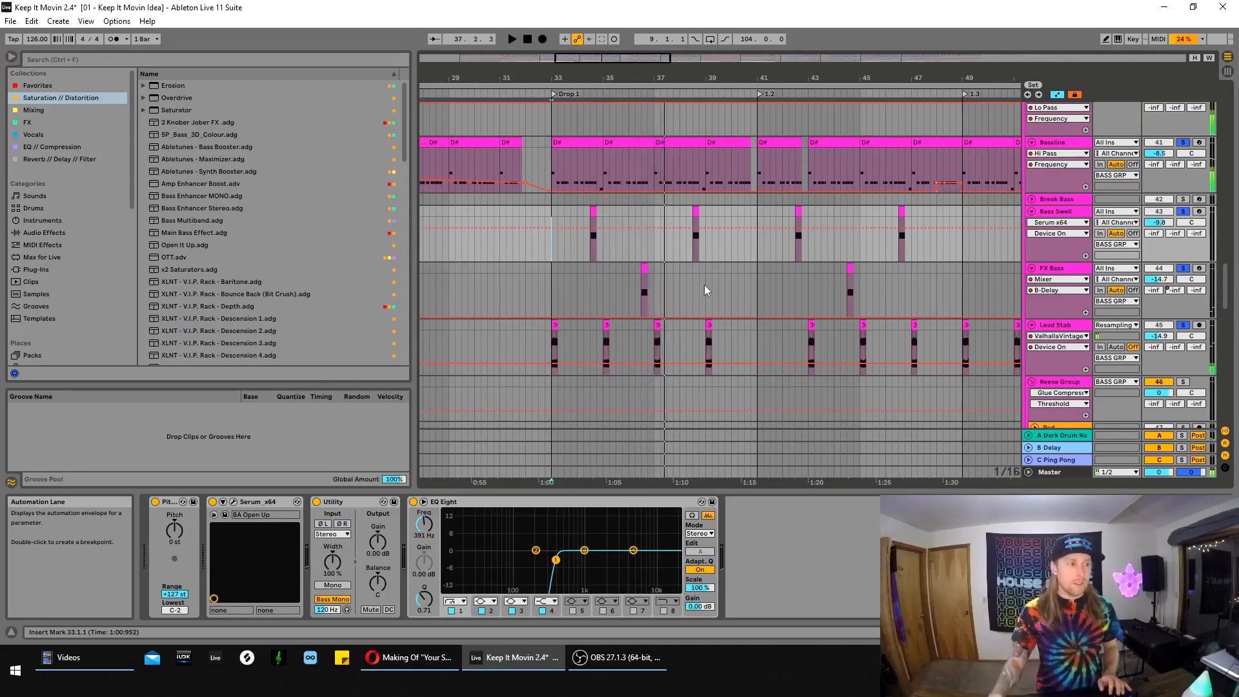
Show the FX Bass track's devices, select its clip at 36.3.1 and examine the Glue Compressor's Attack setting
{"action": "scroll", "coordinate": [739, 231], "scroll_direction": "down", "scroll_amount": 1}
{"action": "scroll", "coordinate": [739, 231], "scroll_direction": "down", "scroll_amount": 5}
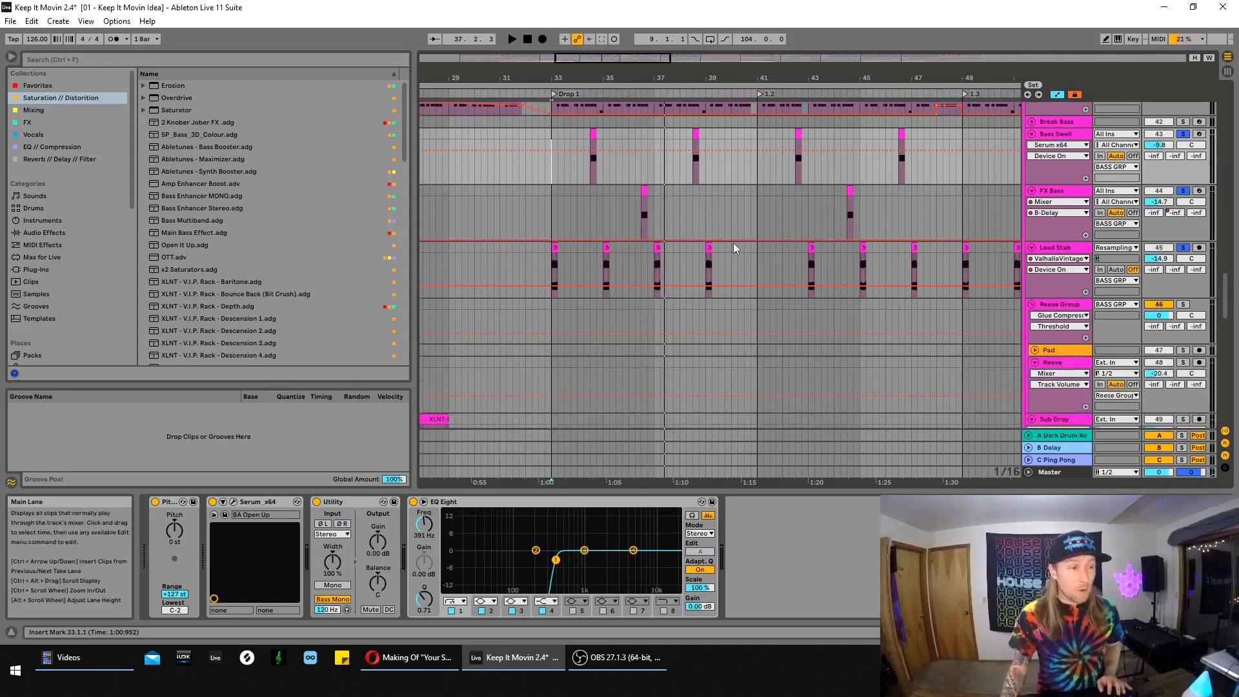
{"action": "scroll", "coordinate": [800, 233], "scroll_direction": "down", "scroll_amount": 3}
{"action": "scroll", "coordinate": [816, 361], "scroll_direction": "up", "scroll_amount": 5}
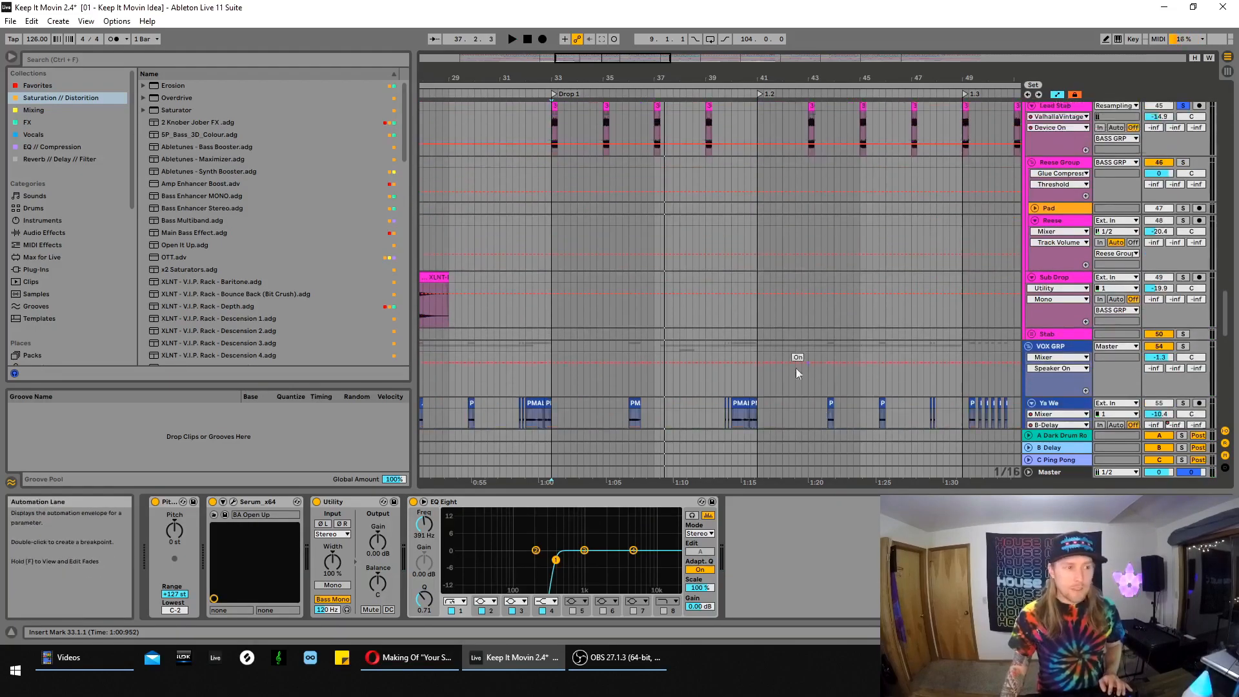
{"action": "scroll", "coordinate": [632, 337], "scroll_direction": "up", "scroll_amount": 4}
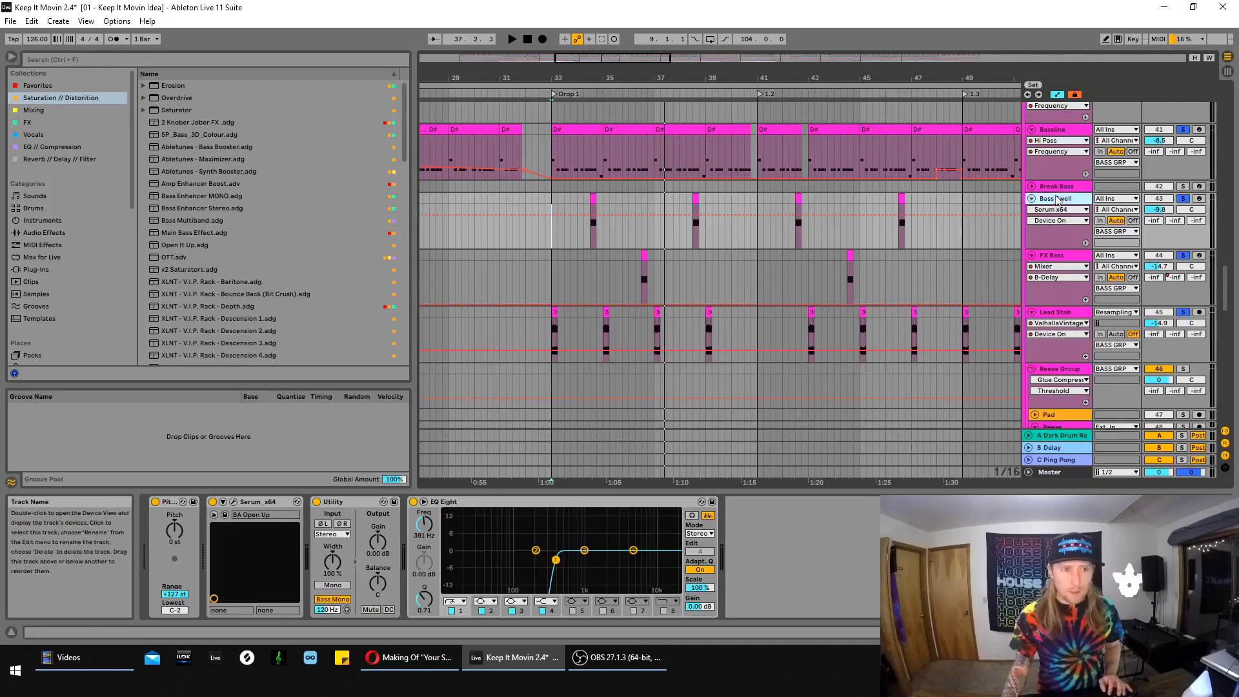
{"action": "left_click", "coordinate": [1061, 255]}
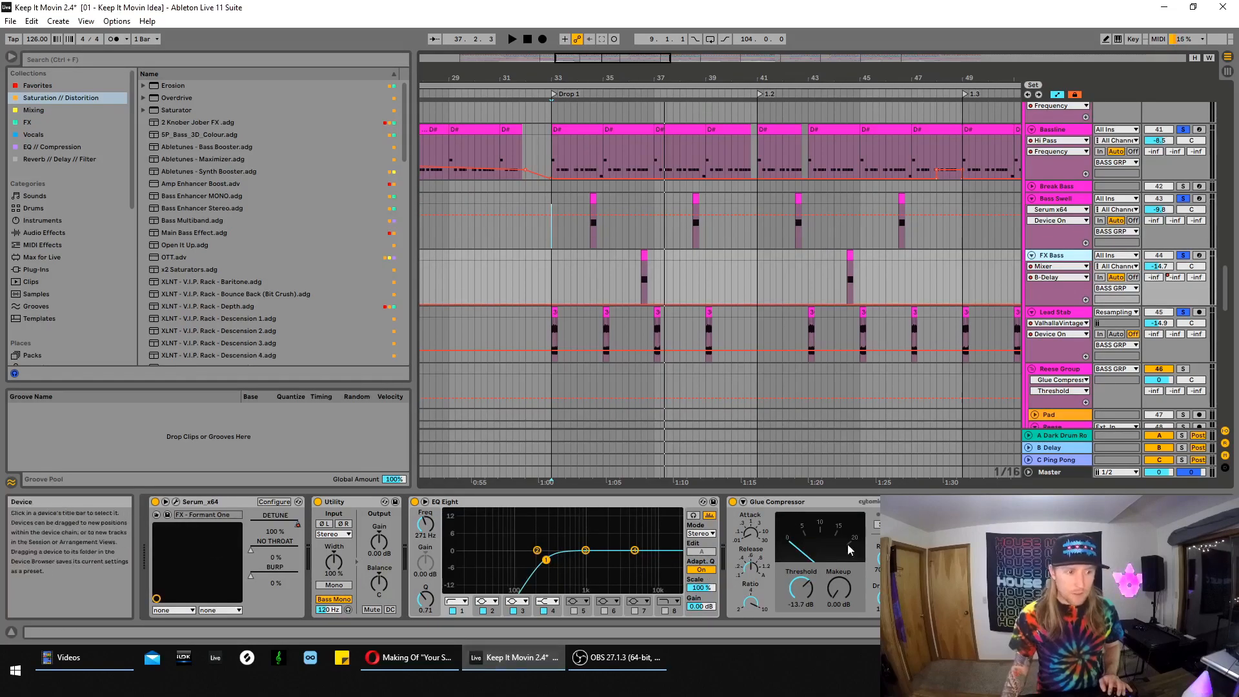
{"action": "left_click", "coordinate": [644, 256]}
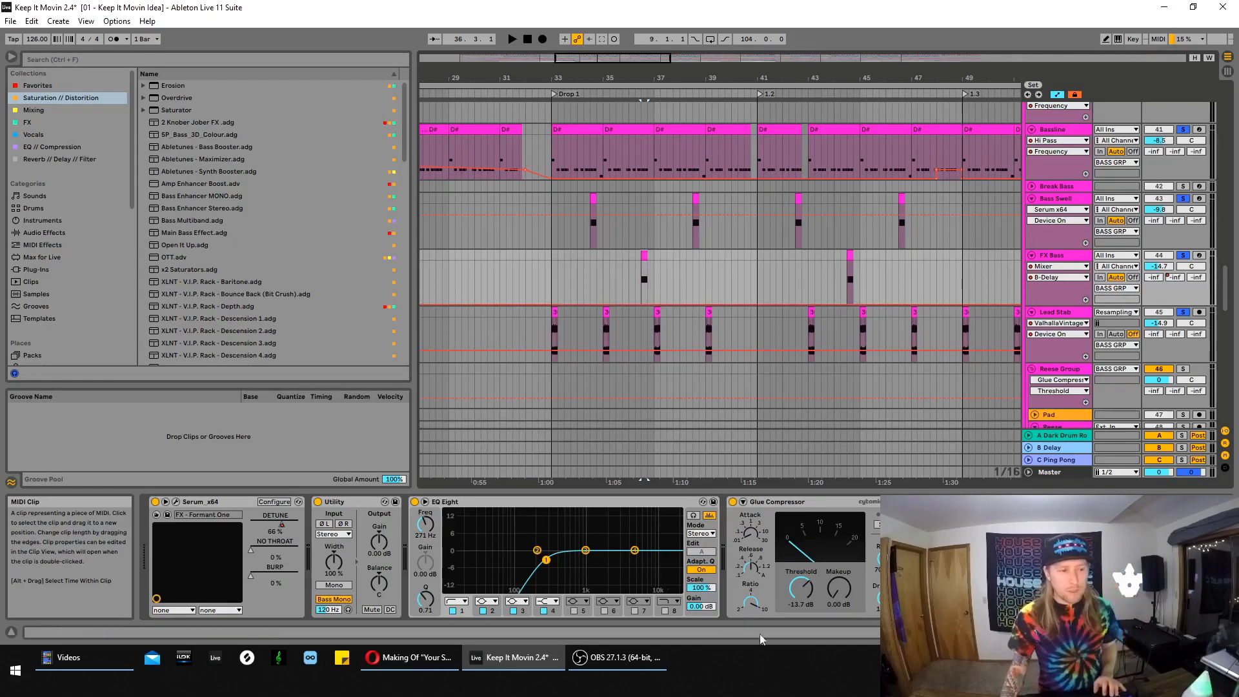
{"action": "left_click", "coordinate": [751, 535]}
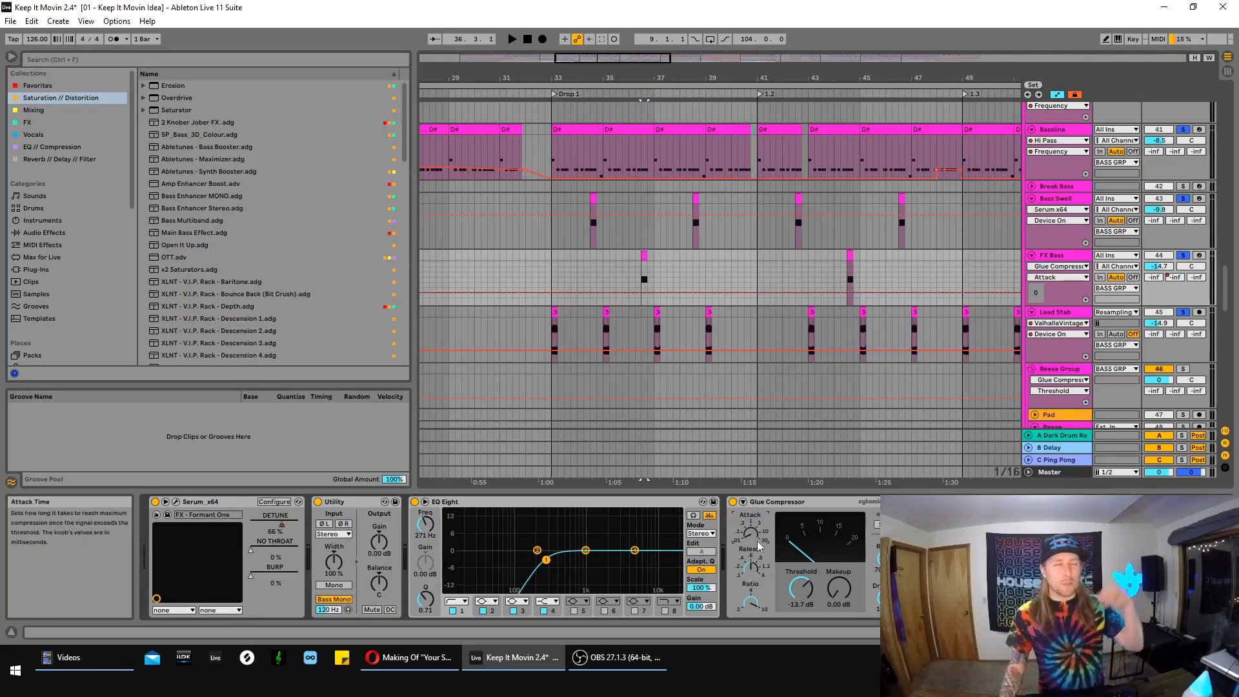
Solo the Ya We vocal track in the VOX GRP, select its clip at 36.1.1 and audition it
{"action": "scroll", "coordinate": [928, 255], "scroll_direction": "down", "scroll_amount": 5}
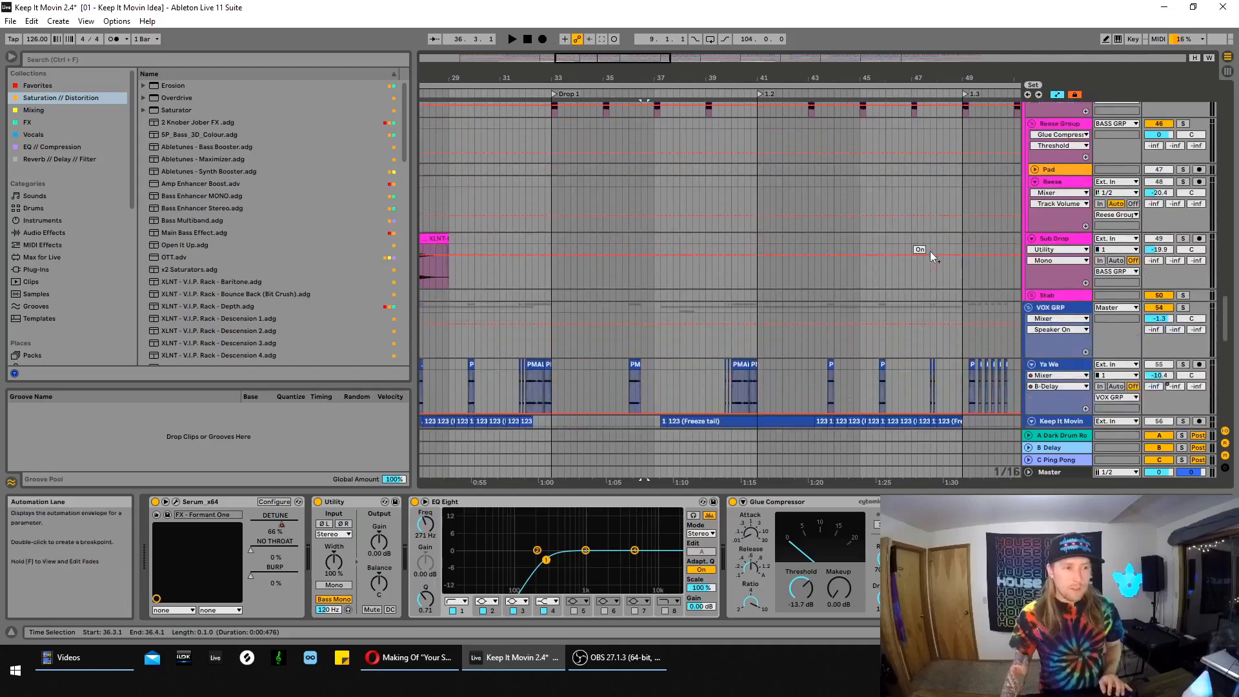
{"action": "scroll", "coordinate": [934, 250], "scroll_direction": "down", "scroll_amount": 8}
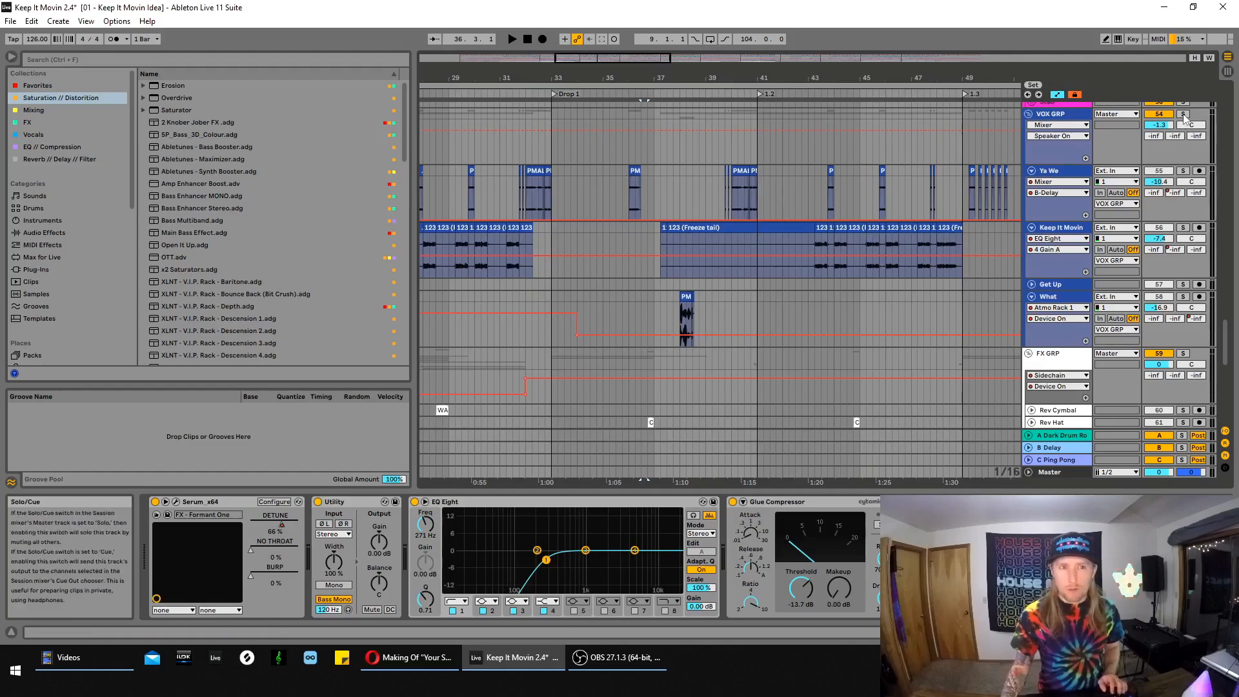
{"action": "left_click", "coordinate": [1183, 171]}
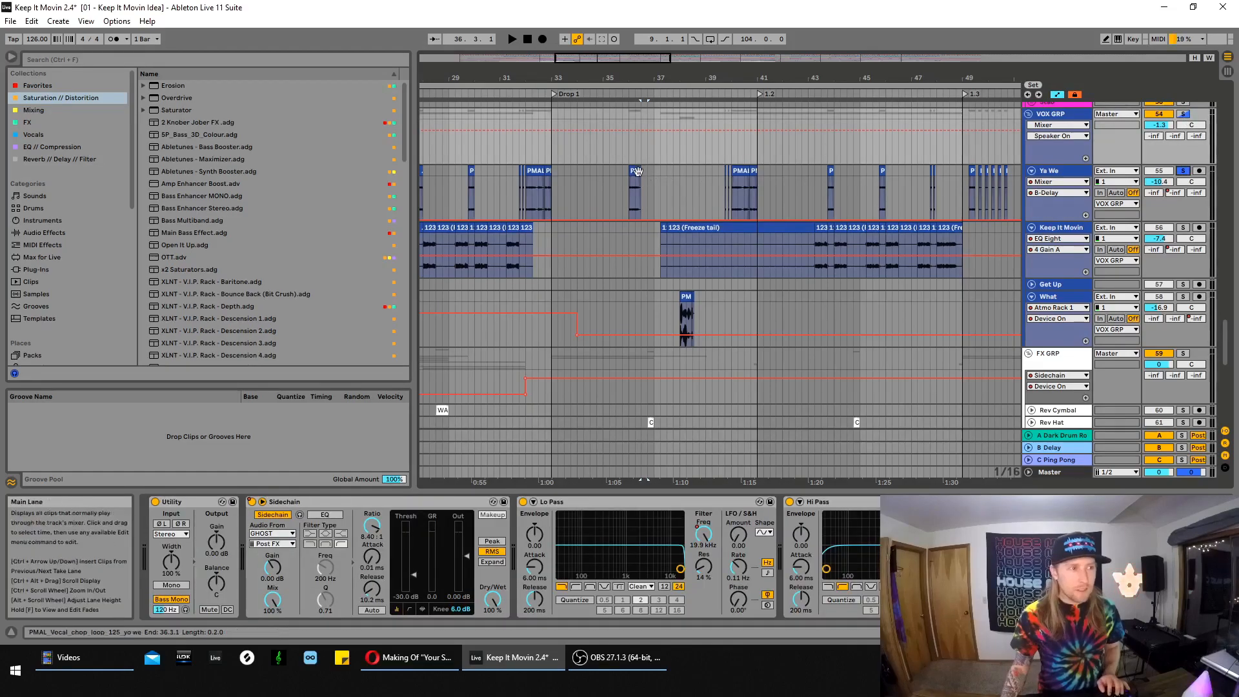
{"action": "left_click", "coordinate": [635, 171]}
{"action": "key", "text": "space"}
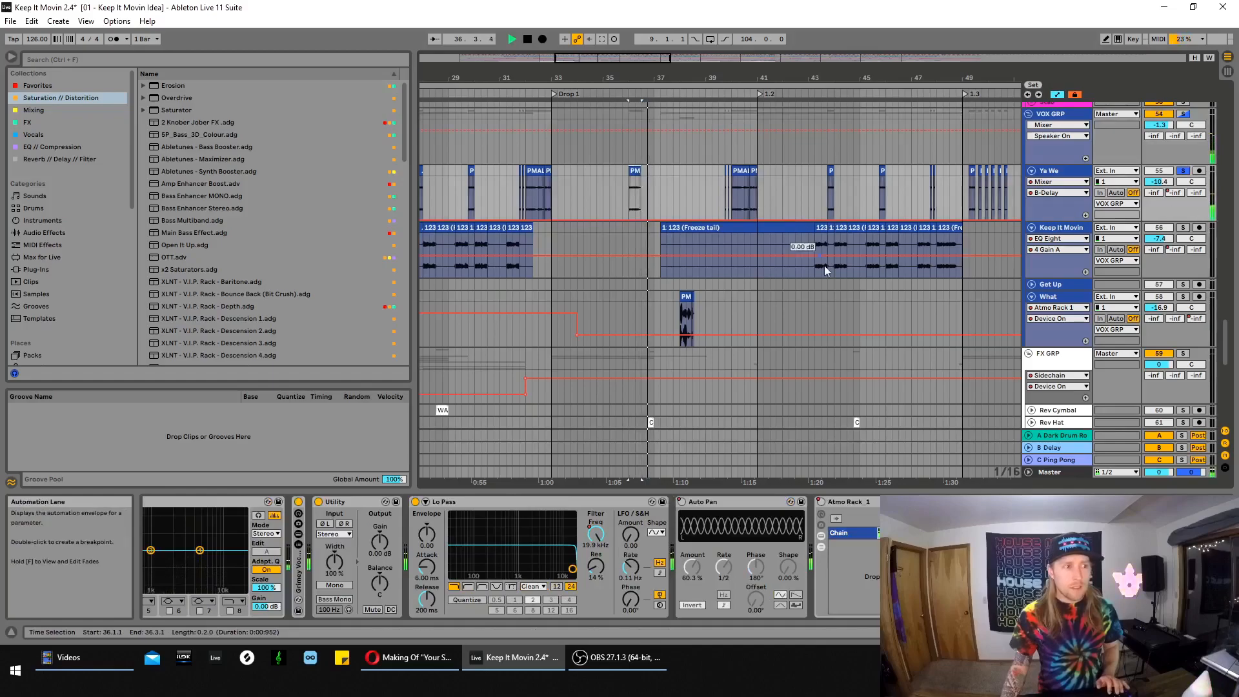
Solo the What vocal track, select its clip at 38.1.1 and audition it
{"action": "left_click", "coordinate": [1183, 296]}
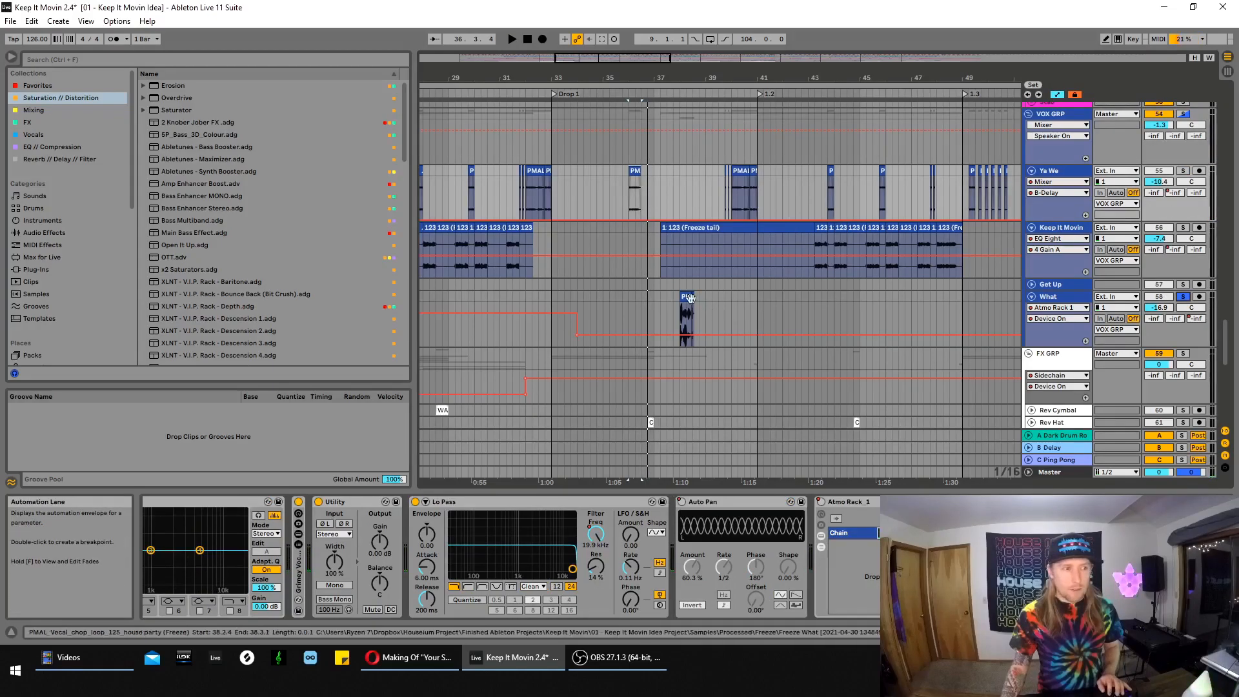
{"action": "left_click", "coordinate": [687, 297]}
{"action": "key", "text": "space"}
{"action": "key", "text": "space"}
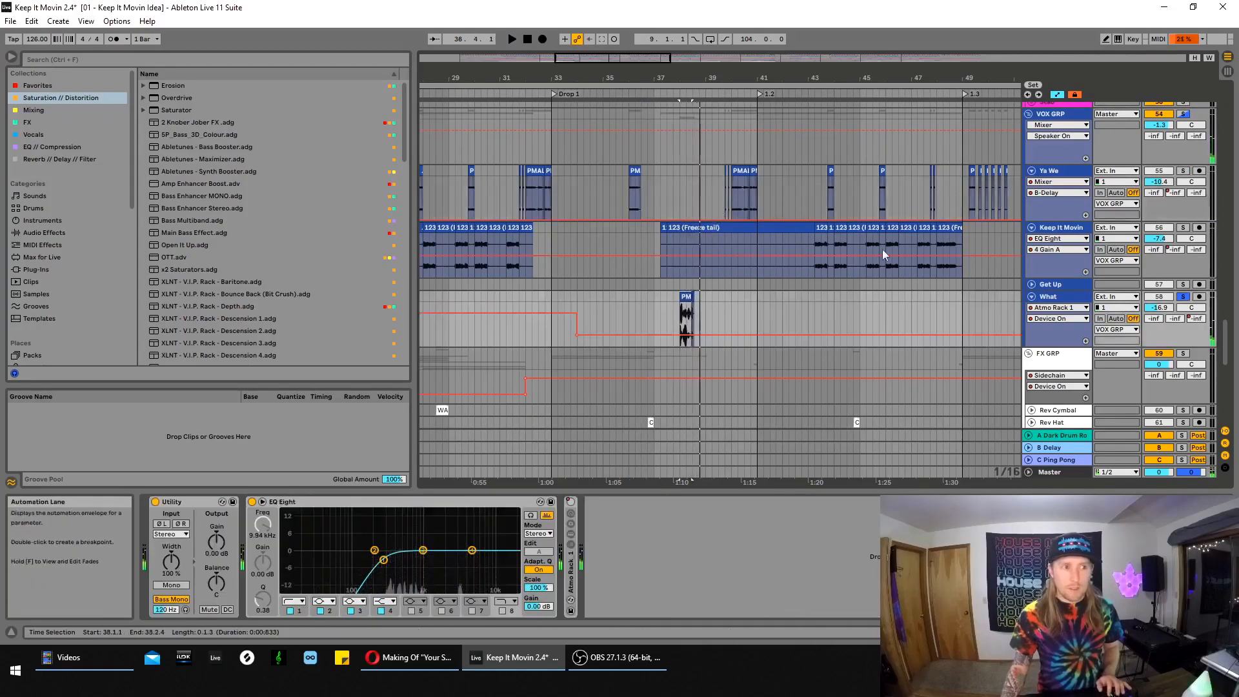
Audition Drop 1 from 35.3.1 with the whole VOX GRP soloed, and again with that solo cleared
{"action": "scroll", "coordinate": [811, 319], "scroll_direction": "up", "scroll_amount": 1}
{"action": "scroll", "coordinate": [812, 318], "scroll_direction": "up", "scroll_amount": 3}
{"action": "left_click", "coordinate": [1183, 191]}
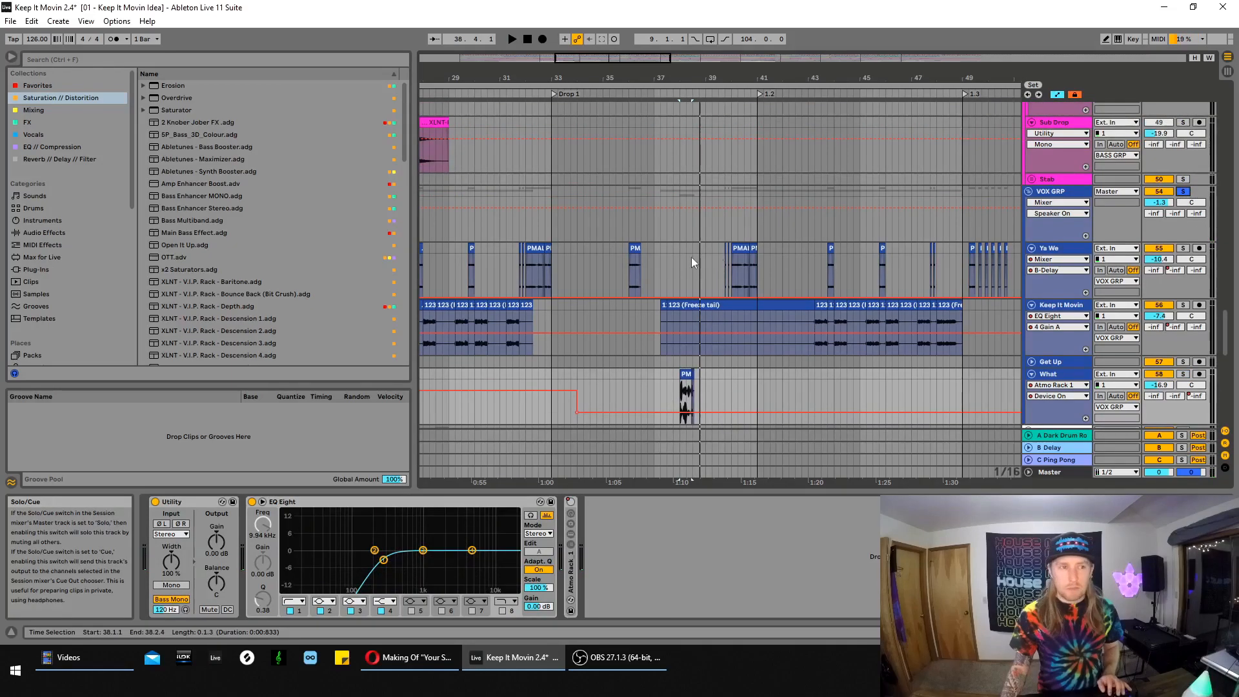
{"action": "left_click", "coordinate": [614, 265]}
{"action": "key", "text": "space"}
{"action": "key", "text": "space"}
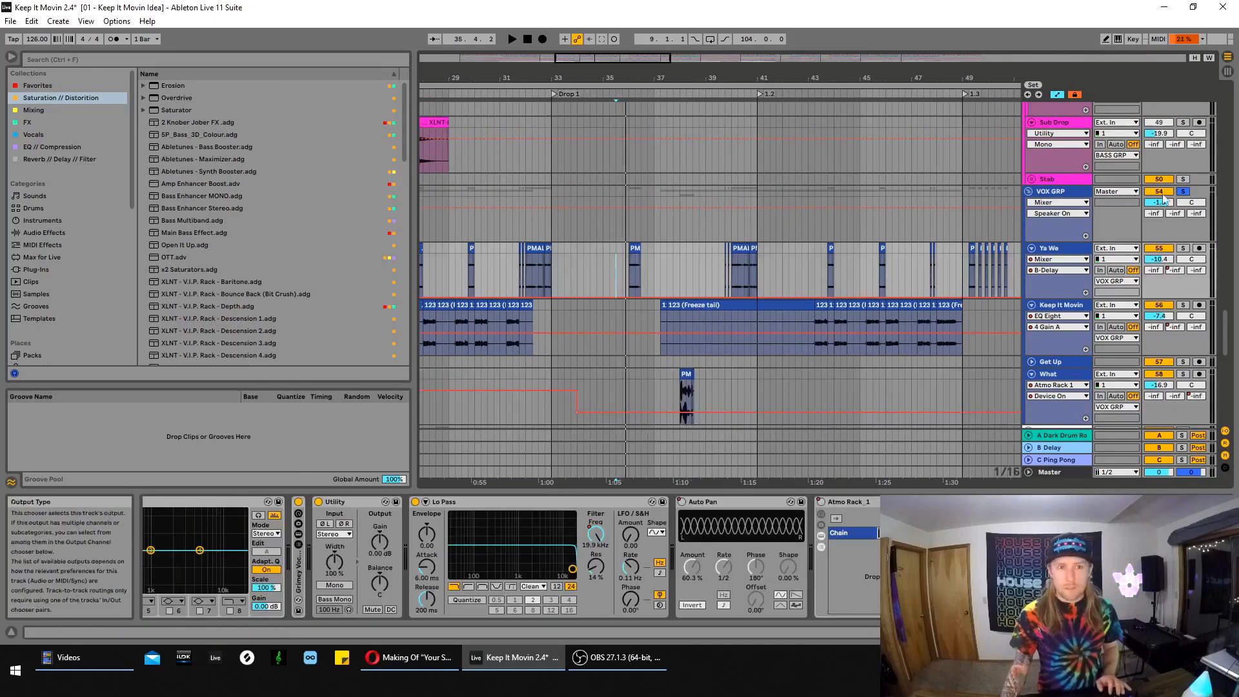
{"action": "left_click", "coordinate": [1183, 191]}
{"action": "key", "text": "space"}
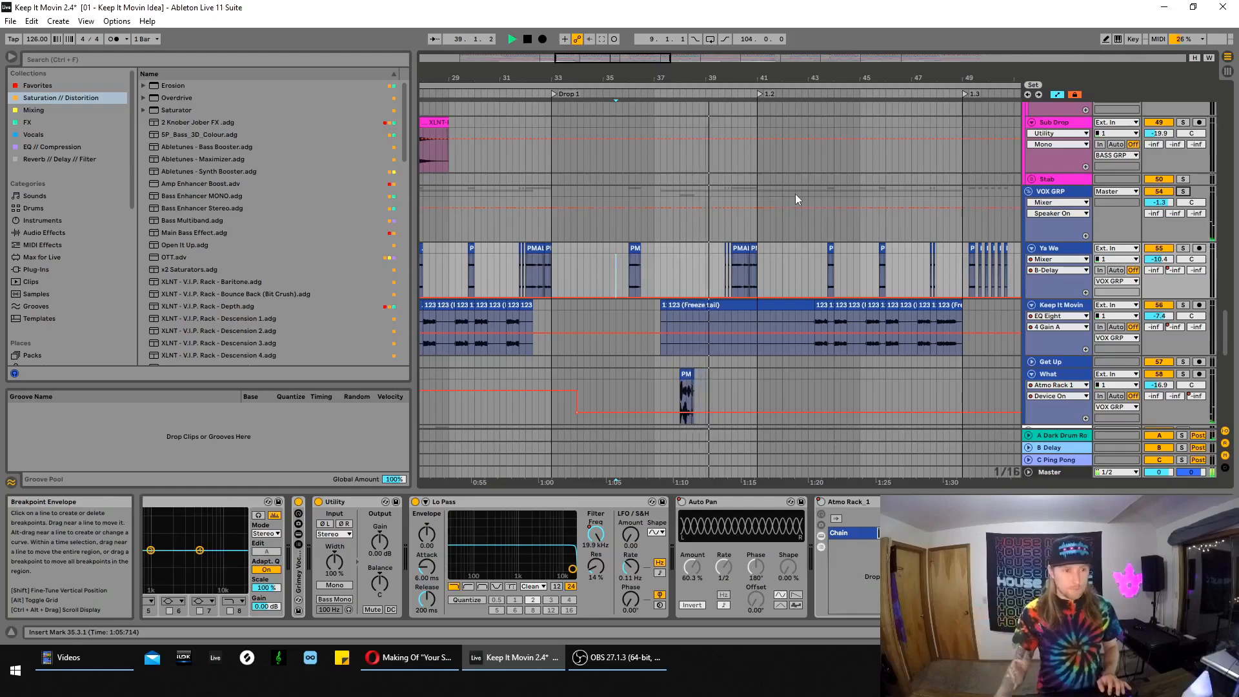
Look at the FX GRP tracks and select the KSHMR_Sweep_Down clip at 33.1.1 on the Main Downsweep track
{"action": "scroll", "coordinate": [878, 244], "scroll_direction": "down", "scroll_amount": 5}
{"action": "scroll", "coordinate": [868, 233], "scroll_direction": "down", "scroll_amount": 4}
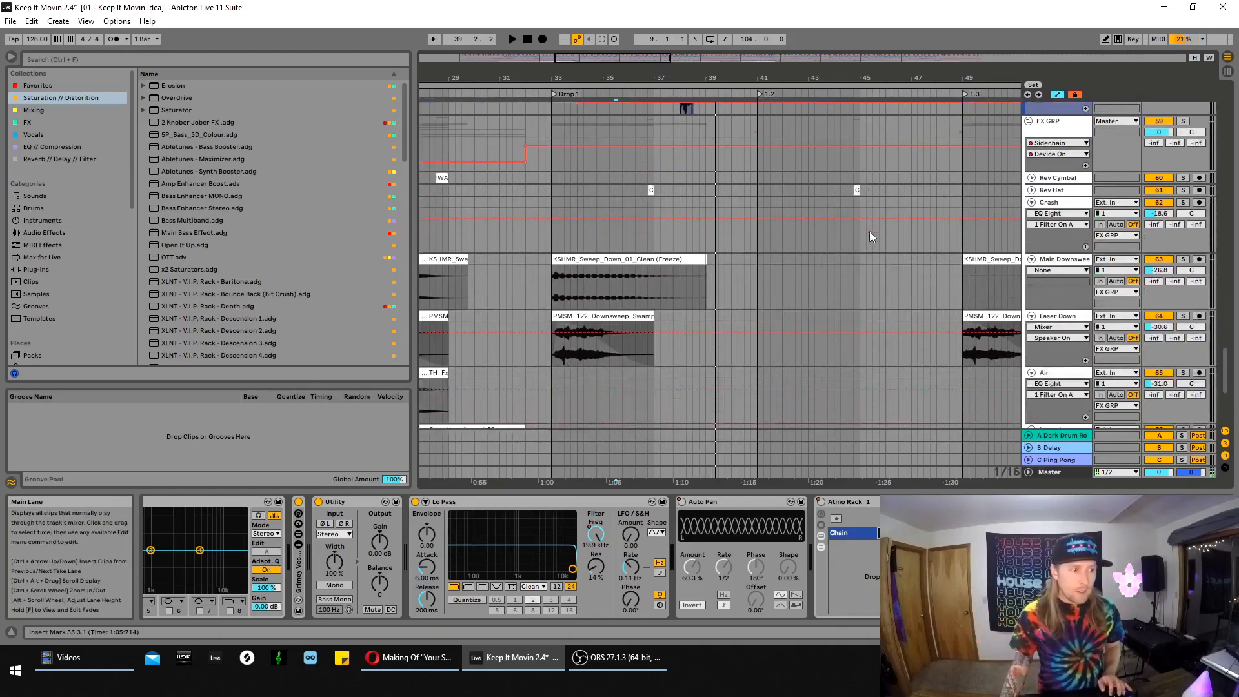
{"action": "left_click", "coordinate": [576, 220]}
Go to section 1.2, play from just before the Crazy Lead clip in the LEAD GRP, and examine the clip at 41.1.1 up close
{"action": "scroll", "coordinate": [892, 289], "scroll_direction": "up", "scroll_amount": 8}
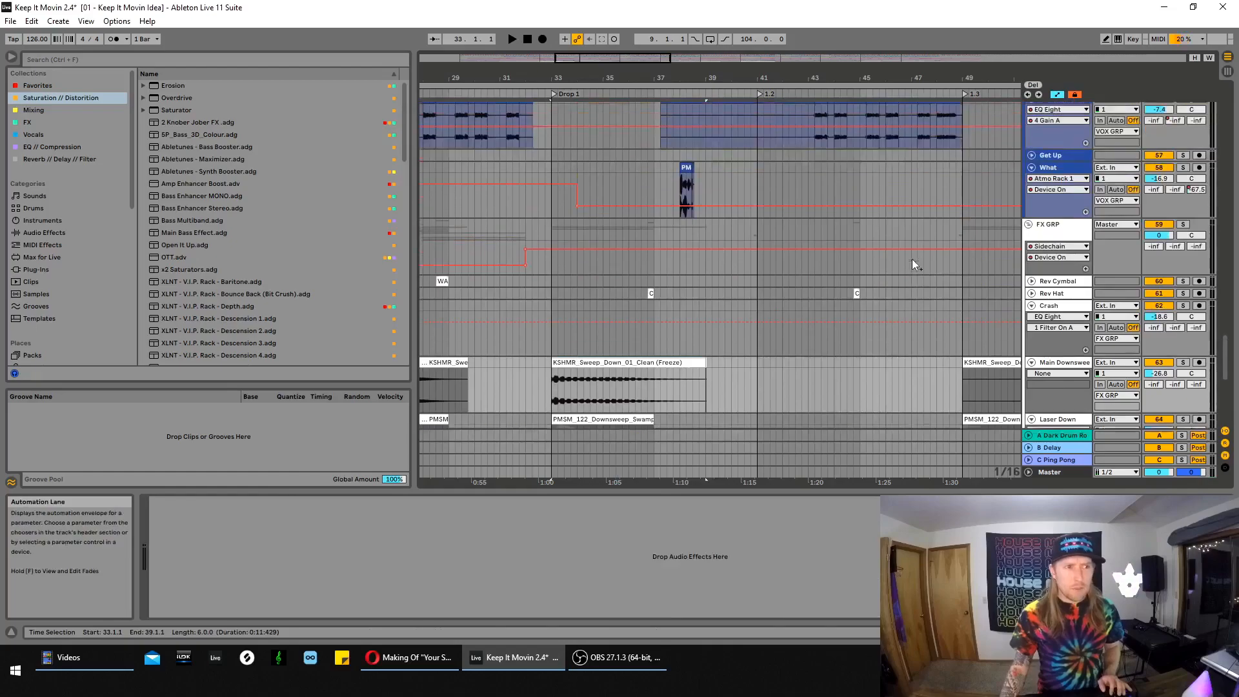
{"action": "left_click_drag", "start_coordinate": [635, 64], "coordinate": [669, 64]}
{"action": "scroll", "coordinate": [830, 239], "scroll_direction": "up", "scroll_amount": 3}
{"action": "scroll", "coordinate": [714, 247], "scroll_direction": "up", "scroll_amount": 10}
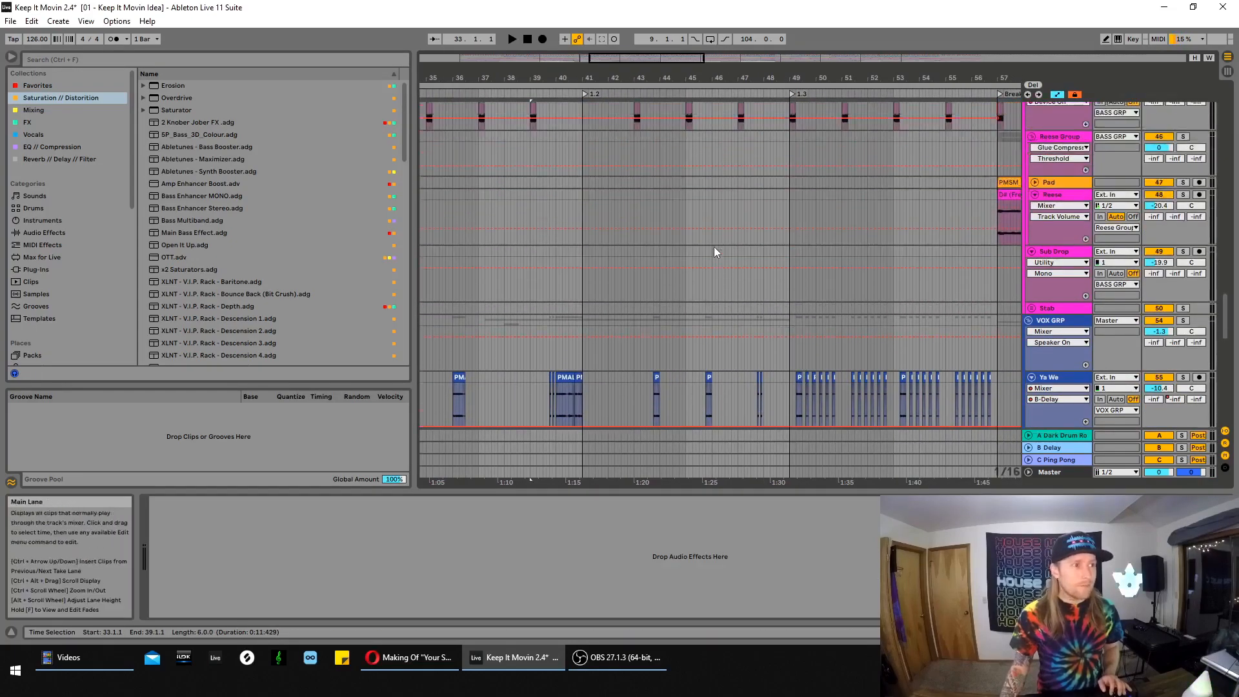
{"action": "scroll", "coordinate": [720, 247], "scroll_direction": "up", "scroll_amount": 4}
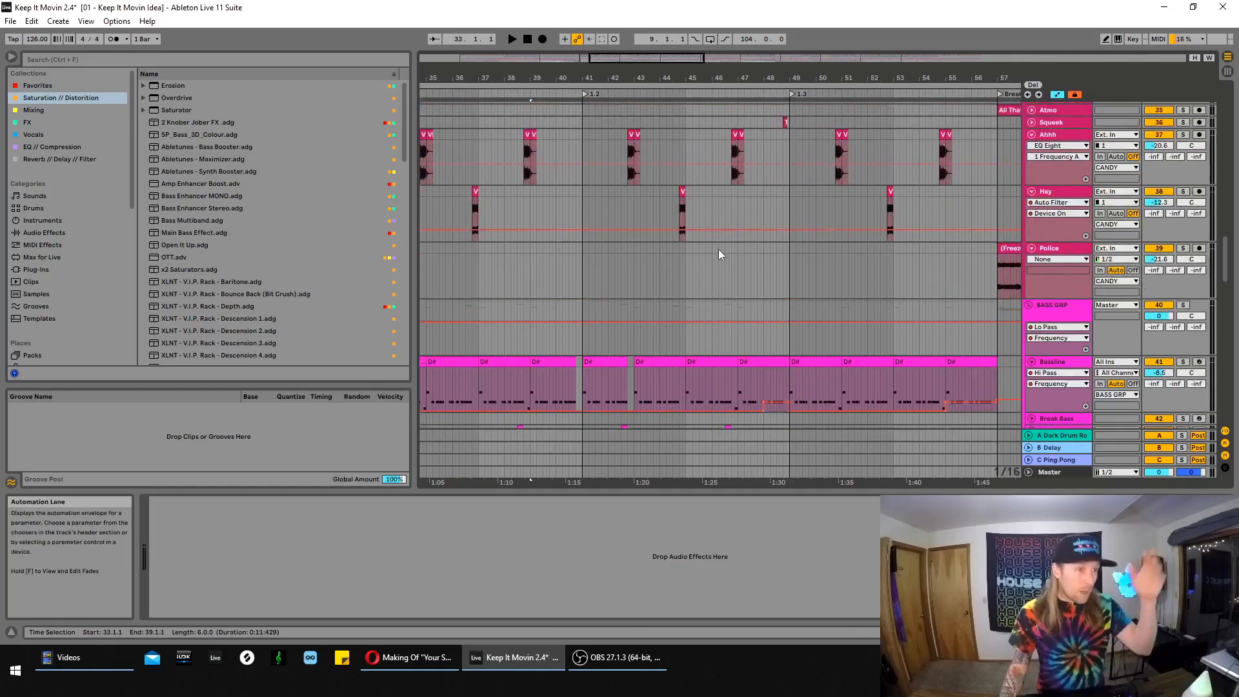
{"action": "left_click_drag", "start_coordinate": [1228, 271], "coordinate": [1232, 222]}
{"action": "left_click", "coordinate": [569, 233]}
{"action": "key", "text": "space"}
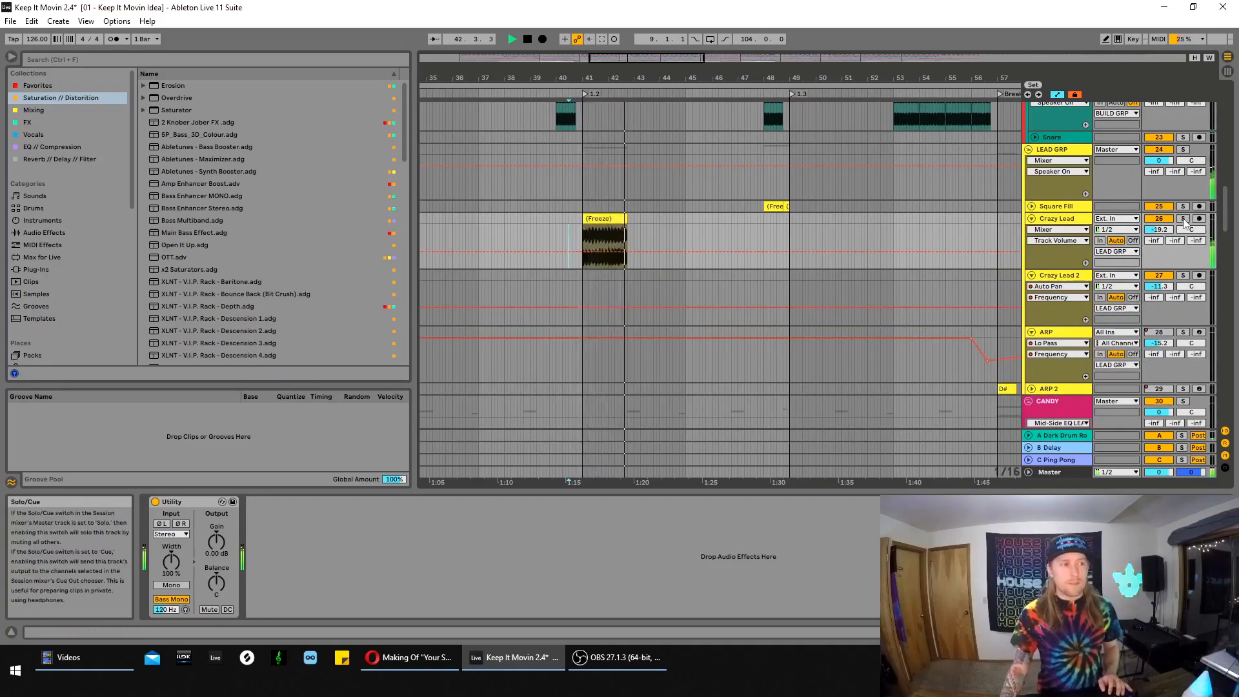
{"action": "key", "text": "space"}
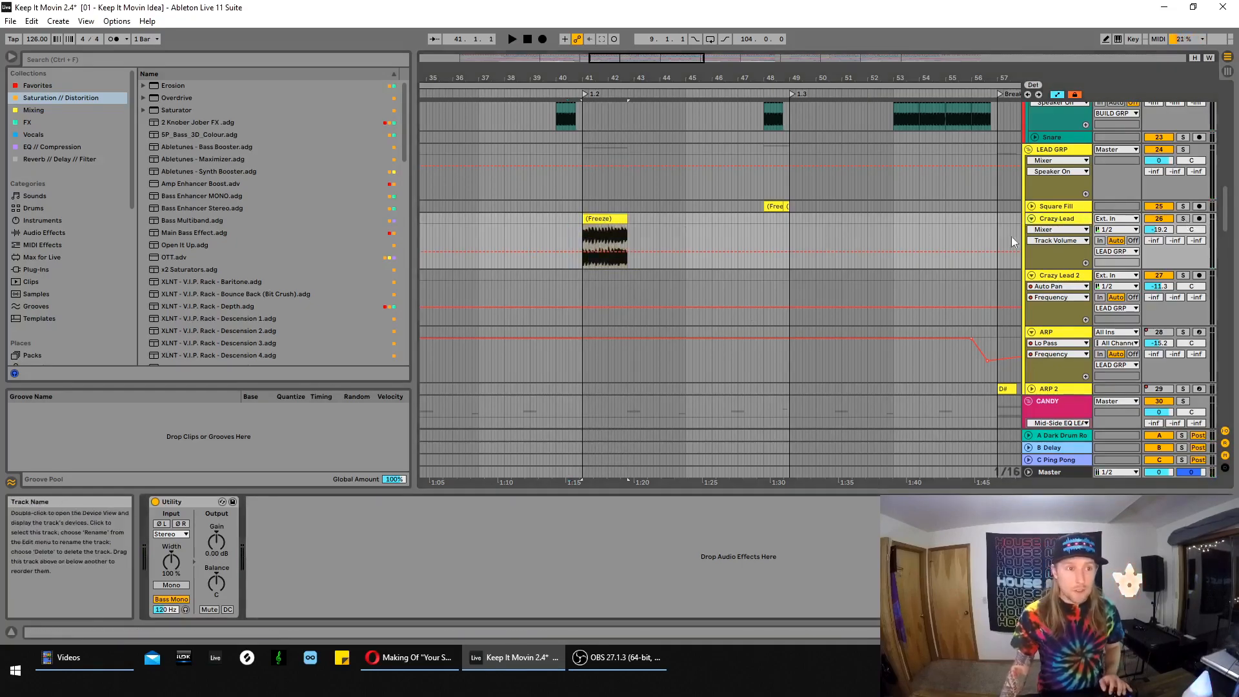
{"action": "left_click_drag", "start_coordinate": [613, 79], "coordinate": [644, 200]}
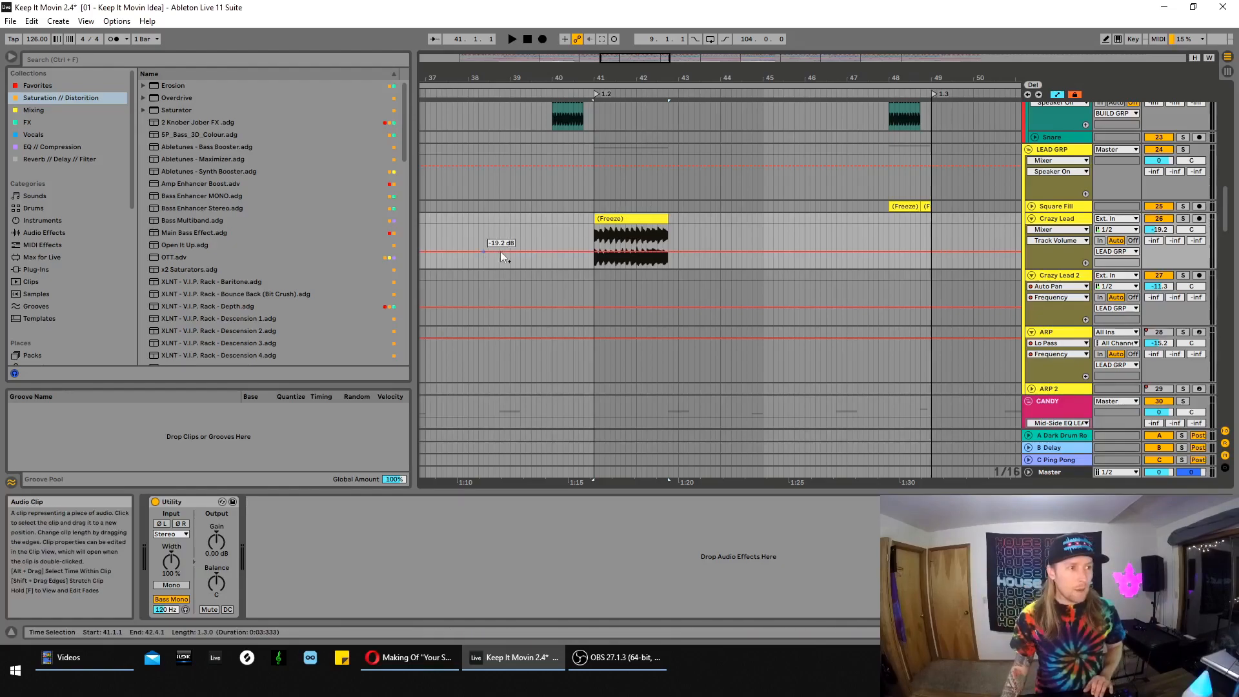
Play section 1.2 from 41.1.1 and look through the bass tracks down to the VOX GRP
{"action": "key", "text": "space"}
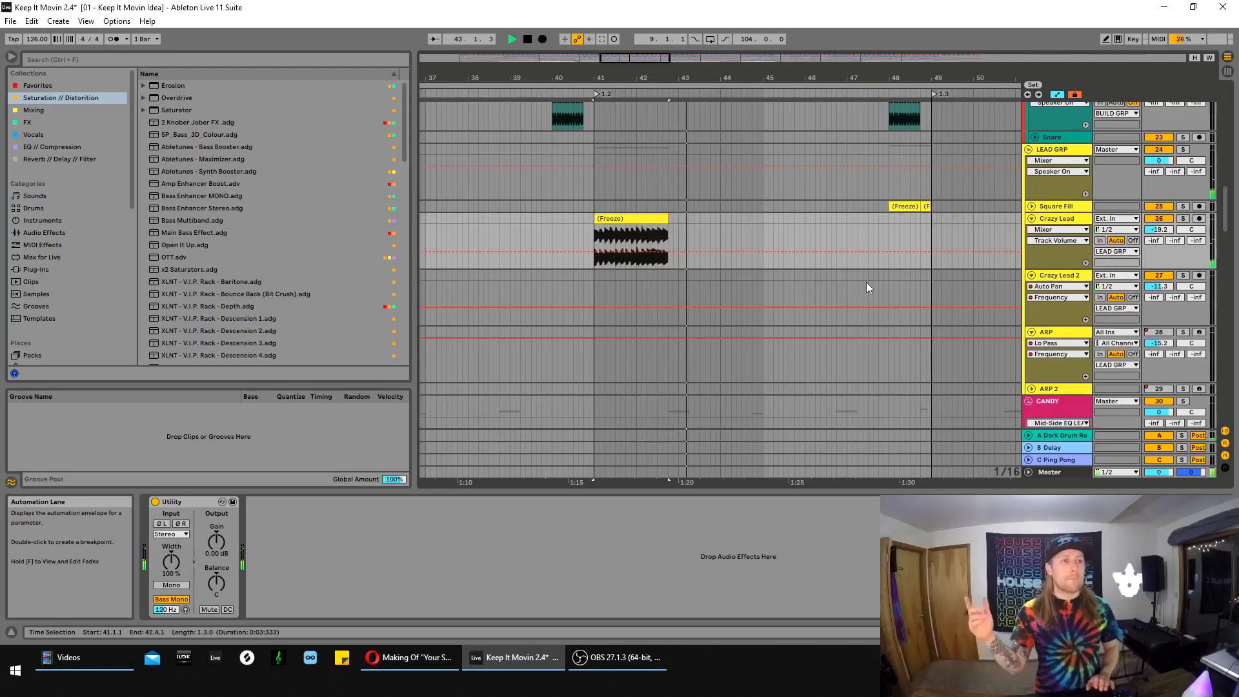
{"action": "scroll", "coordinate": [923, 246], "scroll_direction": "down", "scroll_amount": 3}
{"action": "scroll", "coordinate": [922, 246], "scroll_direction": "down", "scroll_amount": 10}
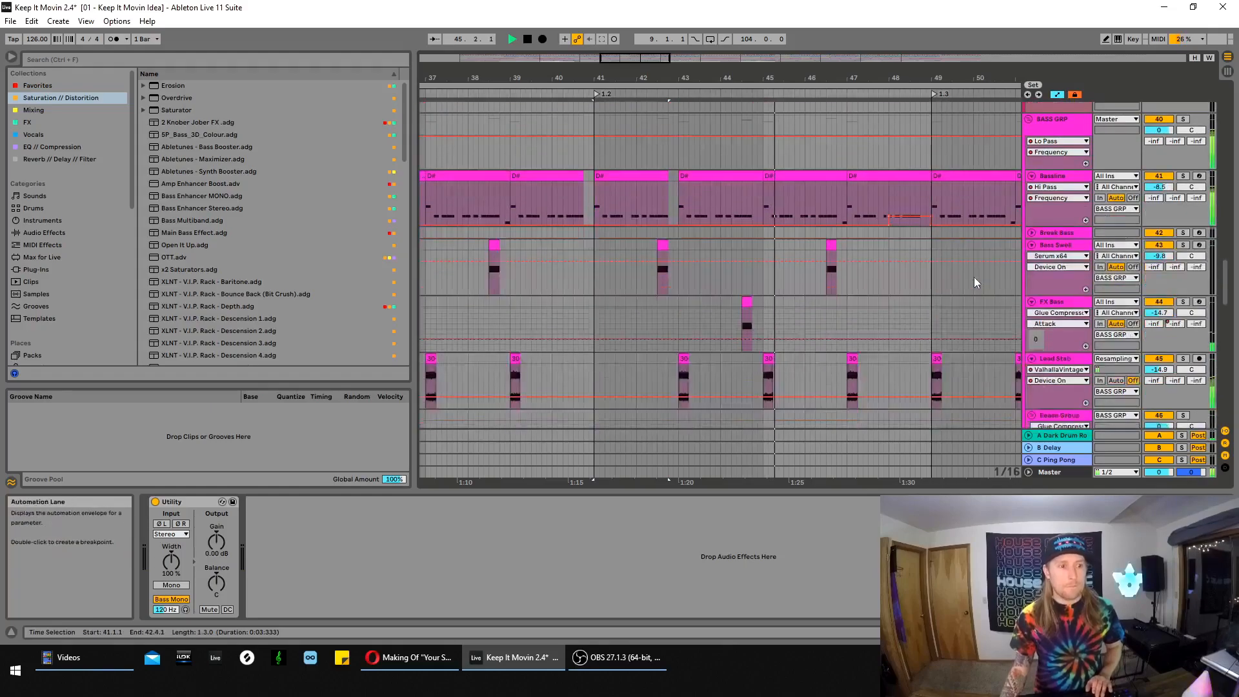
{"action": "key", "text": "space"}
{"action": "scroll", "coordinate": [993, 295], "scroll_direction": "down", "scroll_amount": 12}
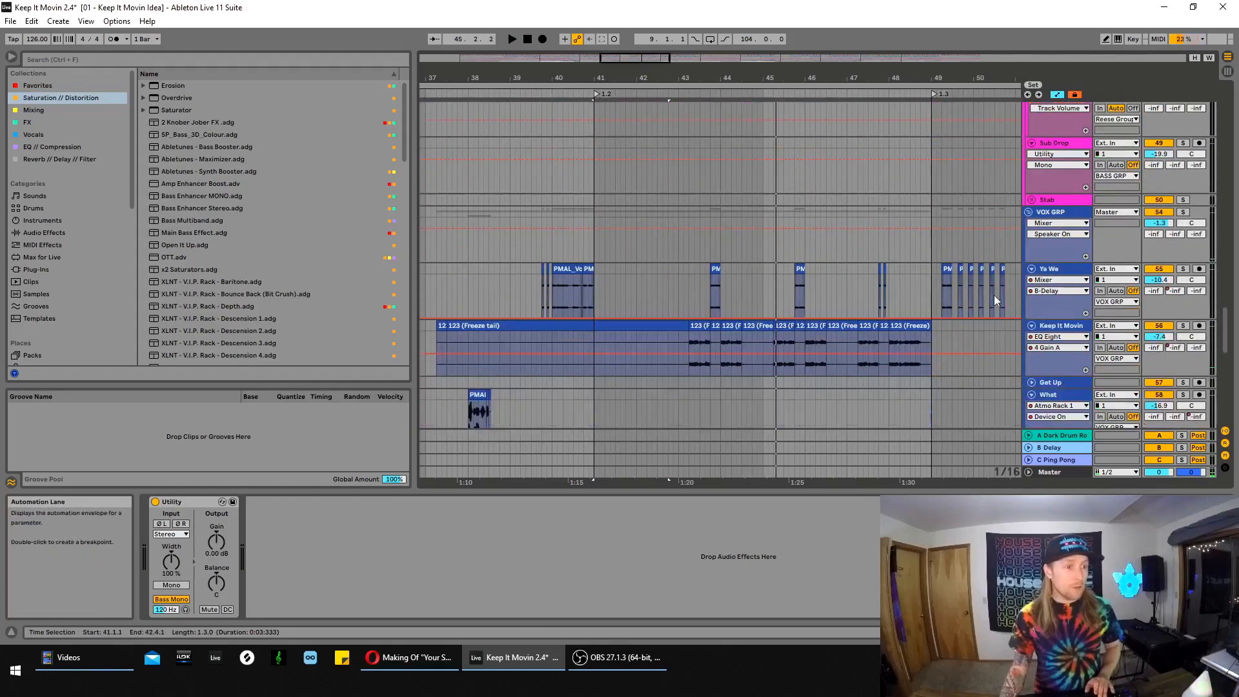
{"action": "scroll", "coordinate": [994, 295], "scroll_direction": "down", "scroll_amount": 1}
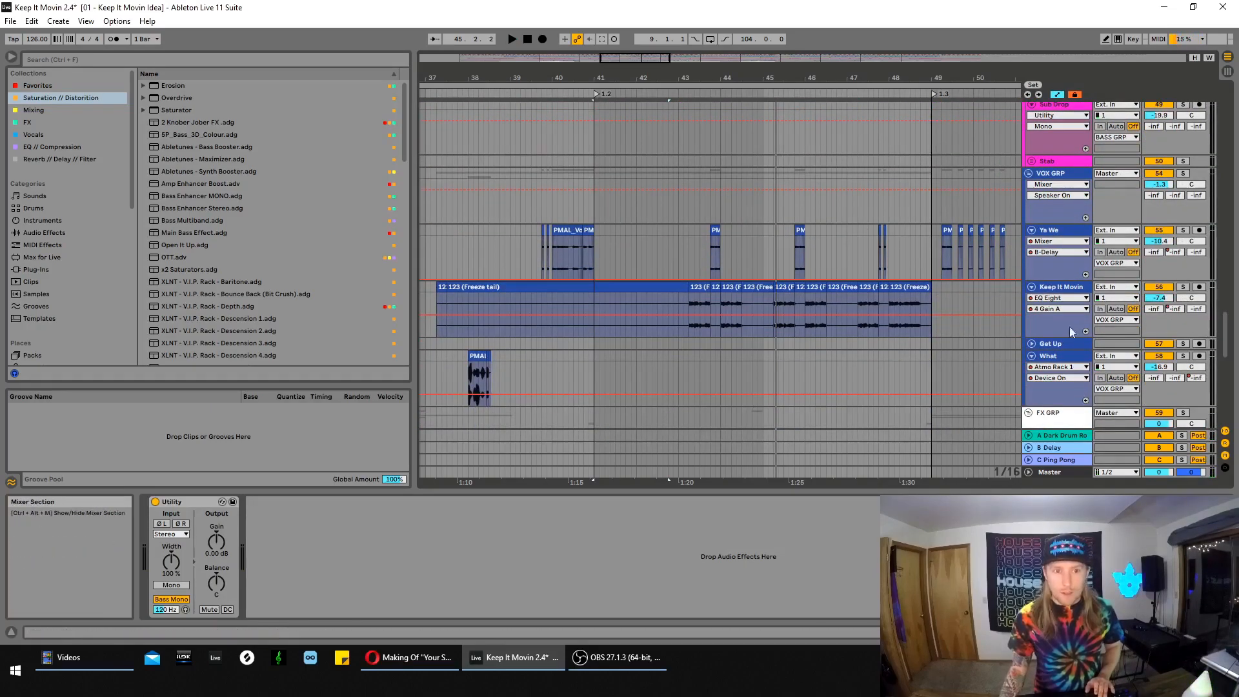
Set the arrangement grid to 1 bar and place the insert marker at 43.1.1 on the Keep It Movin track
{"action": "left_click", "coordinate": [673, 295]}
{"action": "right_click", "coordinate": [672, 296]}
{"action": "left_click", "coordinate": [796, 481]}
{"action": "left_click", "coordinate": [677, 297]}
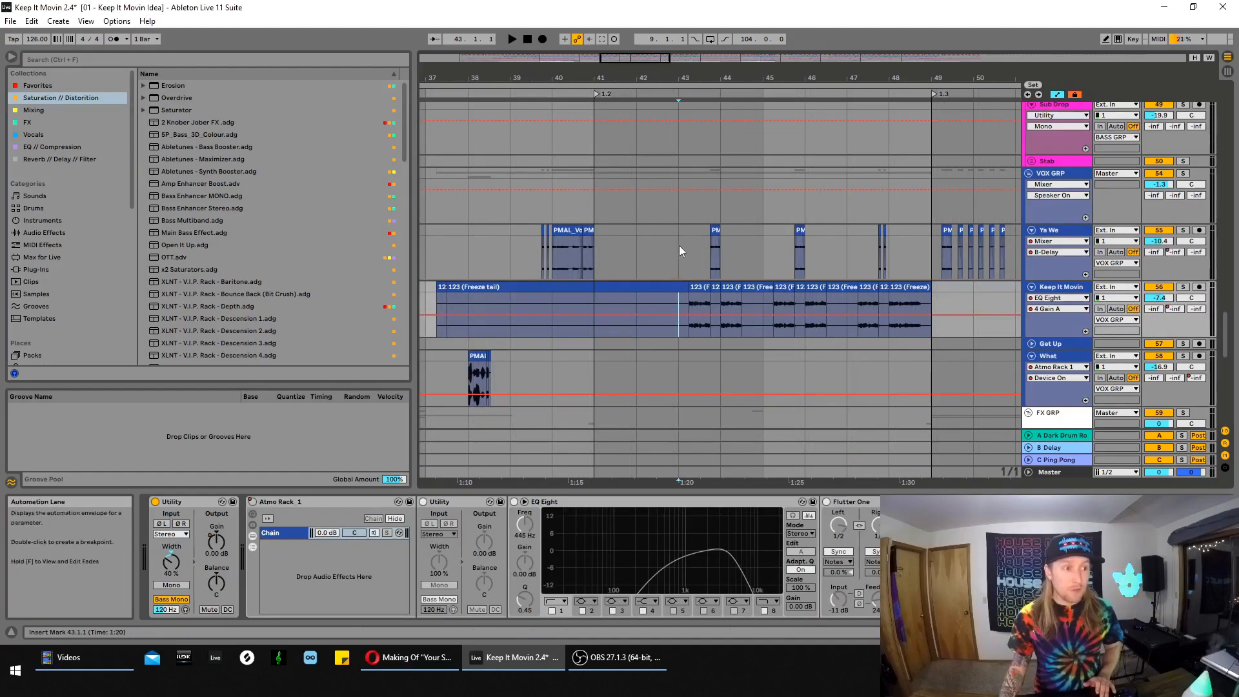
Select the Ya We clip at 43.4.1, then audition the vocals from 43.1.1 with the VOX GRP soloed
{"action": "left_click", "coordinate": [679, 245]}
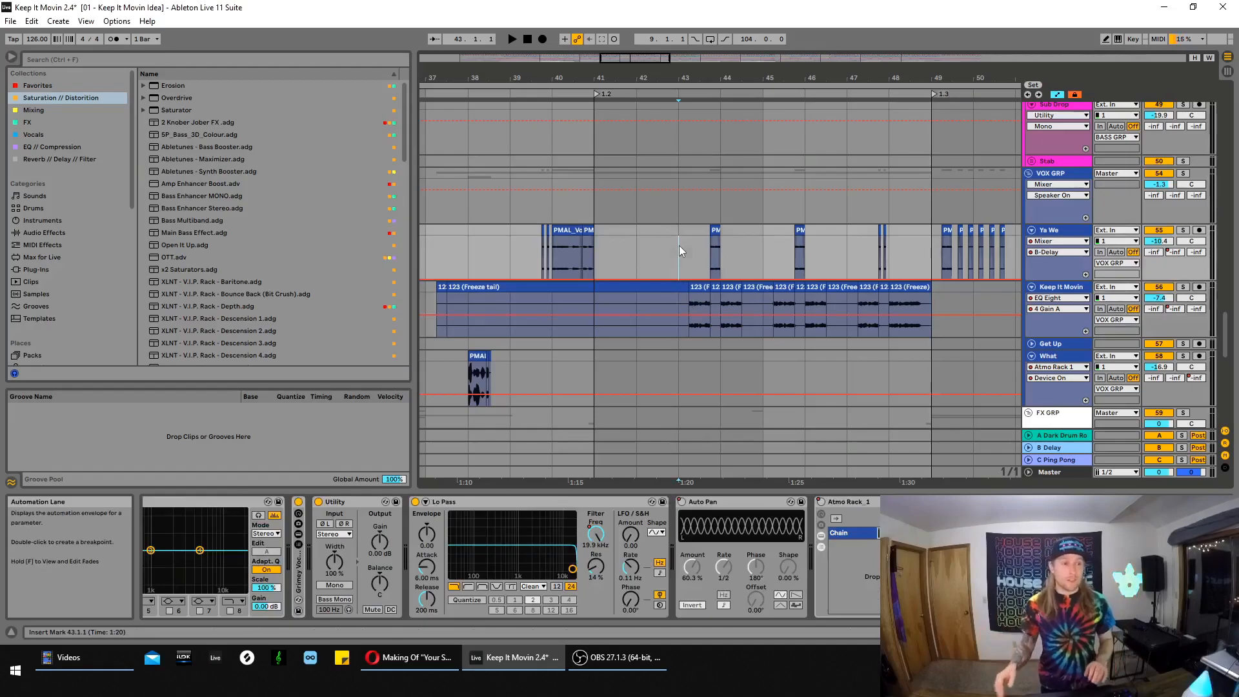
{"action": "left_click", "coordinate": [677, 297]}
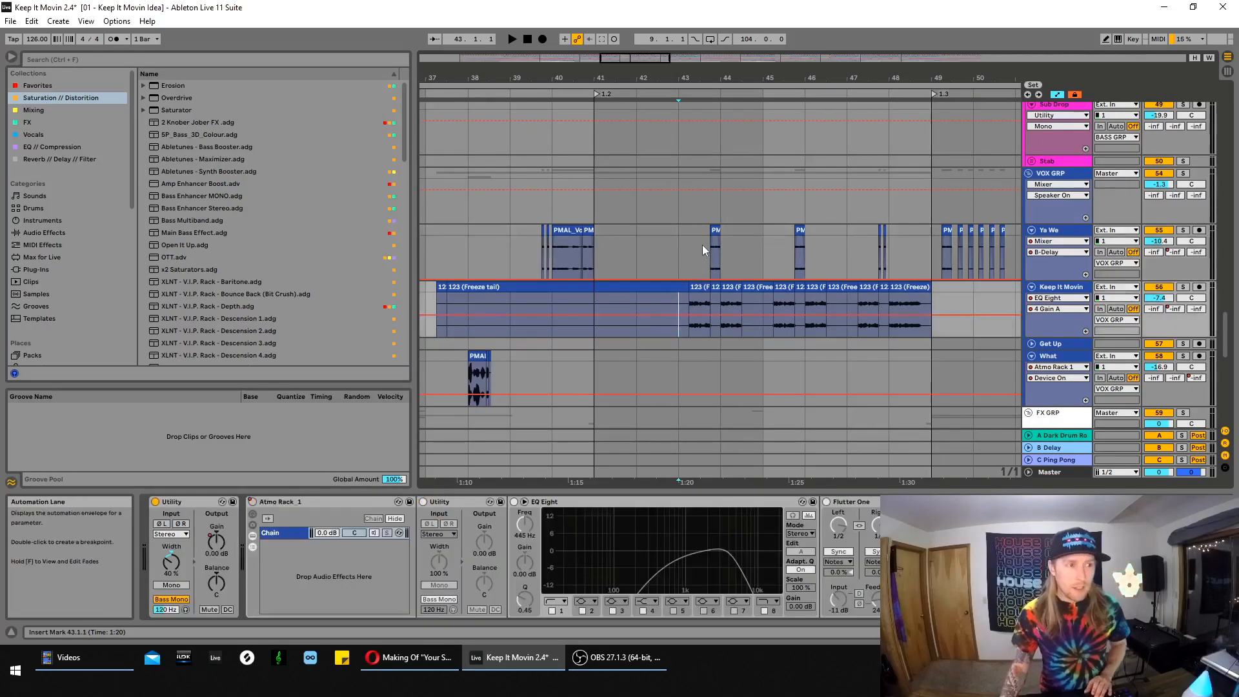
{"action": "left_click", "coordinate": [714, 252]}
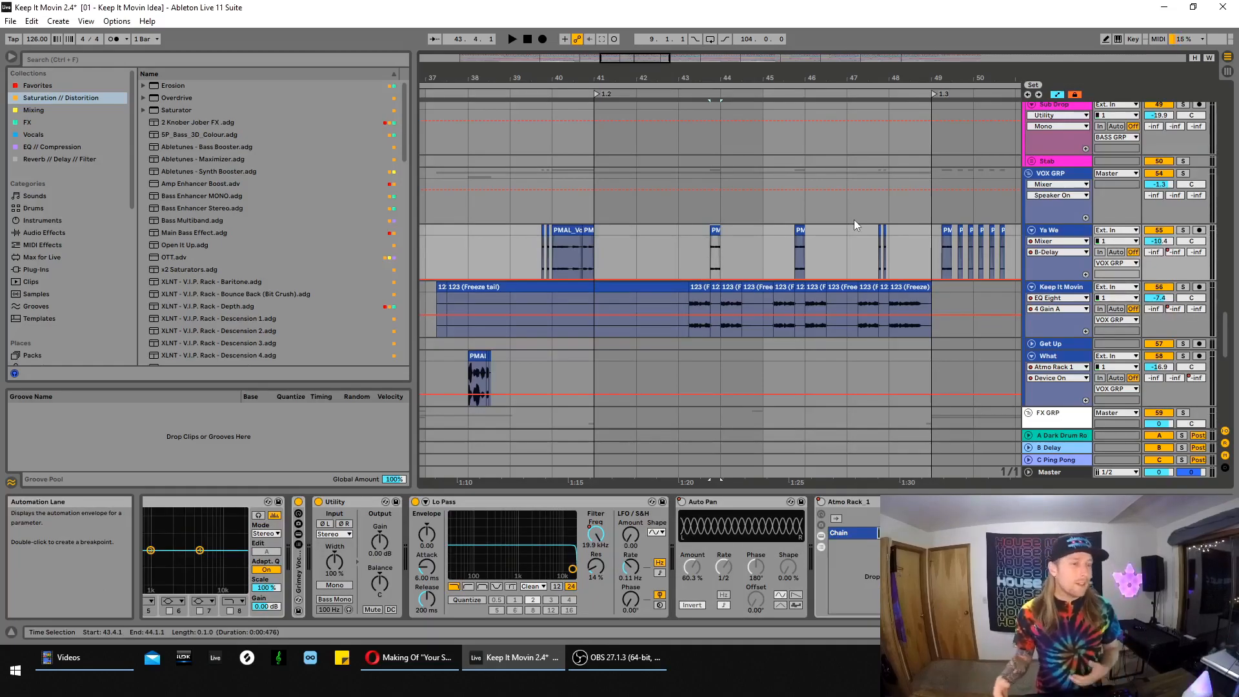
{"action": "left_click", "coordinate": [680, 254]}
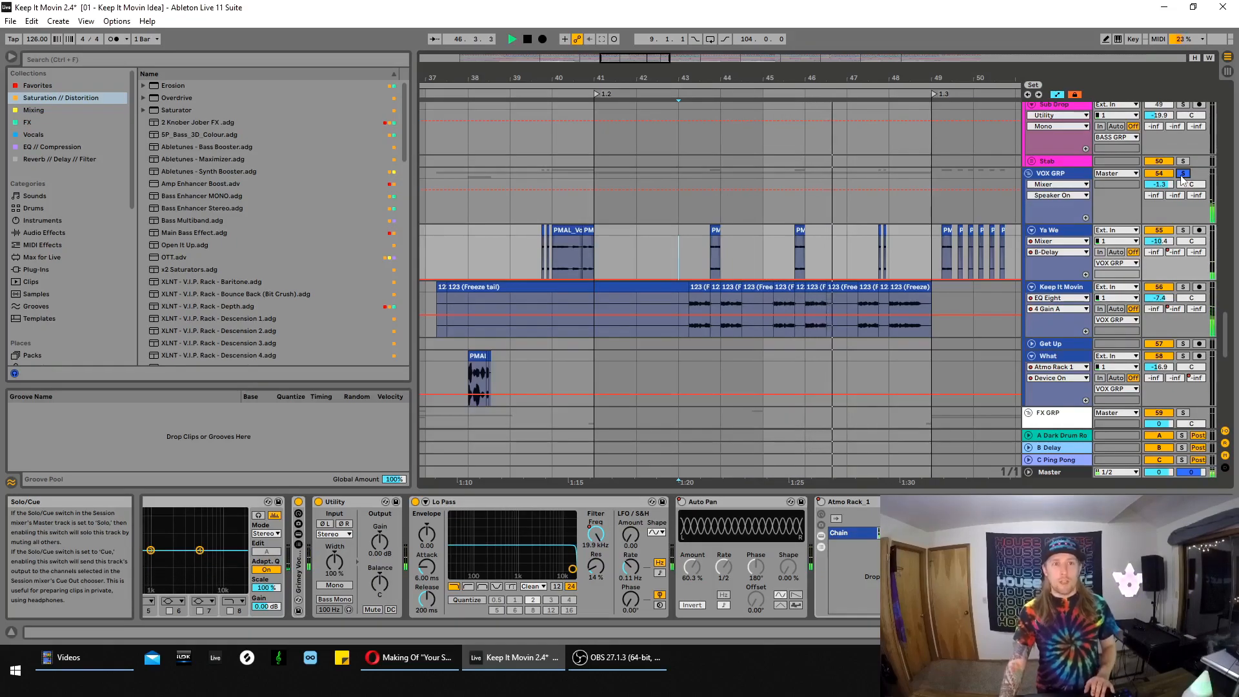
Unfold the Rev Hat track, audition its clip at 44.4.1 soloed, and examine the clip up close
{"action": "scroll", "coordinate": [1136, 210], "scroll_direction": "down", "scroll_amount": 6}
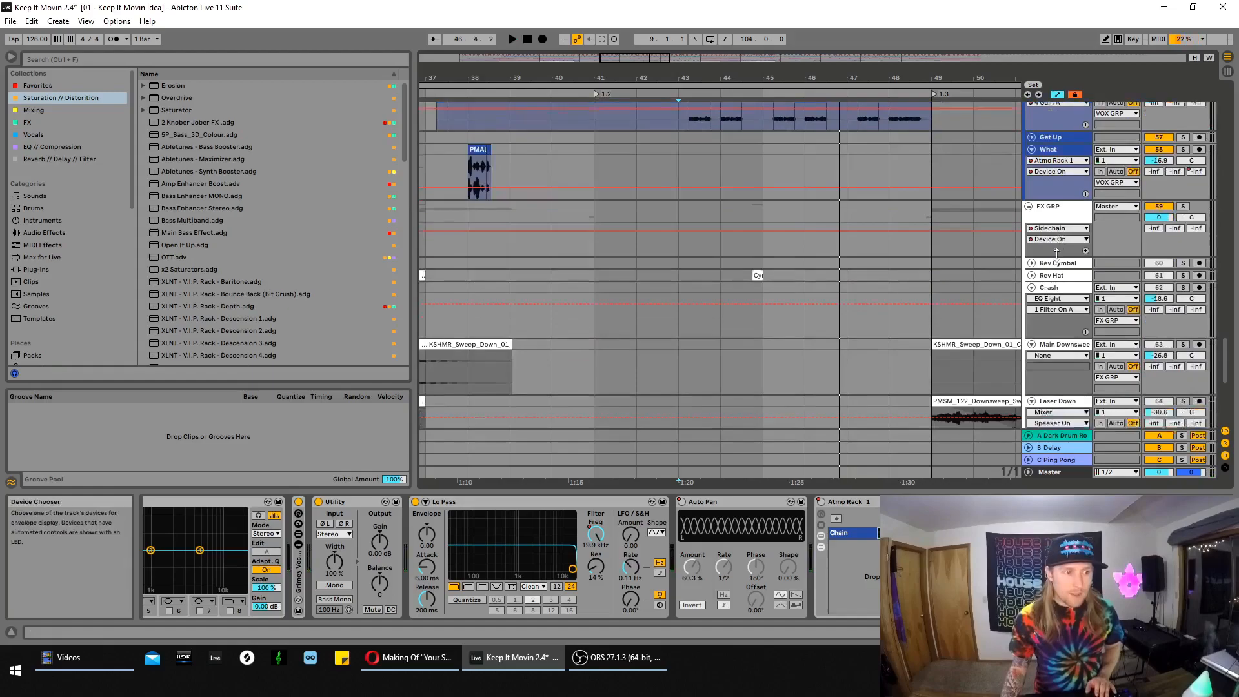
{"action": "left_click", "coordinate": [1030, 266]}
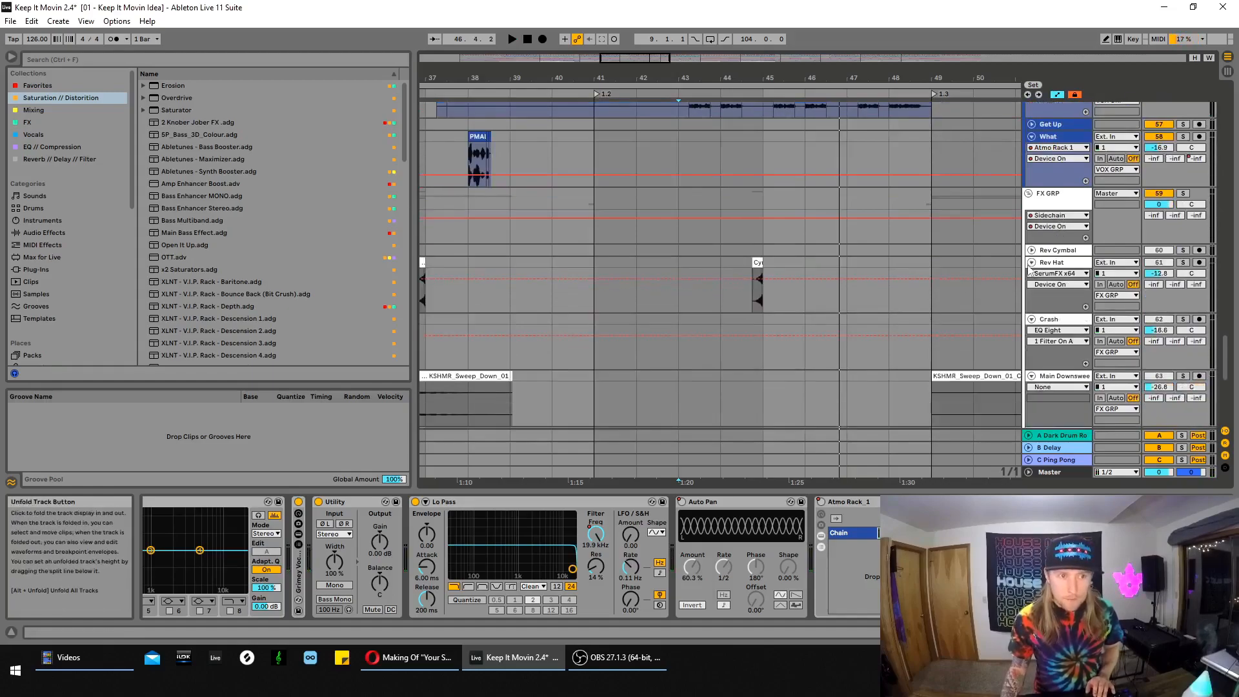
{"action": "left_click", "coordinate": [795, 270]}
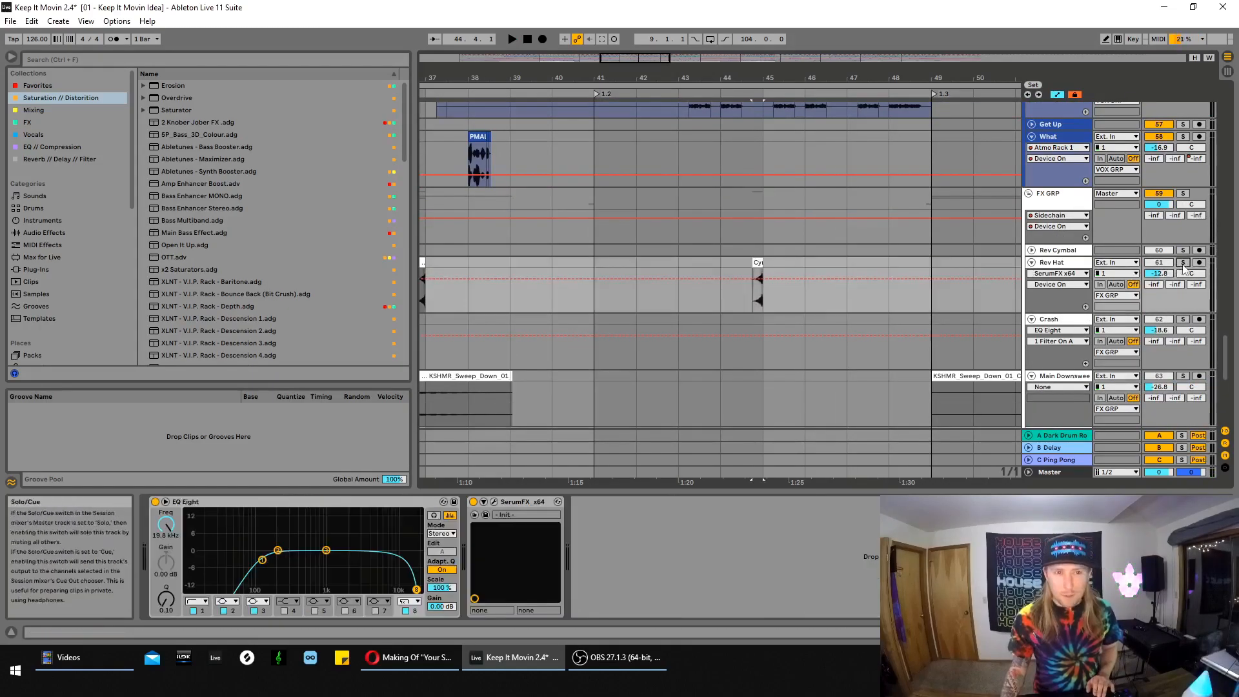
{"action": "left_click", "coordinate": [1184, 264]}
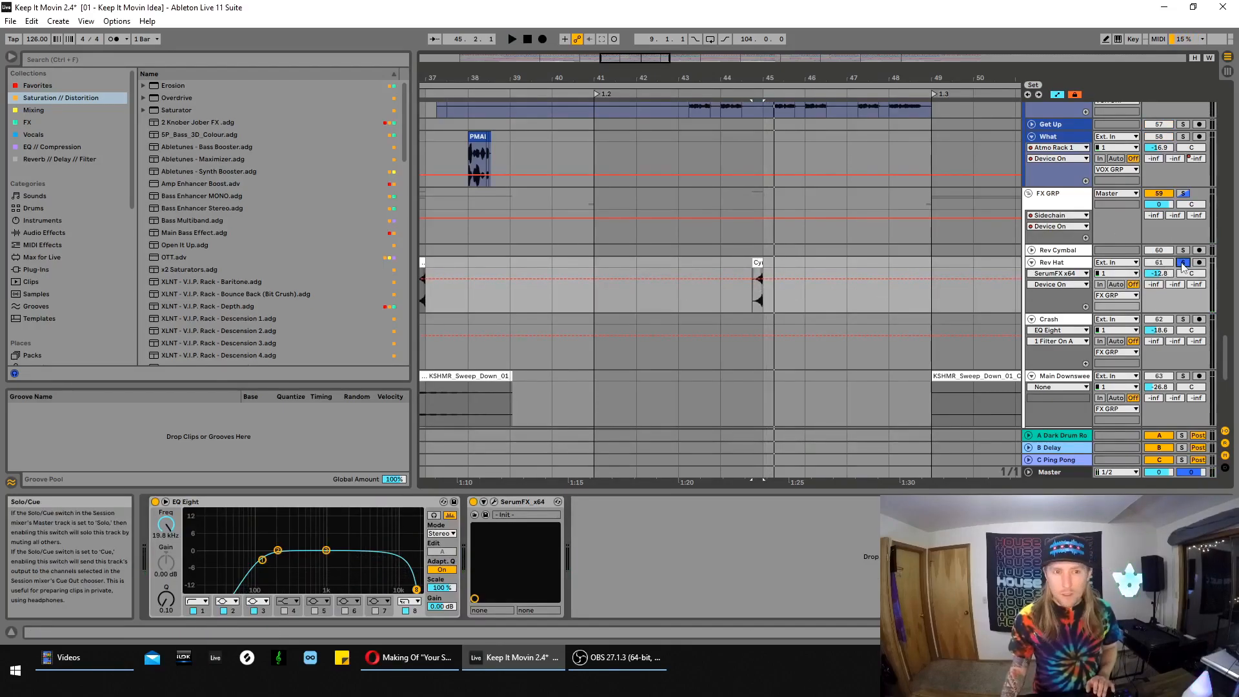
{"action": "left_click_drag", "start_coordinate": [634, 58], "coordinate": [639, 131]}
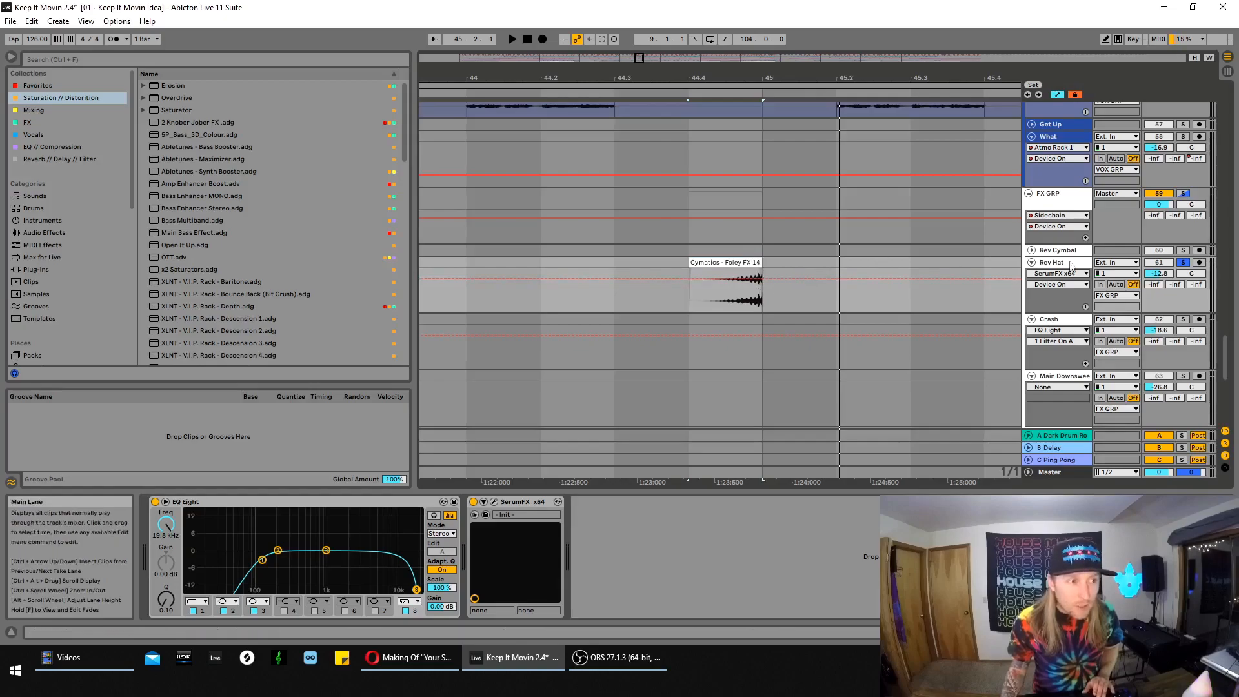
Clear the Rev Hat solo and play its clip at 44.4.1 with the full mix
{"action": "left_click", "coordinate": [1183, 262]}
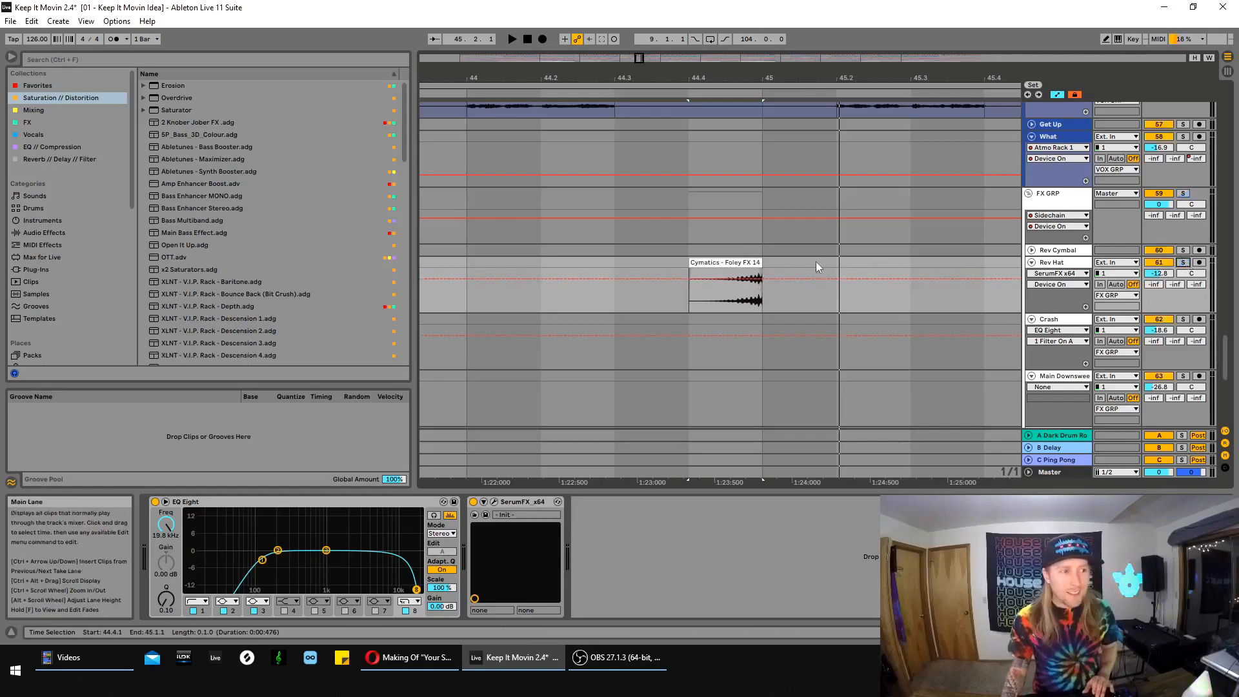
{"action": "key", "text": "space"}
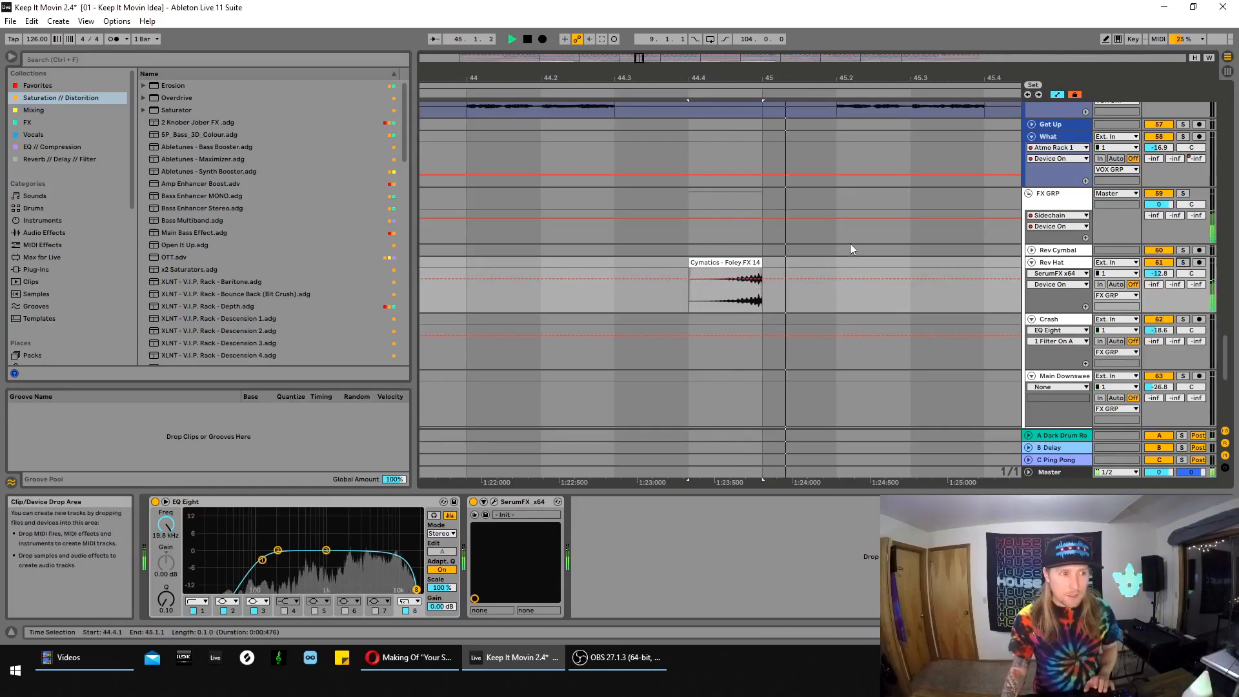
{"action": "key", "text": "space"}
Select the empty range from 49.1.1 to 57.1.1 on the Bass Swell track in section 1.3
{"action": "scroll", "coordinate": [839, 194], "scroll_direction": "down", "scroll_amount": 3}
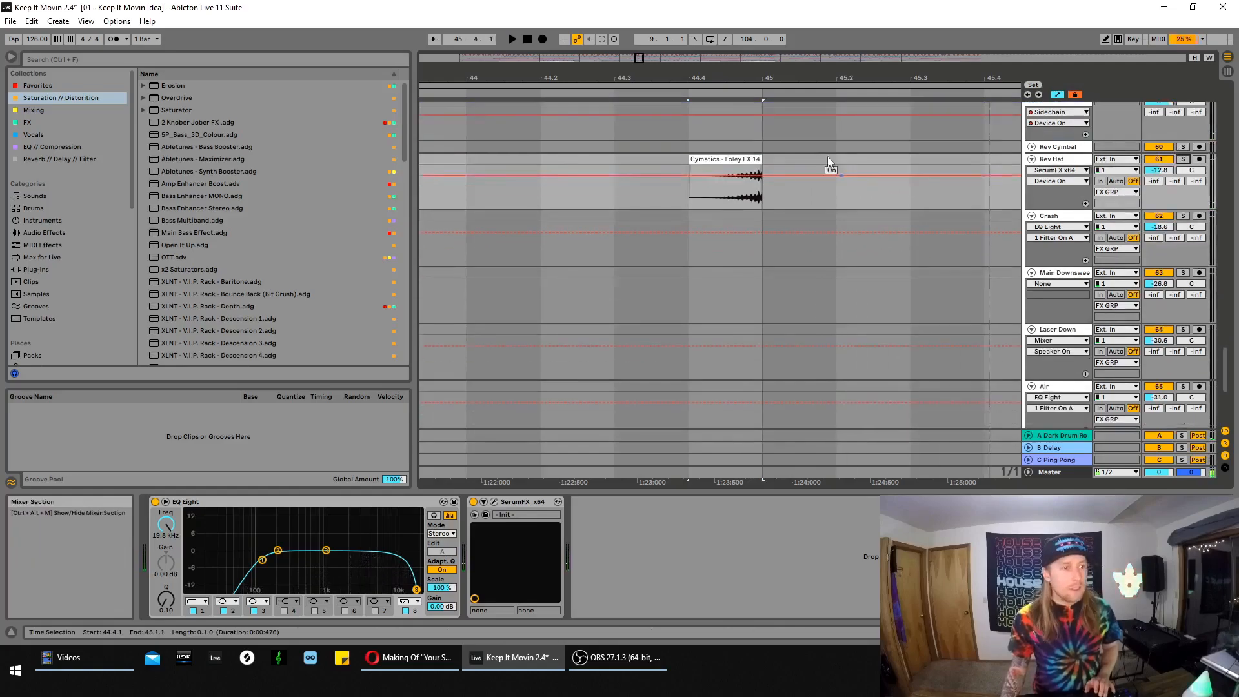
{"action": "left_click_drag", "start_coordinate": [649, 75], "coordinate": [651, 11]}
{"action": "scroll", "coordinate": [750, 268], "scroll_direction": "down", "scroll_amount": 1}
{"action": "scroll", "coordinate": [749, 262], "scroll_direction": "up", "scroll_amount": 8}
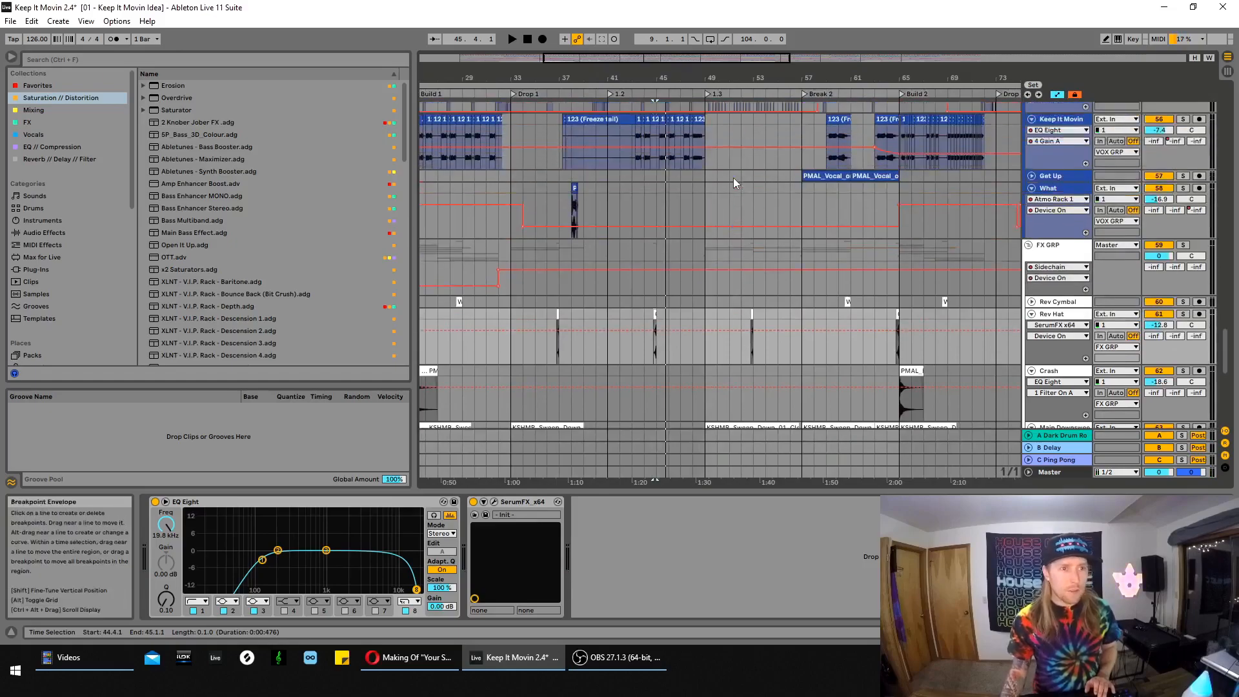
{"action": "scroll", "coordinate": [734, 177], "scroll_direction": "up", "scroll_amount": 10}
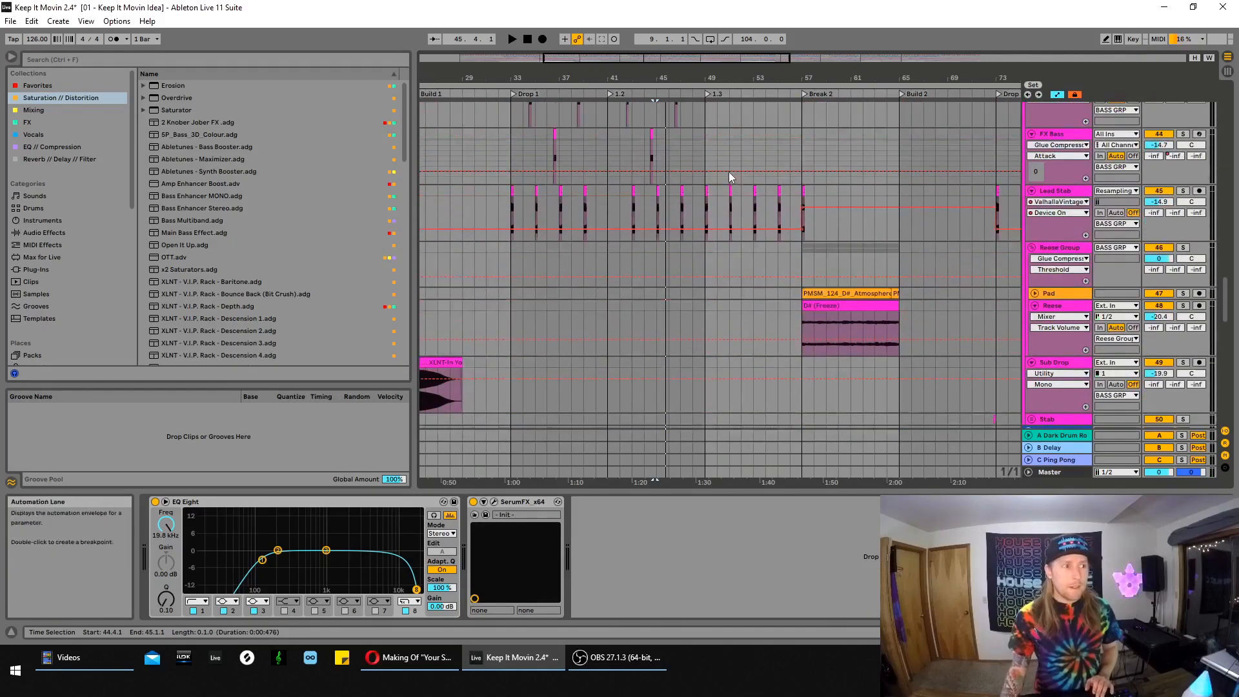
{"action": "mouse_move", "coordinate": [718, 168]}
{"action": "left_mouse_down"}
{"action": "mouse_move", "coordinate": [800, 173]}
{"action": "mouse_move", "coordinate": [705, 172]}
{"action": "left_mouse_up"}
{"action": "left_click_drag", "start_coordinate": [799, 175], "coordinate": [800, 174]}
{"action": "scroll", "coordinate": [800, 173], "scroll_direction": "up", "scroll_amount": 2}
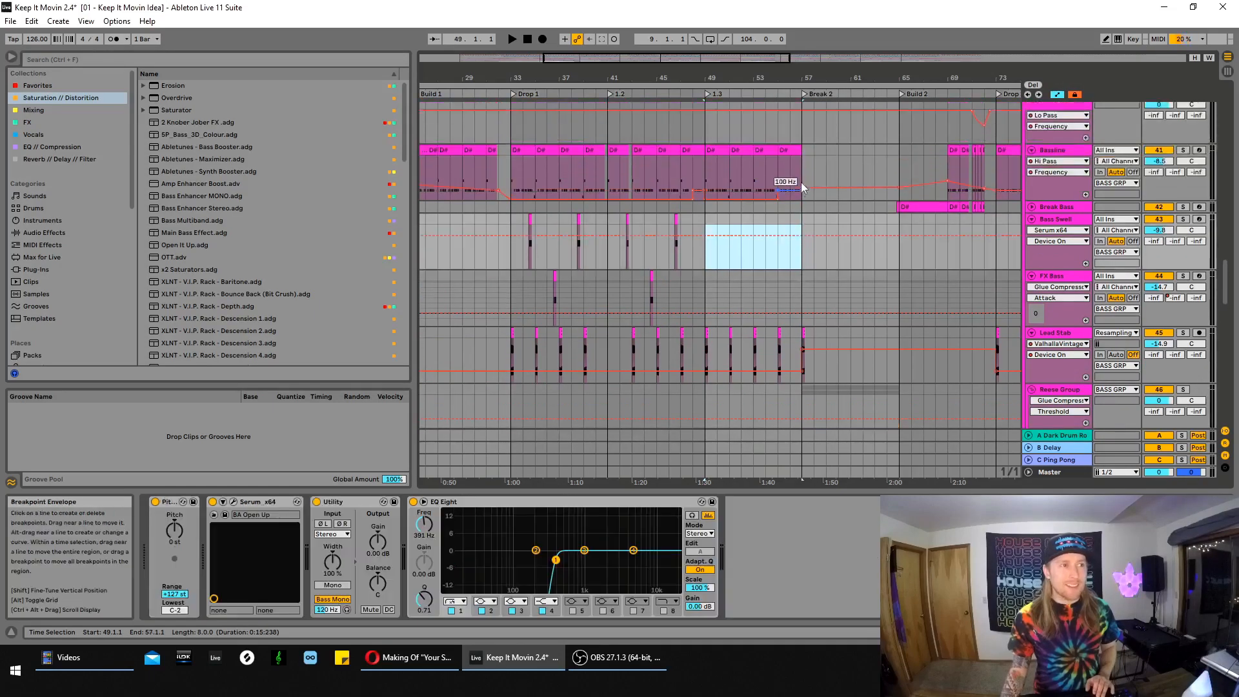
{"action": "left_click_drag", "start_coordinate": [597, 57], "coordinate": [636, 67]}
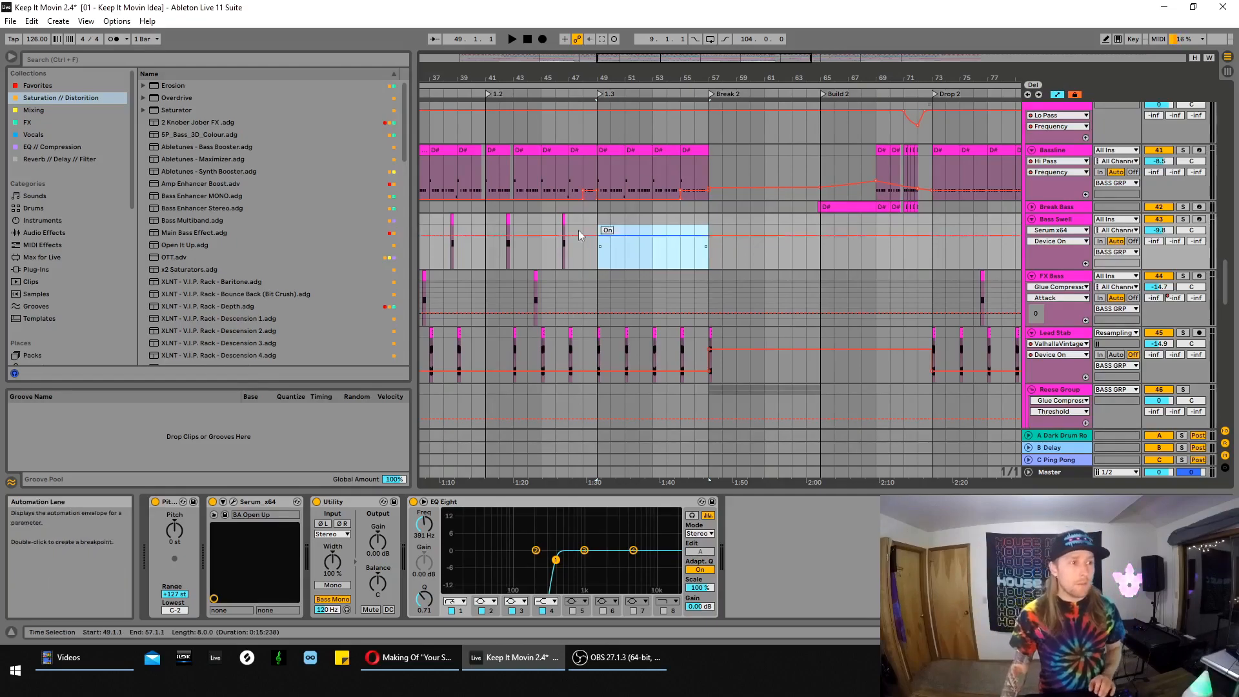
Look through the vocal and FX tracks in section 1.3 and select the Laser Down clip at 49.1.1
{"action": "scroll", "coordinate": [664, 281], "scroll_direction": "down", "scroll_amount": 10}
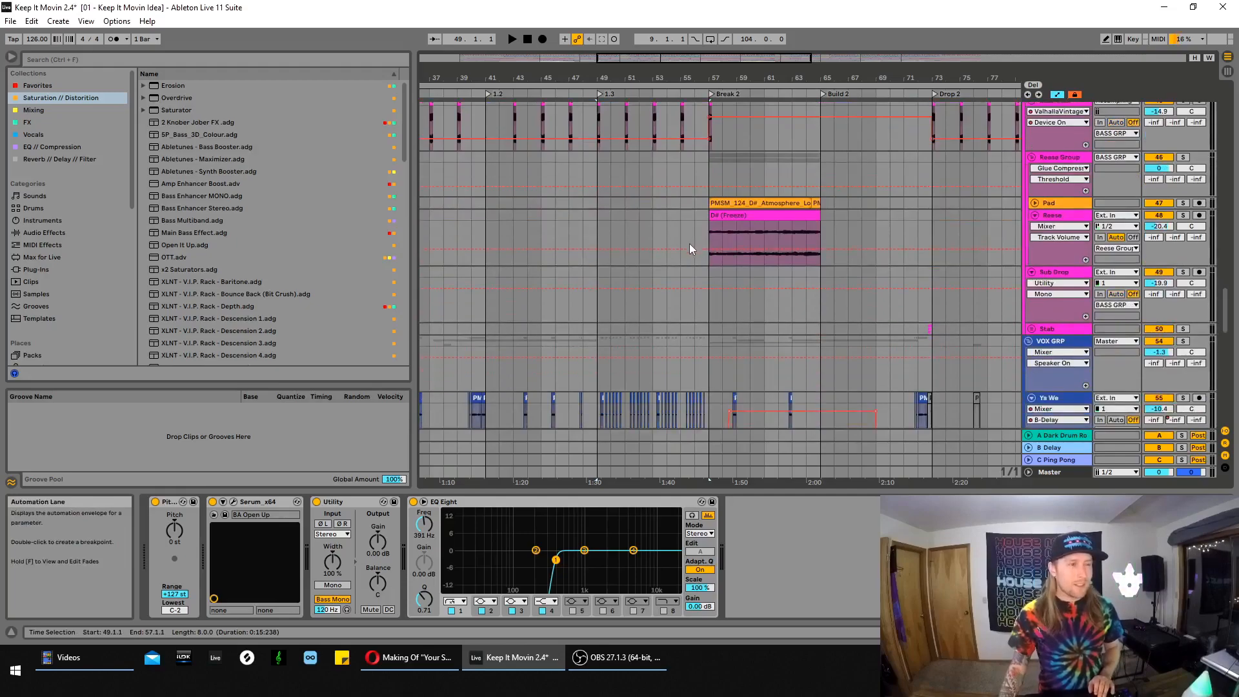
{"action": "scroll", "coordinate": [676, 341], "scroll_direction": "left", "scroll_amount": 3}
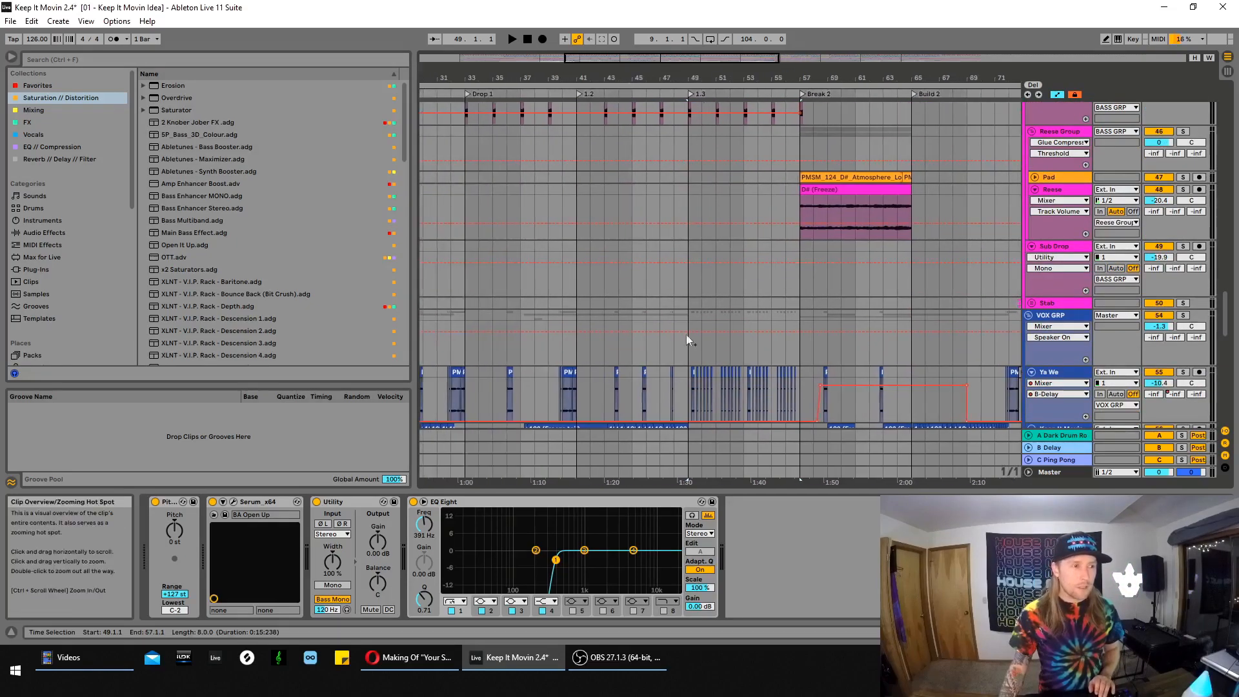
{"action": "scroll", "coordinate": [746, 319], "scroll_direction": "down", "scroll_amount": 3}
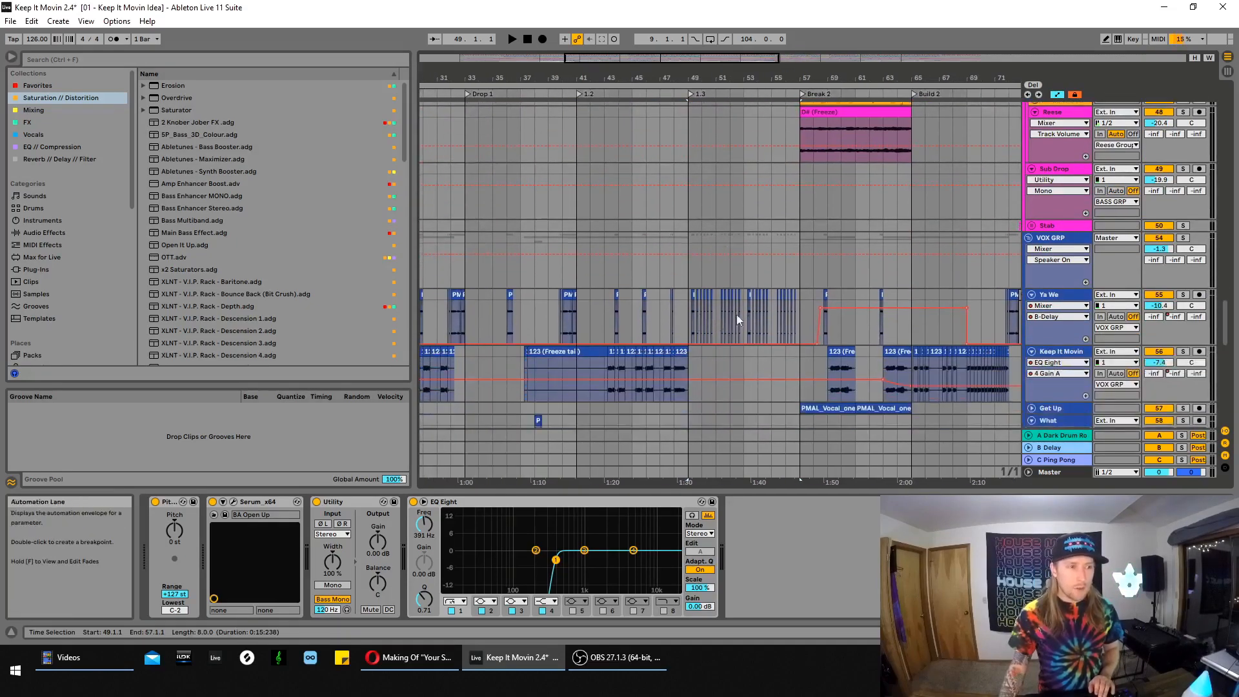
{"action": "scroll", "coordinate": [786, 314], "scroll_direction": "down", "scroll_amount": 6}
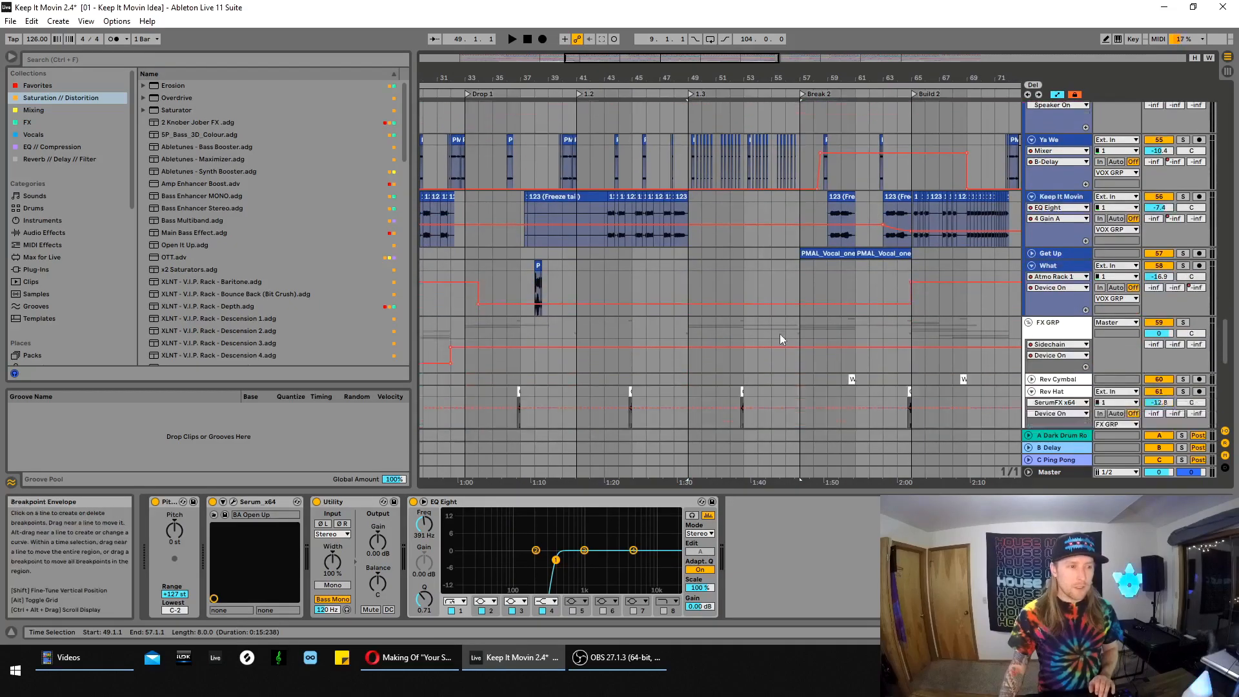
{"action": "scroll", "coordinate": [792, 339], "scroll_direction": "down", "scroll_amount": 4}
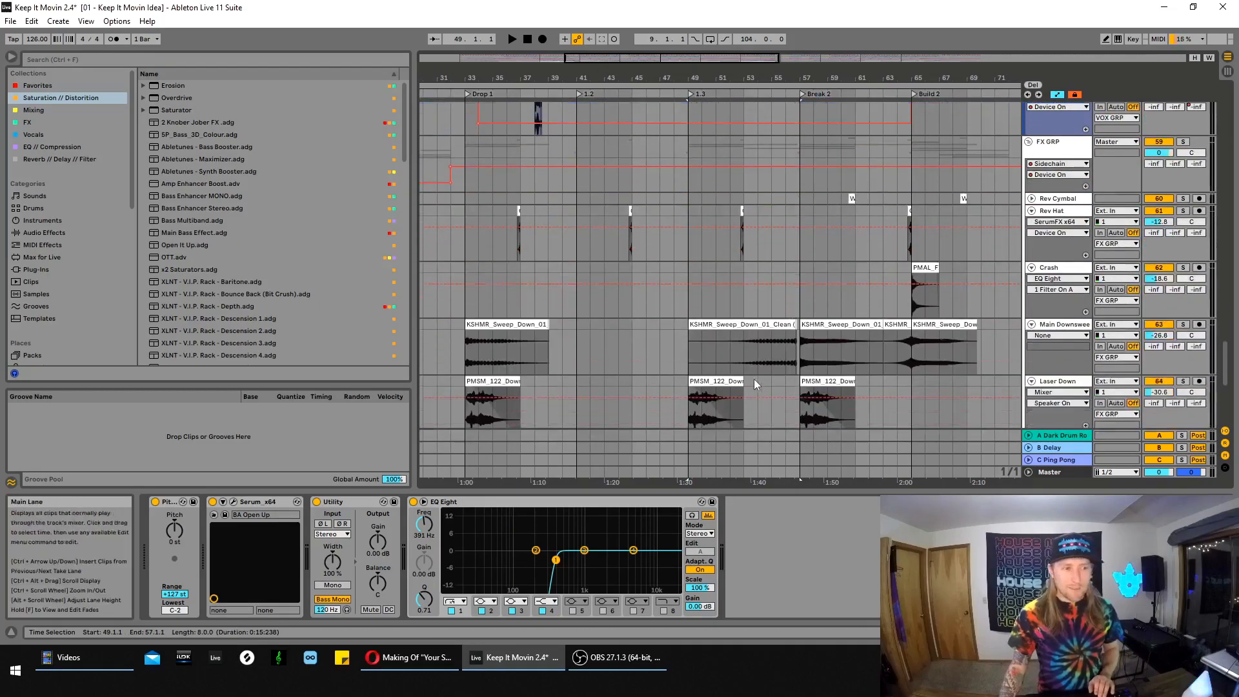
{"action": "scroll", "coordinate": [750, 378], "scroll_direction": "down", "scroll_amount": 2}
{"action": "left_click", "coordinate": [736, 313]}
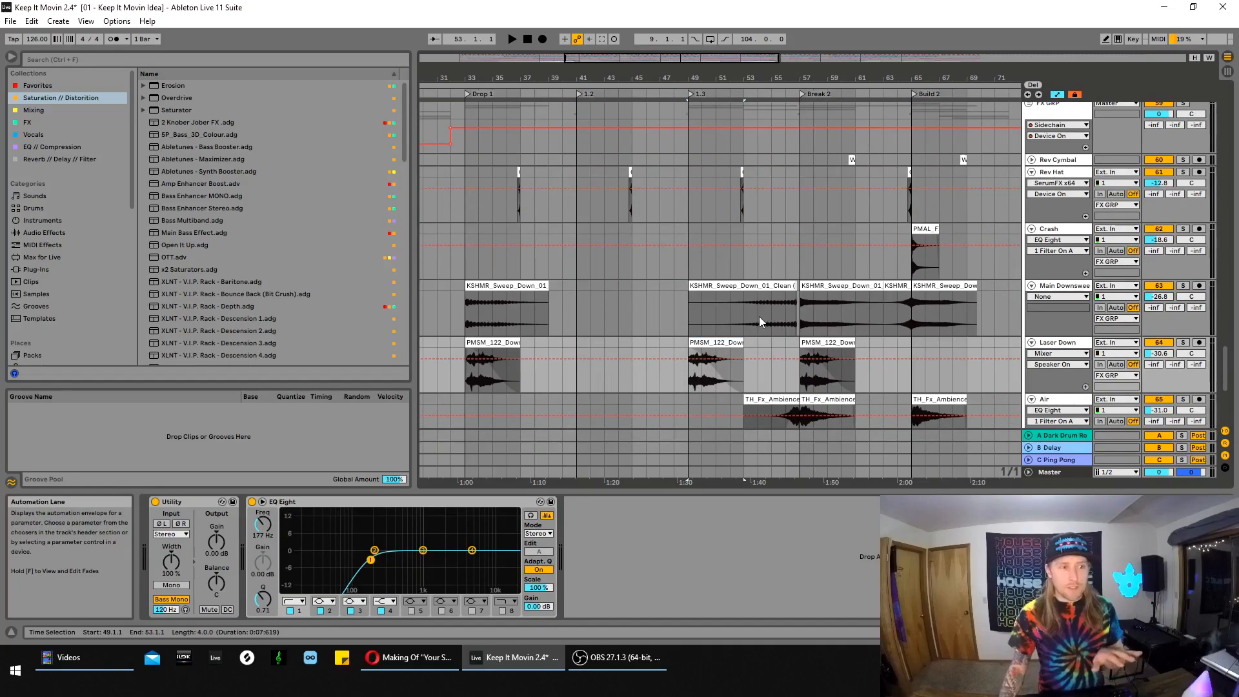
Place the insert marker at 48.1.1 on the VOX GRP and audition the transition into section 1.3
{"action": "scroll", "coordinate": [814, 342], "scroll_direction": "up", "scroll_amount": 8}
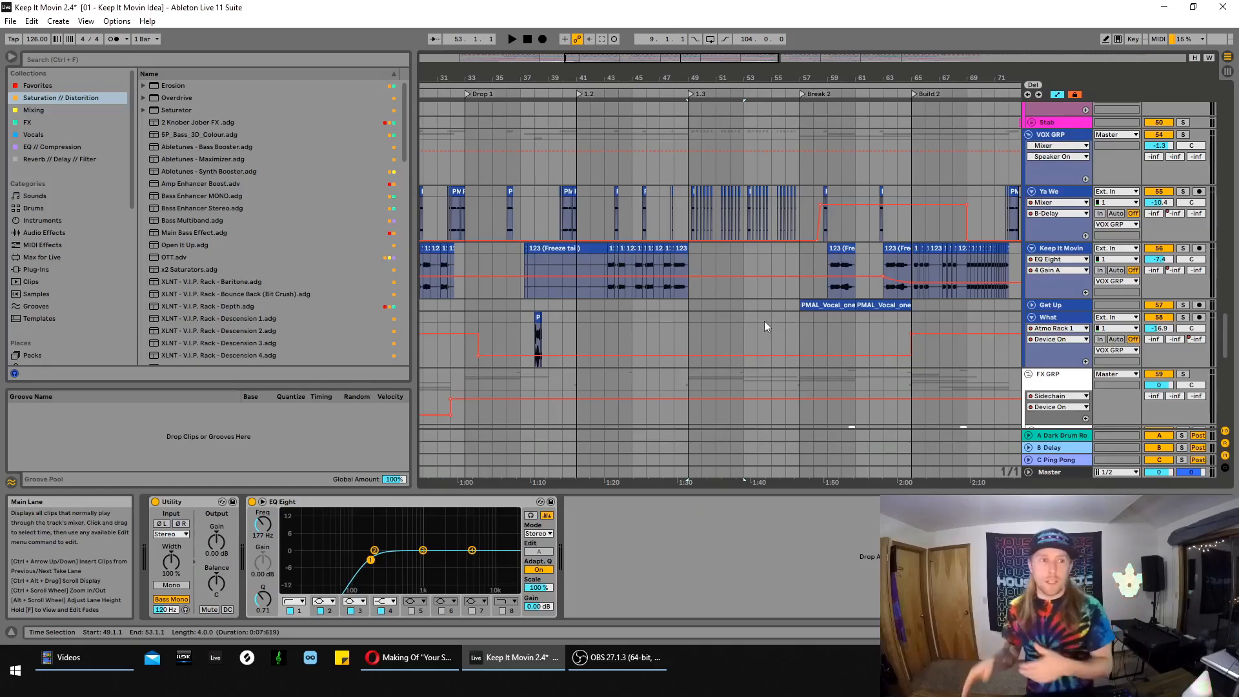
{"action": "scroll", "coordinate": [766, 318], "scroll_direction": "up", "scroll_amount": 1}
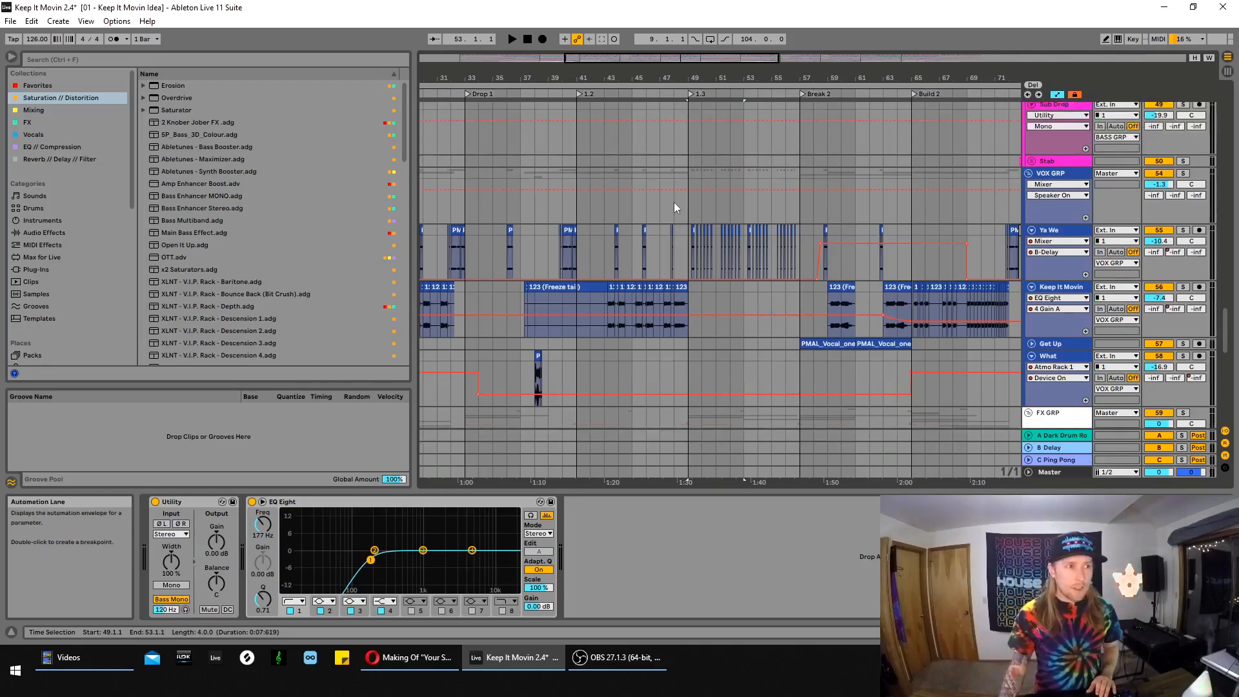
{"action": "left_click", "coordinate": [675, 179]}
{"action": "key", "text": "space"}
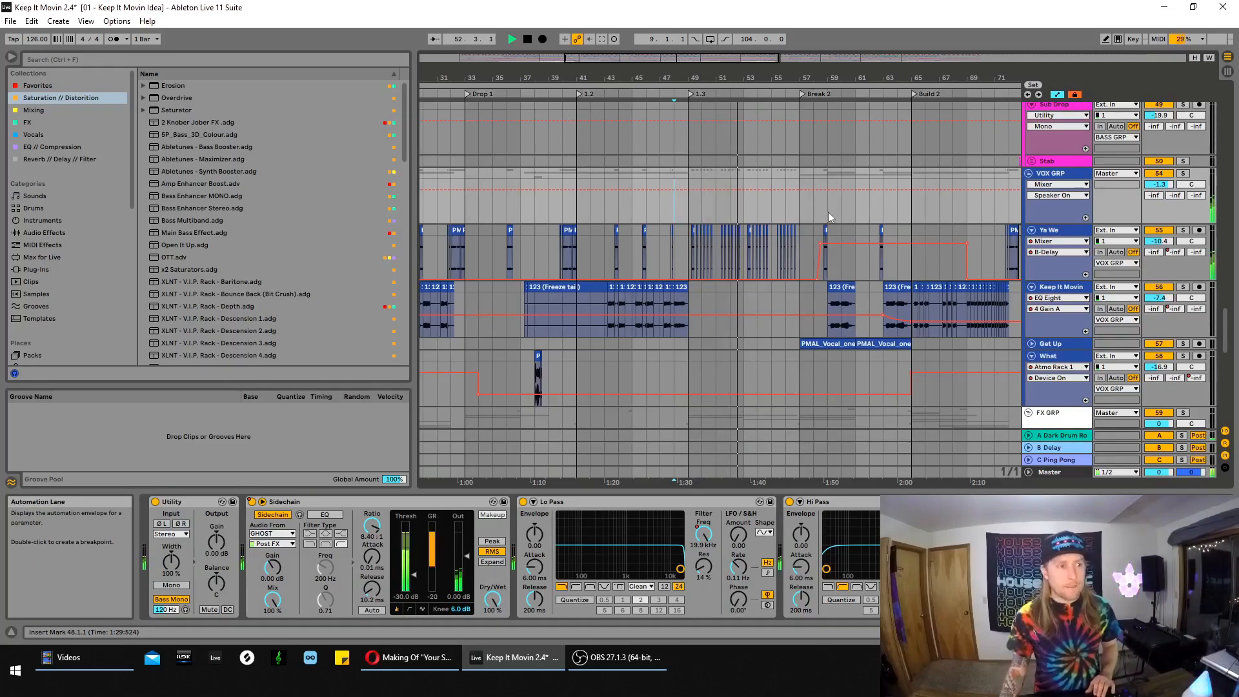
{"action": "left_click_drag", "start_coordinate": [740, 82], "coordinate": [624, 86]}
{"action": "key", "text": "space"}
Go to Break 2, place the insert marker at 57.1.1, and select the frozen Reese clip from 57.1.1 to 65.1.1
{"action": "left_click_drag", "start_coordinate": [704, 63], "coordinate": [653, 187]}
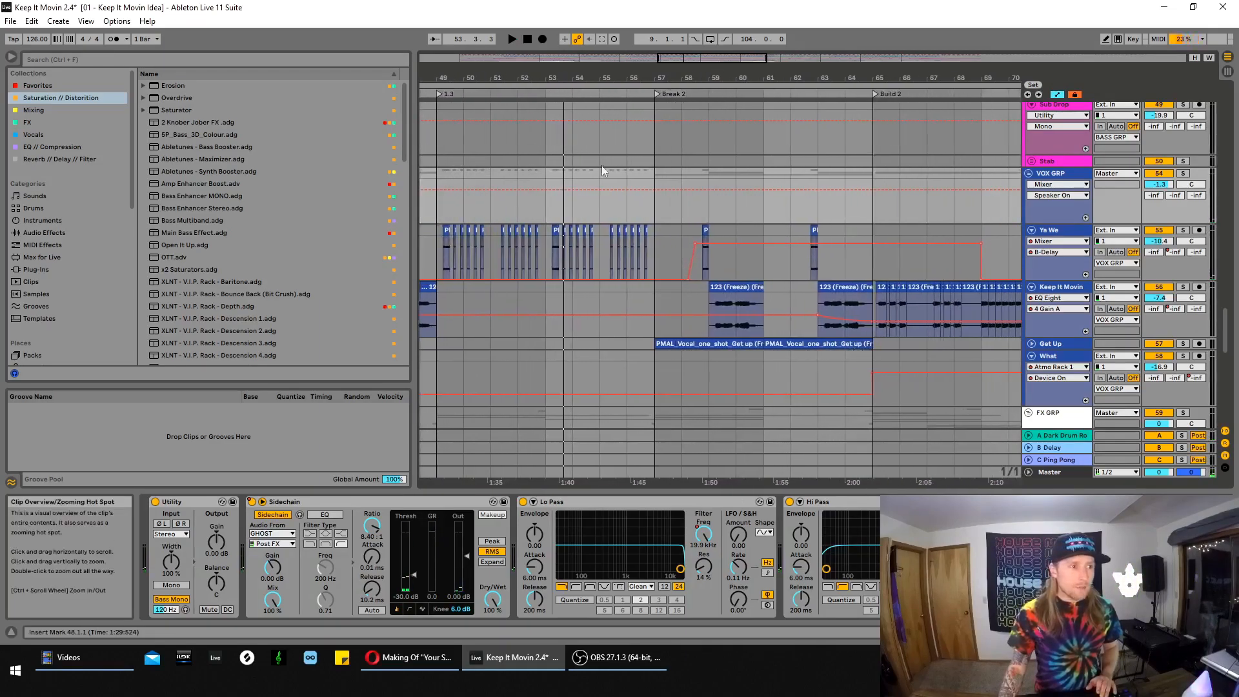
{"action": "left_click_drag", "start_coordinate": [690, 60], "coordinate": [715, 61]}
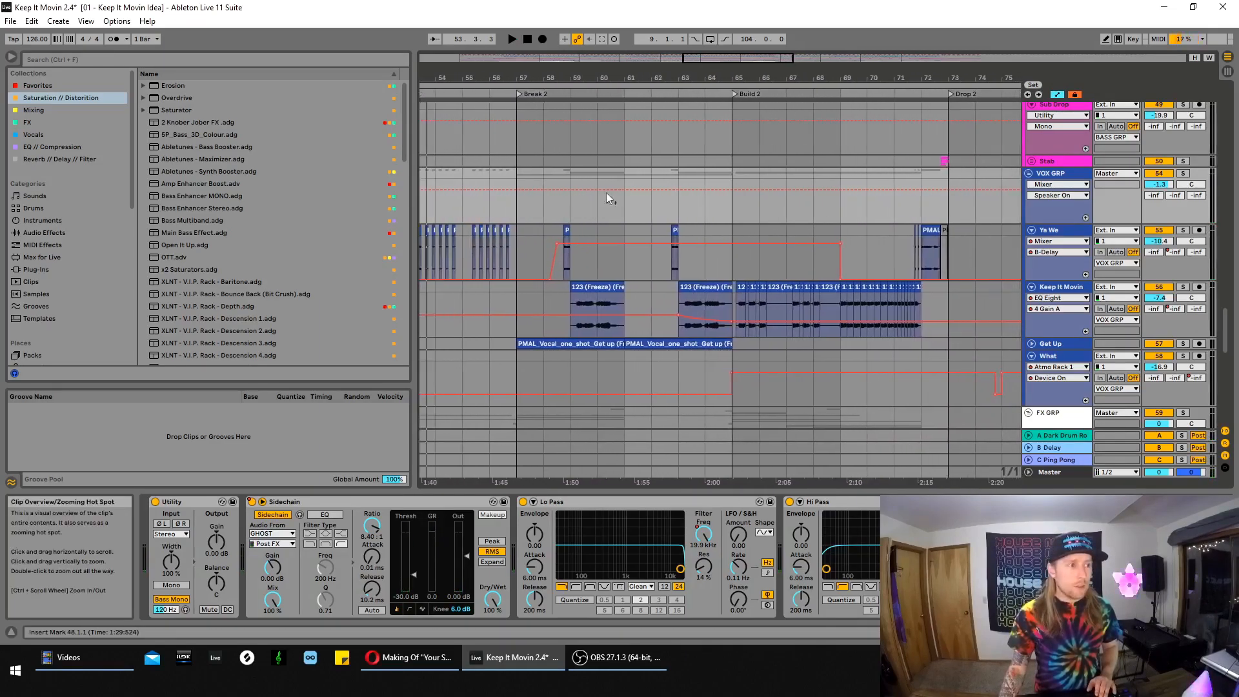
{"action": "left_click", "coordinate": [520, 207]}
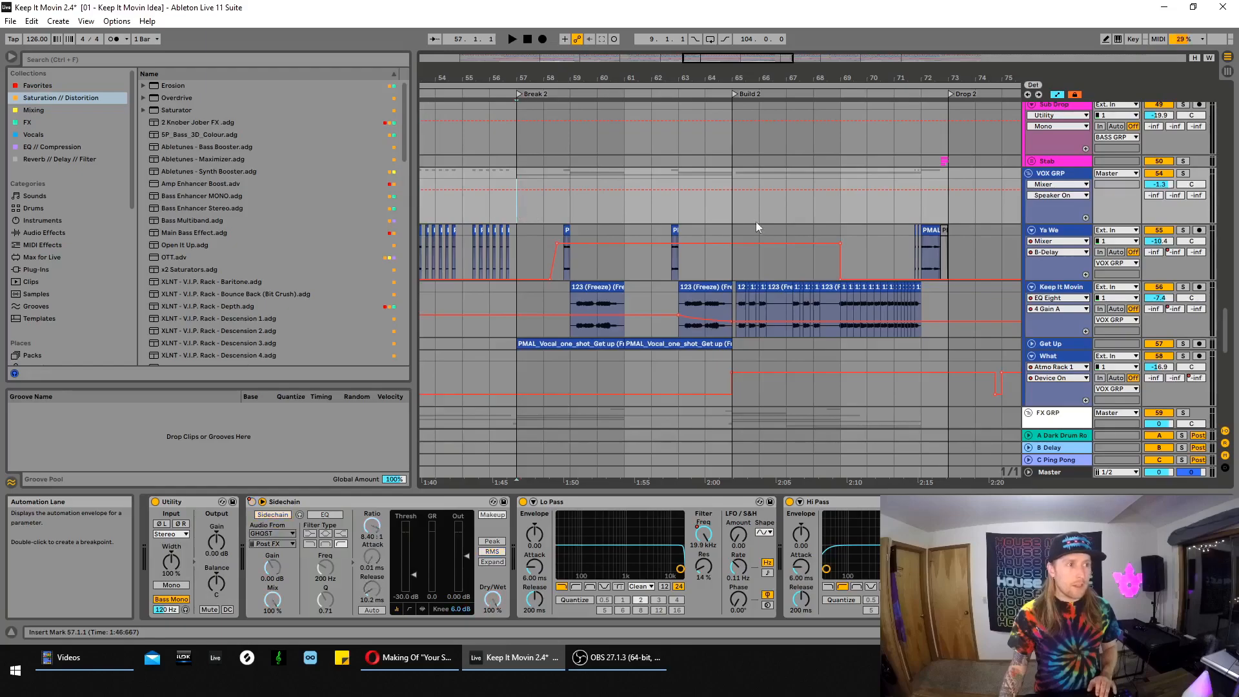
{"action": "left_click_drag", "start_coordinate": [724, 60], "coordinate": [765, 31]}
{"action": "scroll", "coordinate": [557, 243], "scroll_direction": "up", "scroll_amount": 3}
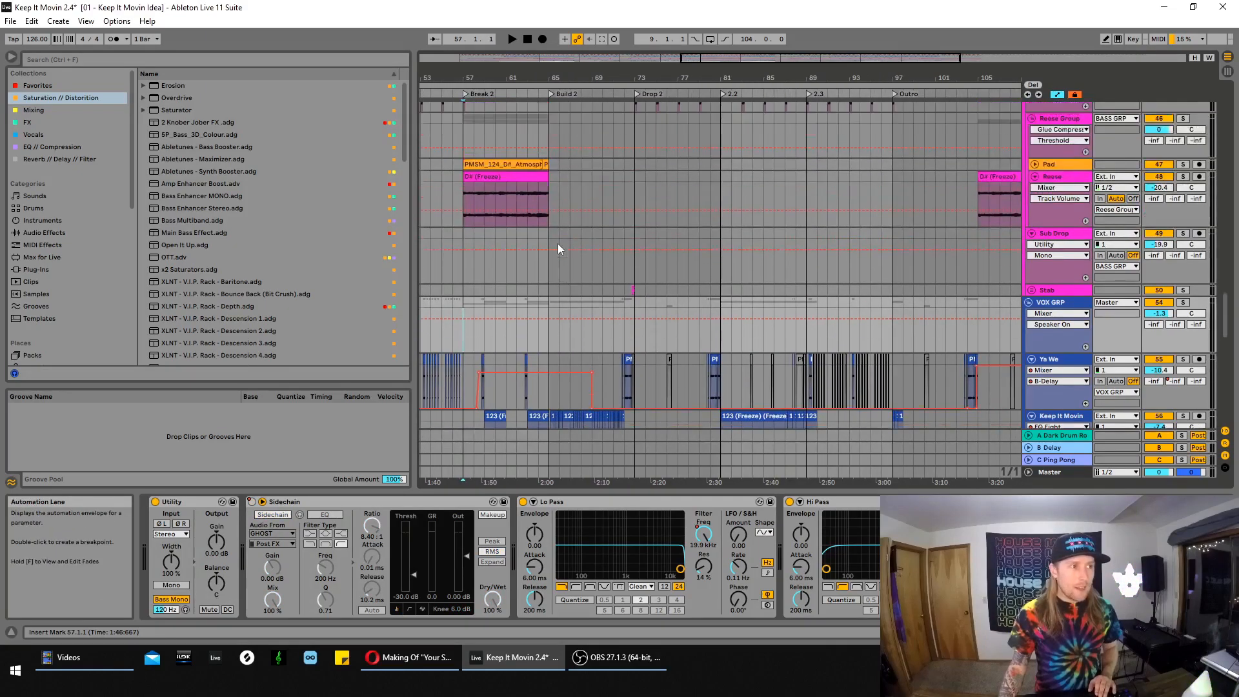
{"action": "left_click_drag", "start_coordinate": [554, 79], "coordinate": [669, 125]}
{"action": "left_click", "coordinate": [586, 216]}
{"action": "scroll", "coordinate": [744, 242], "scroll_direction": "up", "scroll_amount": 5}
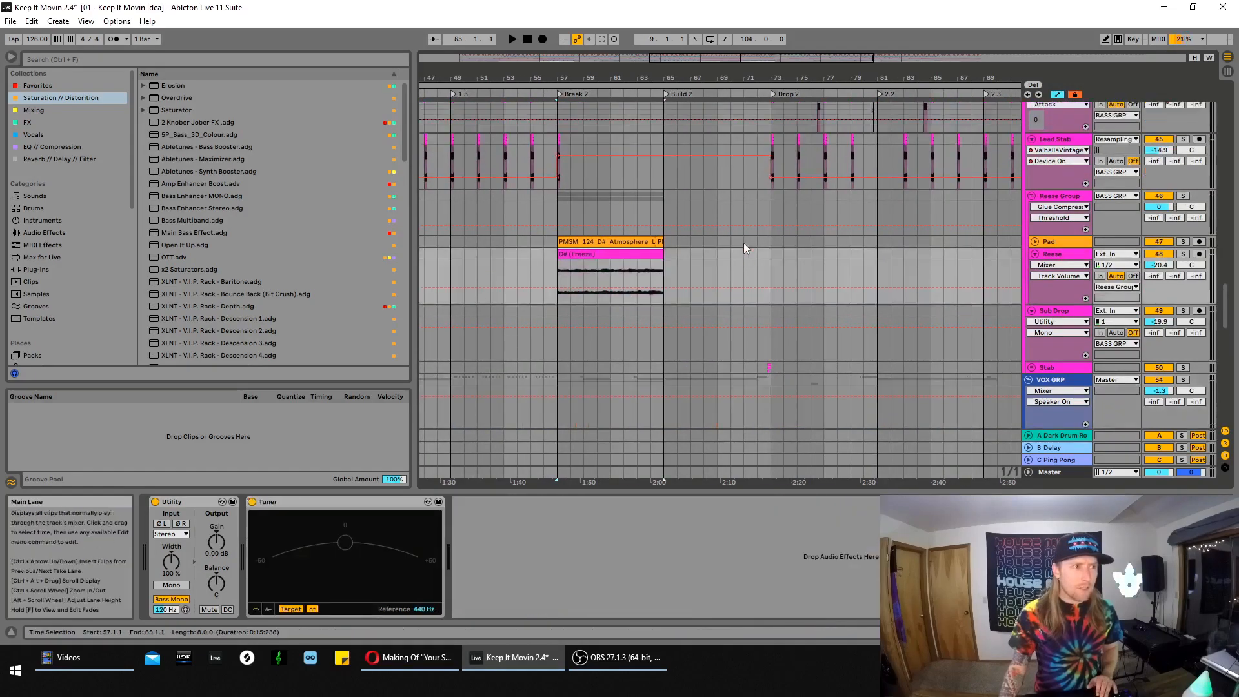
Solo the KICK GRP and DRUMS groups and audition the drums of Build 2 from 65.1.1
{"action": "scroll", "coordinate": [749, 231], "scroll_direction": "up", "scroll_amount": 4}
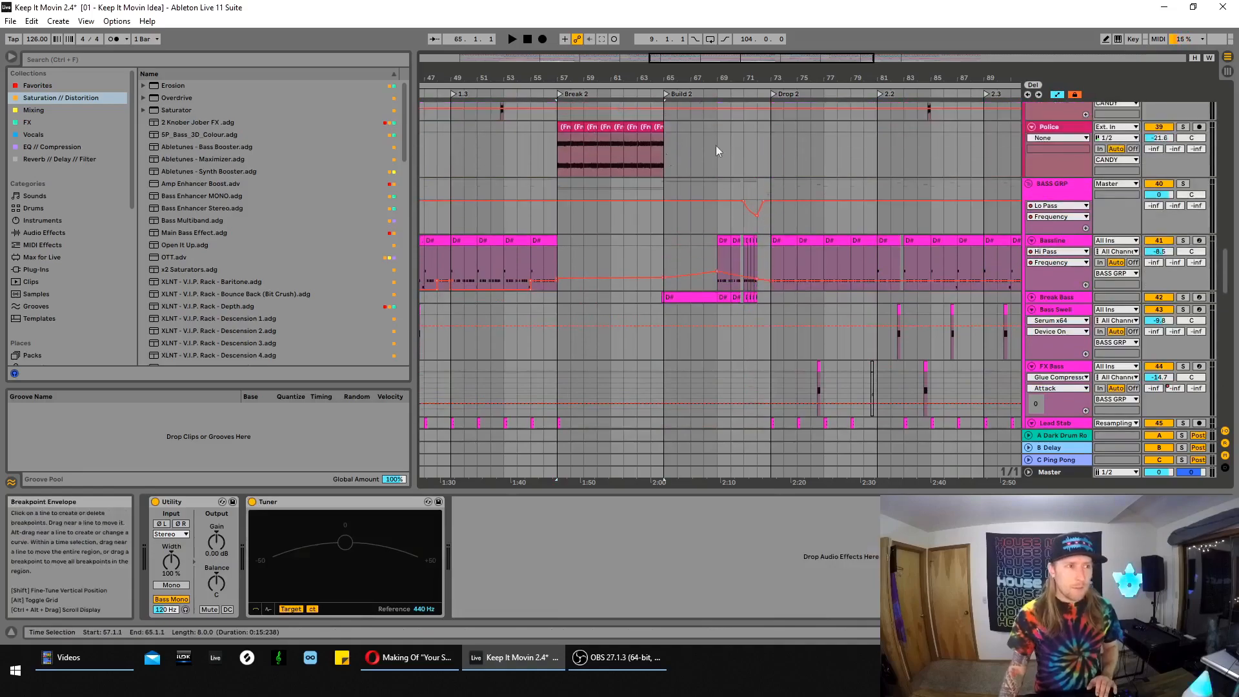
{"action": "left_click_drag", "start_coordinate": [620, 78], "coordinate": [758, 52]}
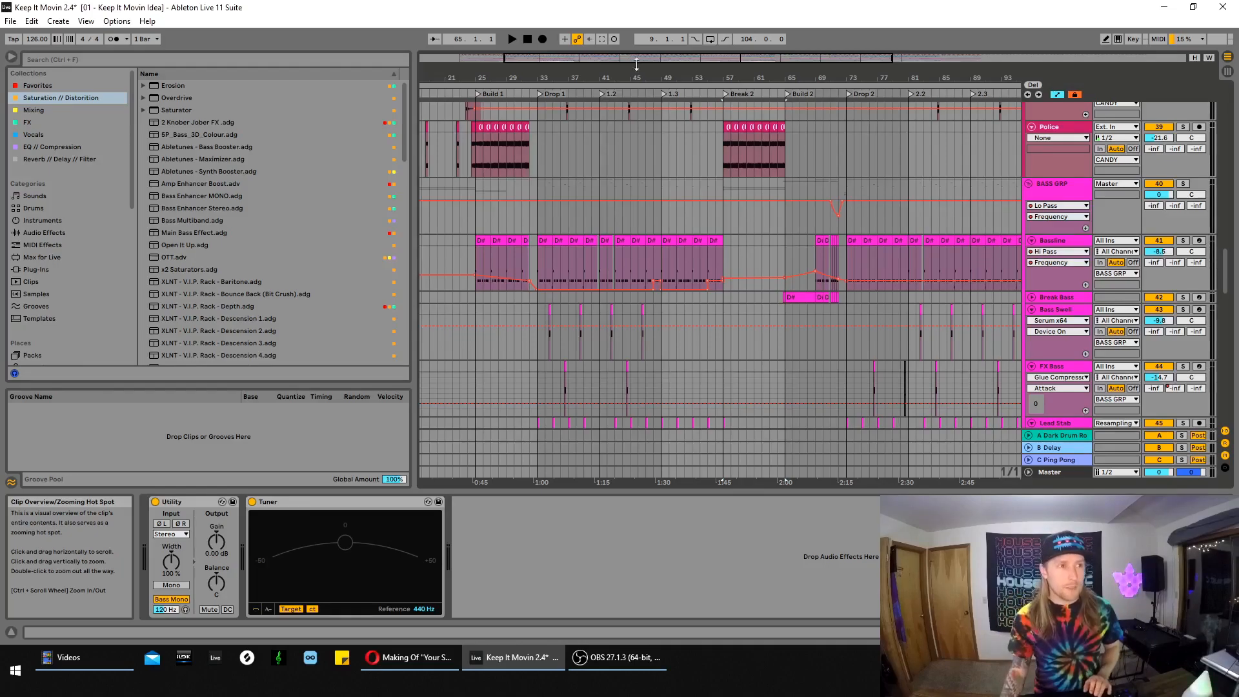
{"action": "left_click_drag", "start_coordinate": [801, 63], "coordinate": [809, 109]}
{"action": "scroll", "coordinate": [787, 188], "scroll_direction": "up", "scroll_amount": 2}
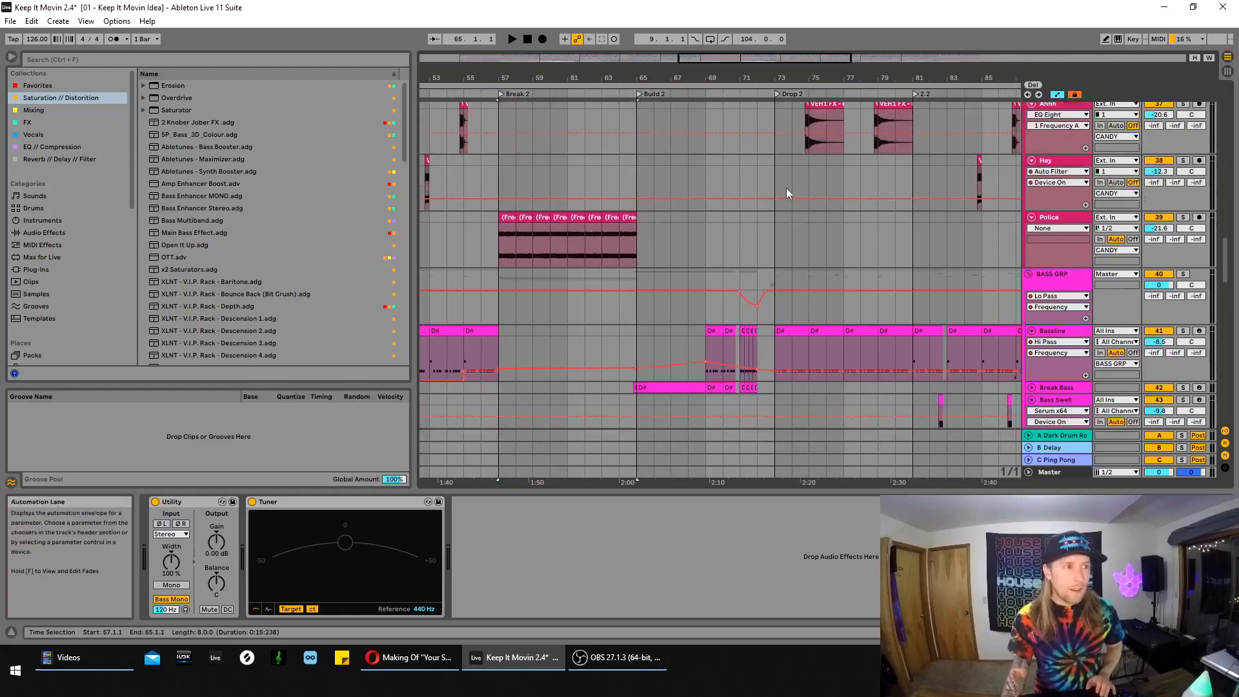
{"action": "scroll", "coordinate": [787, 188], "scroll_direction": "up", "scroll_amount": 4}
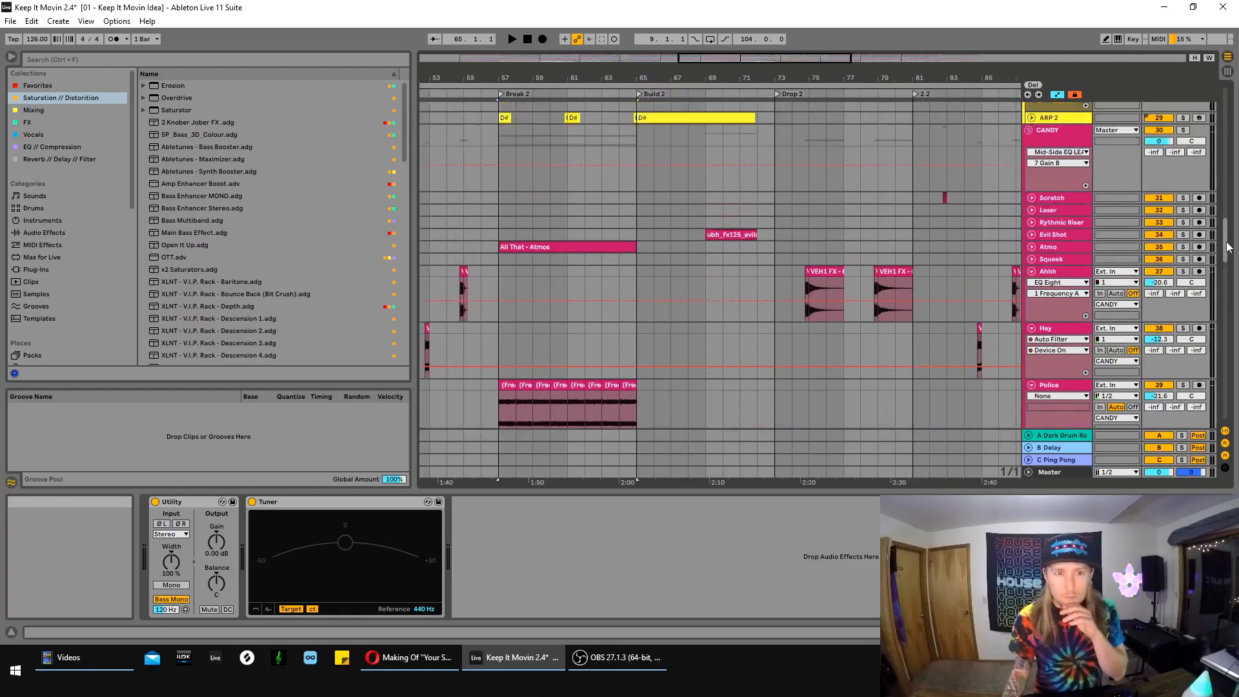
{"action": "scroll", "coordinate": [1228, 247], "scroll_direction": "up", "scroll_amount": 6}
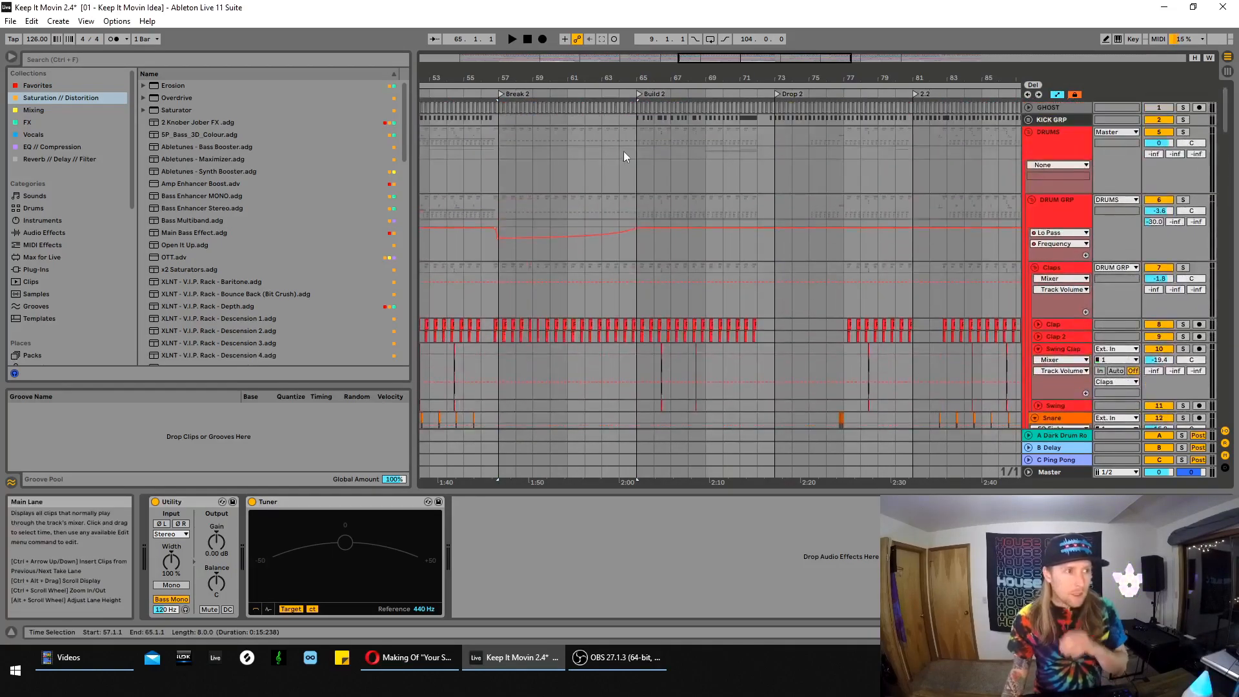
{"action": "left_click", "coordinate": [620, 155]}
{"action": "left_click", "coordinate": [1183, 119]}
{"action": "left_click", "coordinate": [1183, 132]}
{"action": "key", "text": "space"}
{"action": "left_click", "coordinate": [636, 145]}
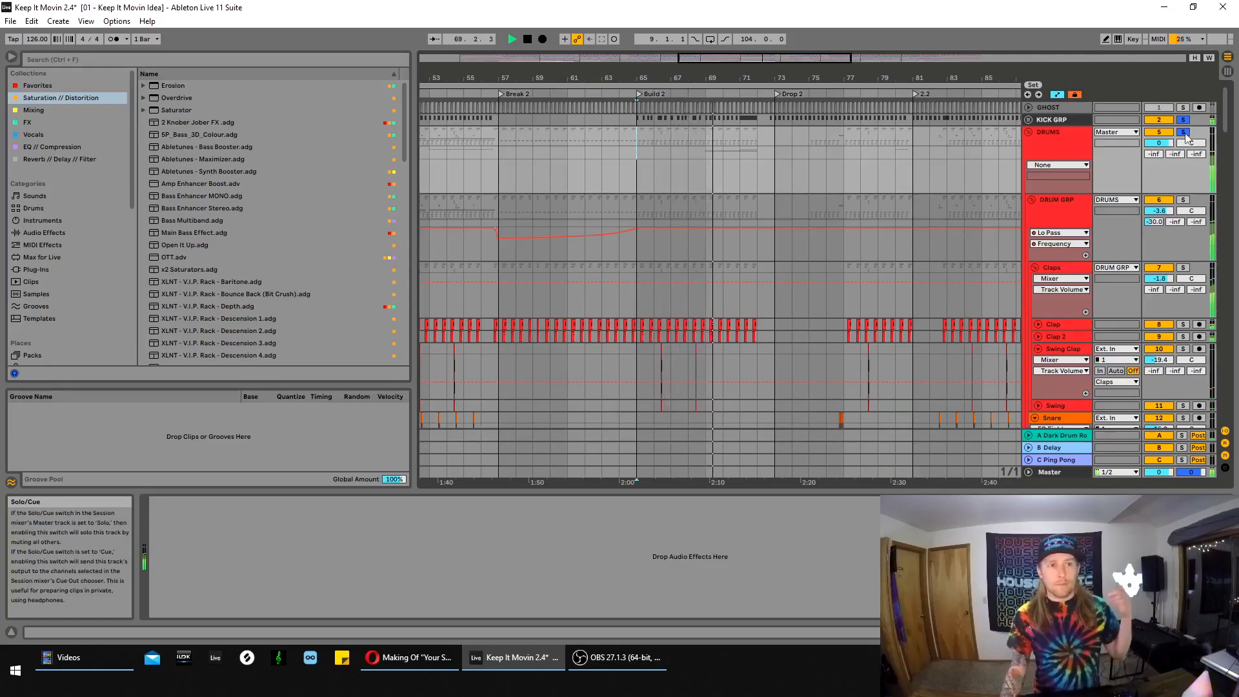
{"action": "key", "text": "space"}
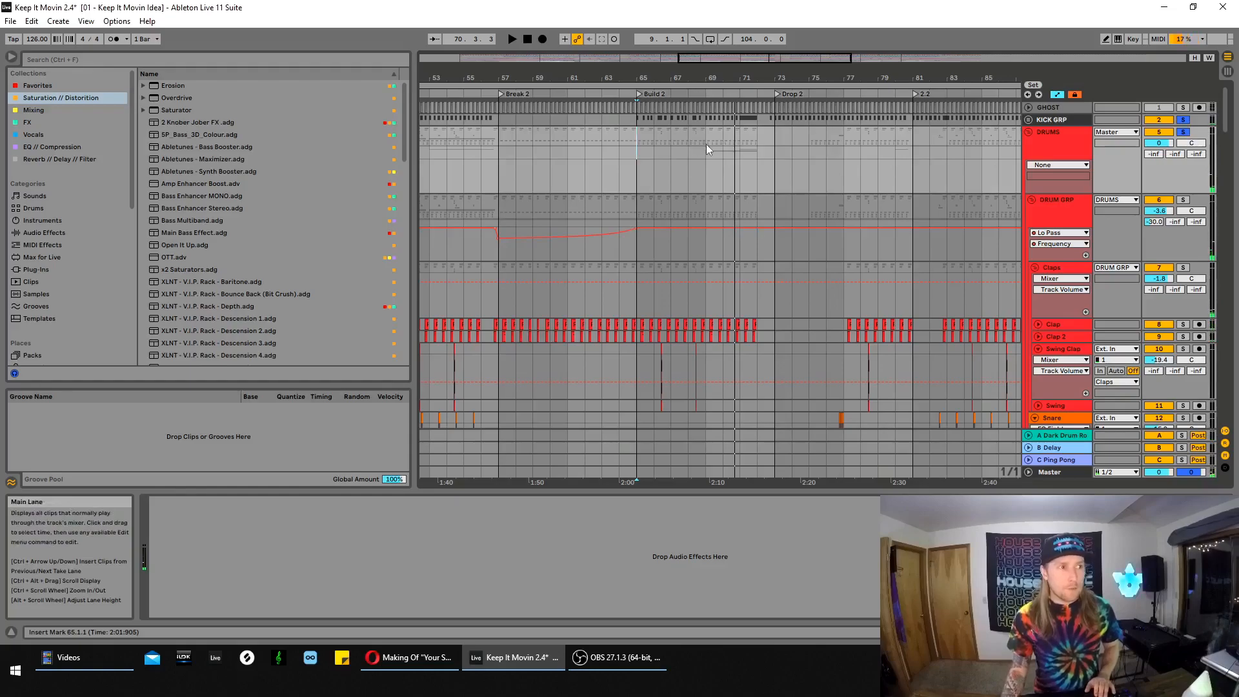
Select the DRUMS range from 69.1.1 to 72.1.1, followed by the KICK GRP range from 65.1.1 to 69.1.1 in Build 2
{"action": "left_click_drag", "start_coordinate": [704, 134], "coordinate": [755, 134]}
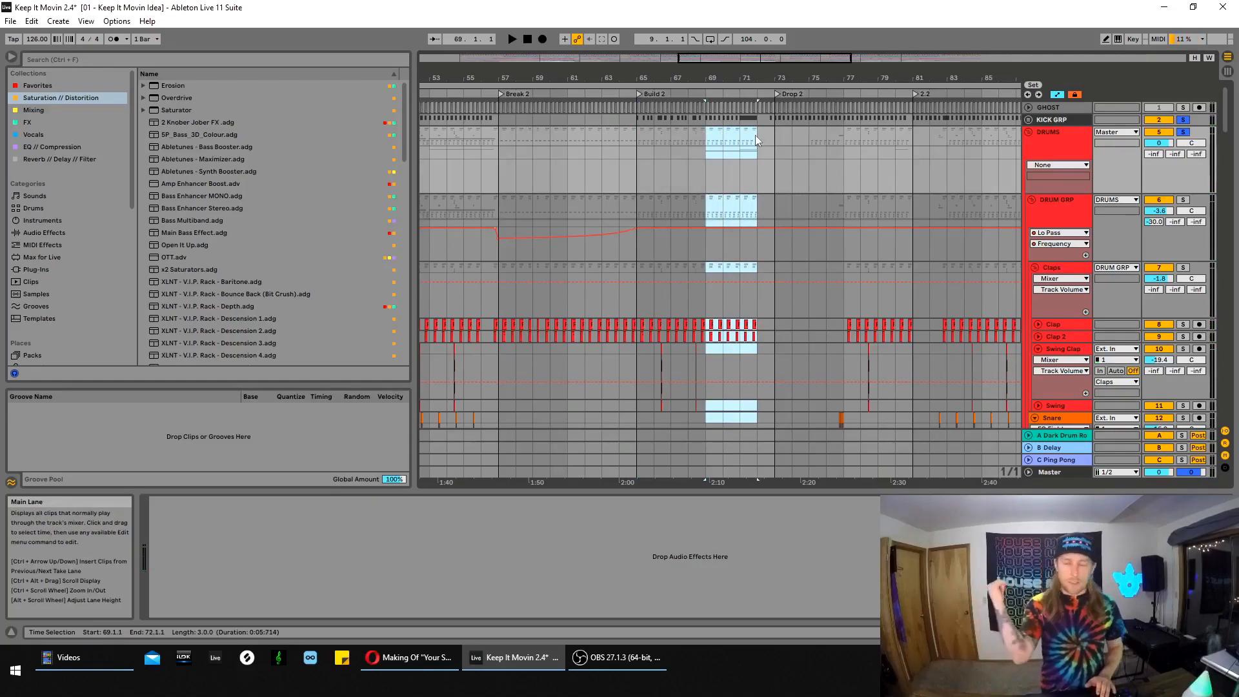
{"action": "left_click", "coordinate": [638, 140]}
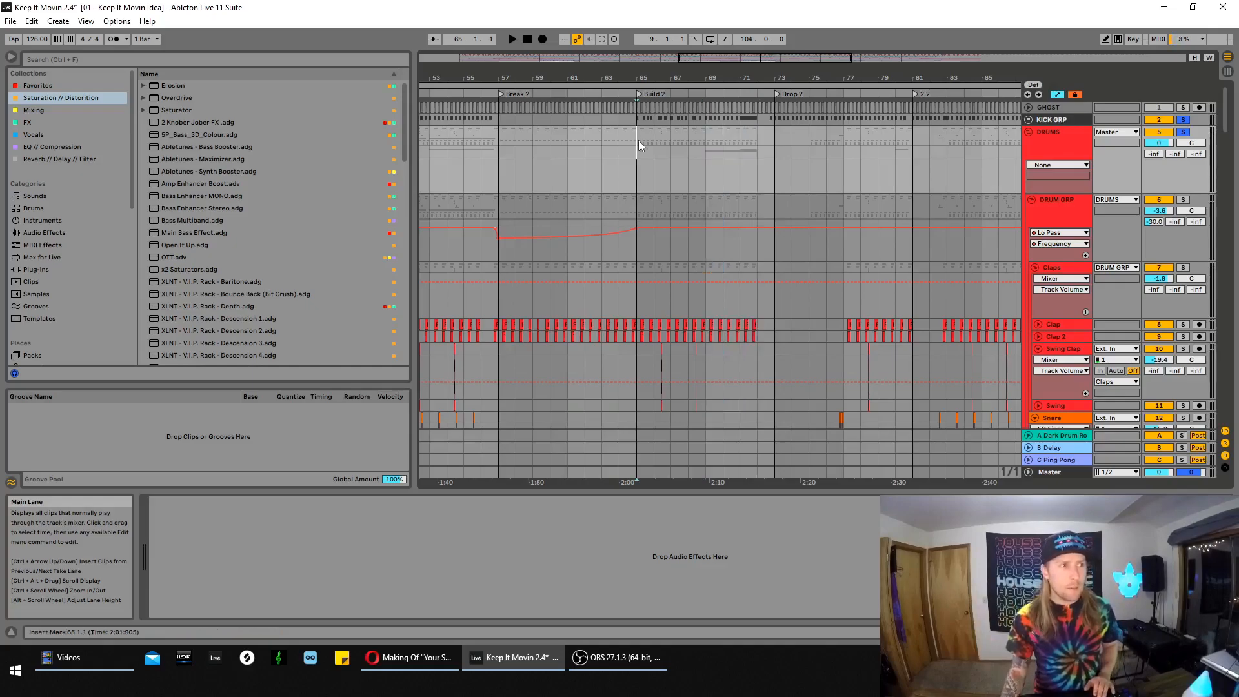
{"action": "left_click_drag", "start_coordinate": [639, 122], "coordinate": [705, 117]}
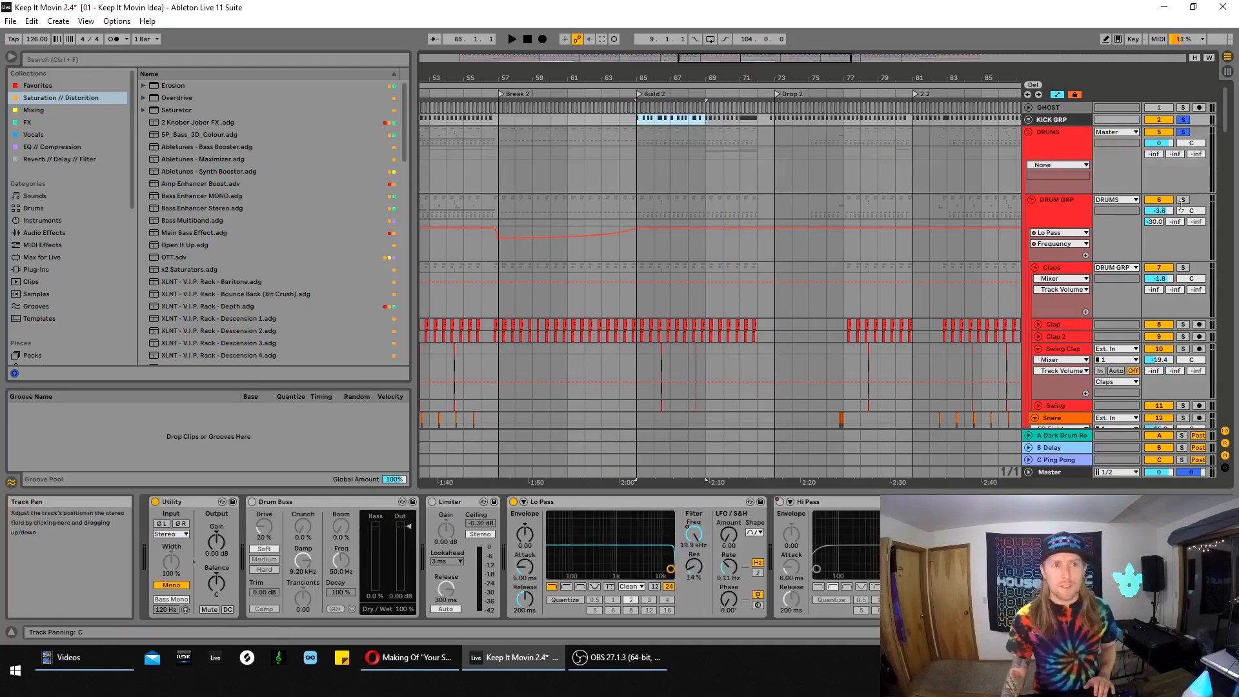
Clear the solos on KICK GRP and DRUMS and select the Drop 2 range from 73.1.1 to 78.1.1 on DRUMS
{"action": "left_click", "coordinate": [1186, 132]}
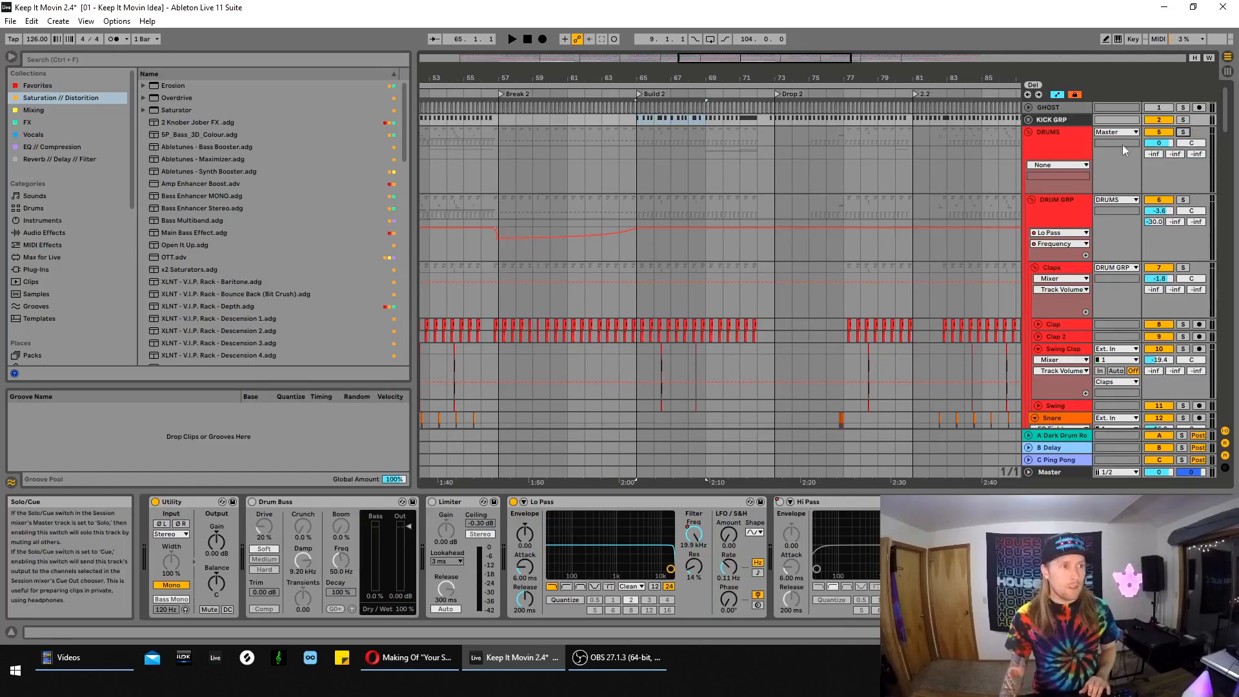
{"action": "left_click", "coordinate": [631, 152]}
{"action": "left_click_drag", "start_coordinate": [712, 78], "coordinate": [548, 78]}
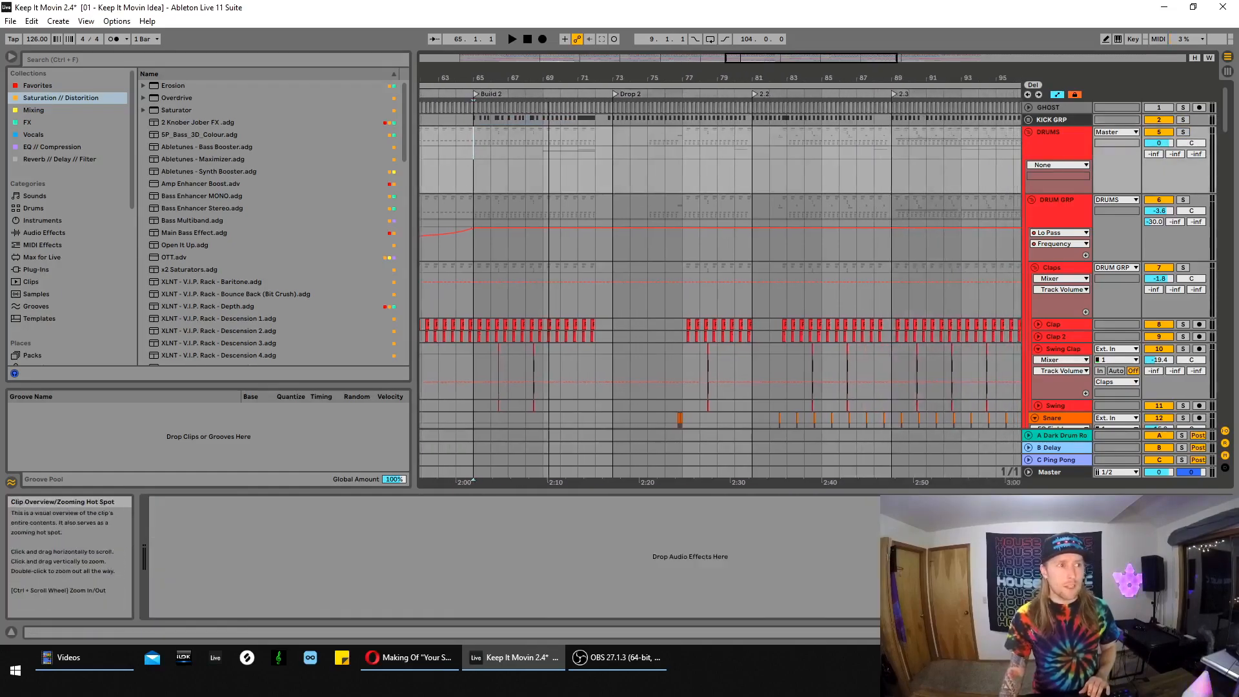
{"action": "left_click_drag", "start_coordinate": [609, 180], "coordinate": [660, 186]}
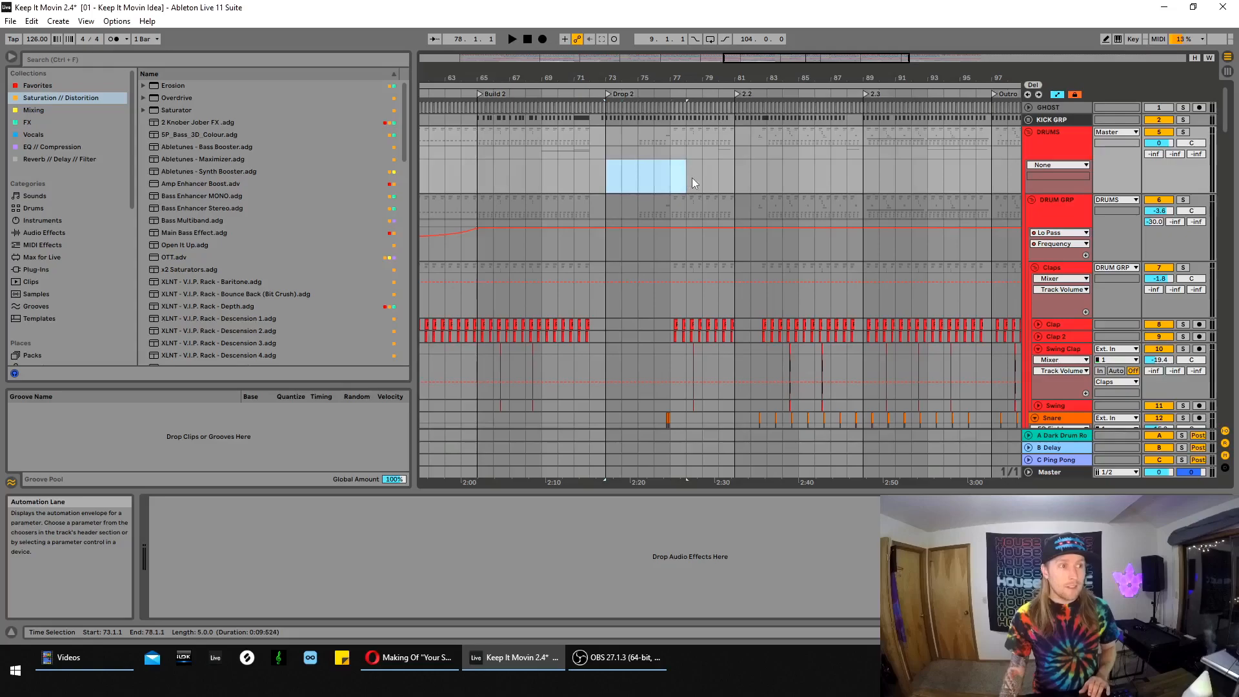
Play the track from 65.1.1 through Build 2 and Drop 2 while looking through the drum, build, lead and CANDY tracks
{"action": "left_click", "coordinate": [485, 176]}
{"action": "key", "text": "space"}
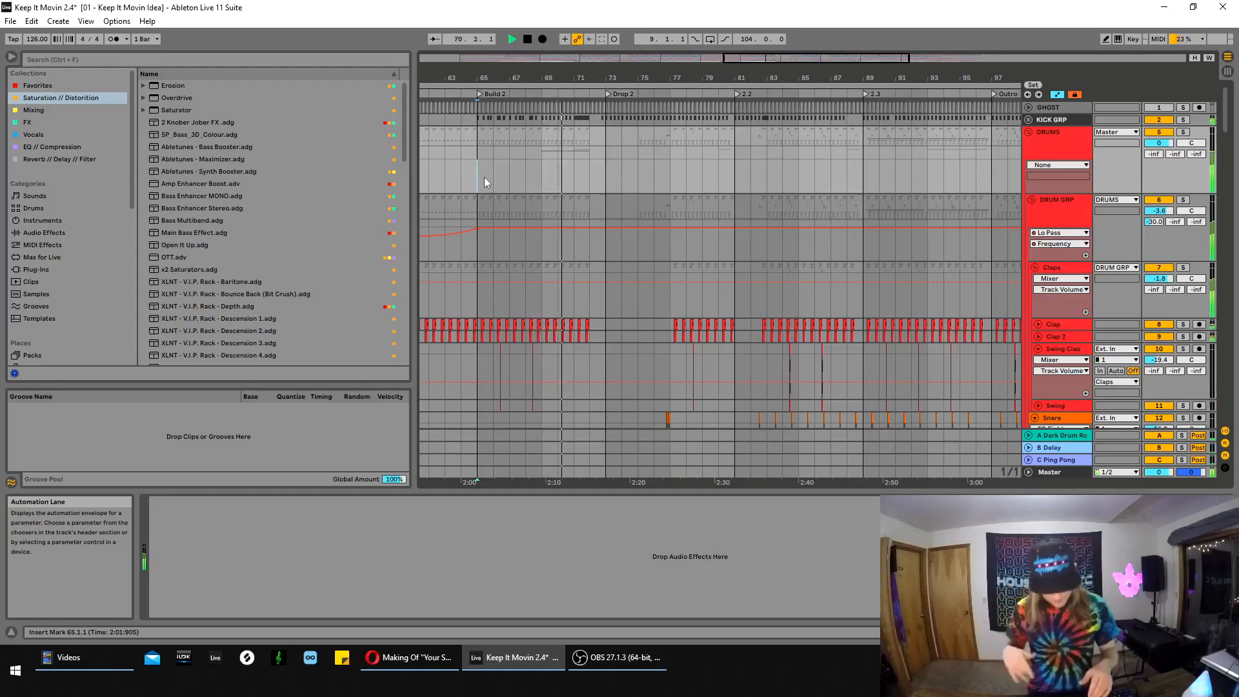
{"action": "scroll", "coordinate": [580, 252], "scroll_direction": "down", "scroll_amount": 6}
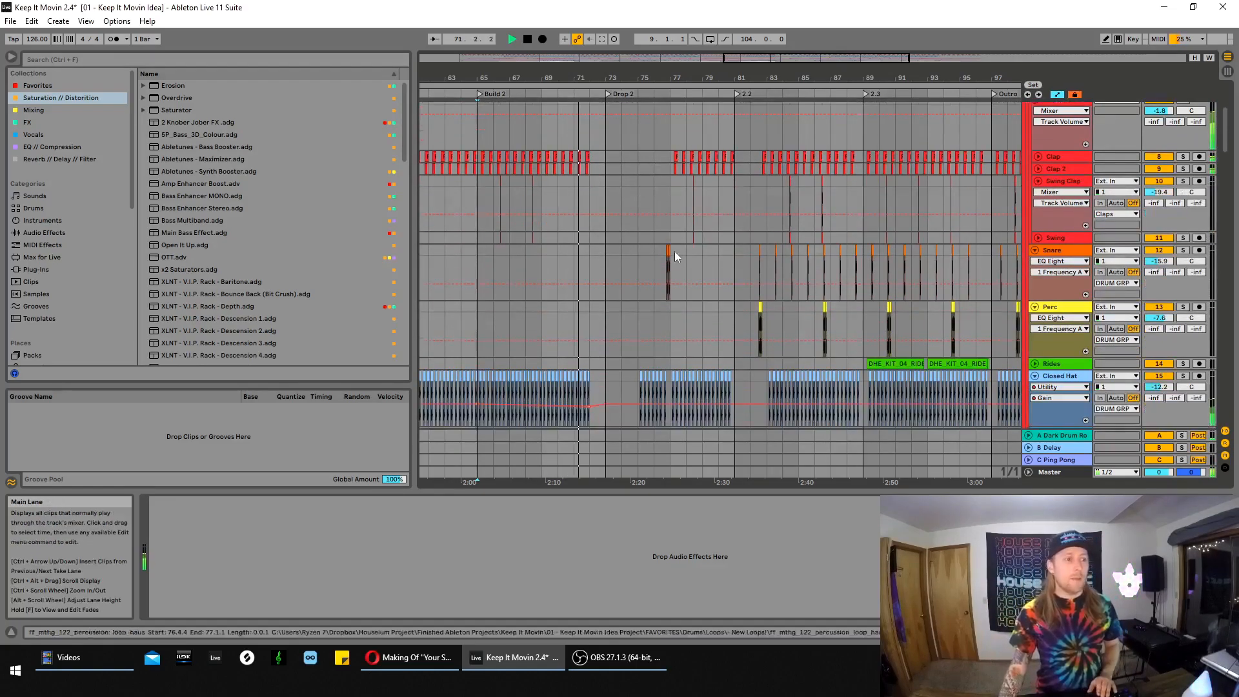
{"action": "scroll", "coordinate": [692, 257], "scroll_direction": "down", "scroll_amount": 10}
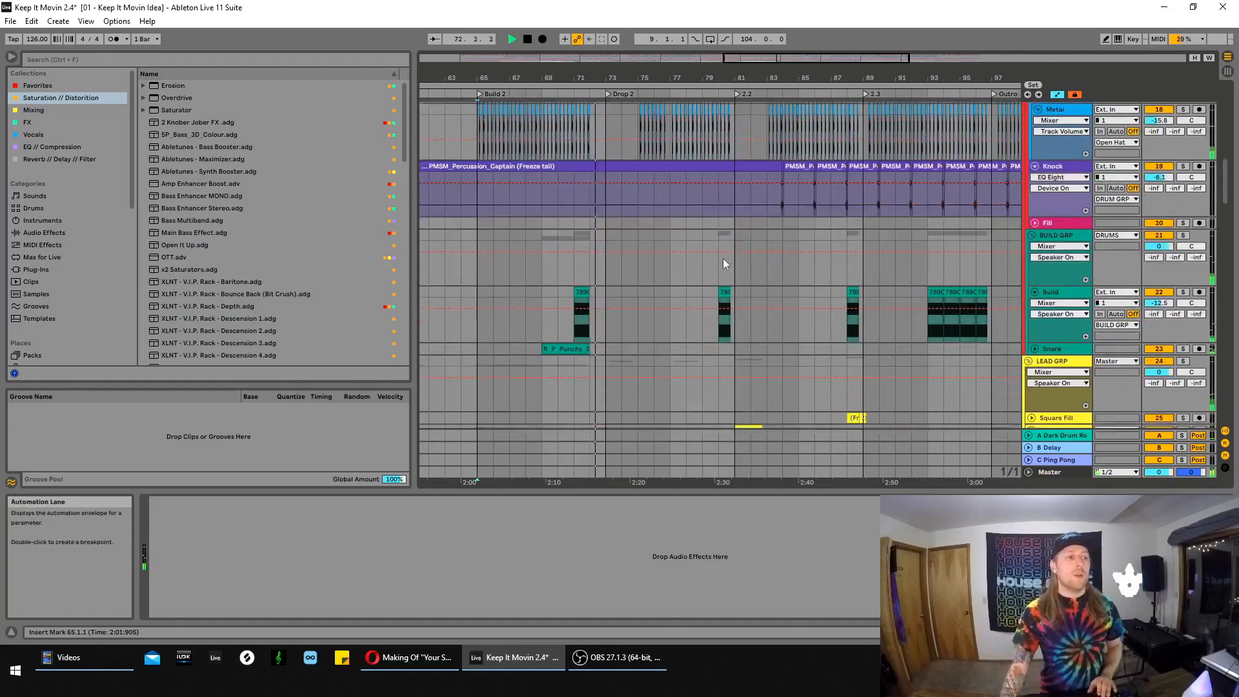
{"action": "scroll", "coordinate": [722, 253], "scroll_direction": "down", "scroll_amount": 2}
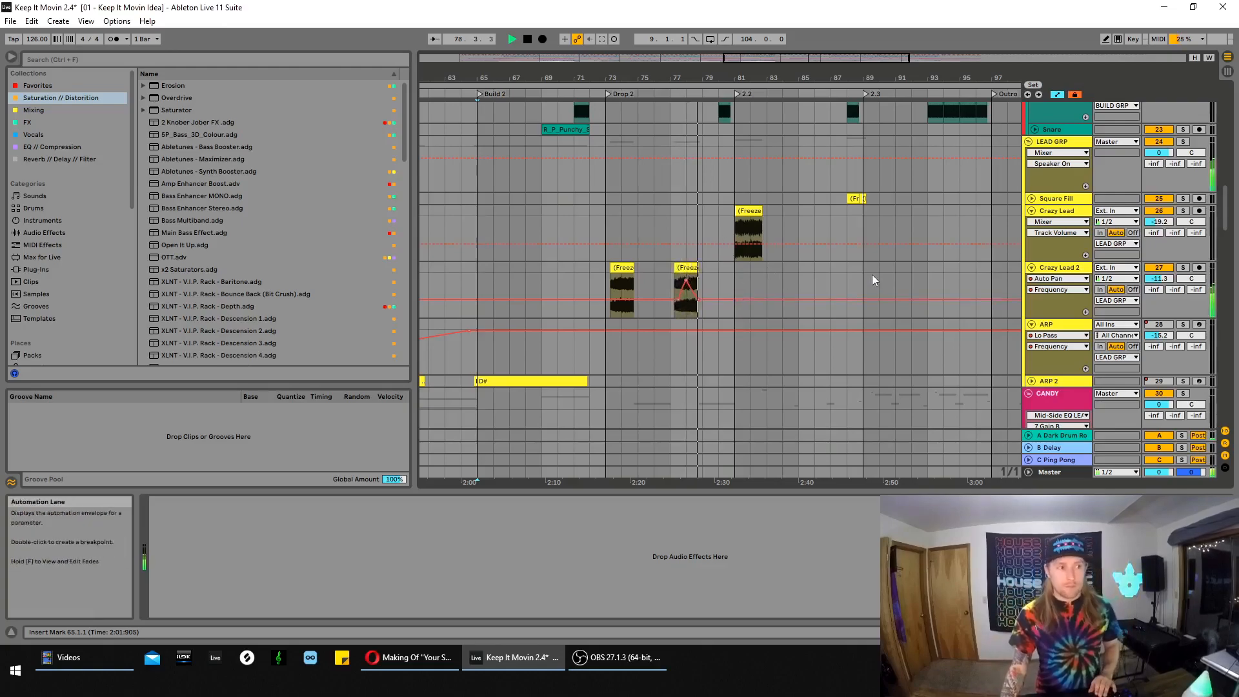
{"action": "scroll", "coordinate": [863, 270], "scroll_direction": "down", "scroll_amount": 2}
{"action": "scroll", "coordinate": [858, 271], "scroll_direction": "down", "scroll_amount": 3}
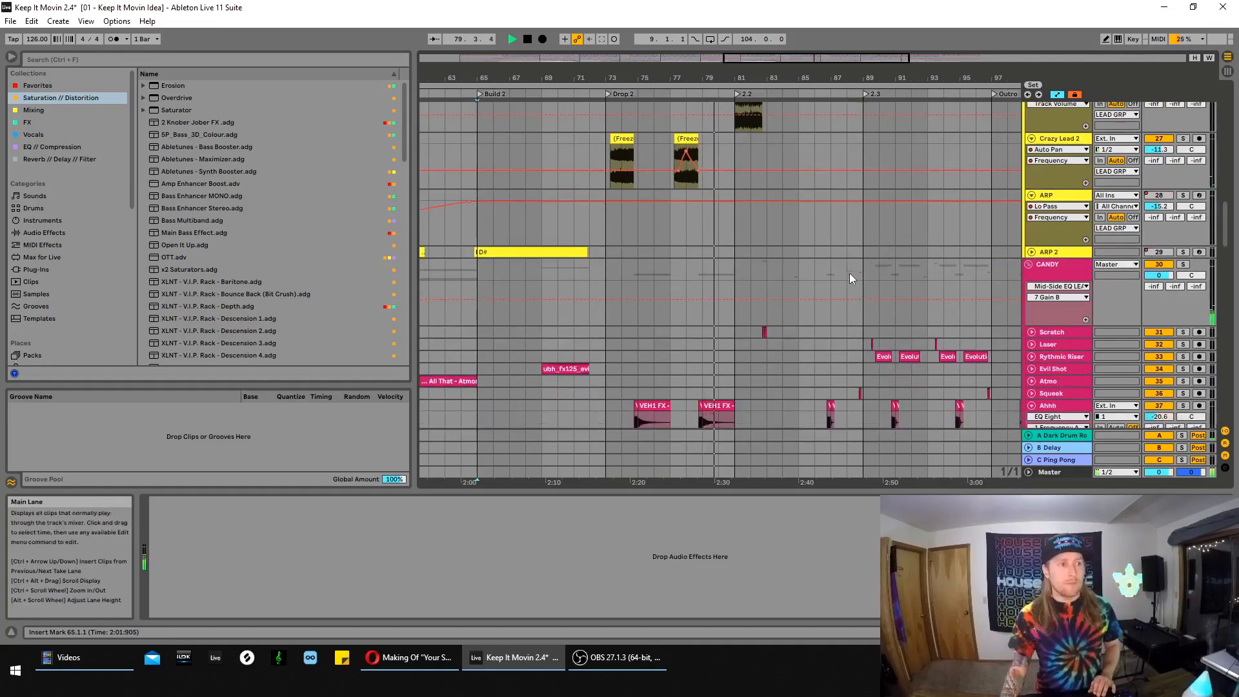
{"action": "scroll", "coordinate": [850, 275], "scroll_direction": "up", "scroll_amount": 6}
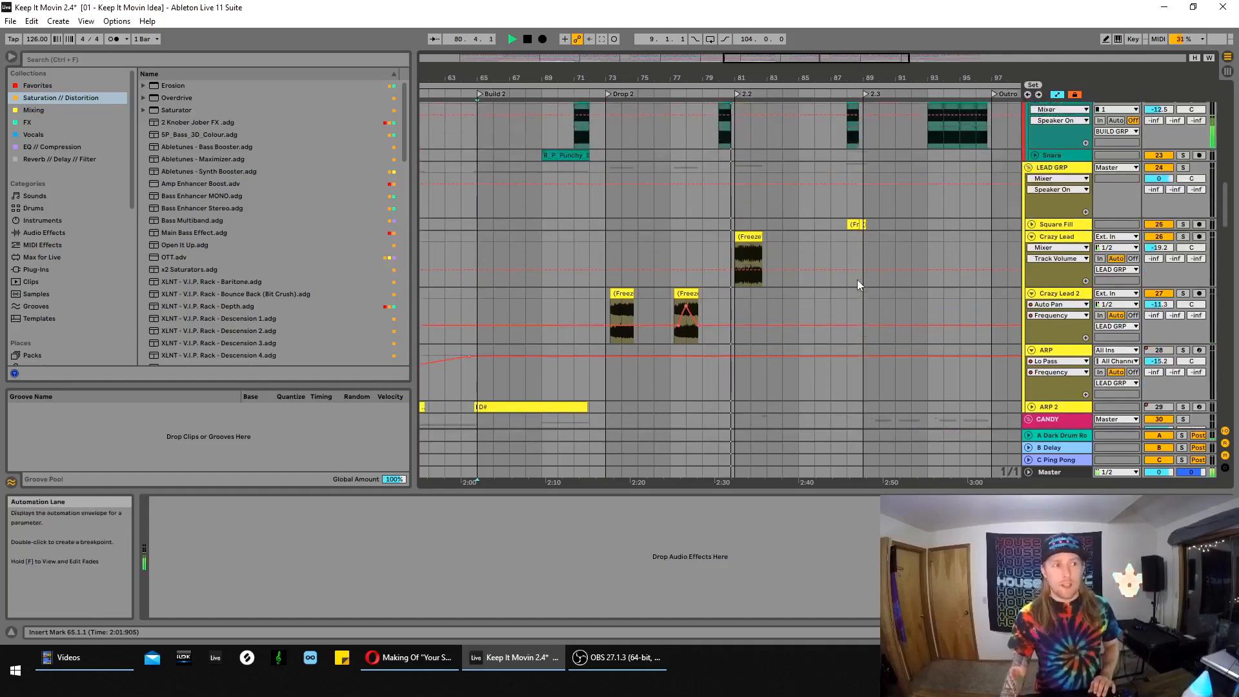
Select the vocal clip at 76.1.1 on the What track in Drop 2 and audition it
{"action": "left_click_drag", "start_coordinate": [632, 78], "coordinate": [710, 102]}
{"action": "scroll", "coordinate": [880, 268], "scroll_direction": "down", "scroll_amount": 11}
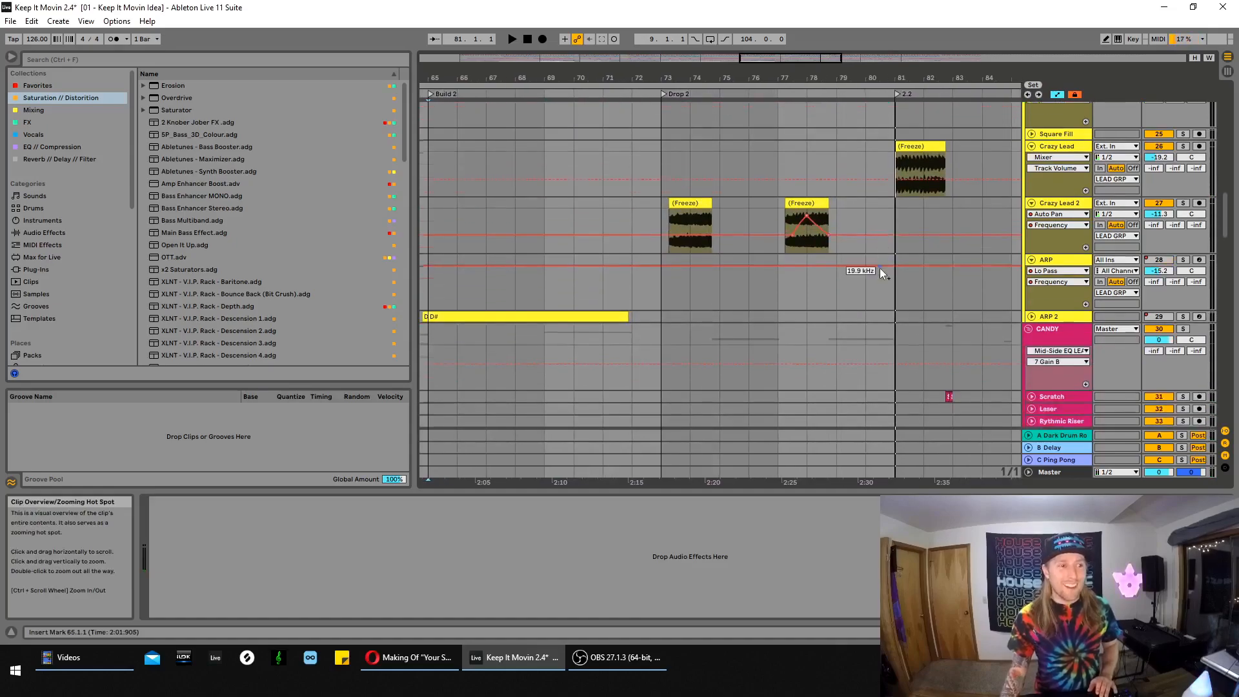
{"action": "scroll", "coordinate": [992, 342], "scroll_direction": "down", "scroll_amount": 2}
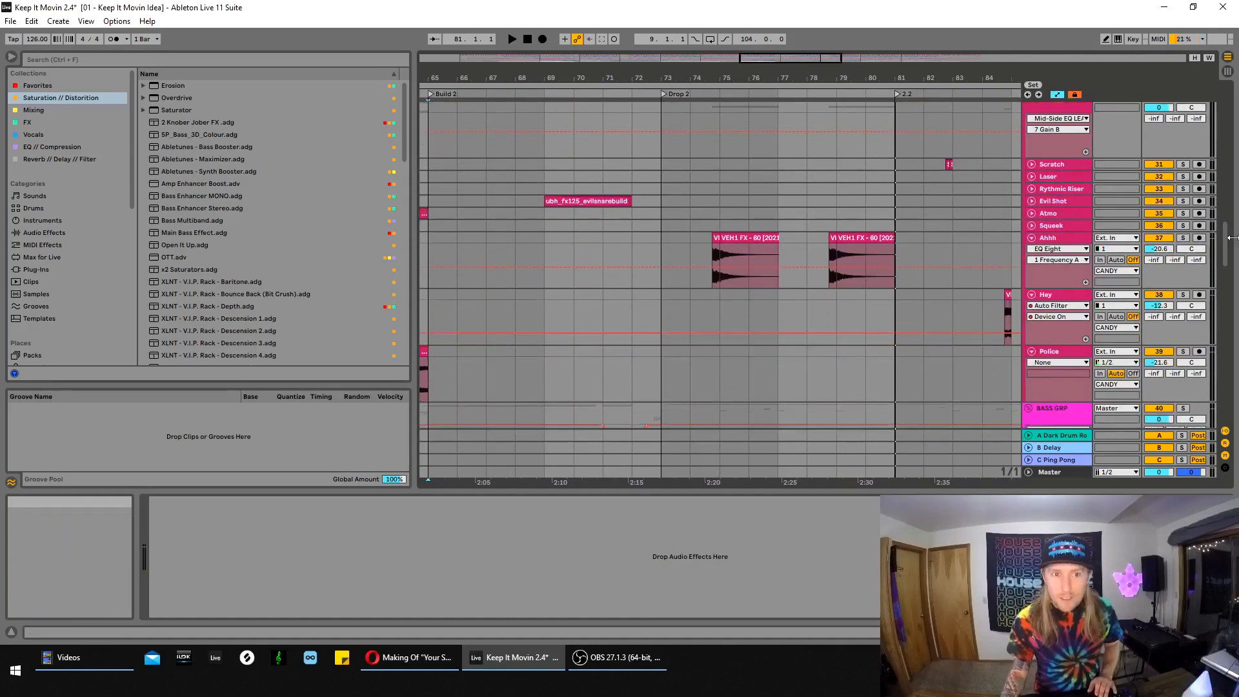
{"action": "scroll", "coordinate": [1228, 265], "scroll_direction": "down", "scroll_amount": 7}
{"action": "scroll", "coordinate": [1228, 265], "scroll_direction": "down", "scroll_amount": 15}
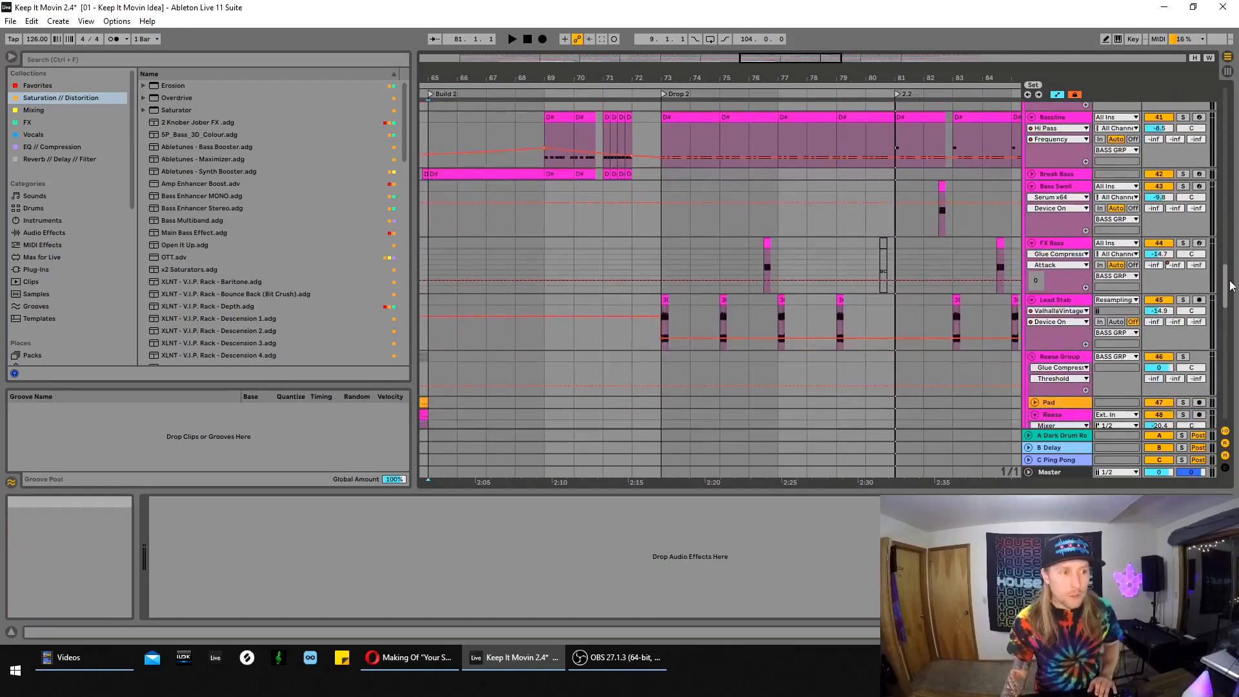
{"action": "left_click", "coordinate": [766, 279]}
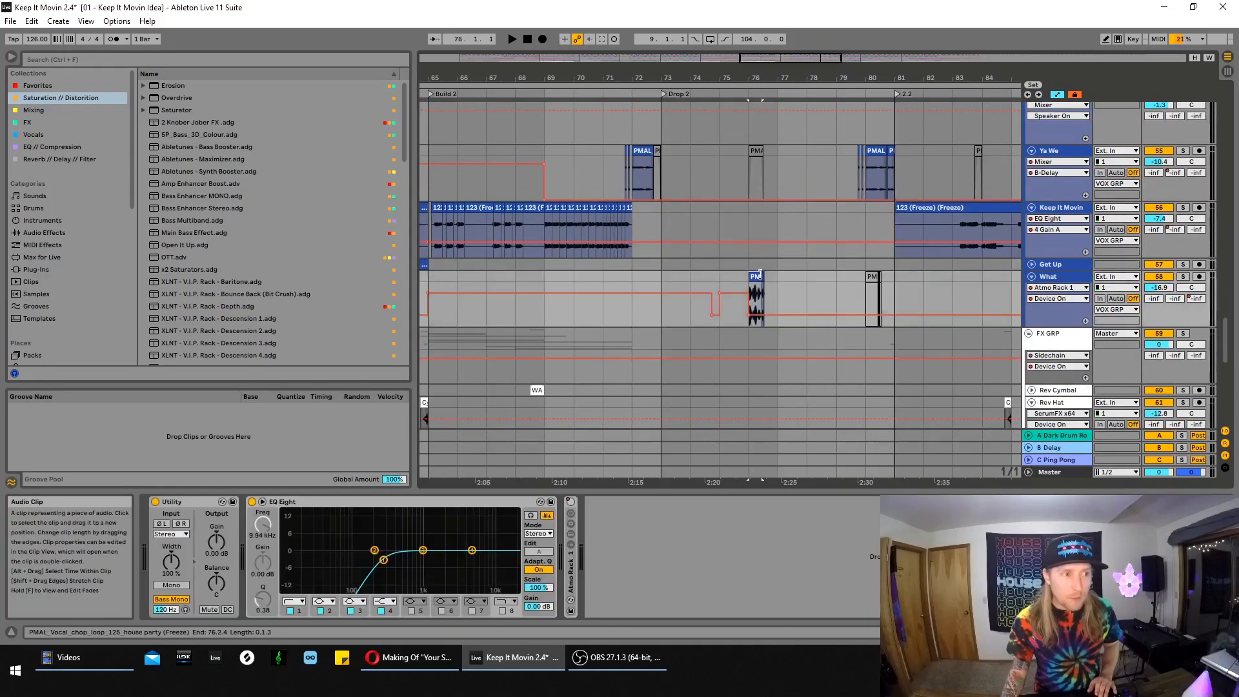
{"action": "key", "text": "space"}
{"action": "key", "text": "space"}
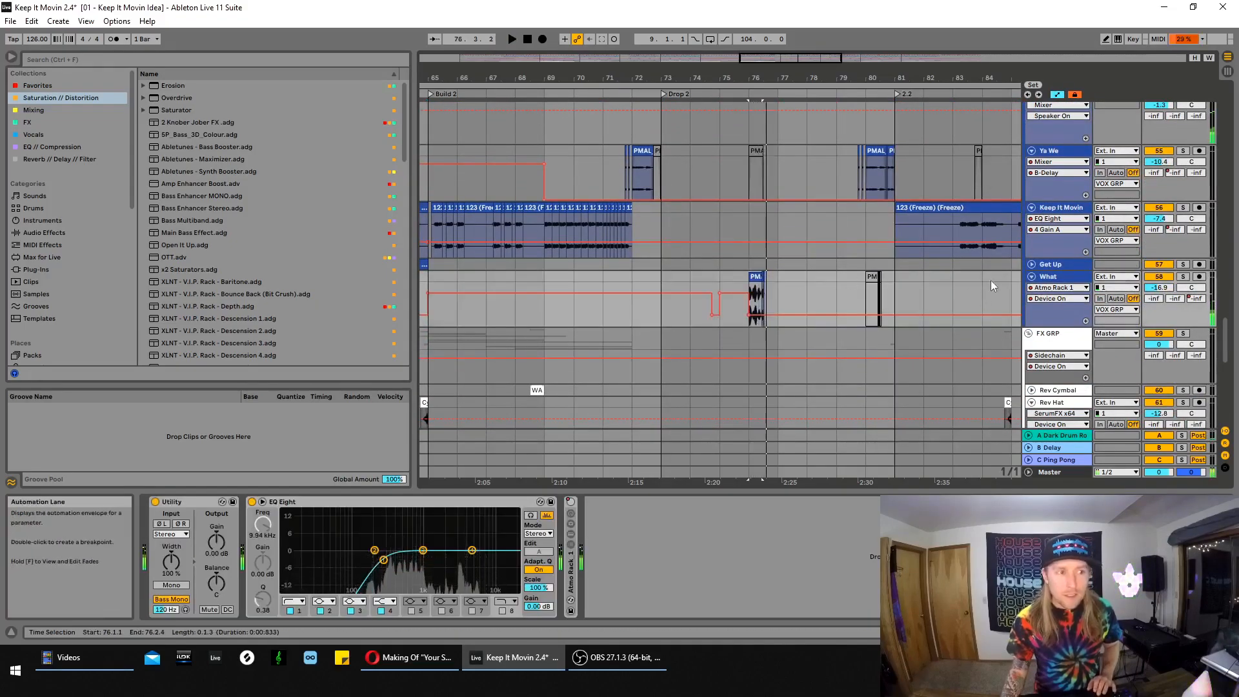
Return to Crazy Lead 2, select its frozen clip at 73.2.1 in Drop 2, and audition it with the full mix
{"action": "scroll", "coordinate": [894, 278], "scroll_direction": "up", "scroll_amount": 3}
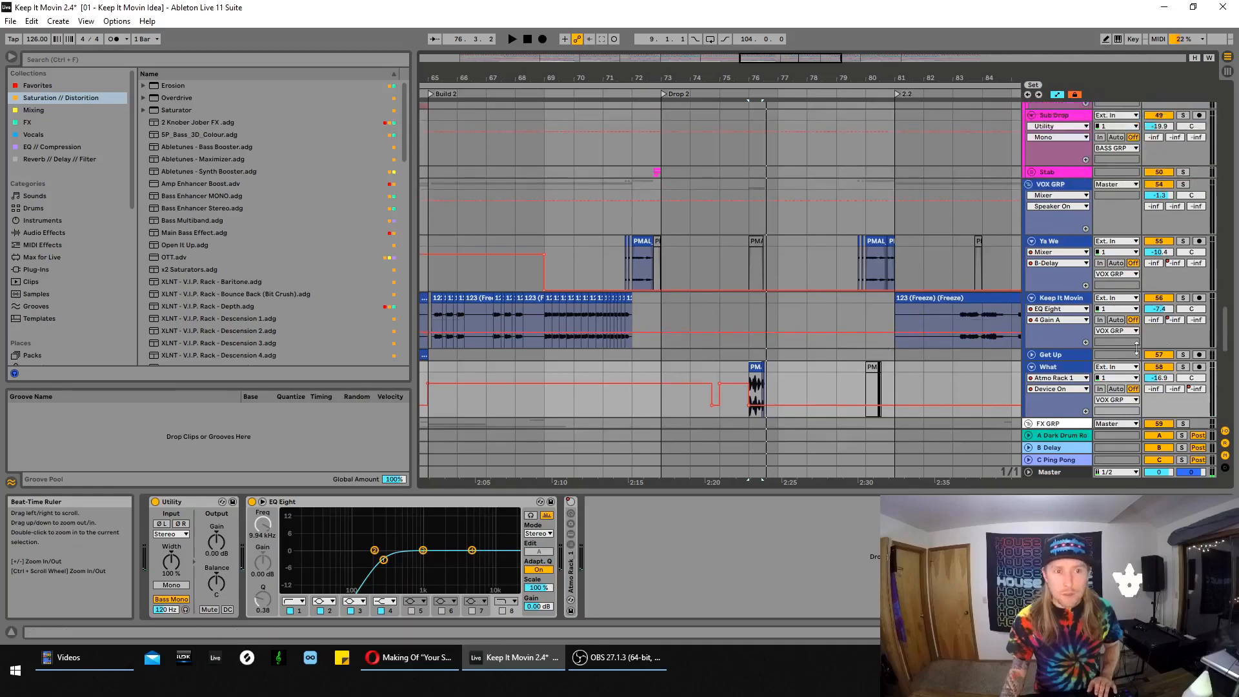
{"action": "scroll", "coordinate": [1233, 279], "scroll_direction": "up", "scroll_amount": 10}
{"action": "left_click_drag", "start_coordinate": [1232, 279], "coordinate": [1232, 231]}
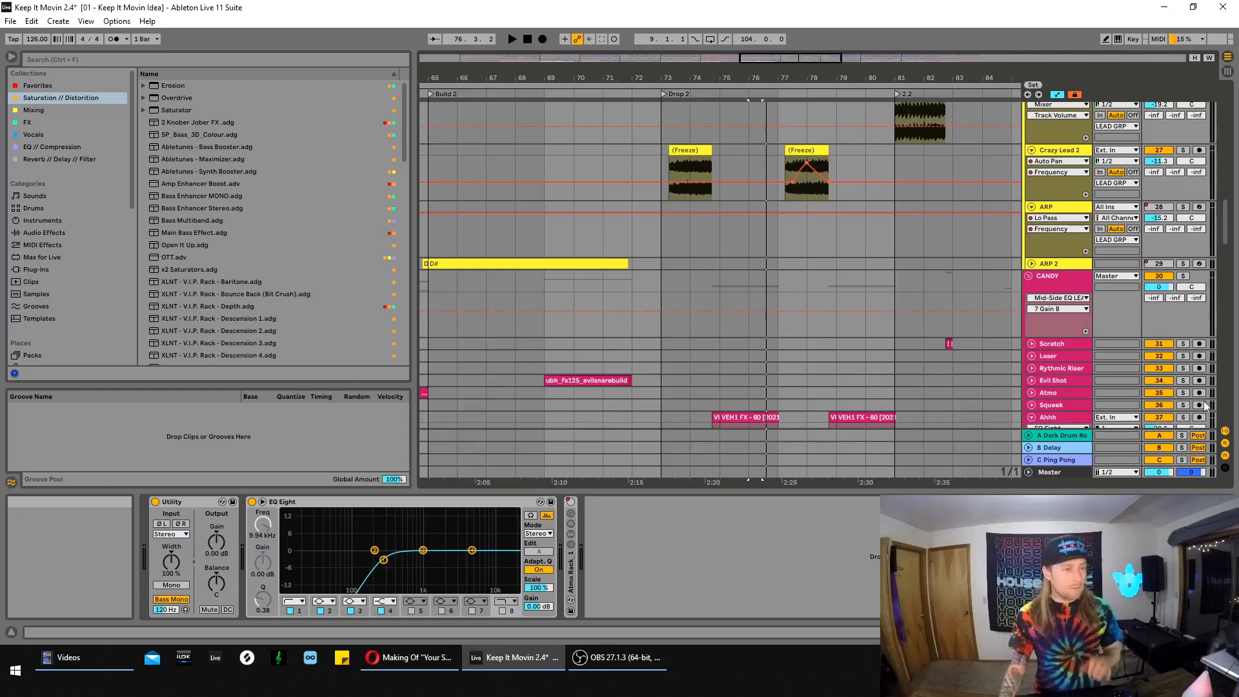
{"action": "left_click", "coordinate": [632, 187]}
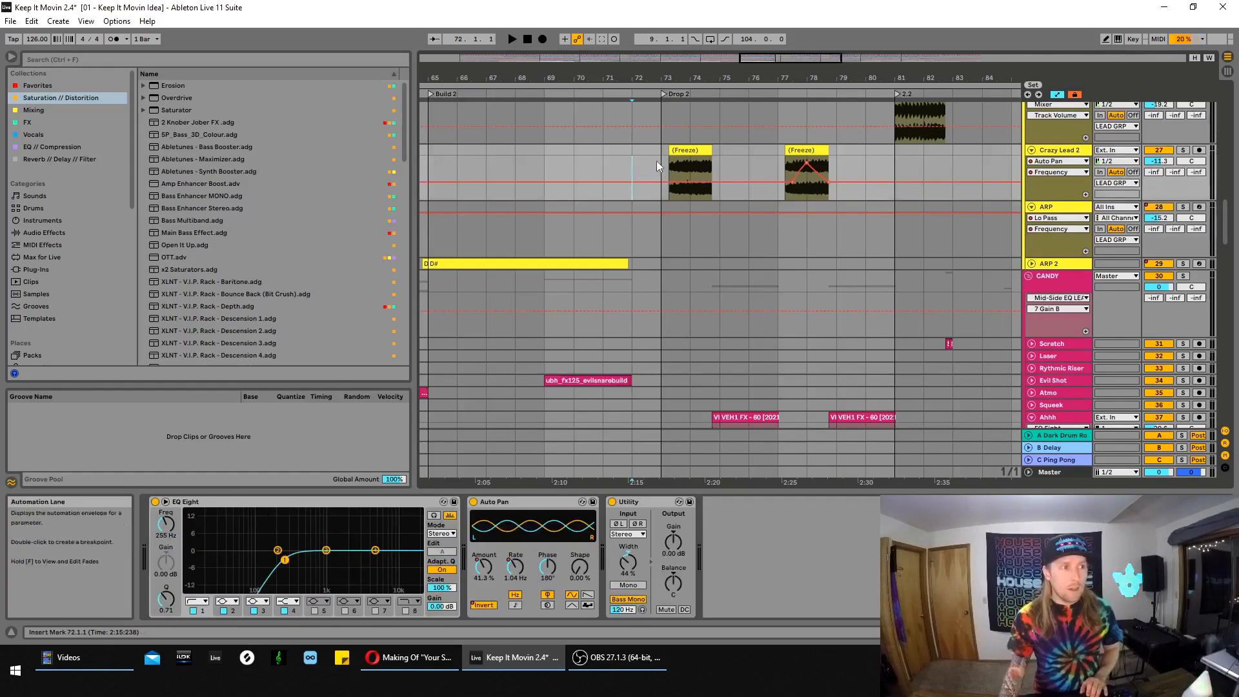
{"action": "left_click", "coordinate": [690, 150]}
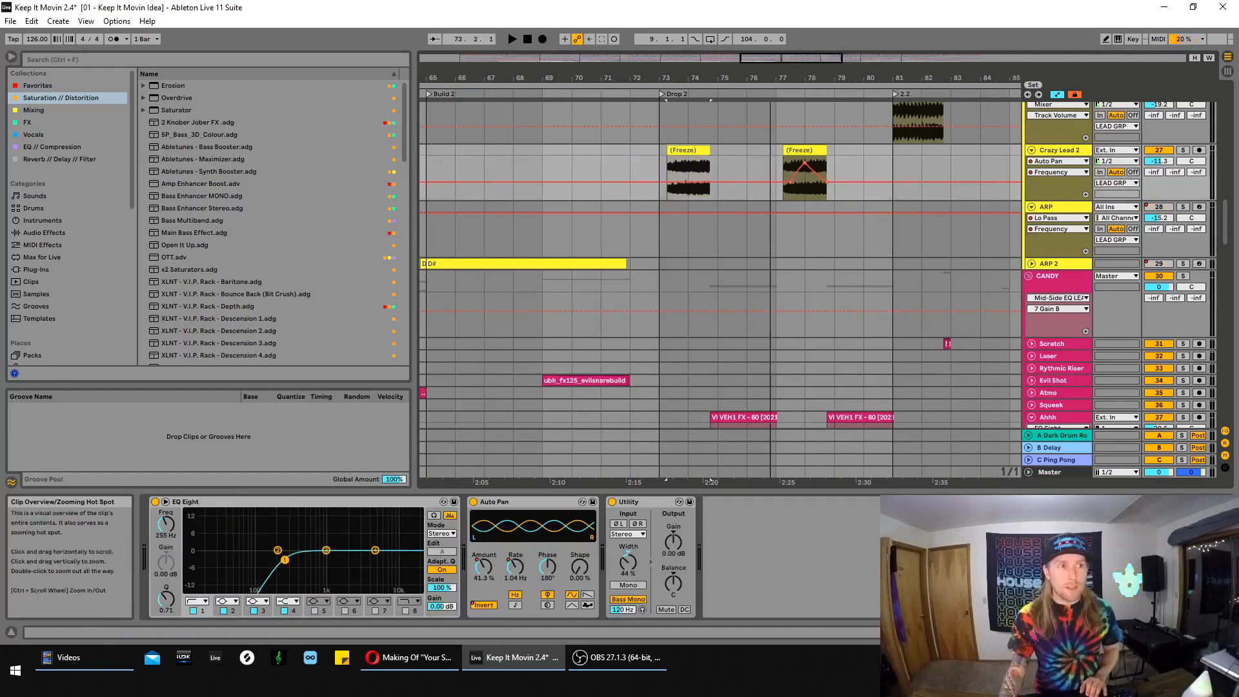
{"action": "left_click_drag", "start_coordinate": [802, 64], "coordinate": [823, 69]}
{"action": "key", "text": "space"}
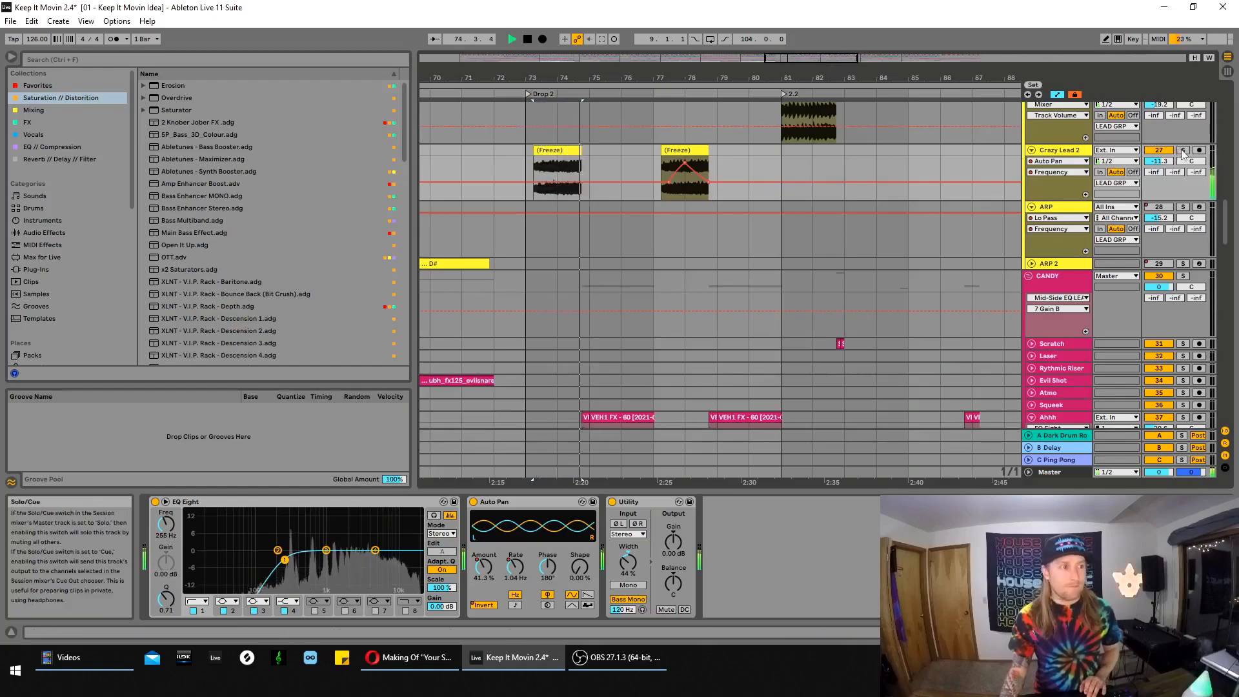
{"action": "key", "text": "space"}
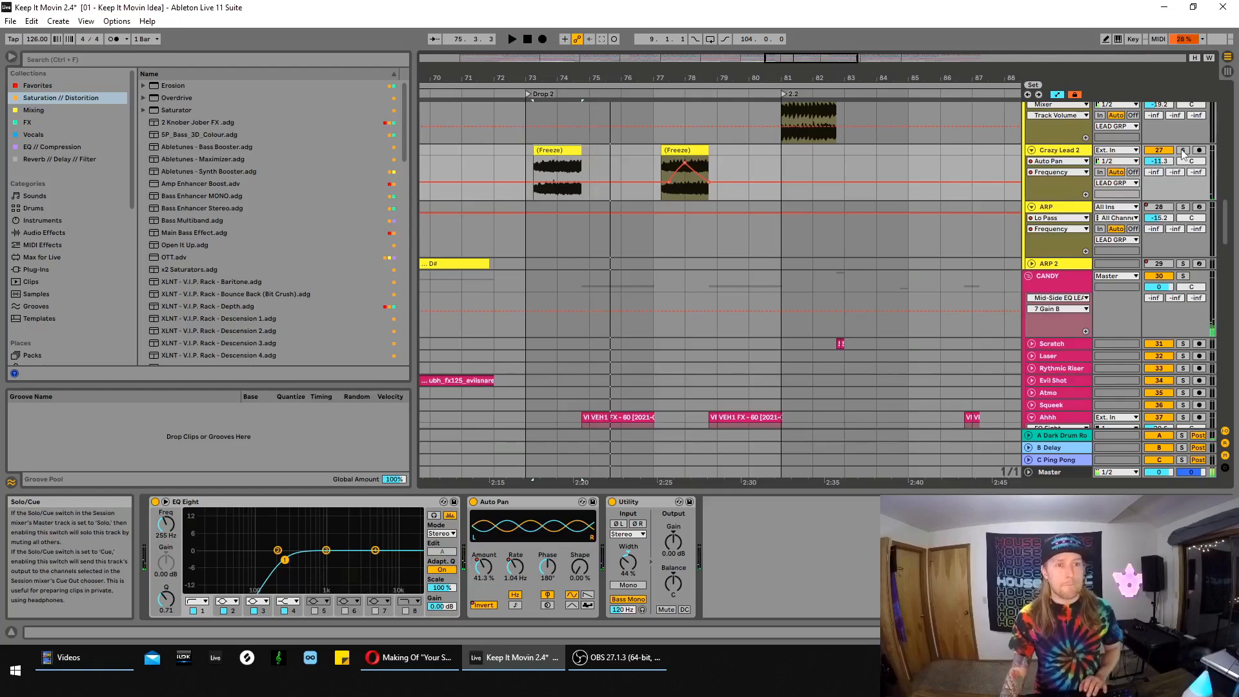
Solo Crazy Lead 2 and audition its frozen clip at 73.2.1 in isolation
{"action": "left_click", "coordinate": [1183, 153]}
{"action": "left_click_drag", "start_coordinate": [809, 62], "coordinate": [793, 76]}
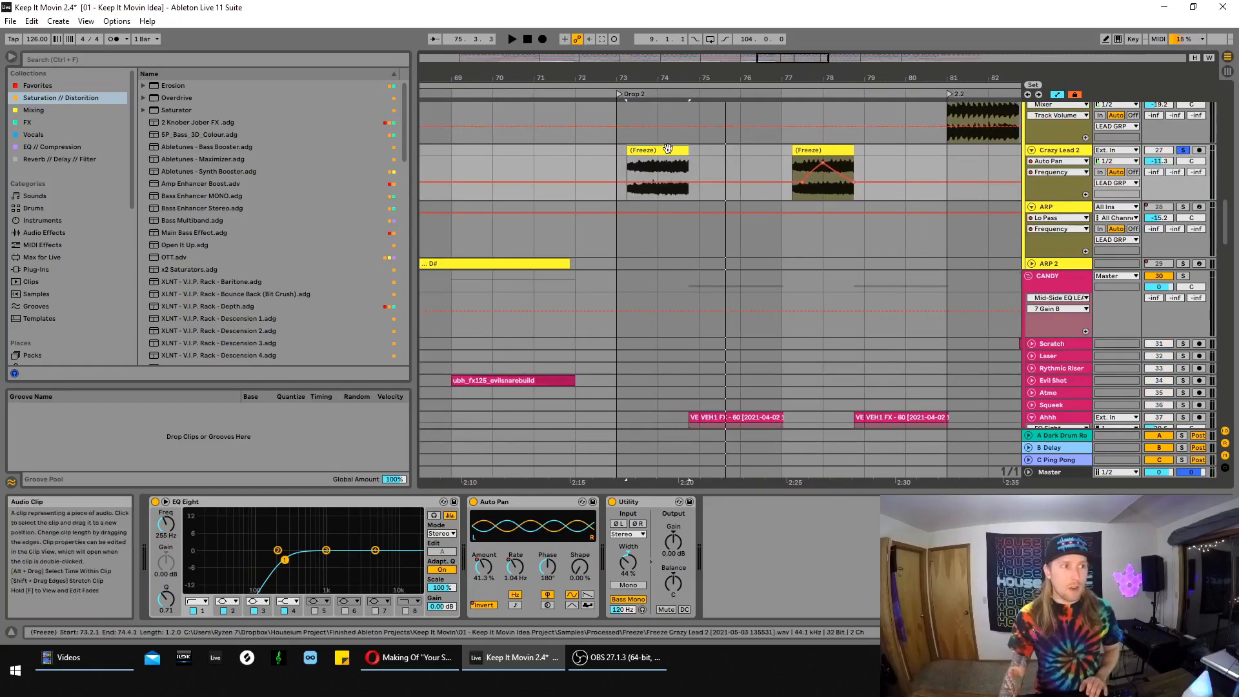
{"action": "scroll", "coordinate": [736, 169], "scroll_direction": "up", "scroll_amount": 2}
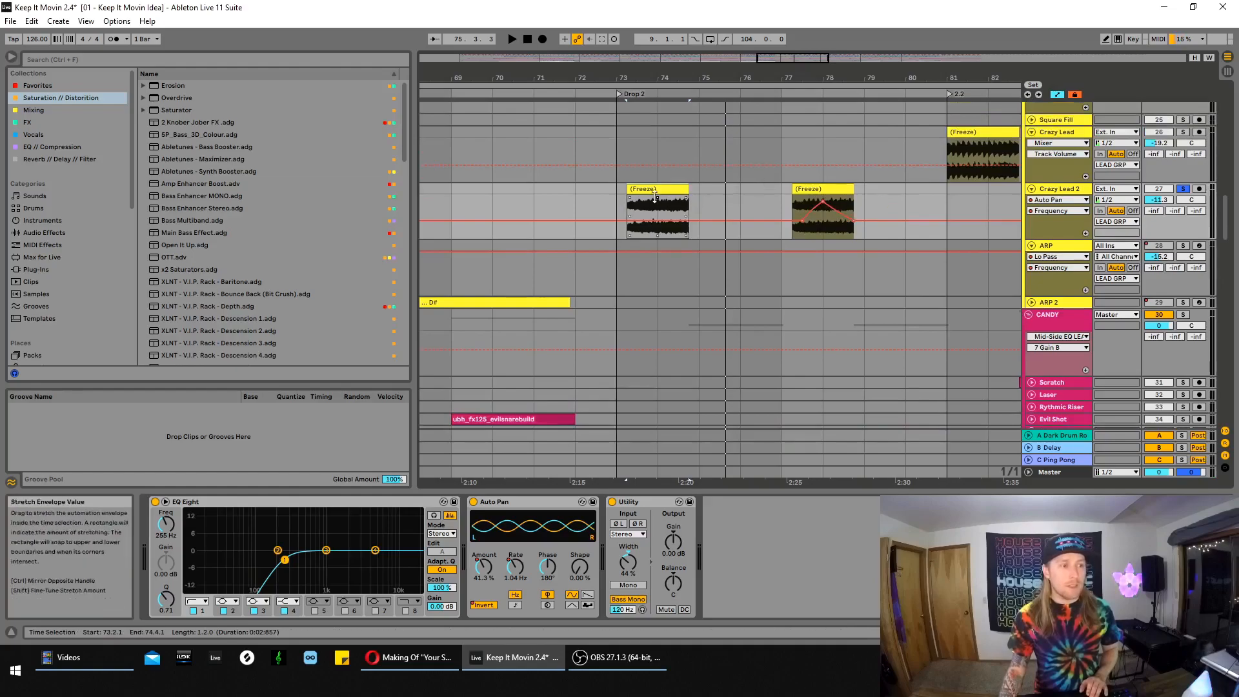
{"action": "key", "text": "space"}
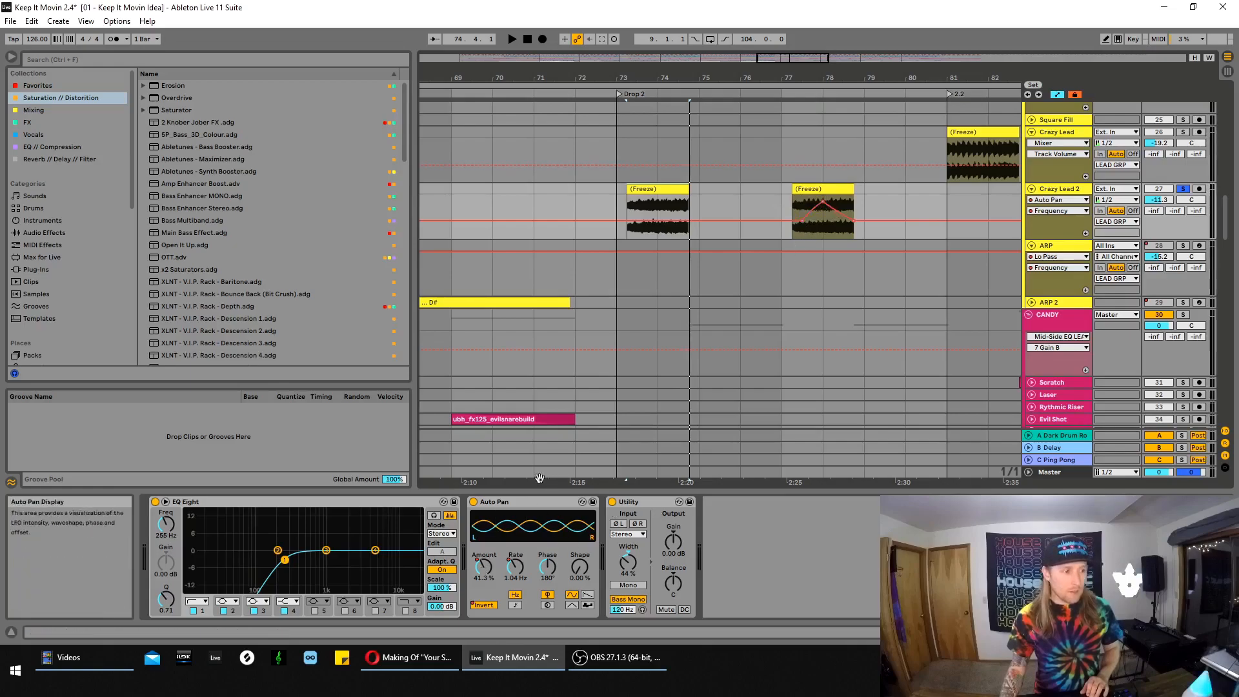
Show the Auto Pan Amount automation on Crazy Lead 2 and select the frozen clip at 77.2.1
{"action": "left_click", "coordinate": [484, 566]}
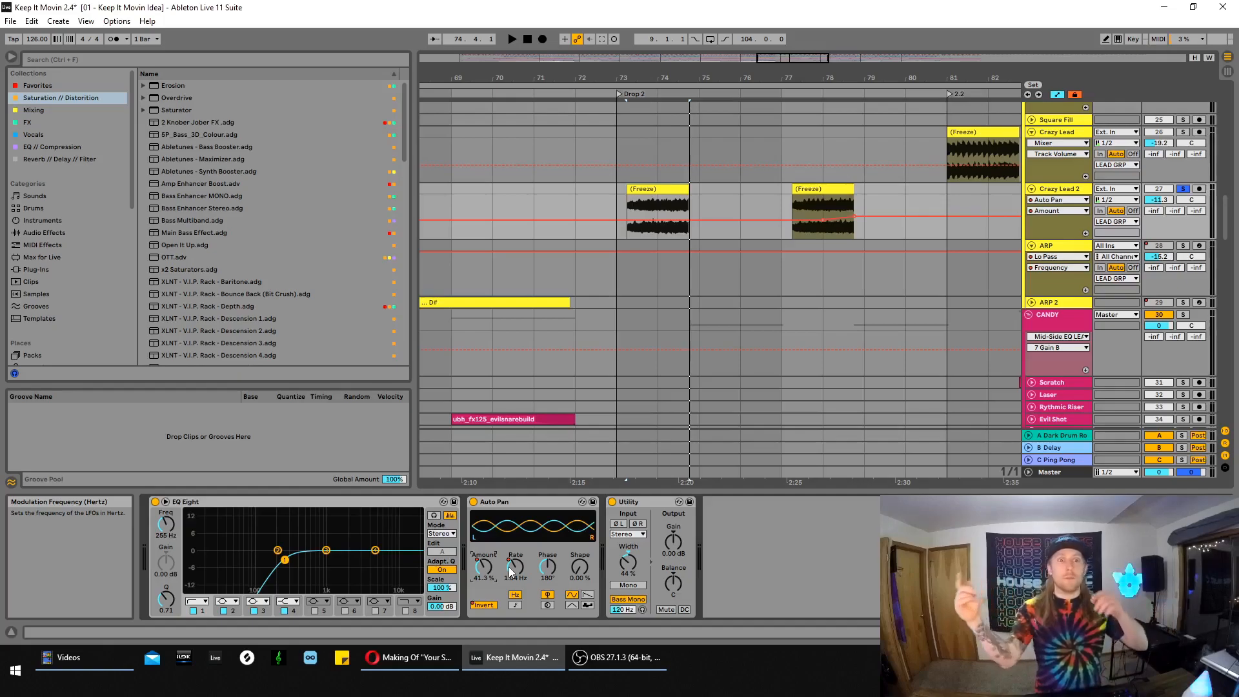
{"action": "left_click", "coordinate": [829, 188]}
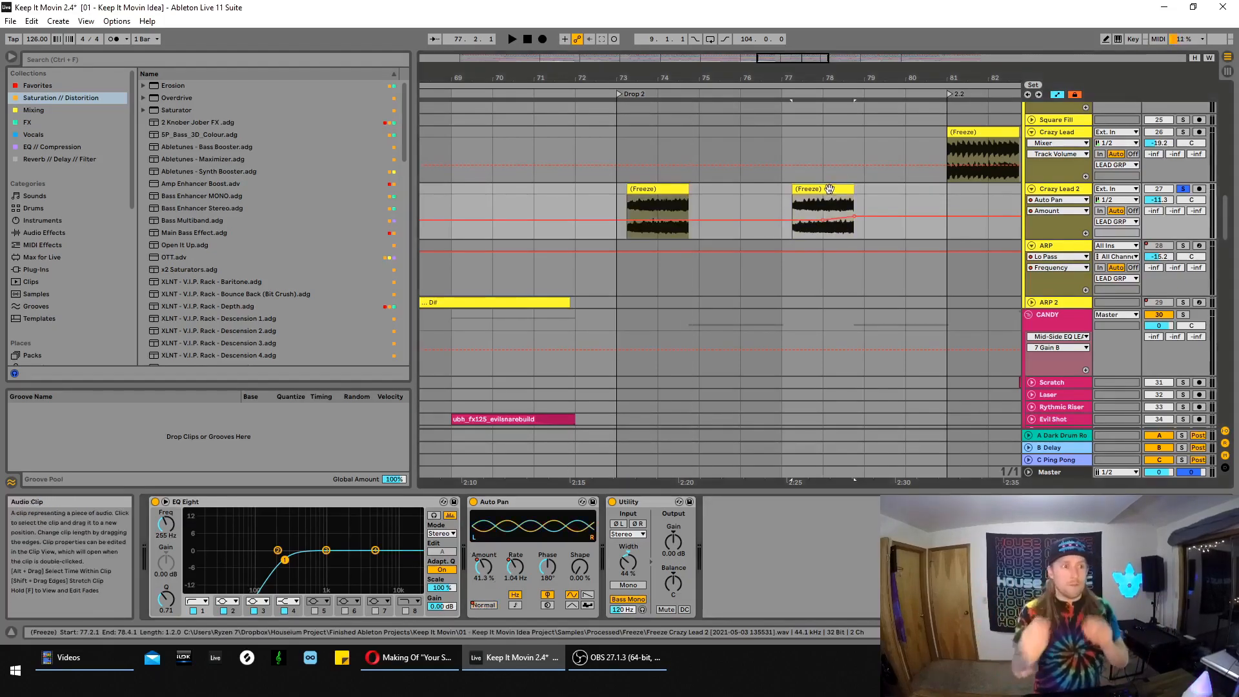
Audition the soloed Crazy Lead 2 frozen clip at 77.2.1 to hear its Auto Pan automation
{"action": "key", "text": "ctrl+c"}
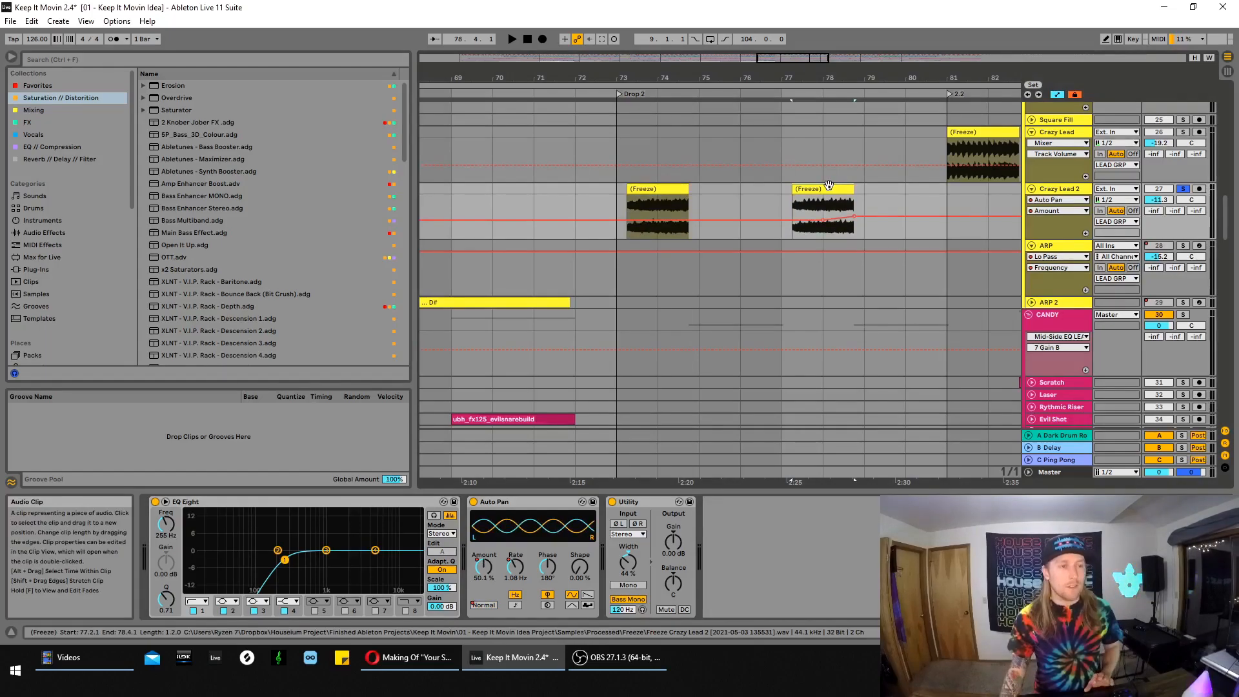
{"action": "key", "text": "space"}
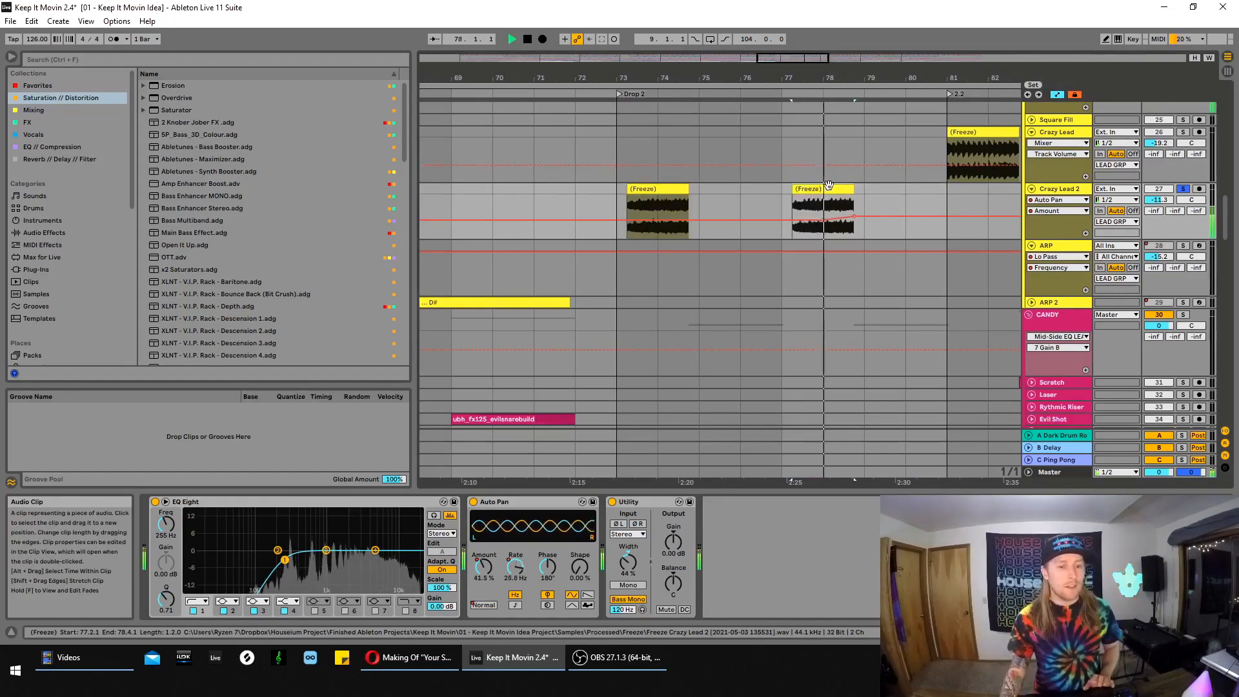
{"action": "key", "text": "space"}
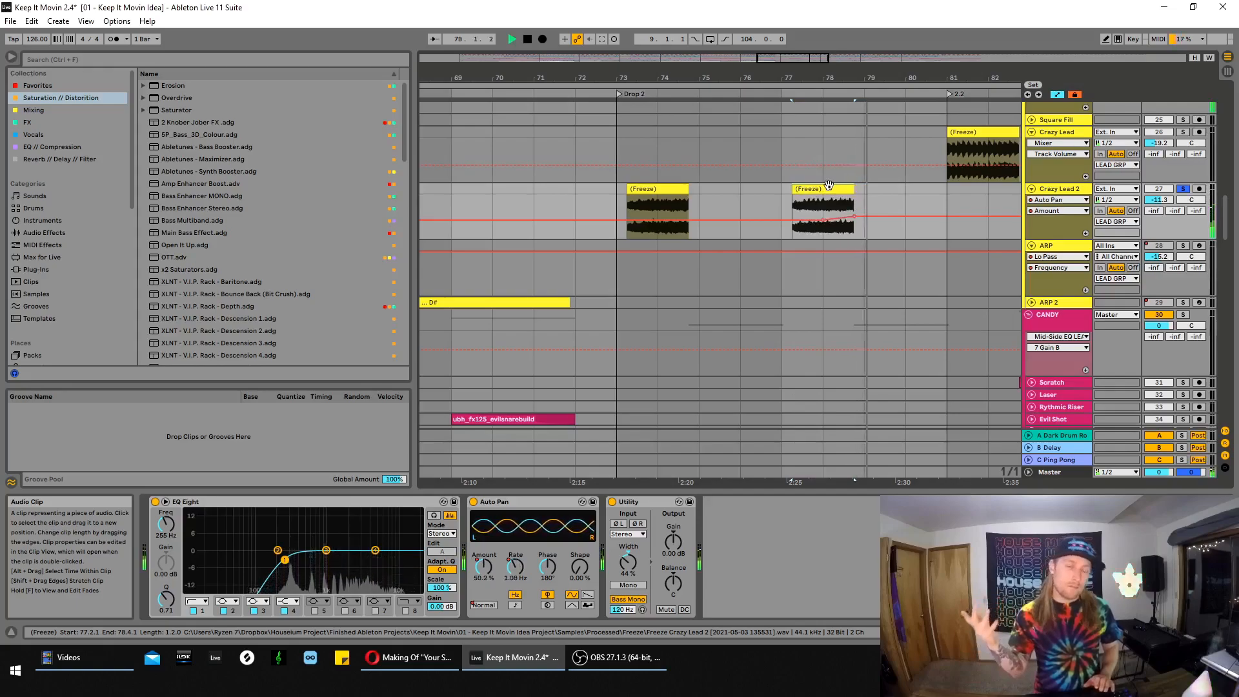
Hide the automation lanes across the arrangement so the tracks show only their clips
{"action": "left_click_drag", "start_coordinate": [818, 57], "coordinate": [828, 30]}
{"action": "scroll", "coordinate": [878, 199], "scroll_direction": "down", "scroll_amount": 10}
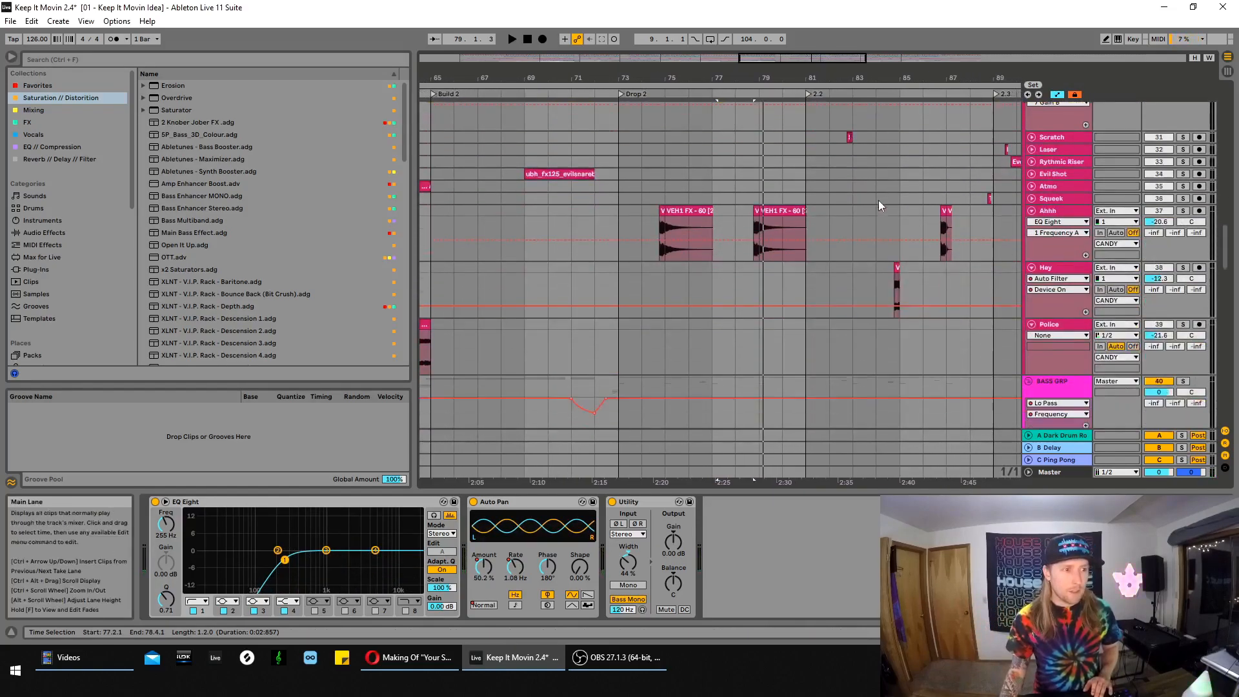
{"action": "scroll", "coordinate": [873, 229], "scroll_direction": "down", "scroll_amount": 5}
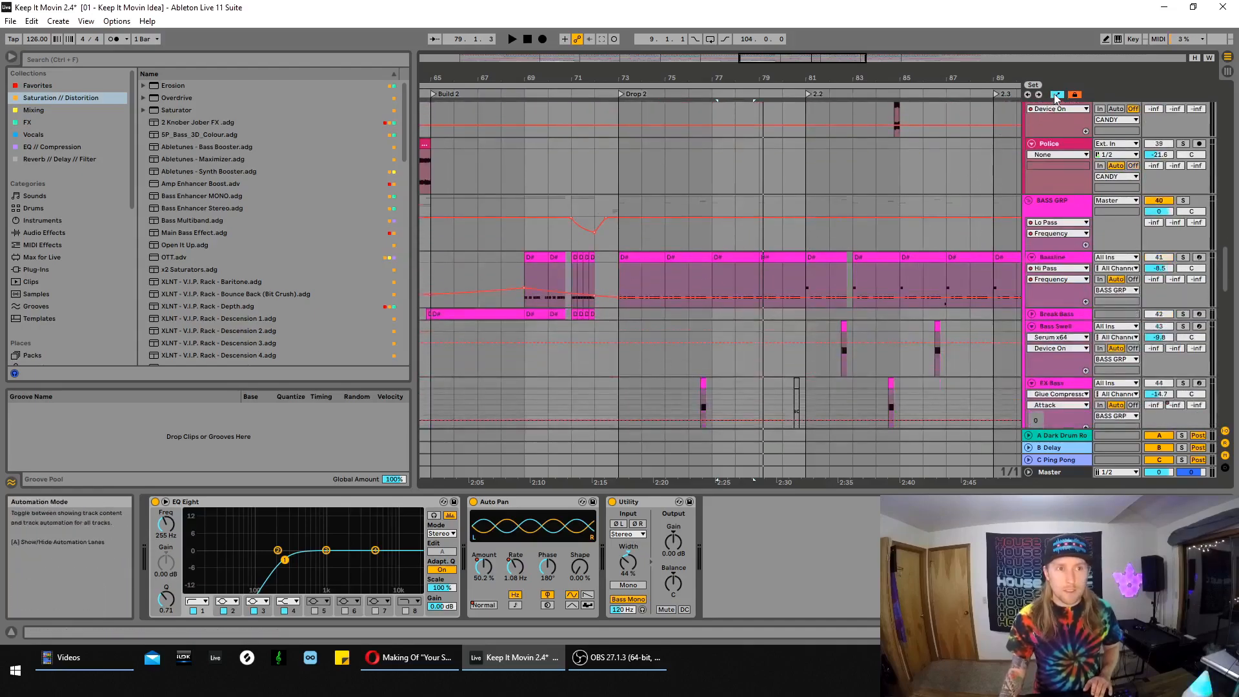
{"action": "key", "text": "a"}
{"action": "scroll", "coordinate": [761, 274], "scroll_direction": "up", "scroll_amount": 8}
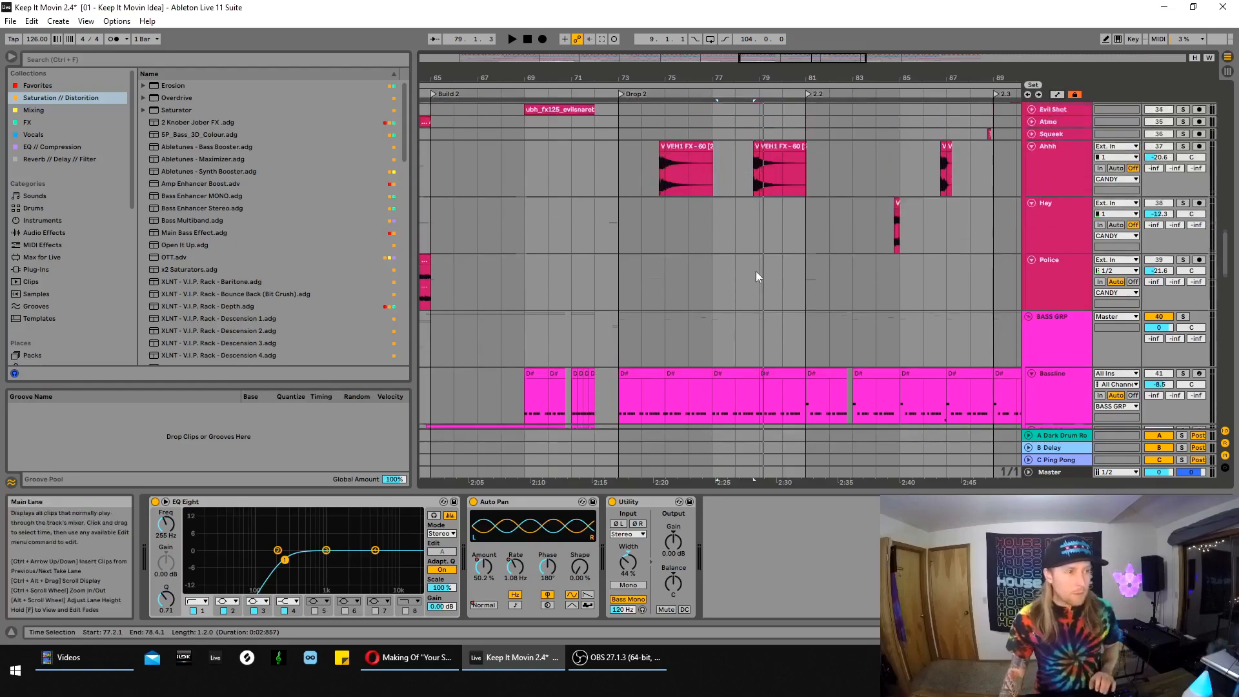
Mark the stretch from bar 72 to 81 on the CANDY tracks, and select the Crazy Lead 2 frozen clip at 73.2.1
{"action": "scroll", "coordinate": [747, 265], "scroll_direction": "up", "scroll_amount": 1}
{"action": "left_click_drag", "start_coordinate": [599, 259], "coordinate": [797, 262]}
{"action": "scroll", "coordinate": [763, 235], "scroll_direction": "up", "scroll_amount": 1}
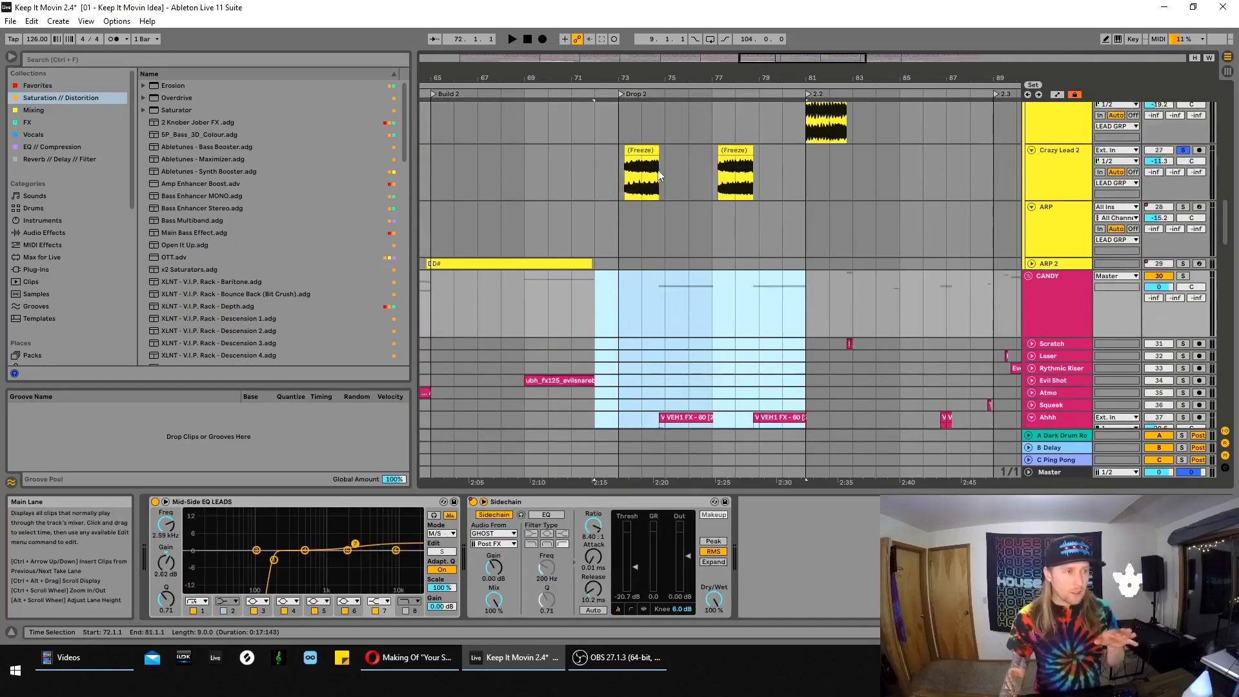
{"action": "left_click", "coordinate": [643, 150]}
Open the Bassline clip at 73.1.1 in Drop 2 and enlarge the note editor to show its D#1 notes
{"action": "scroll", "coordinate": [686, 277], "scroll_direction": "down", "scroll_amount": 1}
{"action": "scroll", "coordinate": [694, 320], "scroll_direction": "down", "scroll_amount": 5}
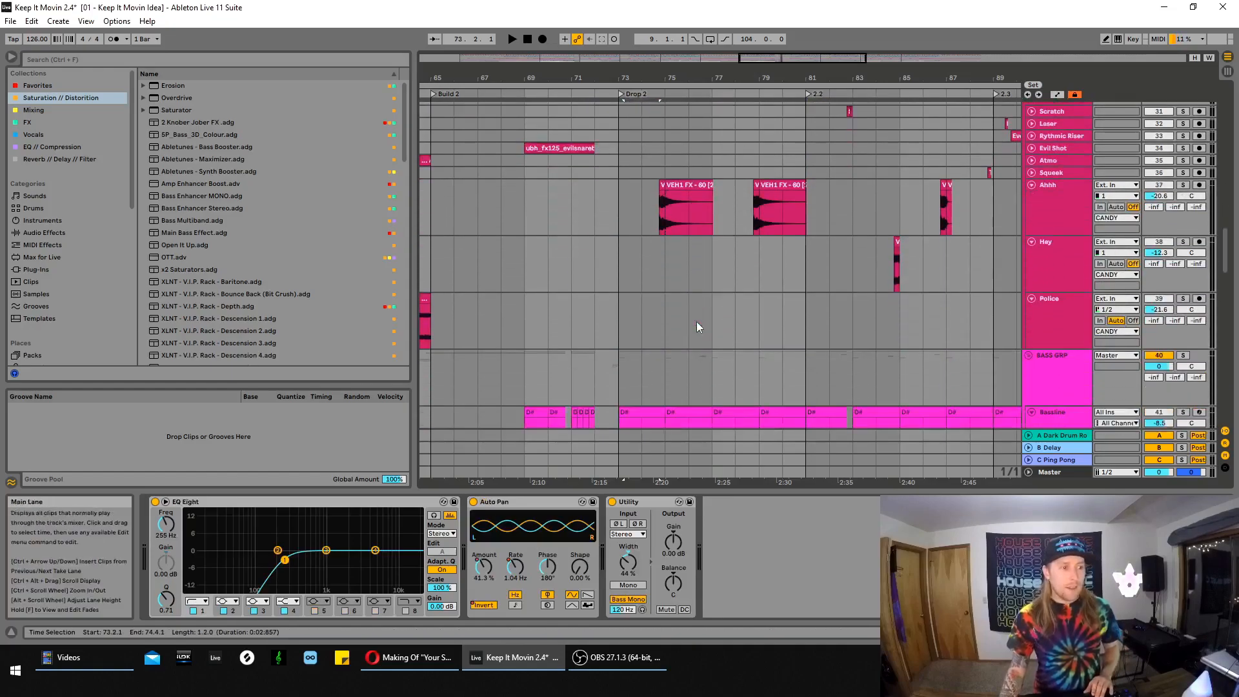
{"action": "left_click", "coordinate": [650, 321]}
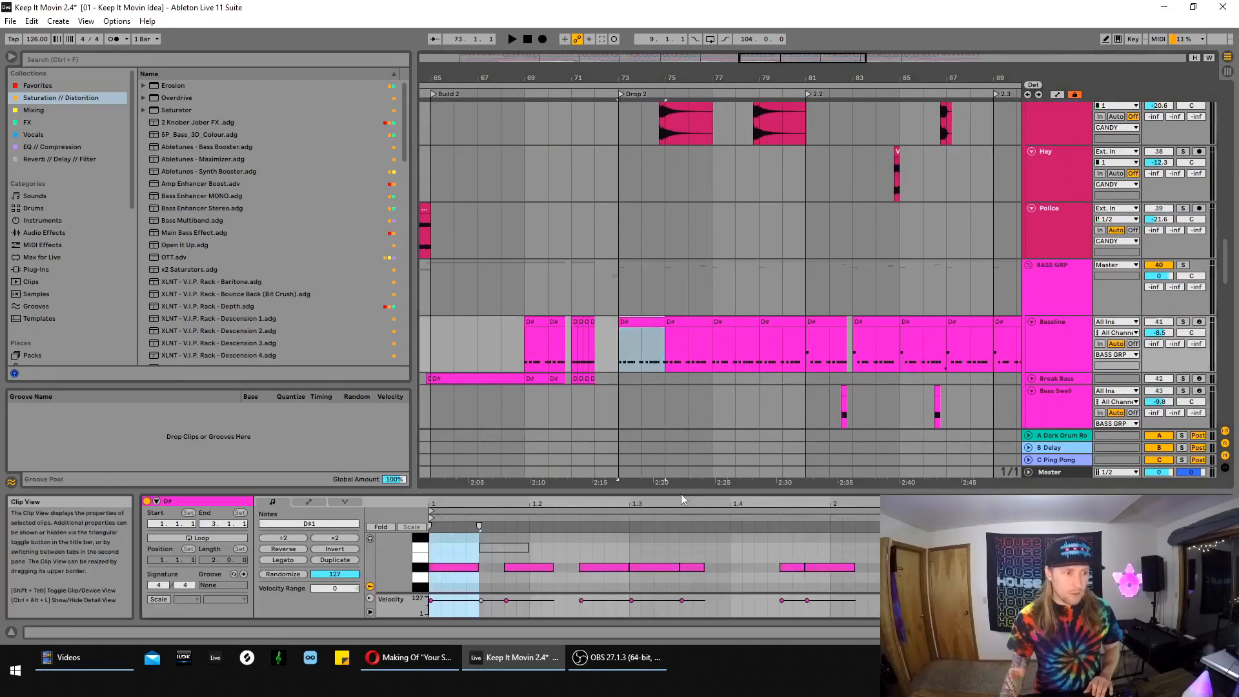
{"action": "left_click_drag", "start_coordinate": [680, 494], "coordinate": [694, 378]}
{"action": "left_click_drag", "start_coordinate": [395, 459], "coordinate": [474, 464]}
{"action": "left_click_drag", "start_coordinate": [936, 78], "coordinate": [894, 29]}
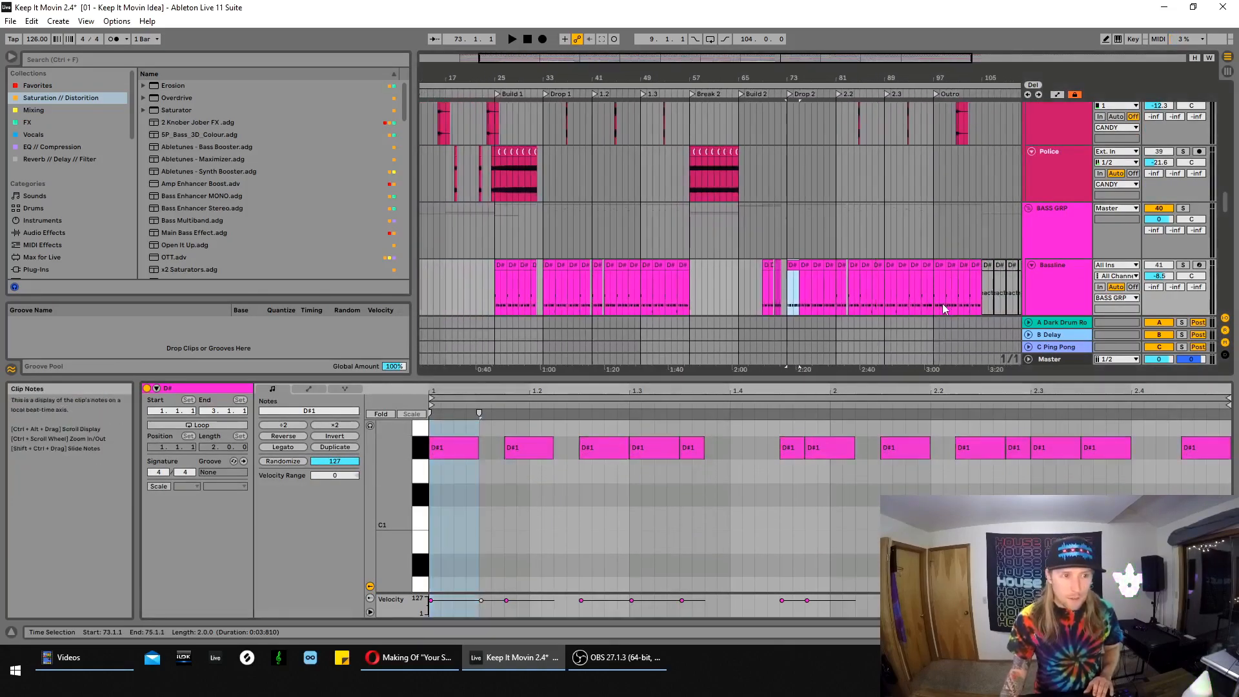
Open the Bassline clips at 75.1.1, 81.1.1 and 85.1.1 in turn to compare their note patterns
{"action": "double_click", "coordinate": [807, 265]}
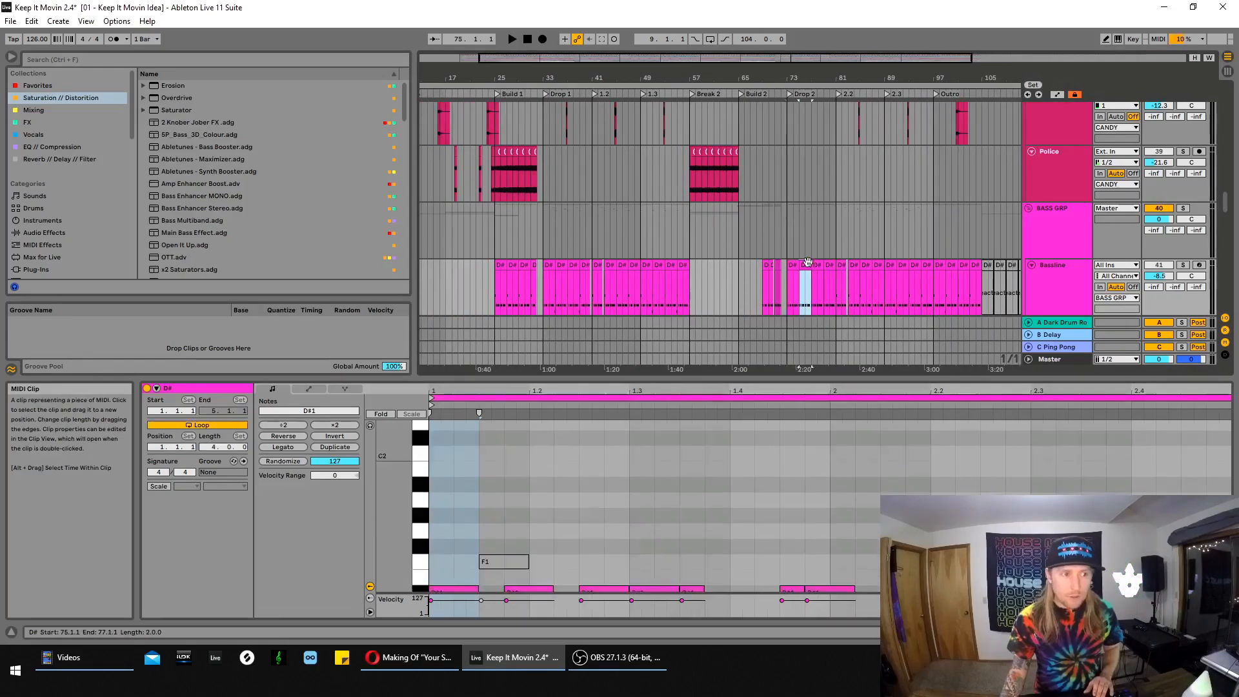
{"action": "scroll", "coordinate": [572, 539], "scroll_direction": "down", "scroll_amount": 2}
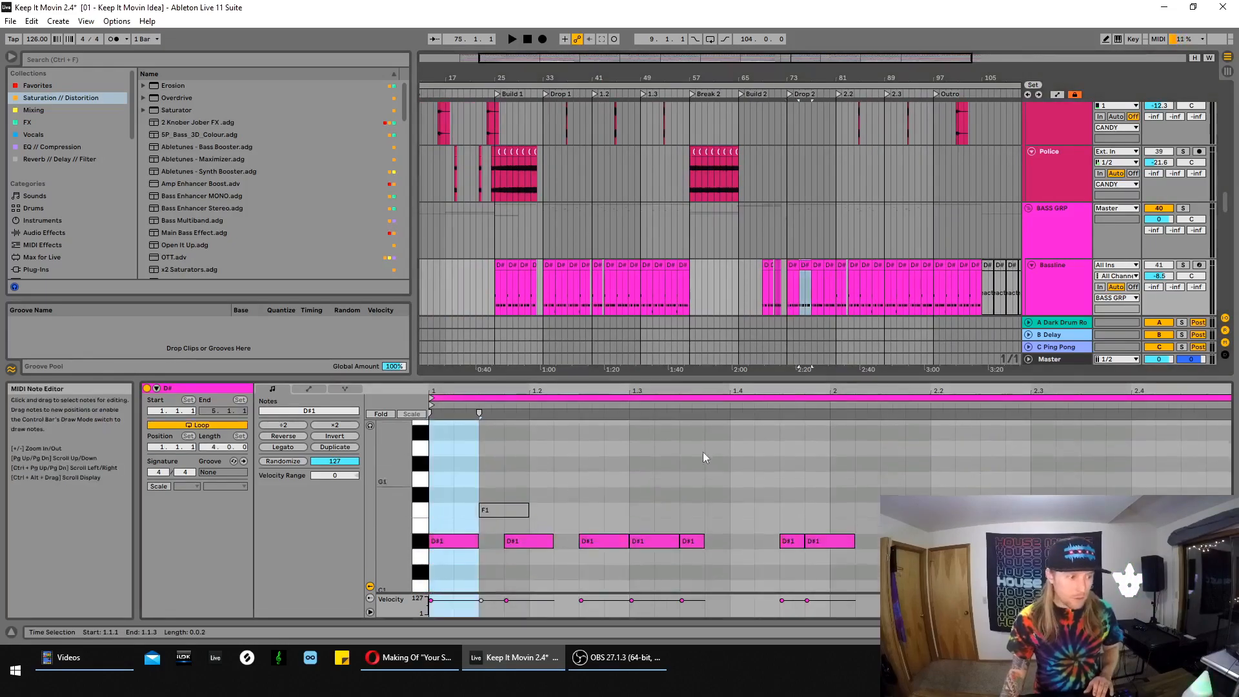
{"action": "double_click", "coordinate": [842, 265]}
{"action": "scroll", "coordinate": [867, 490], "scroll_direction": "down", "scroll_amount": 3}
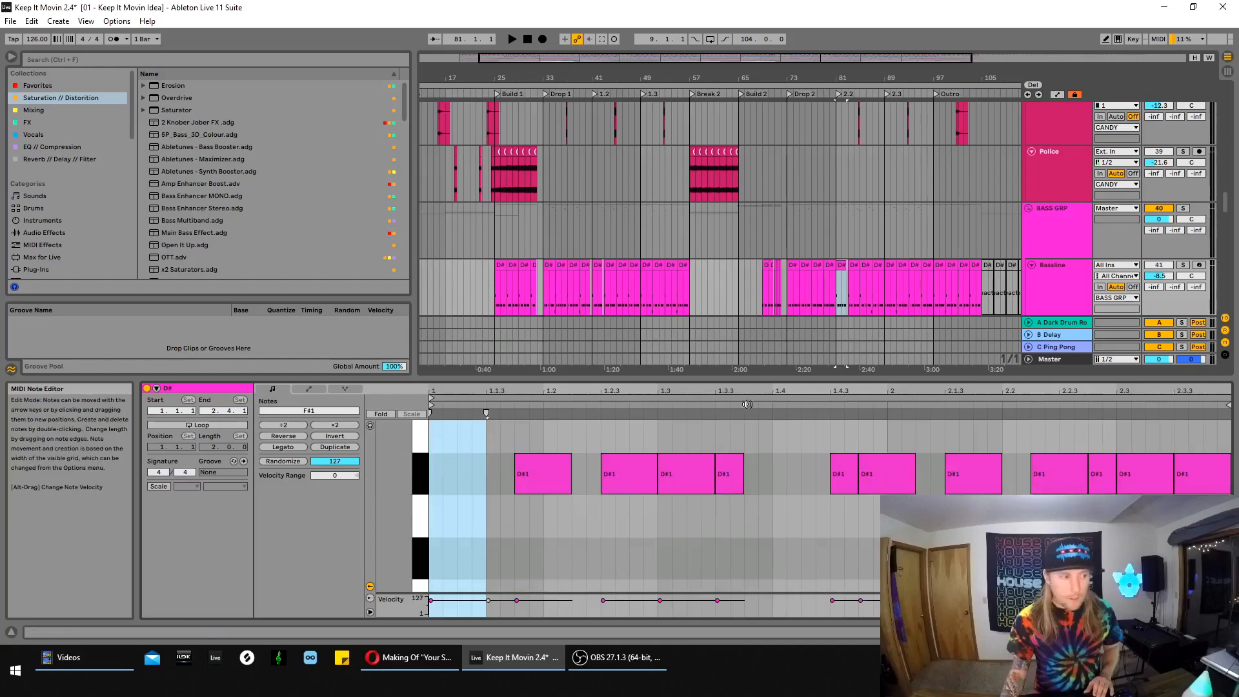
{"action": "scroll", "coordinate": [763, 488], "scroll_direction": "up", "scroll_amount": 3}
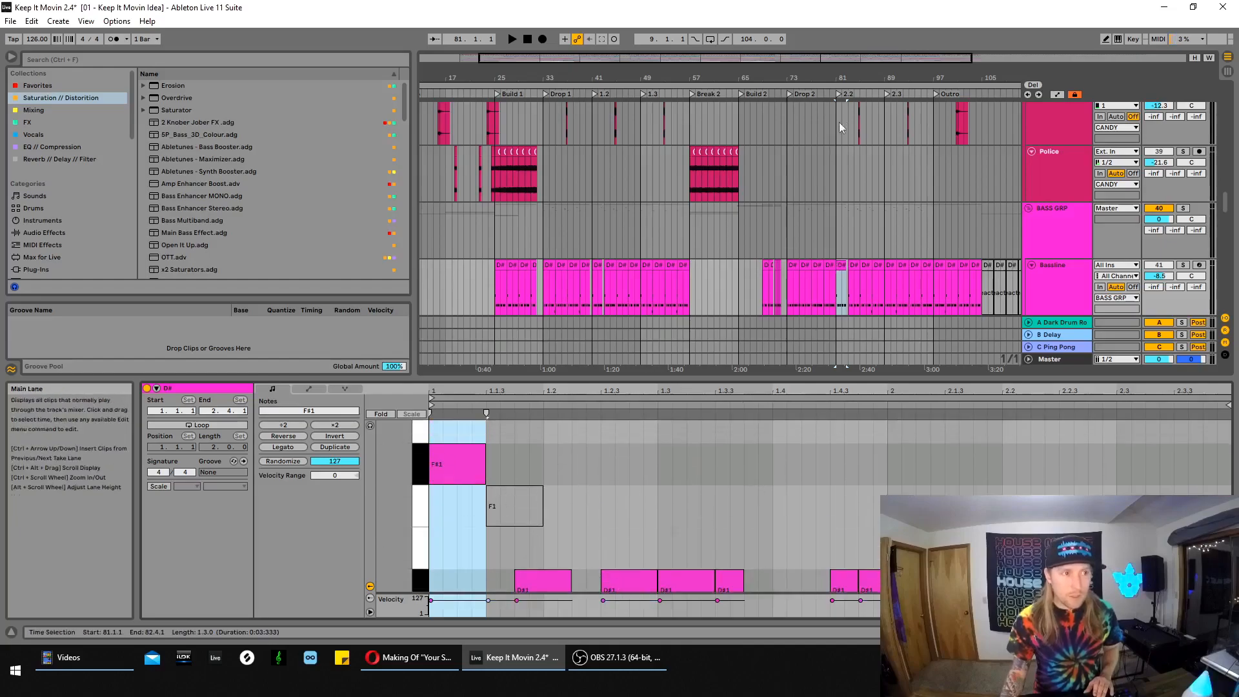
{"action": "left_click_drag", "start_coordinate": [870, 73], "coordinate": [792, 323]}
{"action": "double_click", "coordinate": [789, 265]}
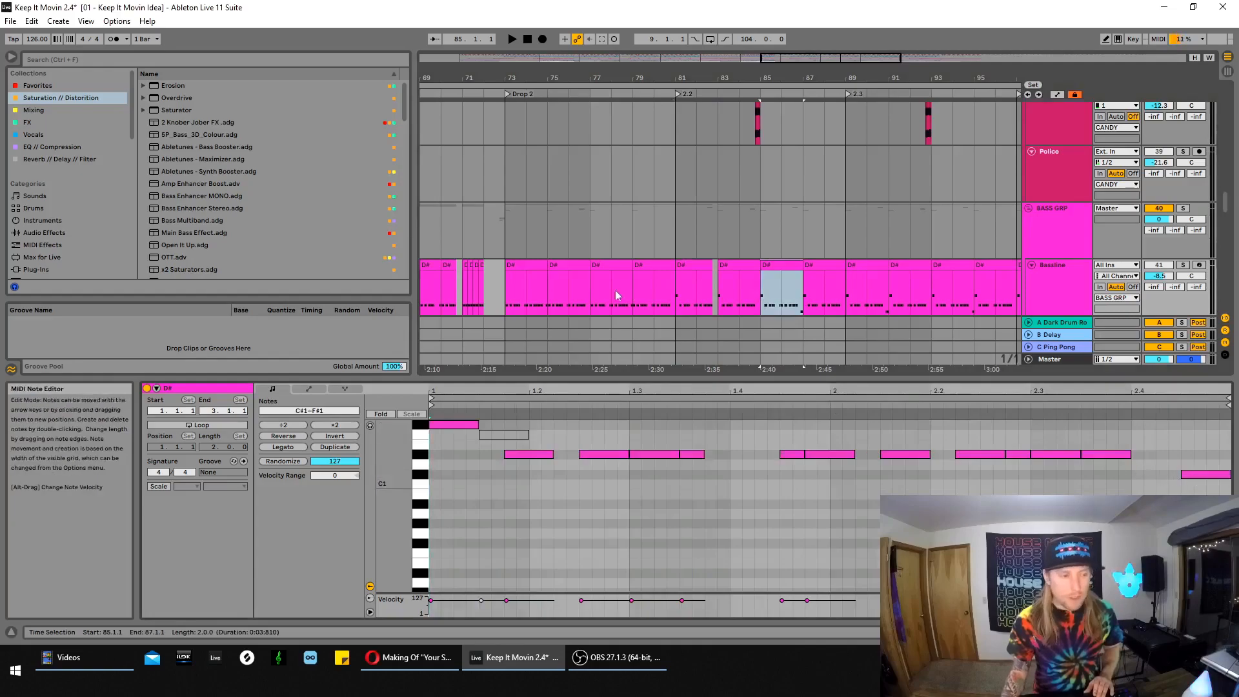
Mark bars 73 to 81 on BASS GRP and the Bassline, and narrow the selection to bars 73 to 75
{"action": "left_click_drag", "start_coordinate": [826, 58], "coordinate": [801, 58]}
{"action": "left_click_drag", "start_coordinate": [616, 233], "coordinate": [776, 249]}
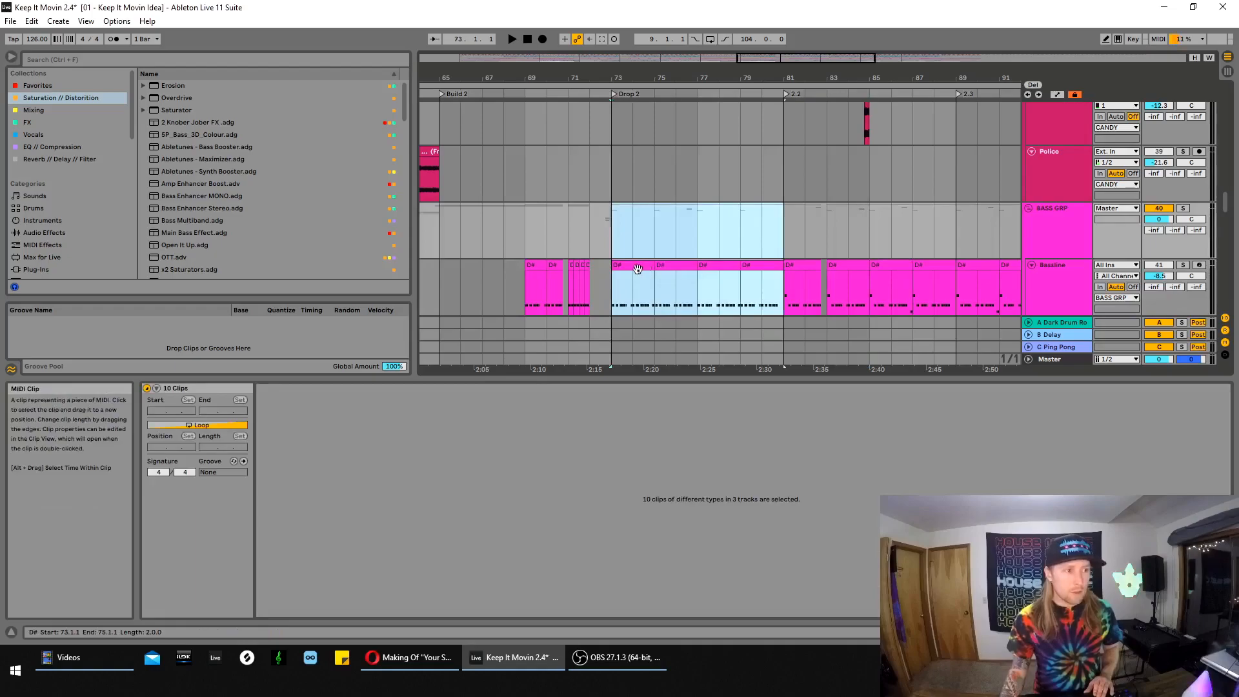
{"action": "left_click", "coordinate": [634, 266]}
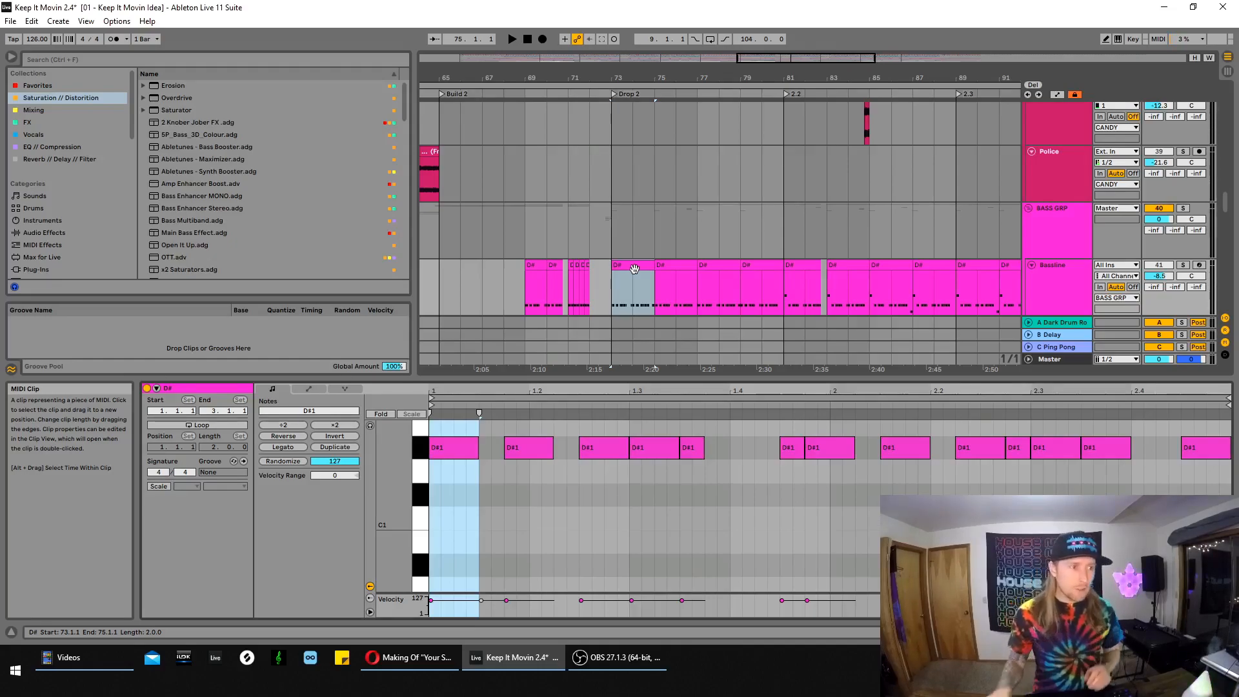
{"action": "left_click_drag", "start_coordinate": [610, 236], "coordinate": [644, 240]}
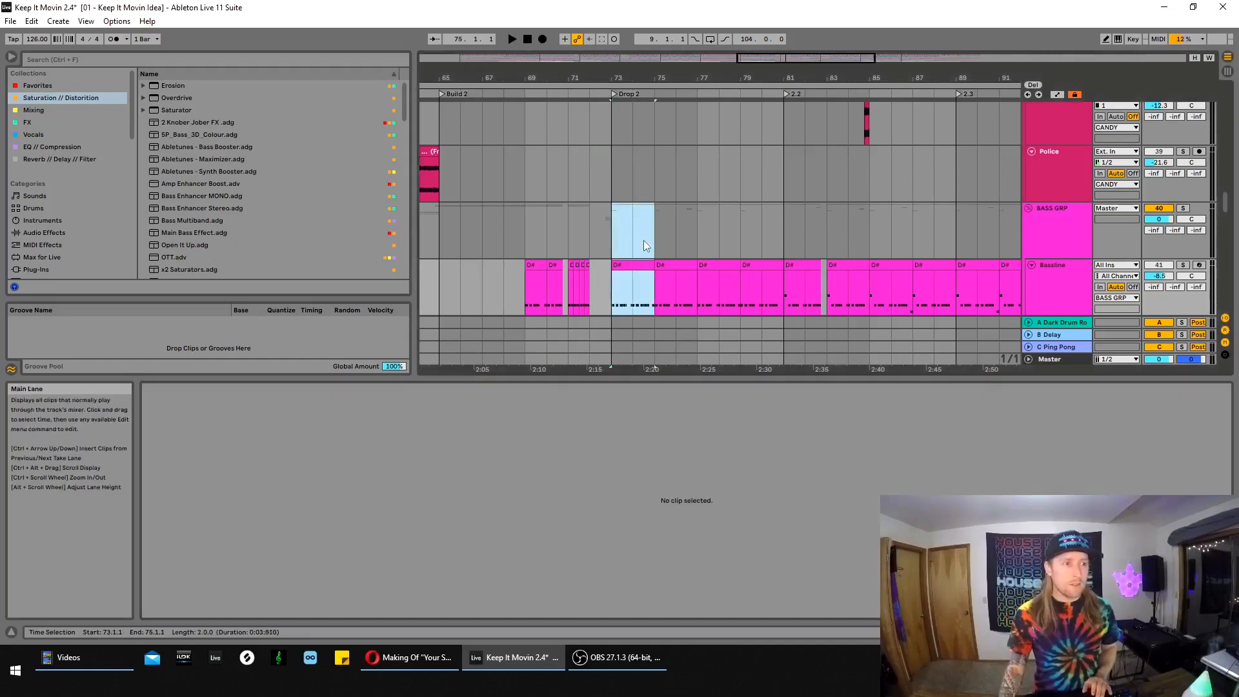
{"action": "scroll", "coordinate": [657, 223], "scroll_direction": "down", "scroll_amount": 3}
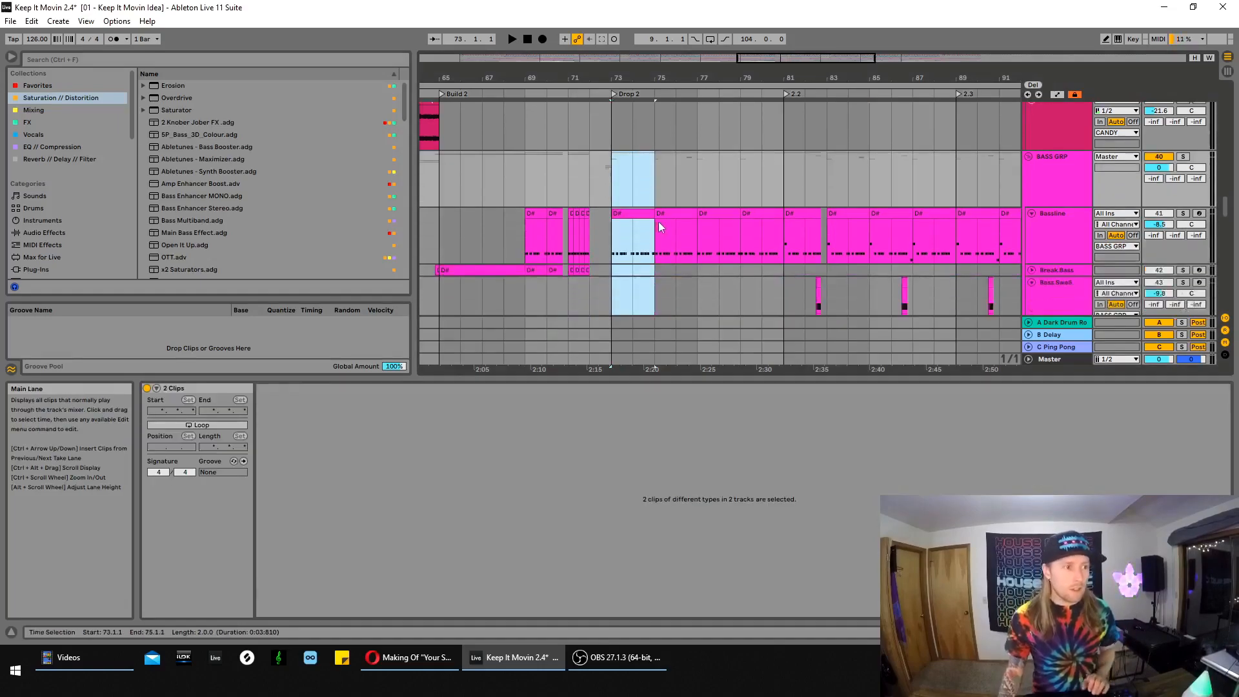
{"action": "scroll", "coordinate": [694, 217], "scroll_direction": "down", "scroll_amount": 2}
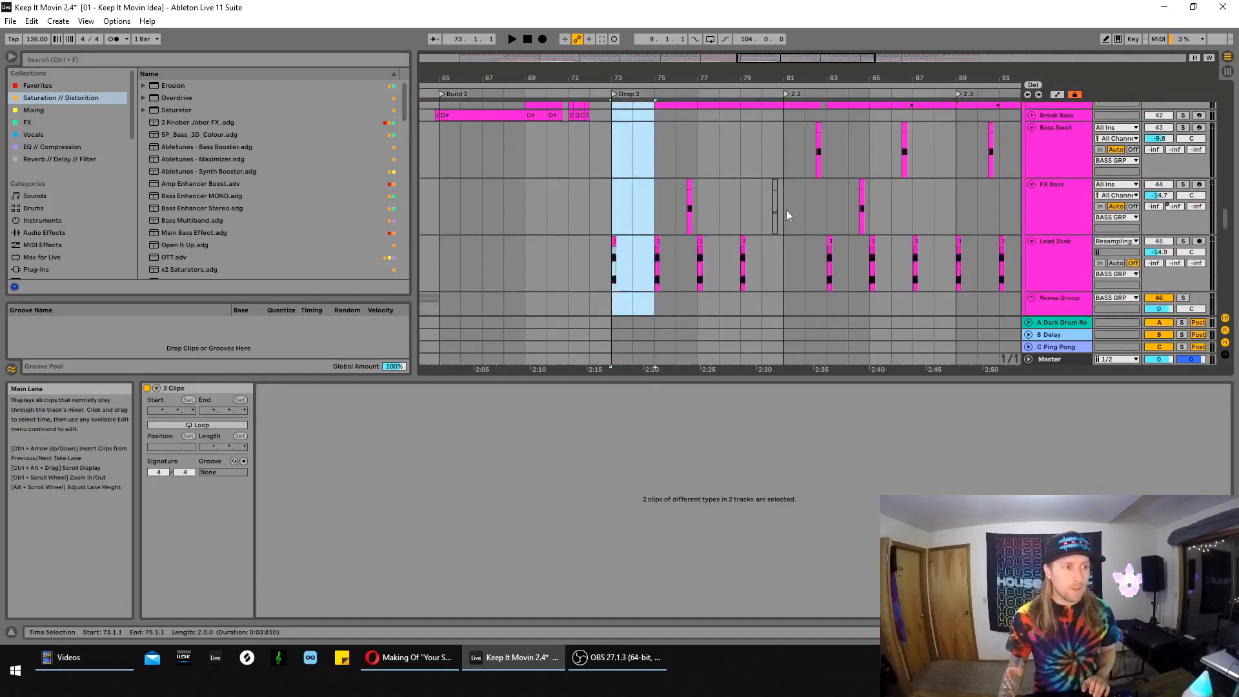
Hide the clip view and play the Keep It Movin vocal soloed from 83.1.1
{"action": "left_click", "coordinate": [972, 379]}
{"action": "scroll", "coordinate": [920, 365], "scroll_direction": "down", "scroll_amount": 9}
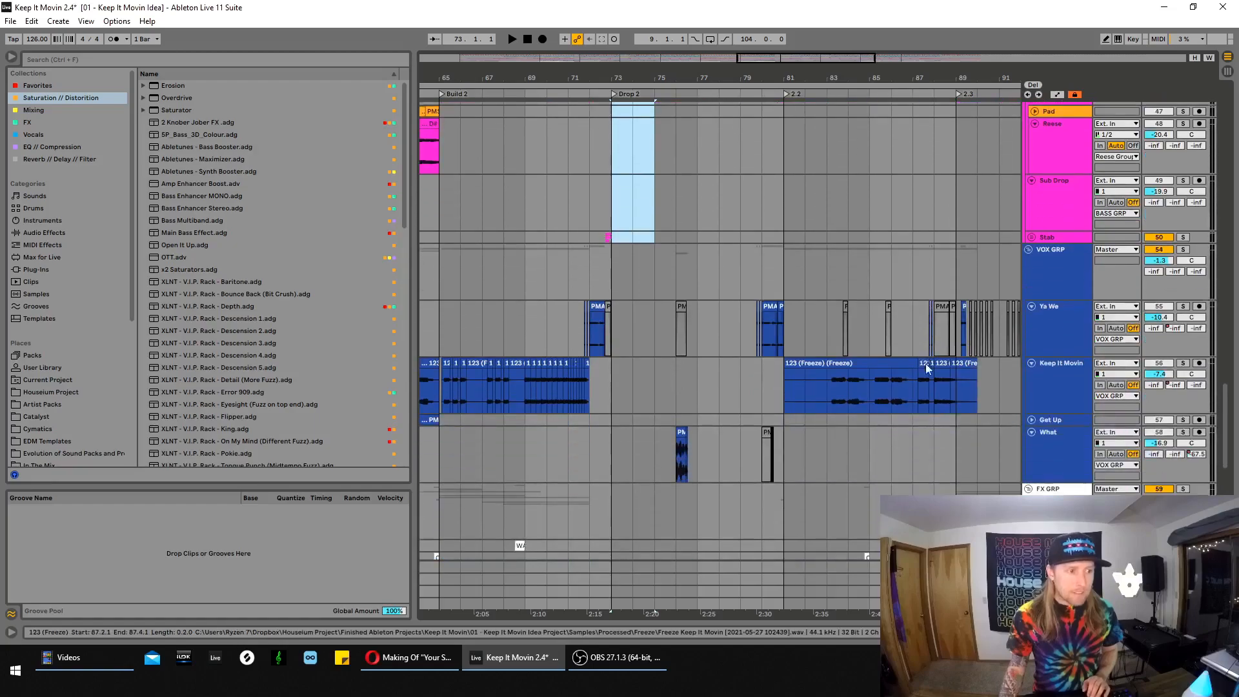
{"action": "scroll", "coordinate": [925, 368], "scroll_direction": "down", "scroll_amount": 4}
{"action": "scroll", "coordinate": [926, 372], "scroll_direction": "up", "scroll_amount": 3}
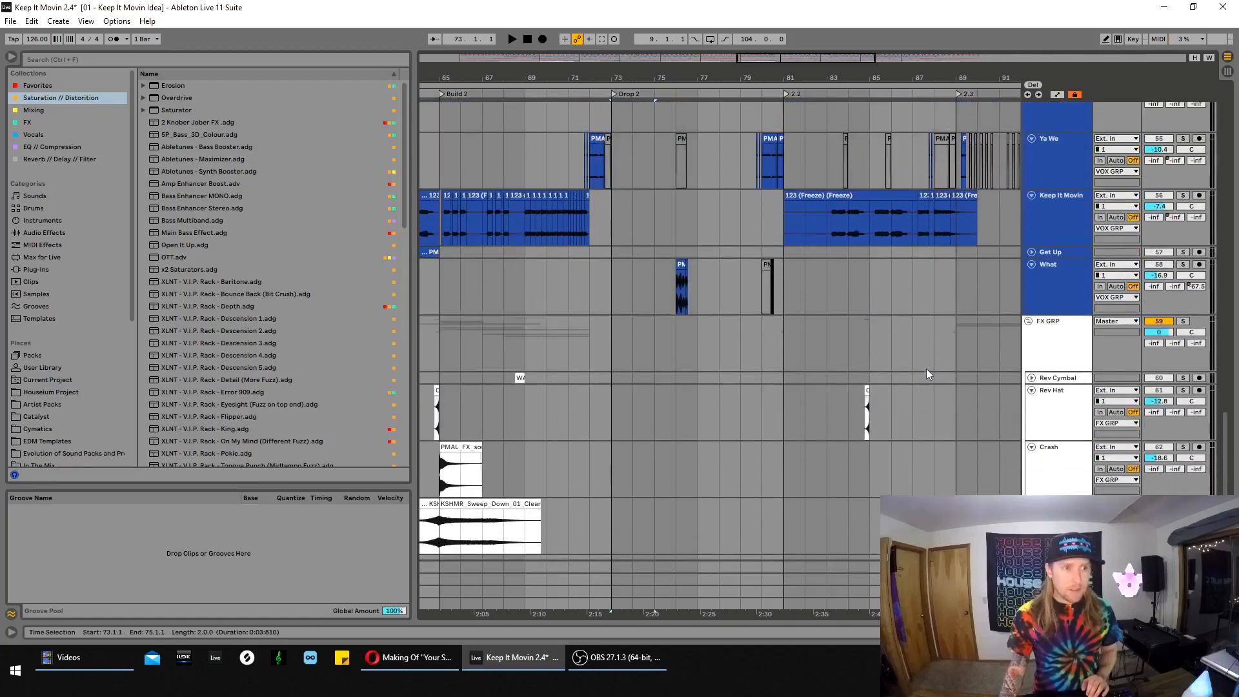
{"action": "left_click_drag", "start_coordinate": [936, 78], "coordinate": [760, 78]}
{"action": "scroll", "coordinate": [684, 227], "scroll_direction": "up", "scroll_amount": 4}
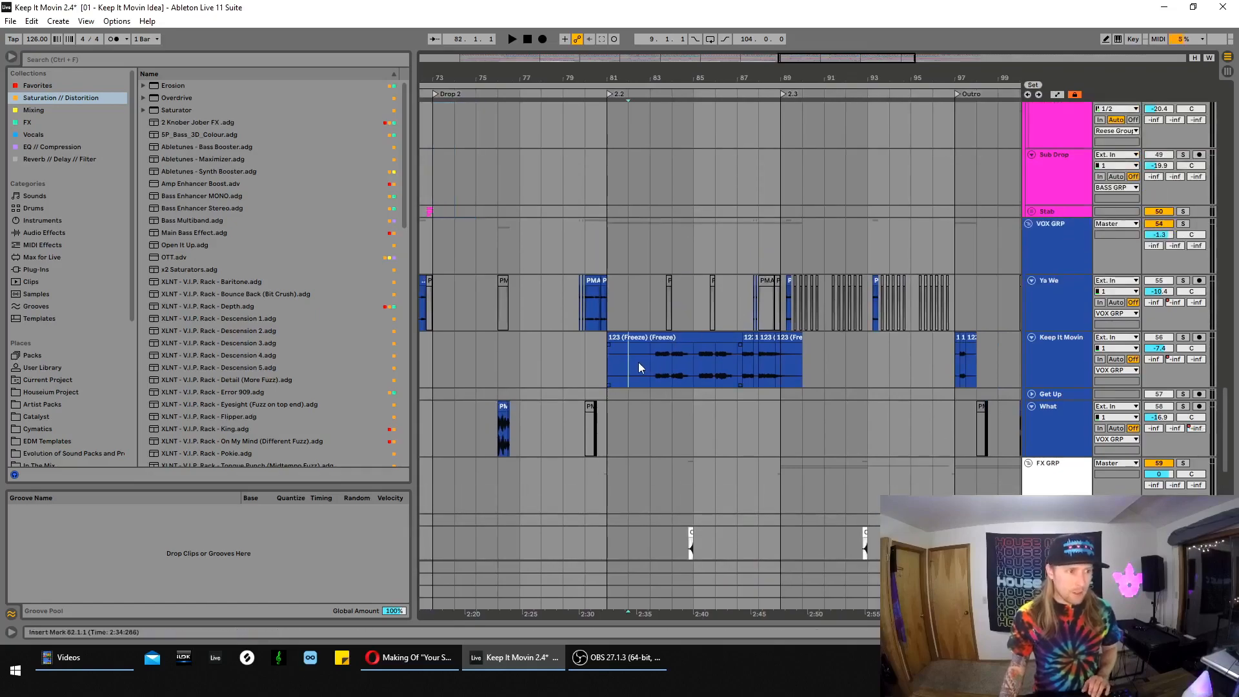
{"action": "left_click", "coordinate": [642, 364]}
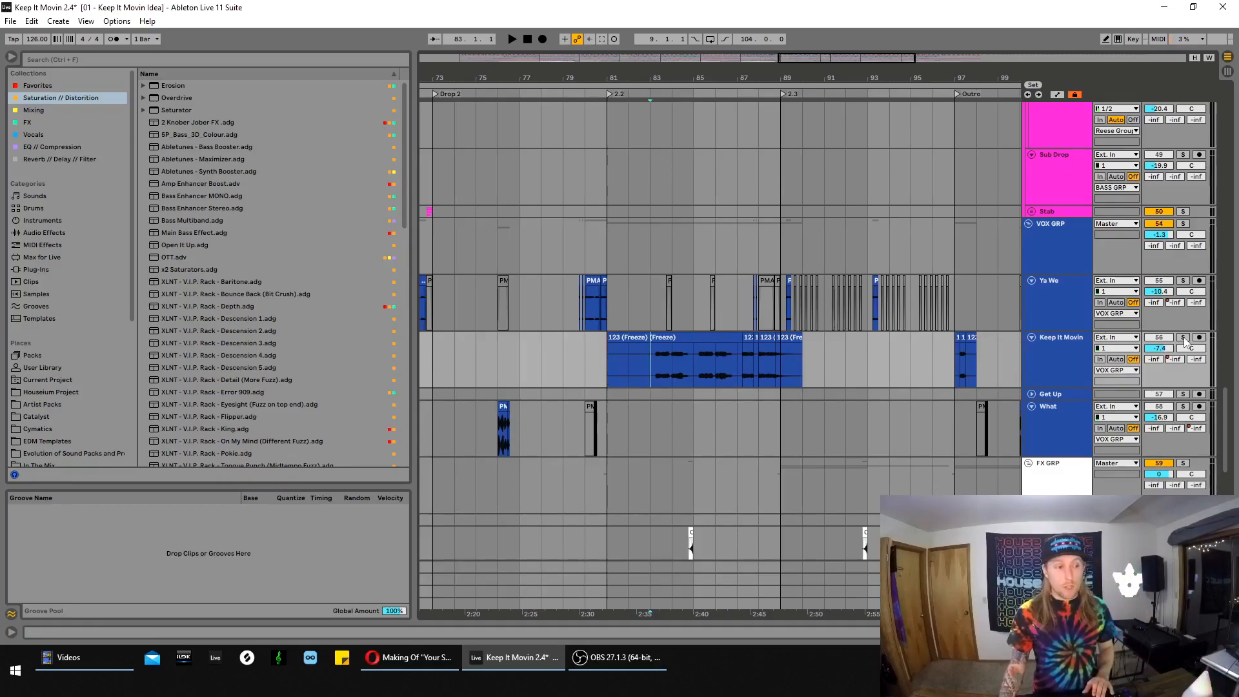
{"action": "key", "text": "space"}
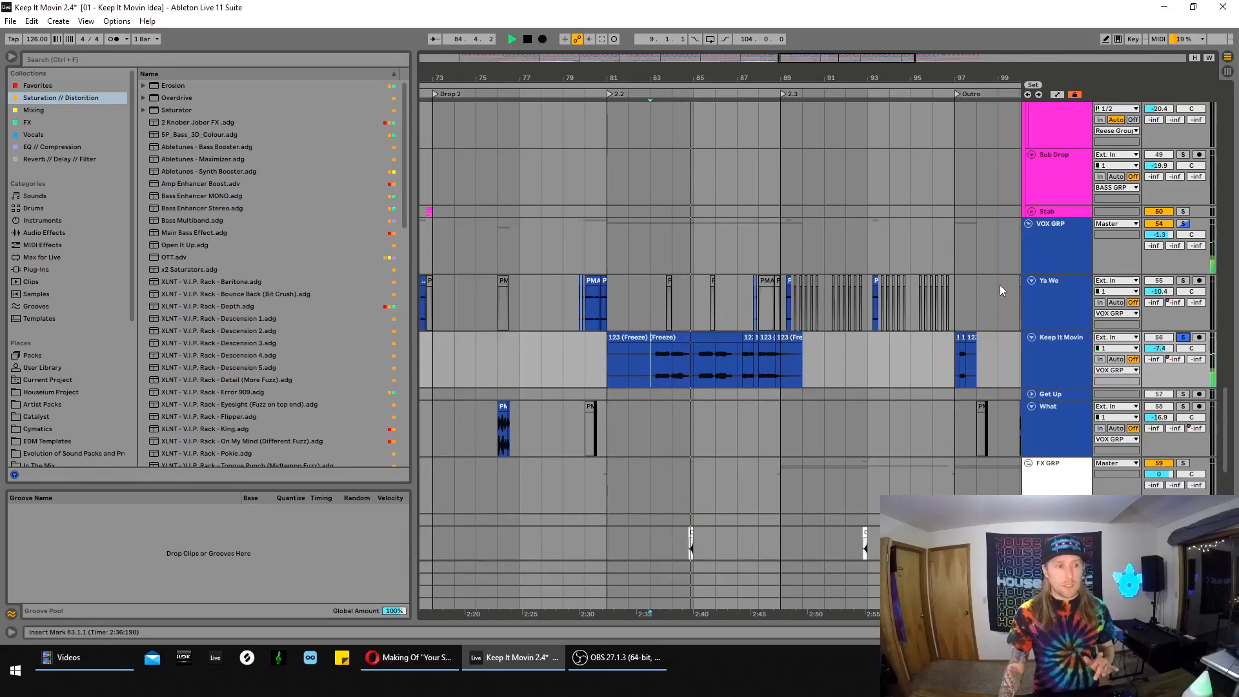
Show the Keep It Movin device chain with Atmo Rack_1 collapsed, and end the soloed playback
{"action": "double_click", "coordinate": [1058, 364]}
{"action": "key", "text": "space"}
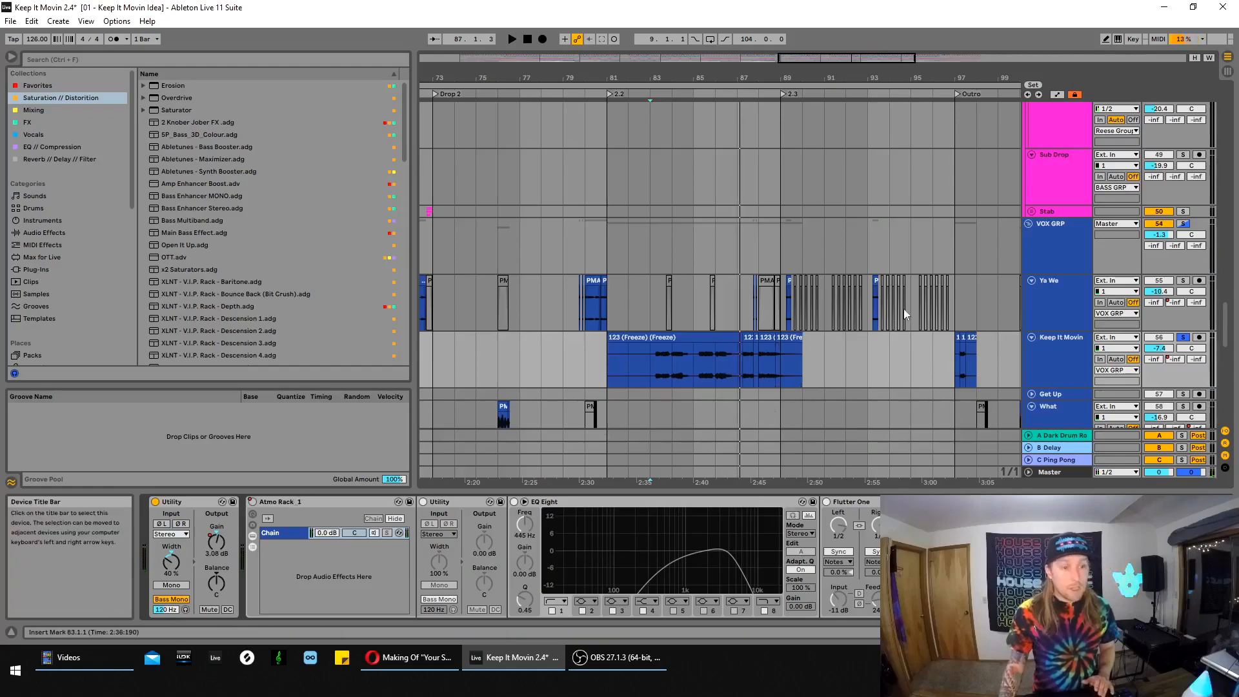
{"action": "left_click", "coordinate": [1183, 337]}
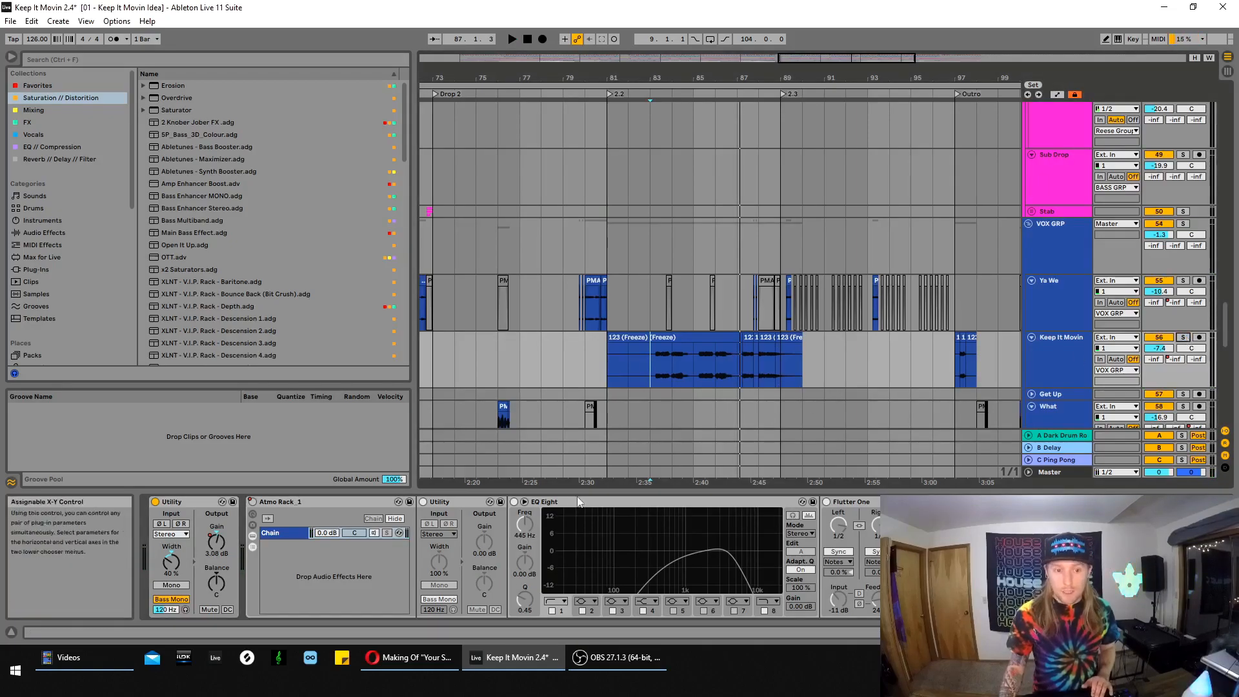
{"action": "double_click", "coordinate": [342, 501]}
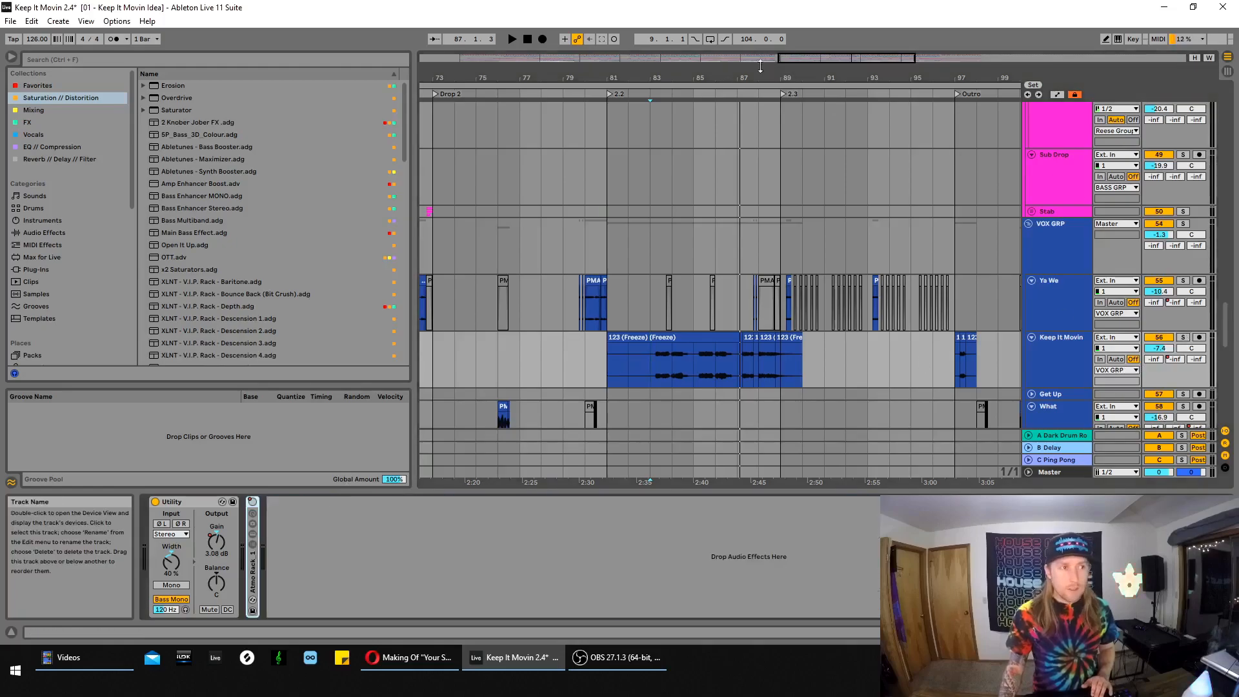
Collapse the CANDY and LEAD GRP track groups in the arrangement
{"action": "left_click_drag", "start_coordinate": [817, 59], "coordinate": [814, 23]}
{"action": "scroll", "coordinate": [844, 196], "scroll_direction": "up", "scroll_amount": 3}
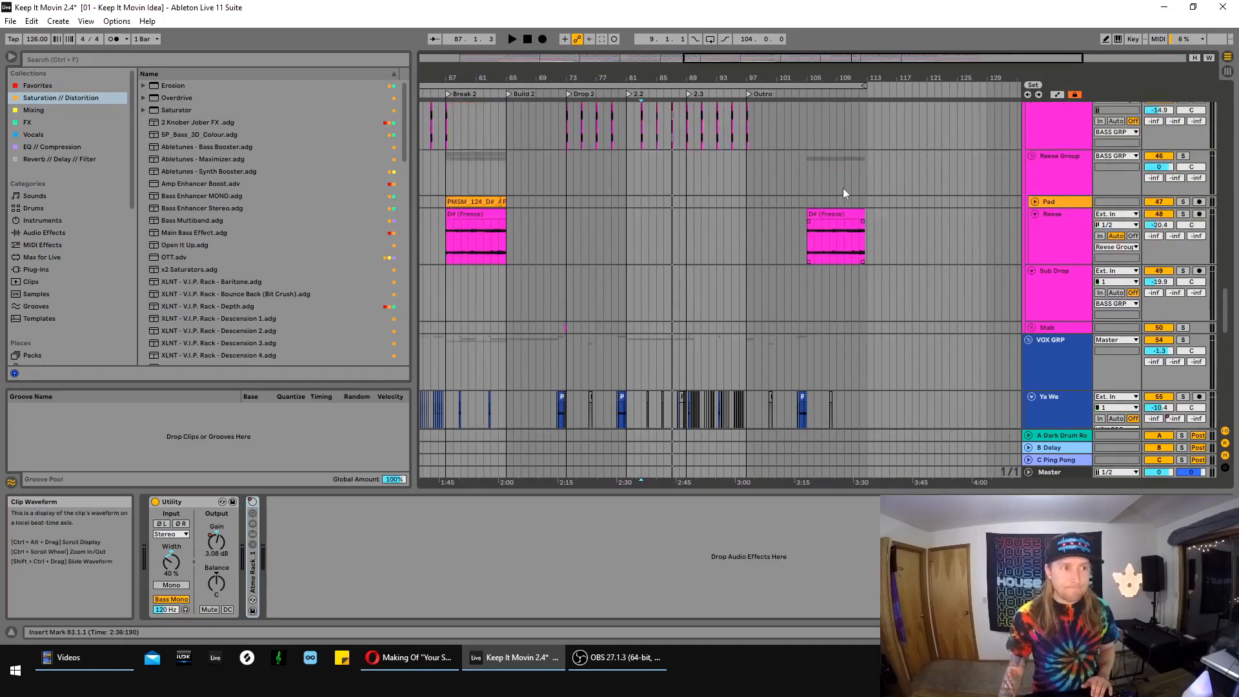
{"action": "scroll", "coordinate": [842, 188], "scroll_direction": "up", "scroll_amount": 10}
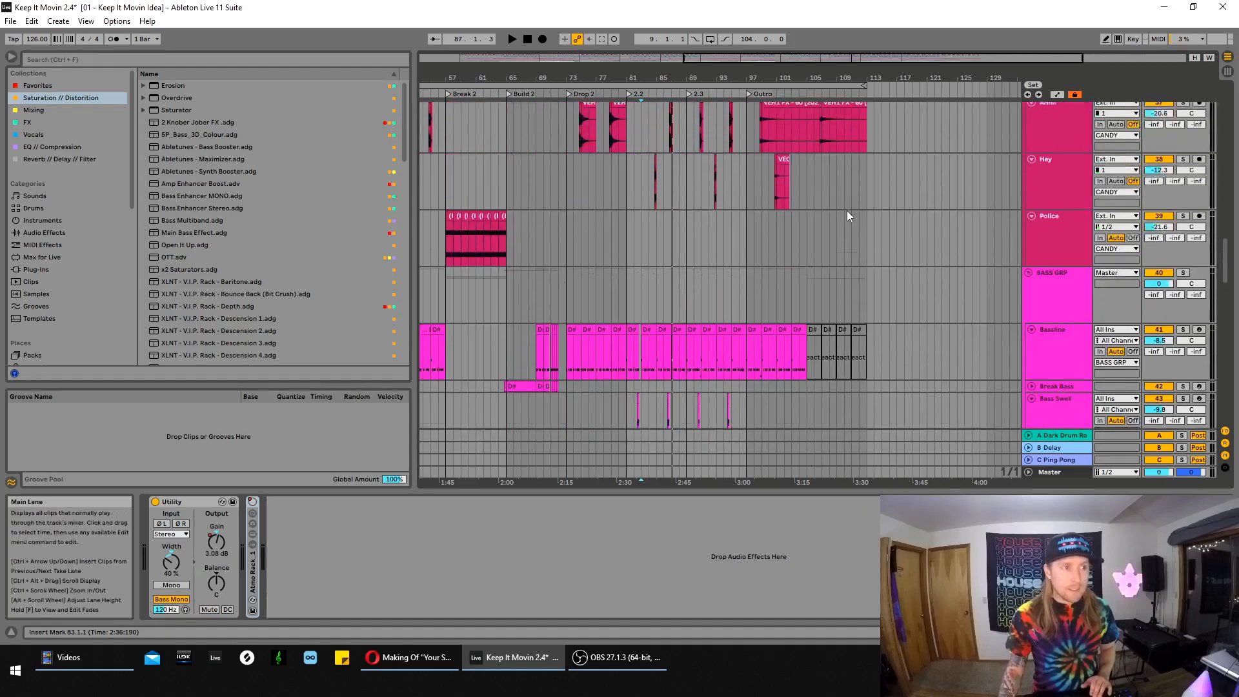
{"action": "scroll", "coordinate": [847, 210], "scroll_direction": "up", "scroll_amount": 5}
{"action": "left_click", "coordinate": [1031, 232]}
{"action": "left_click", "coordinate": [1031, 243]}
{"action": "left_click", "coordinate": [1031, 256]}
{"action": "scroll", "coordinate": [1031, 253], "scroll_direction": "up", "scroll_amount": 3}
{"action": "left_click", "coordinate": [1029, 232]}
{"action": "scroll", "coordinate": [1031, 231], "scroll_direction": "up", "scroll_amount": 1}
{"action": "scroll", "coordinate": [1031, 231], "scroll_direction": "up", "scroll_amount": 2}
{"action": "left_click", "coordinate": [1028, 161]}
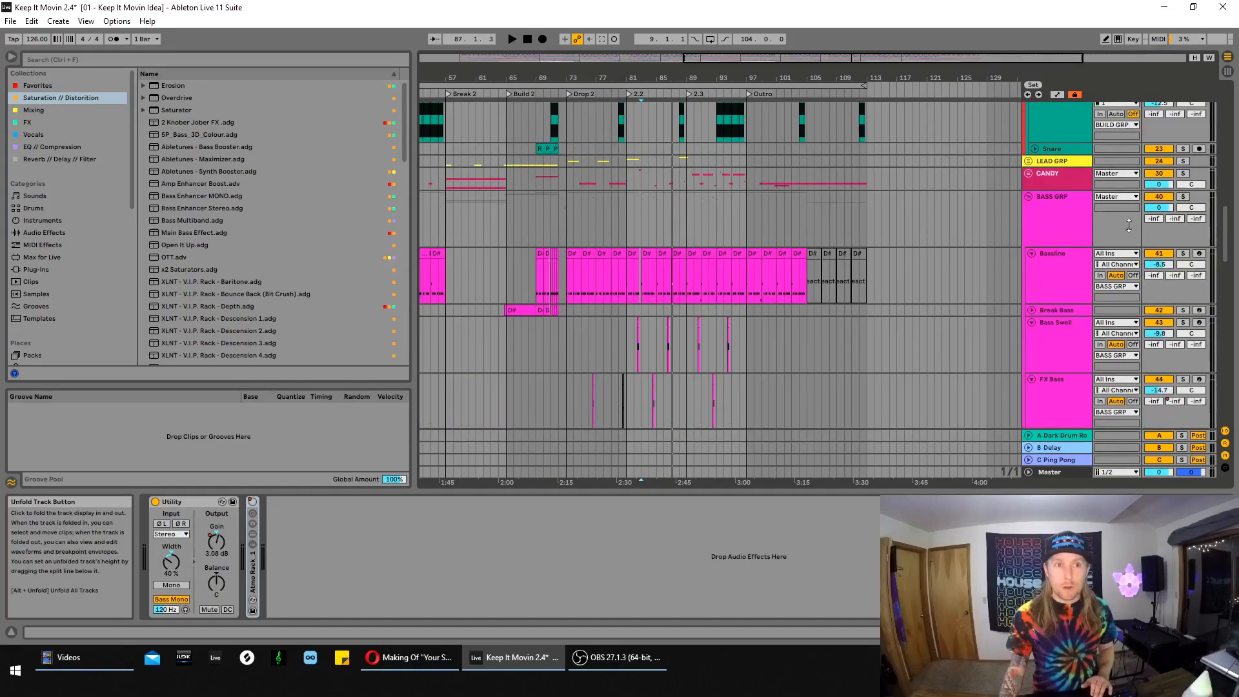
Collapse the BASS GRP, VOX GRP, FX GRP and DRUMS groups for a compact track overview
{"action": "left_click", "coordinate": [1029, 196]}
{"action": "left_click", "coordinate": [1028, 219]}
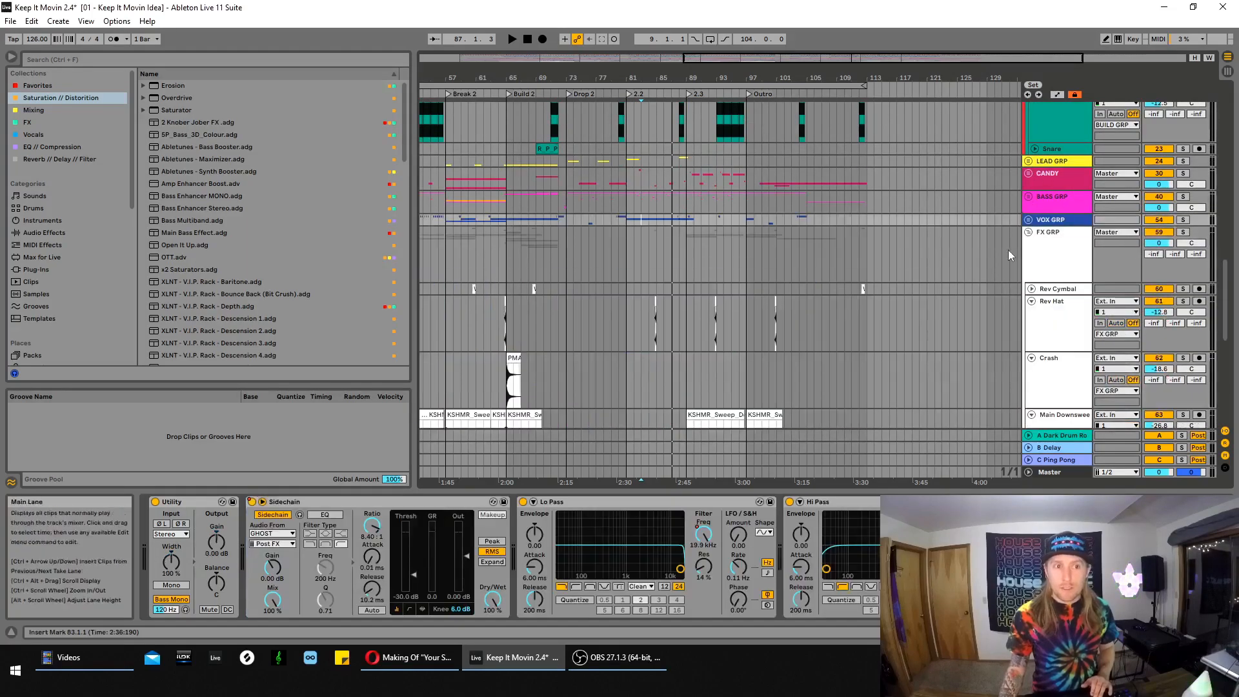
{"action": "left_click", "coordinate": [1029, 231]}
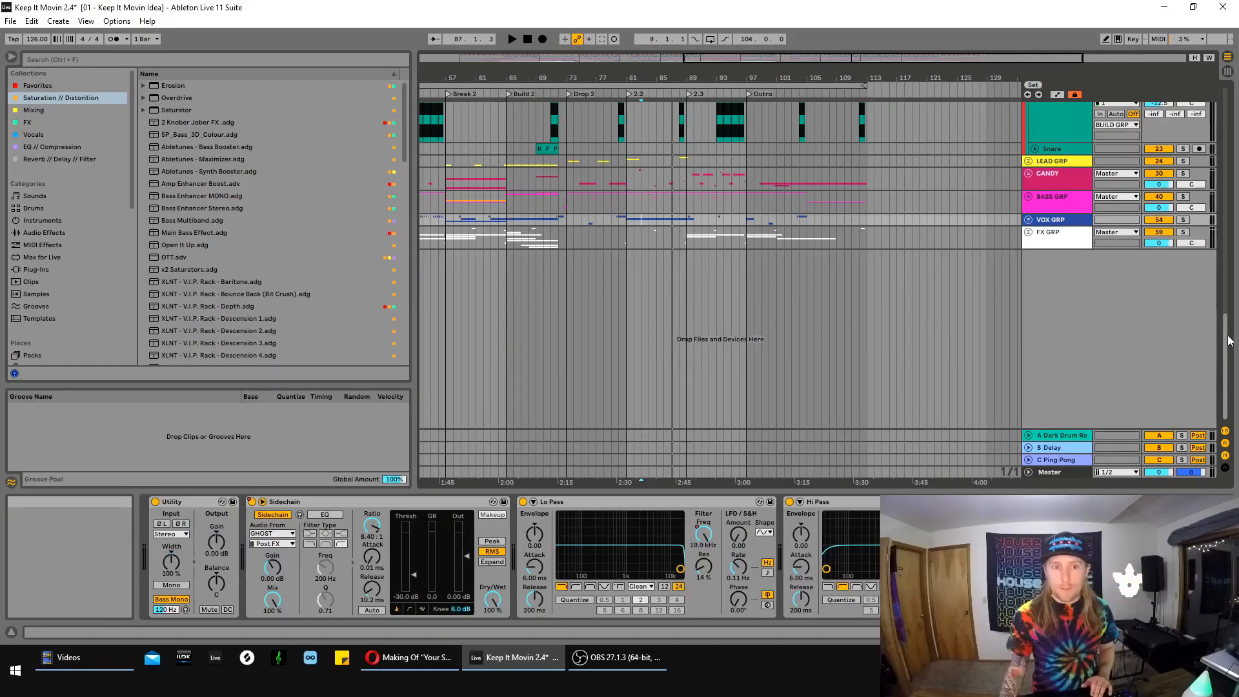
{"action": "scroll", "coordinate": [1230, 341], "scroll_direction": "up", "scroll_amount": 10}
{"action": "left_click", "coordinate": [1028, 133]}
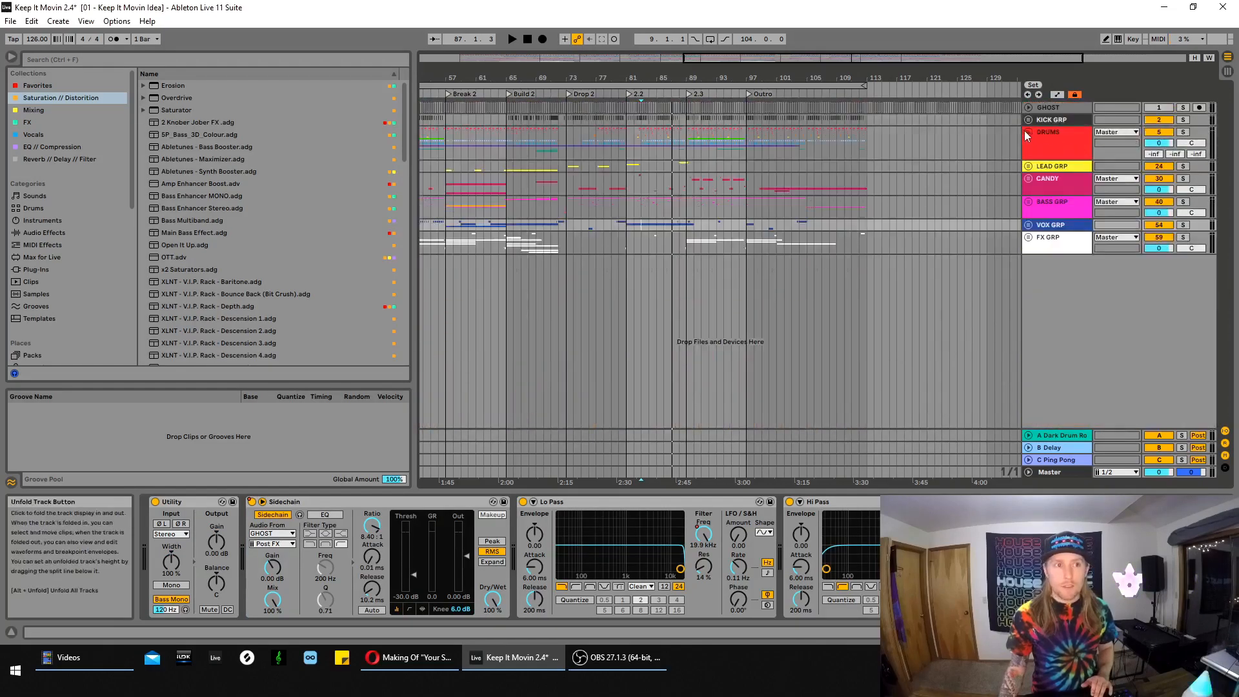
Show the arrangement from Build 2 through the Outro and play the full mix from 83.1.1
{"action": "left_click_drag", "start_coordinate": [814, 66], "coordinate": [668, 58]}
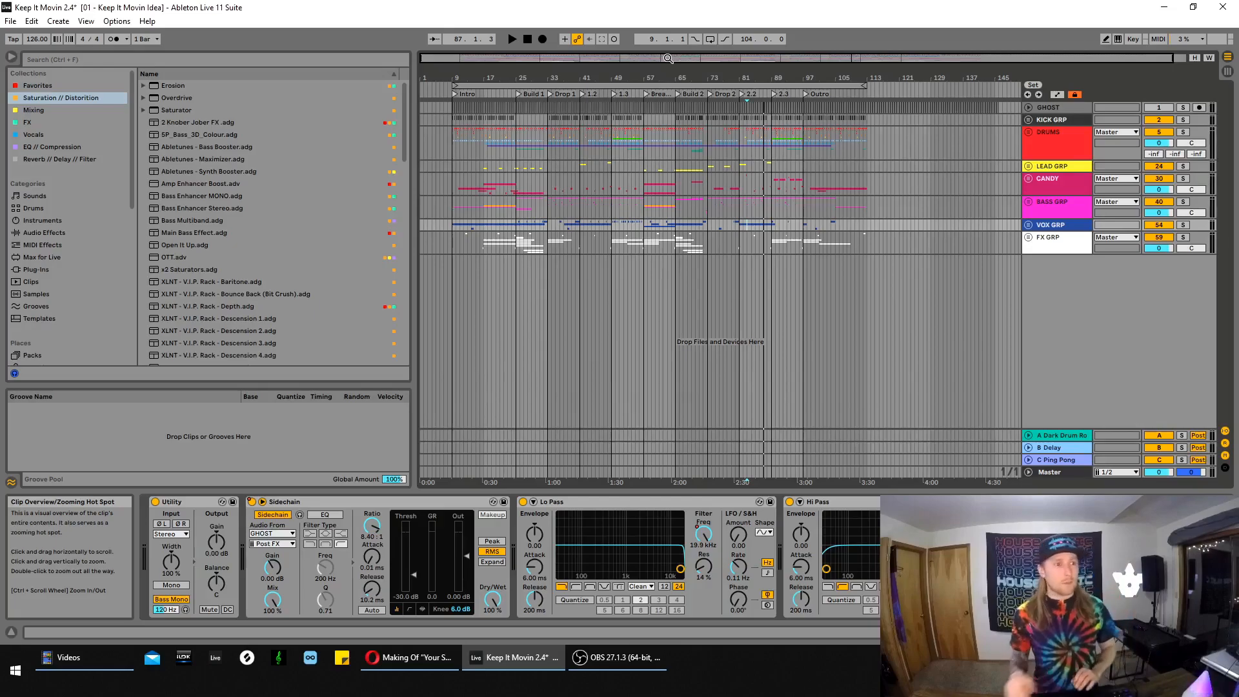
{"action": "left_click_drag", "start_coordinate": [814, 57], "coordinate": [833, 113]}
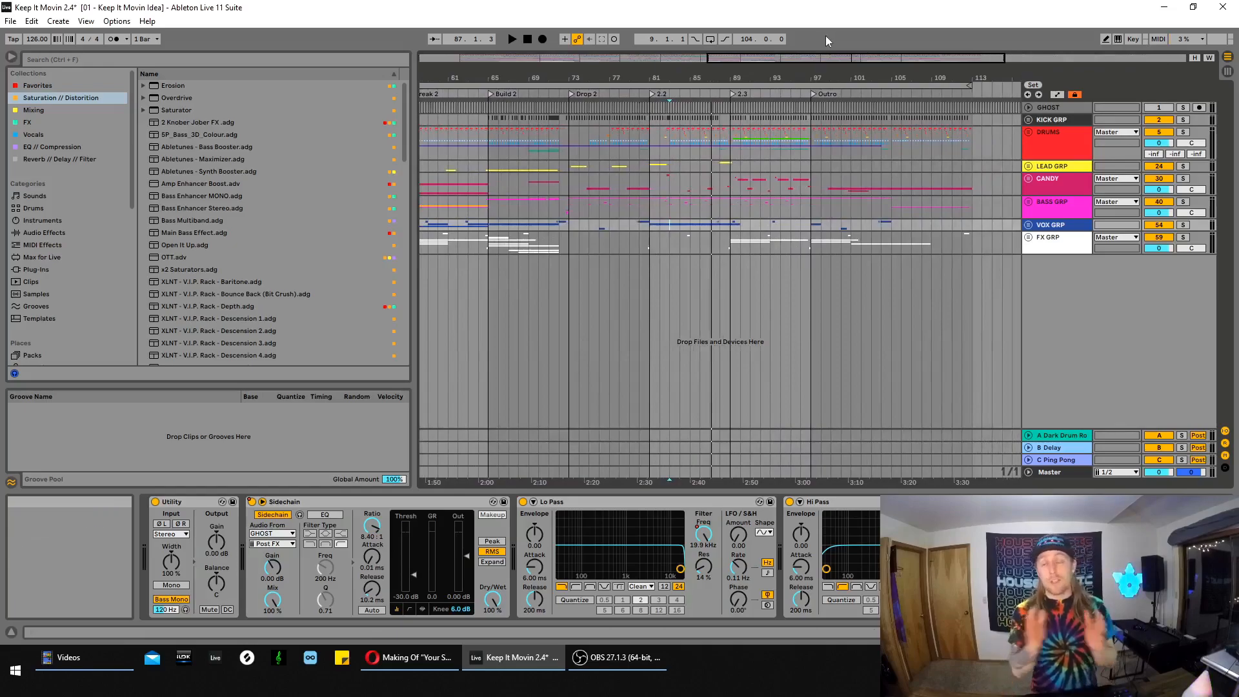
{"action": "key", "text": "space"}
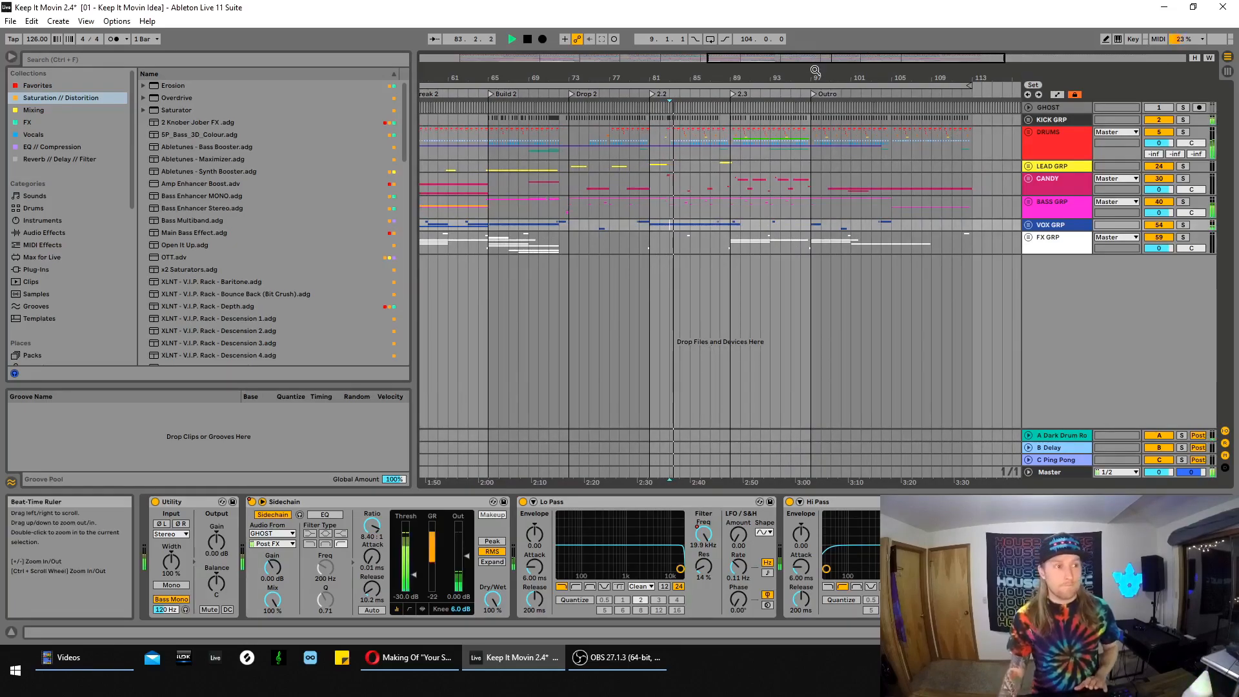